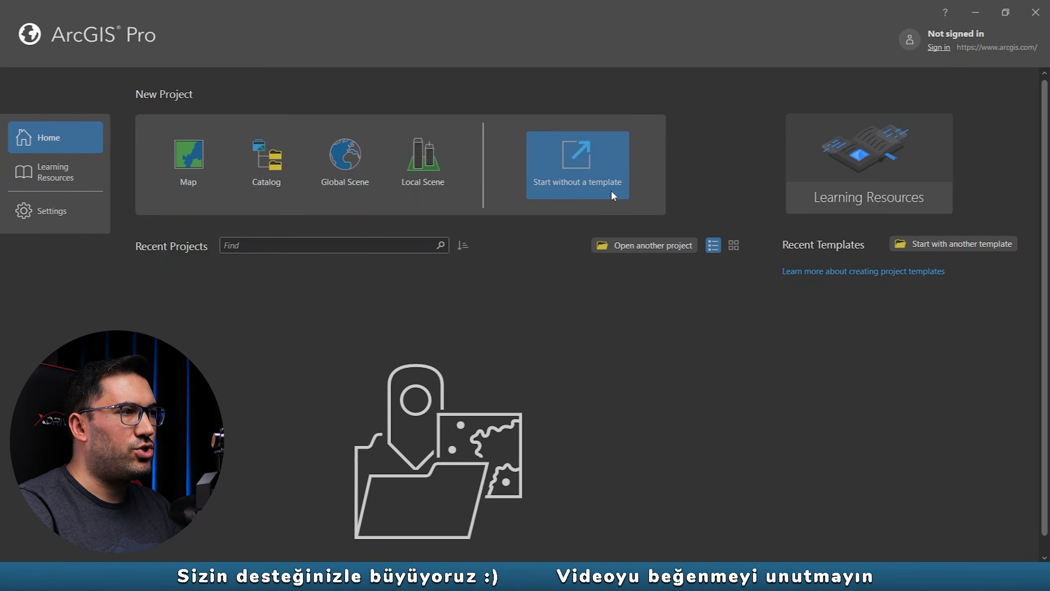
Step: Start a new project from the Map template and browse to the desktop folder (Masaüstü) for its location
left_click(199, 163)
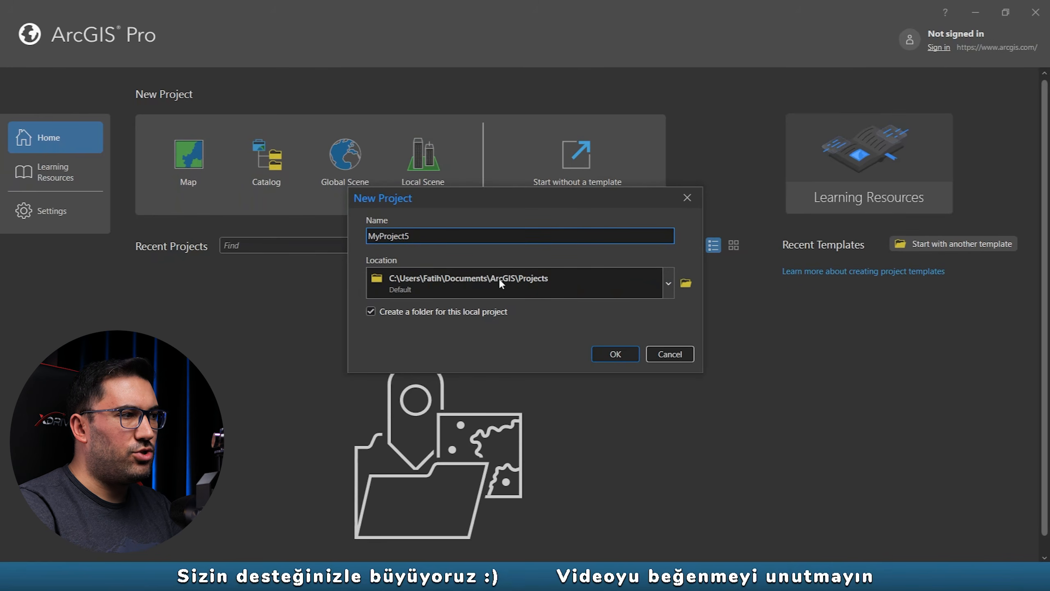
left_click(686, 286)
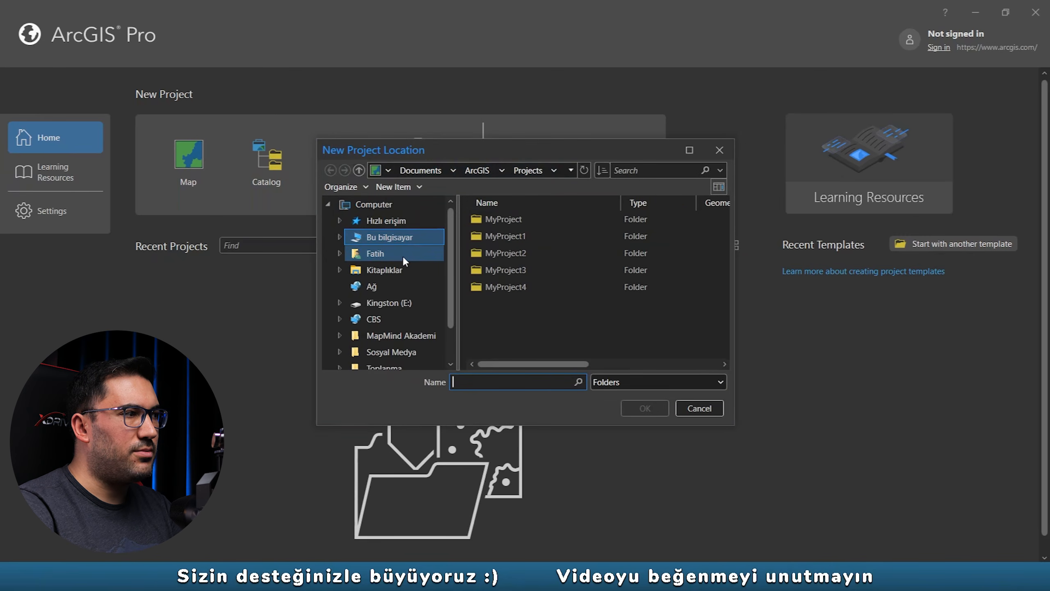
scroll(387, 306, "down", 1)
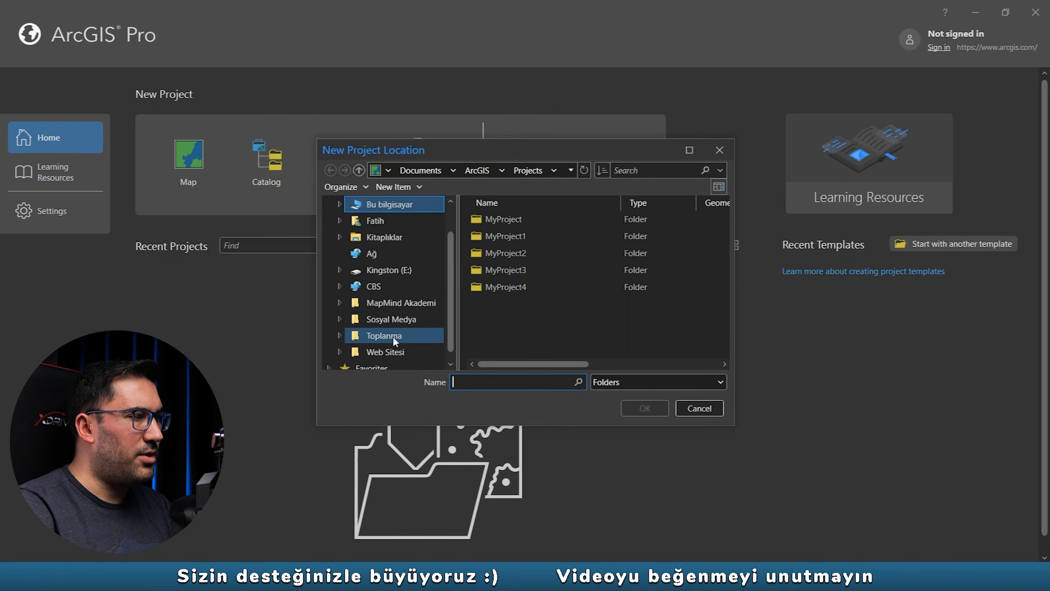
scroll(398, 327, "down", 1)
scroll(387, 308, "up", 2)
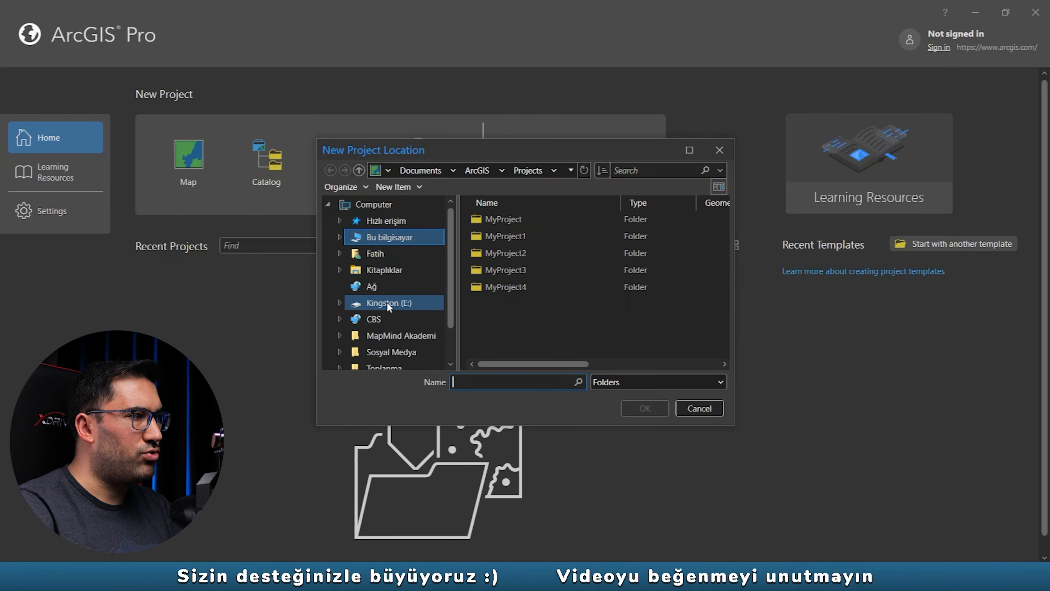
scroll(379, 290, "down", 2)
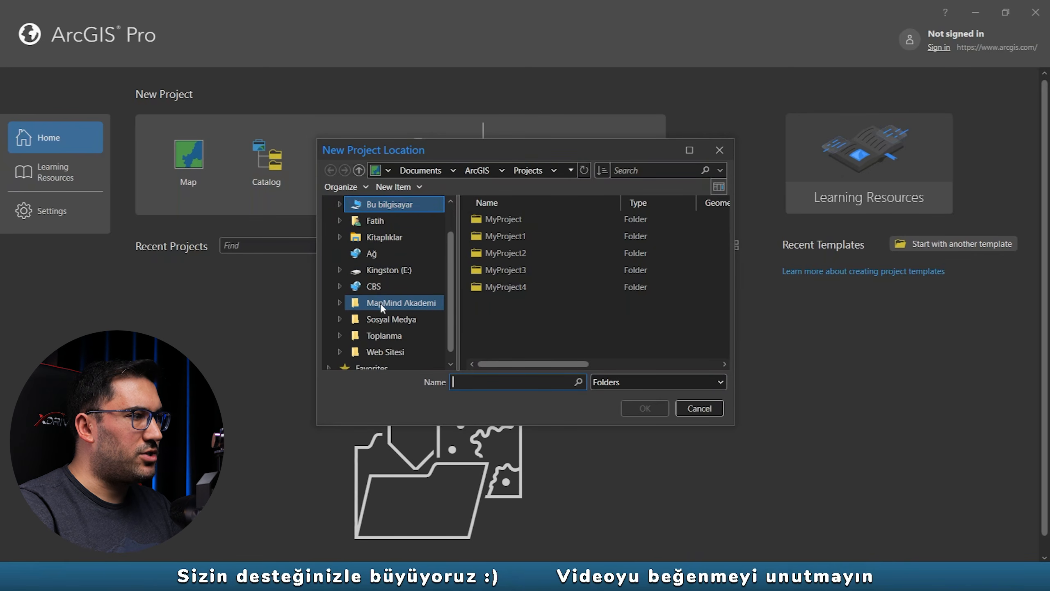
scroll(376, 290, "up", 2)
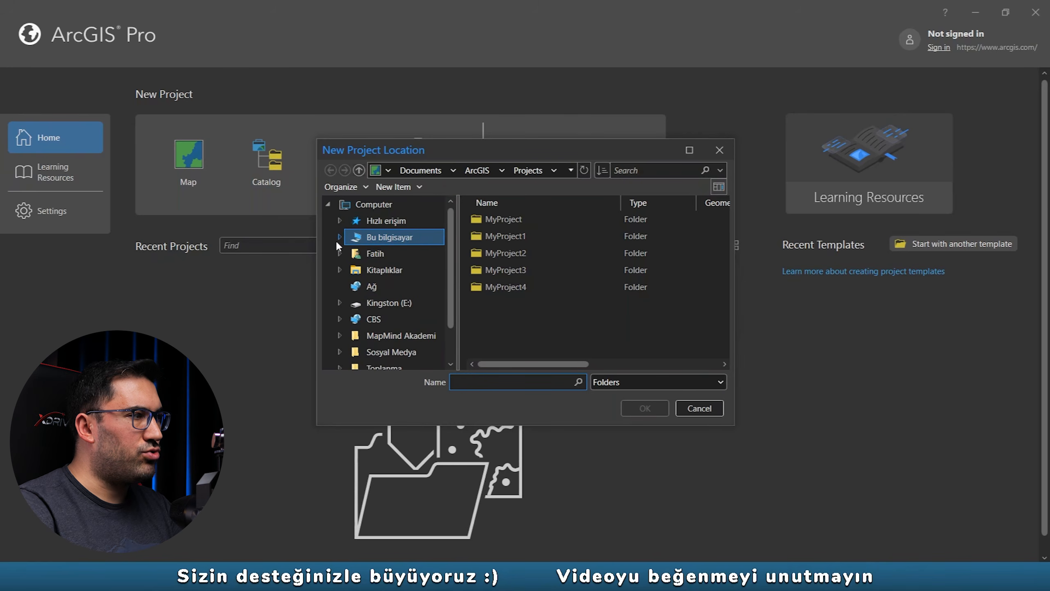
left_click(339, 220)
left_click(384, 235)
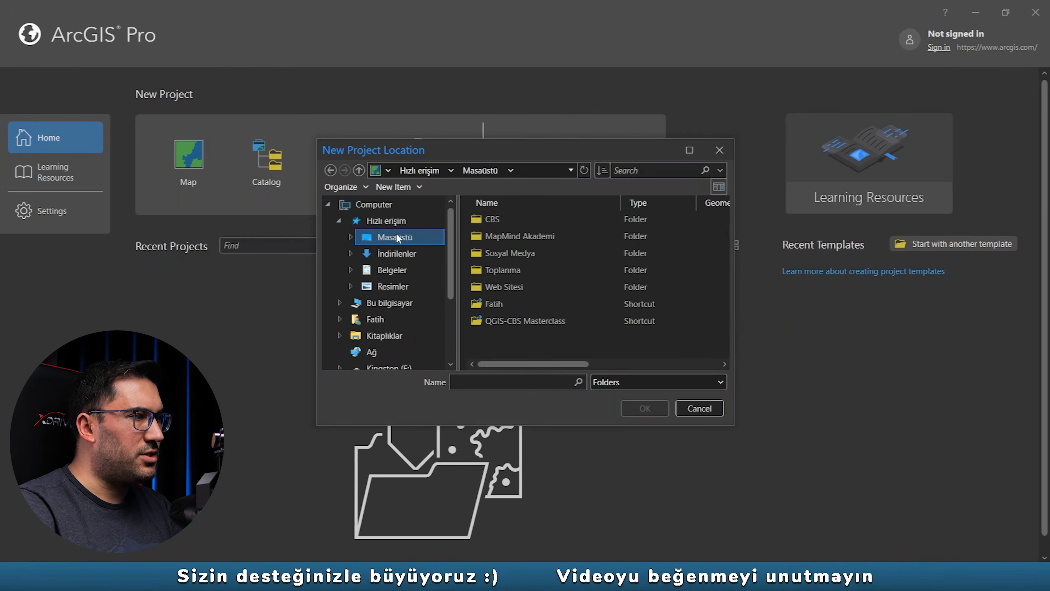
Step: Create a new folder named Sayisallastirma on the desktop
left_click(405, 187)
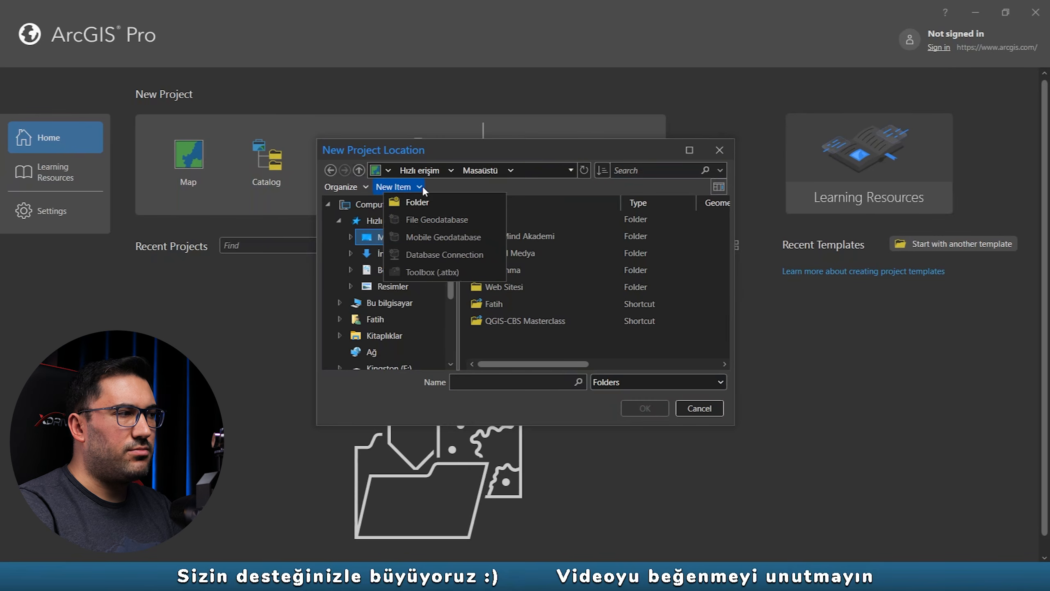
left_click(437, 204)
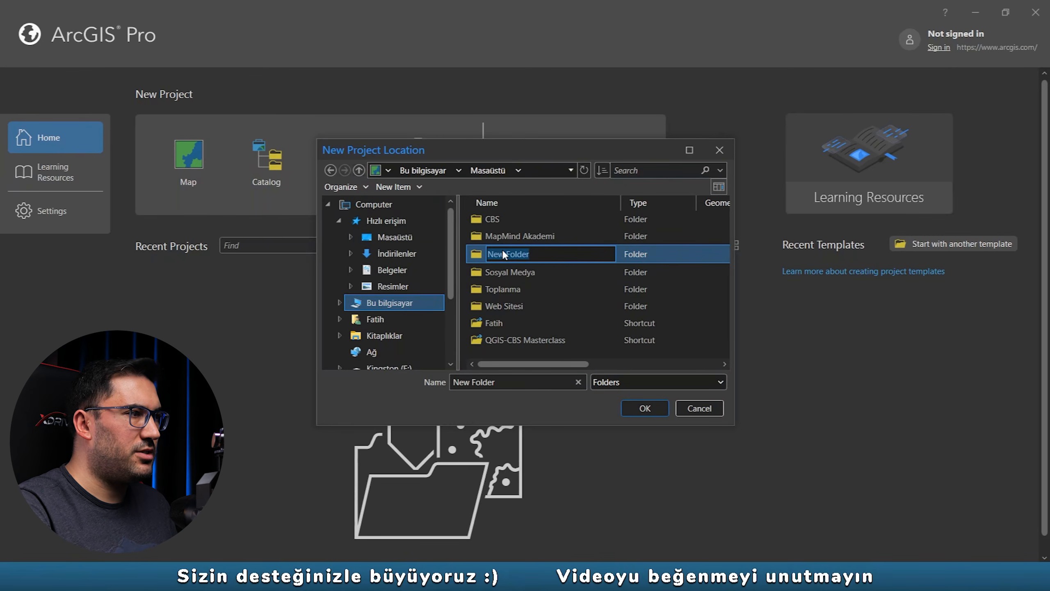
type("Sayisallastirma")
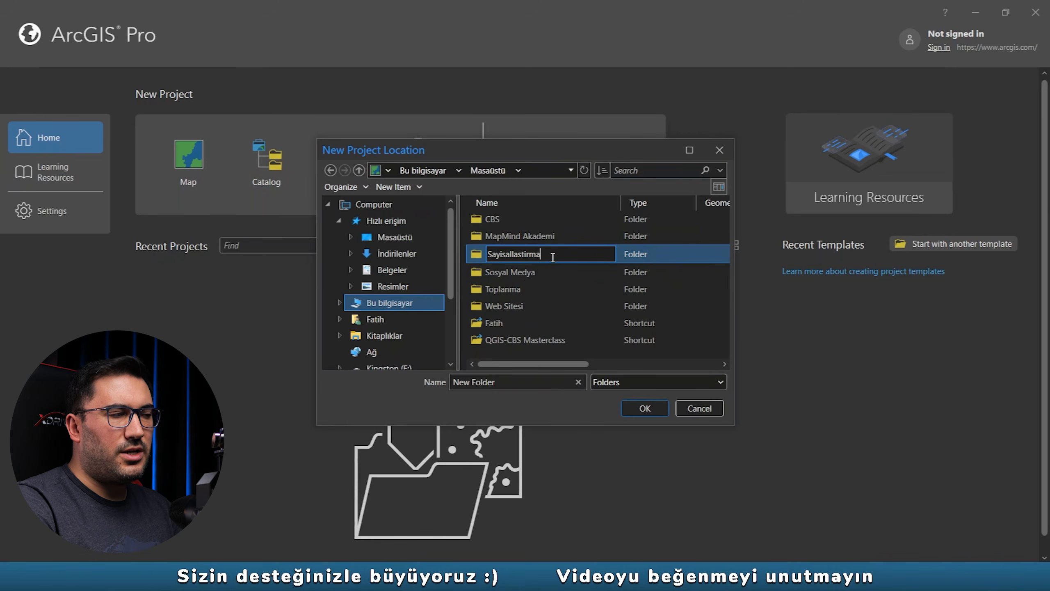
key("Return")
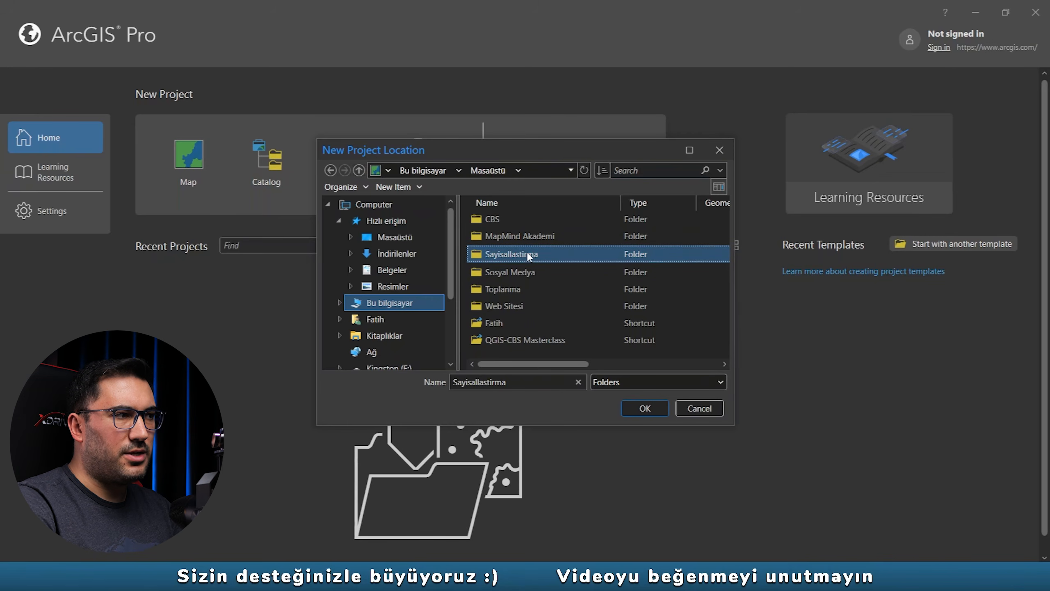
Step: Set the Sayisallastirma folder as the project location and create the project as MyProject5
double_click(530, 255)
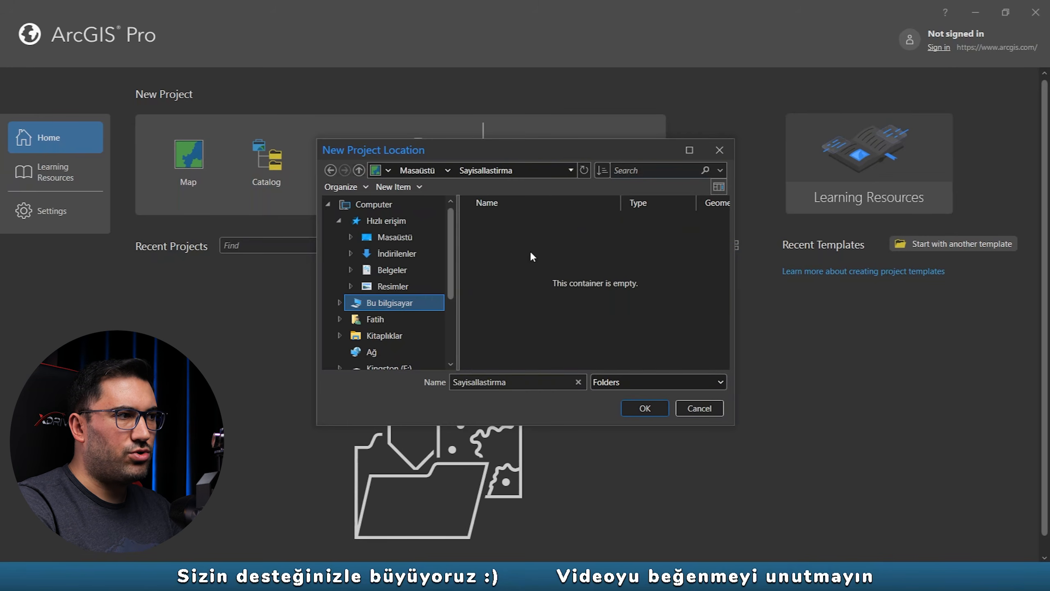
left_click(649, 409)
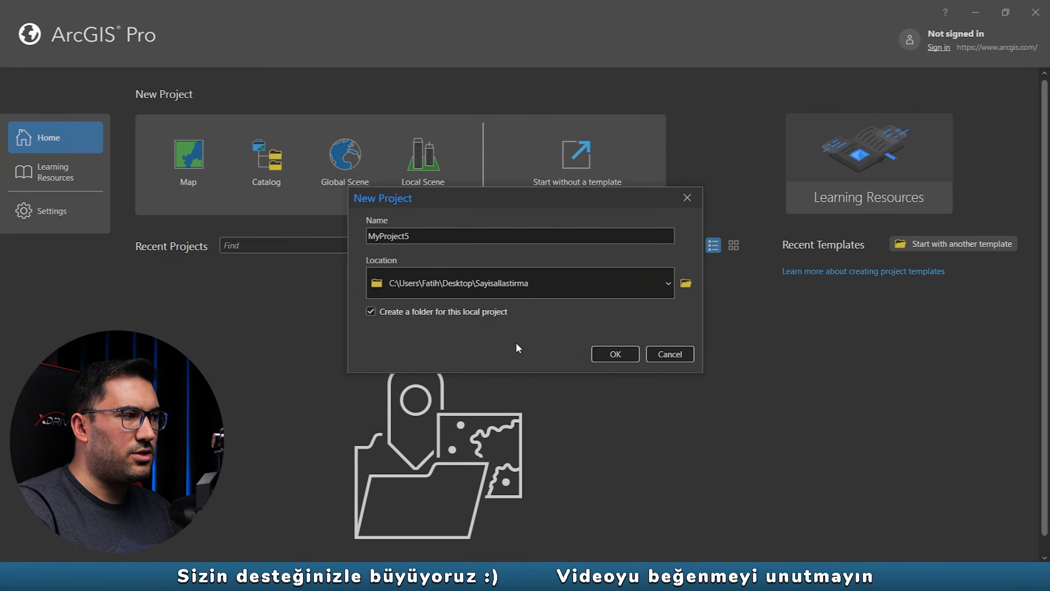
left_click(616, 355)
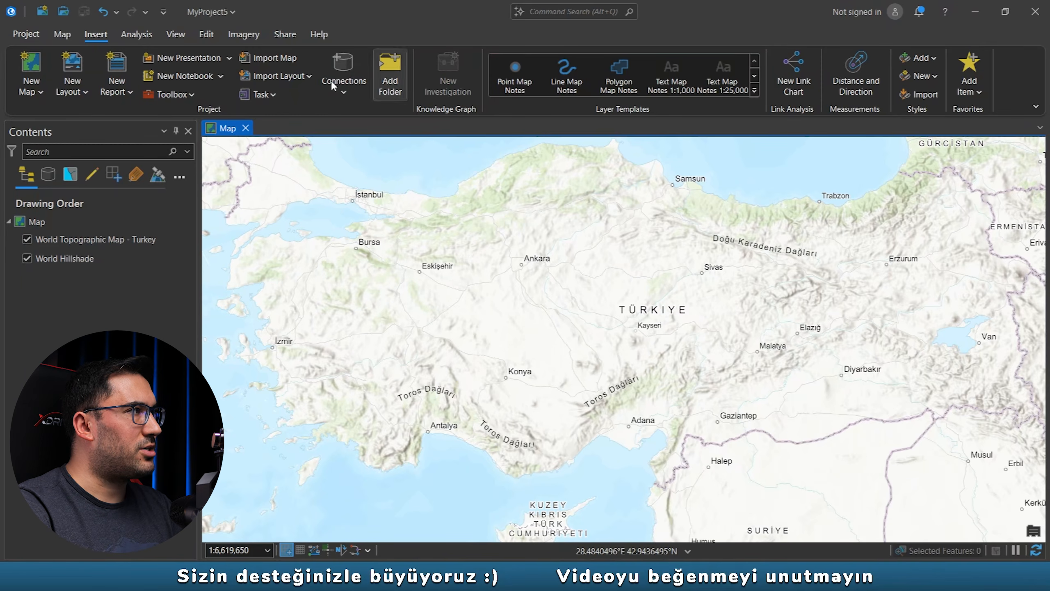
Step: Change the map's basemap to Imagery Hybrid
left_click(62, 35)
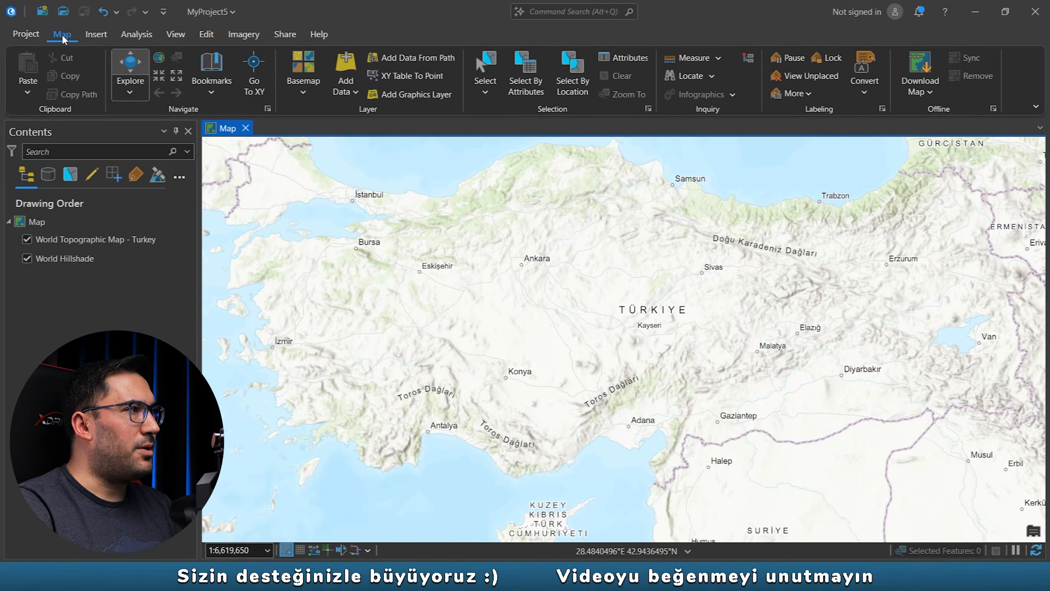
left_click(307, 91)
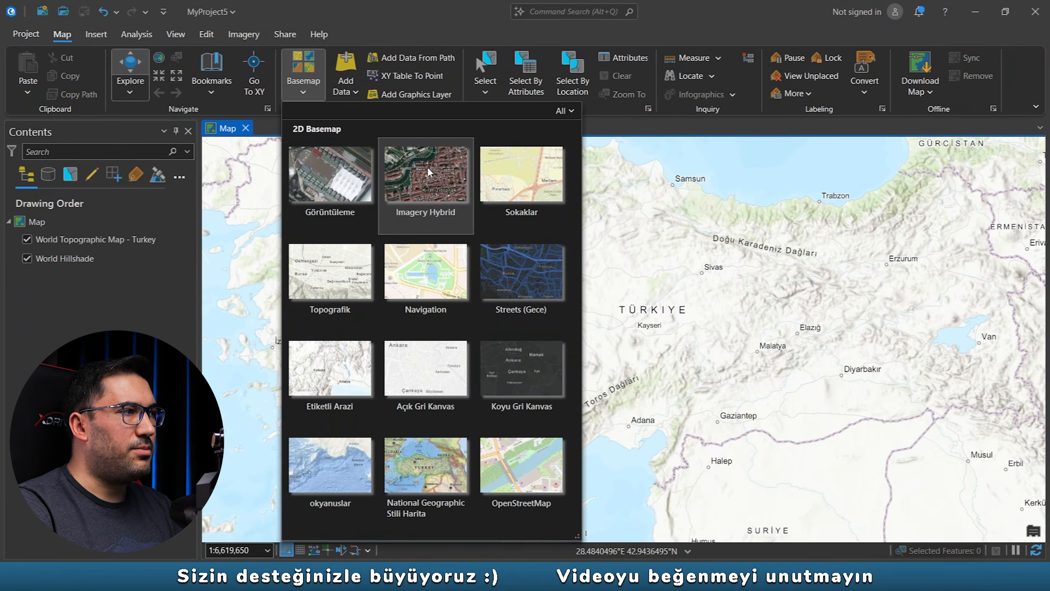
left_click(435, 166)
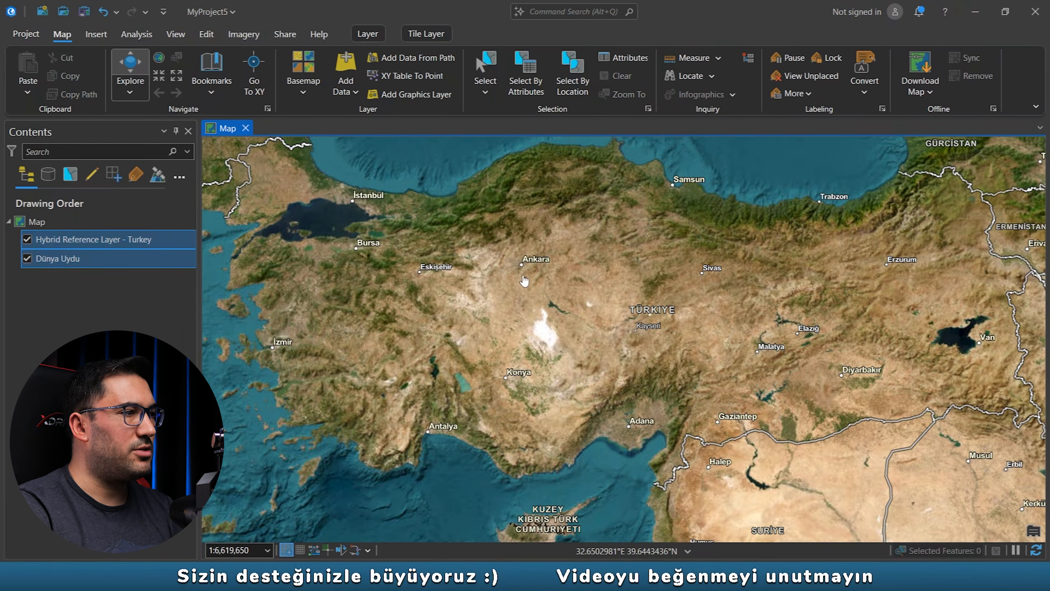
Step: Examine the Haymana area southwest of Ankara on the satellite map and close the Türkiye Zonlar.jpg reference image
scroll(519, 286, "up", 2)
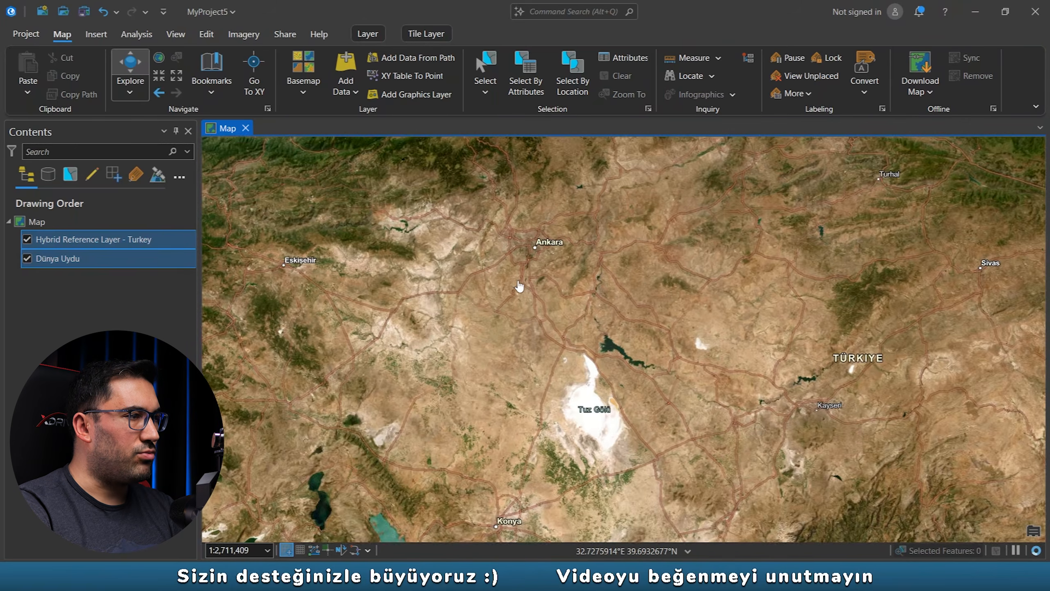
scroll(520, 286, "up", 2)
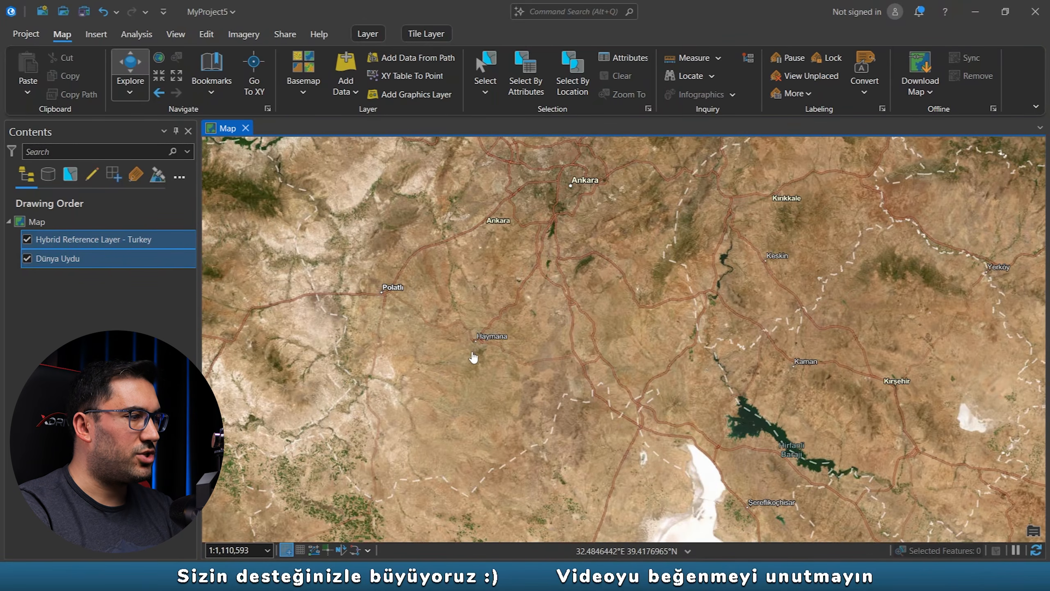
scroll(474, 353, "up", 3)
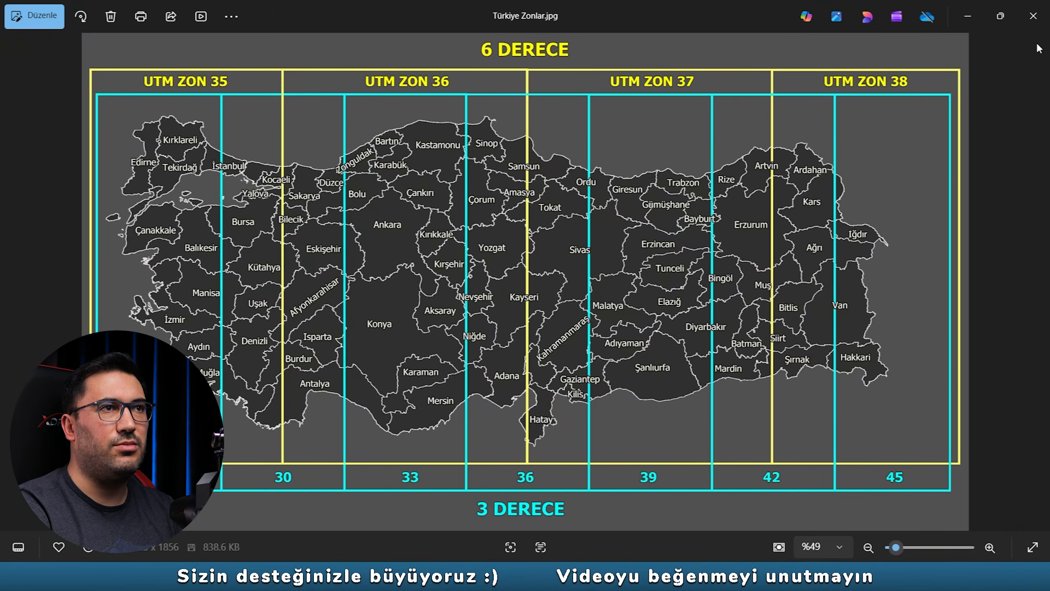
left_click(1033, 17)
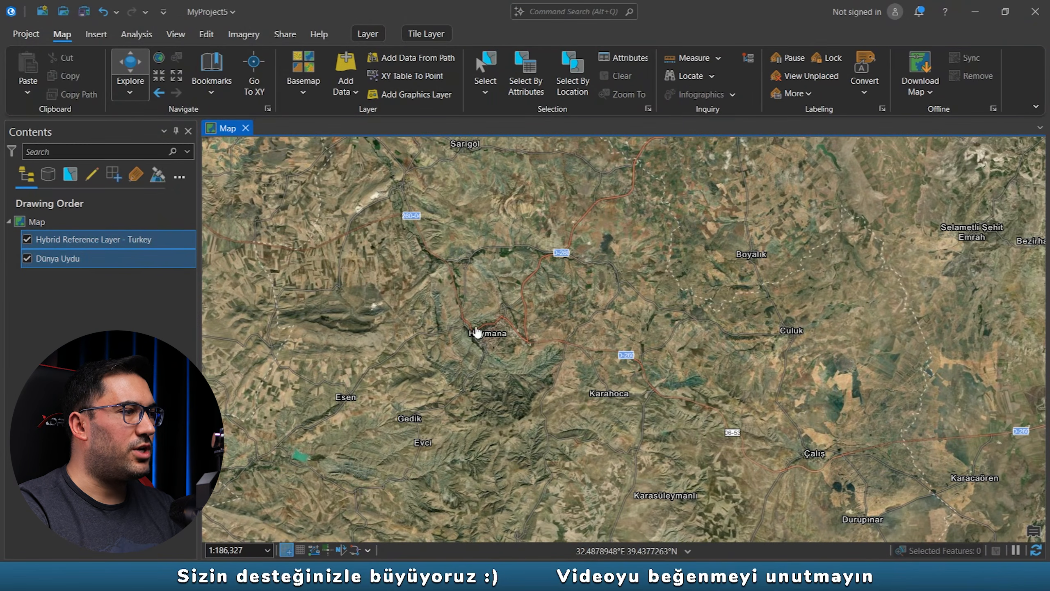
scroll(476, 331, "down", 2)
left_click(49, 224)
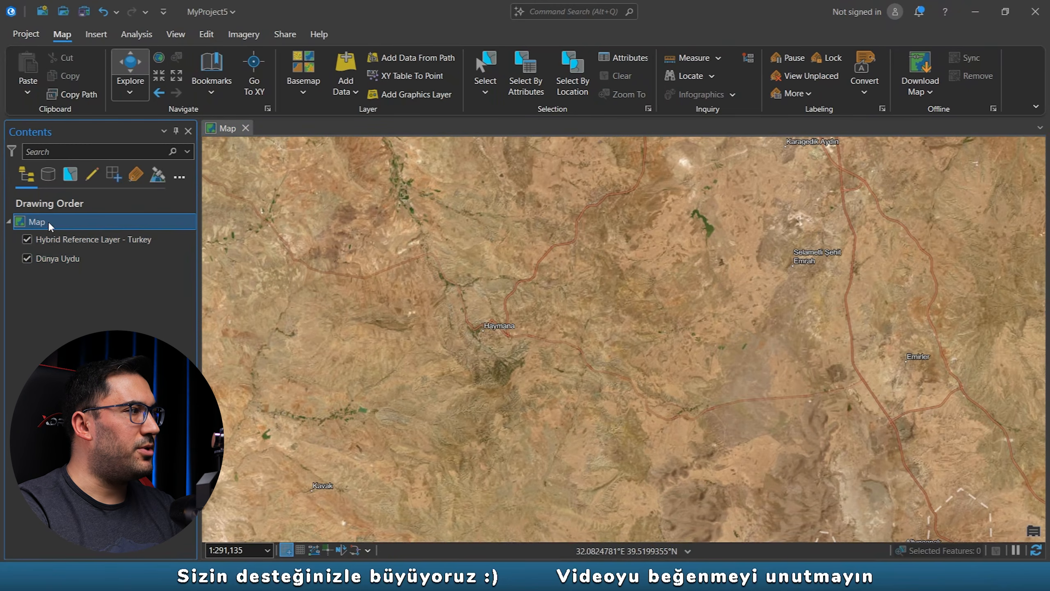
right_click(49, 223)
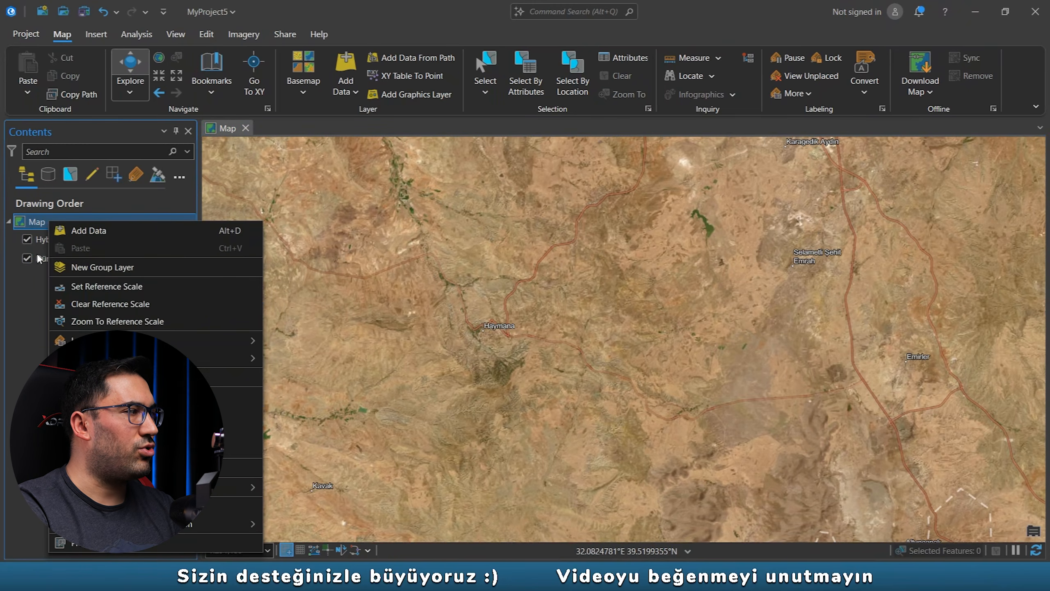
left_click(26, 316)
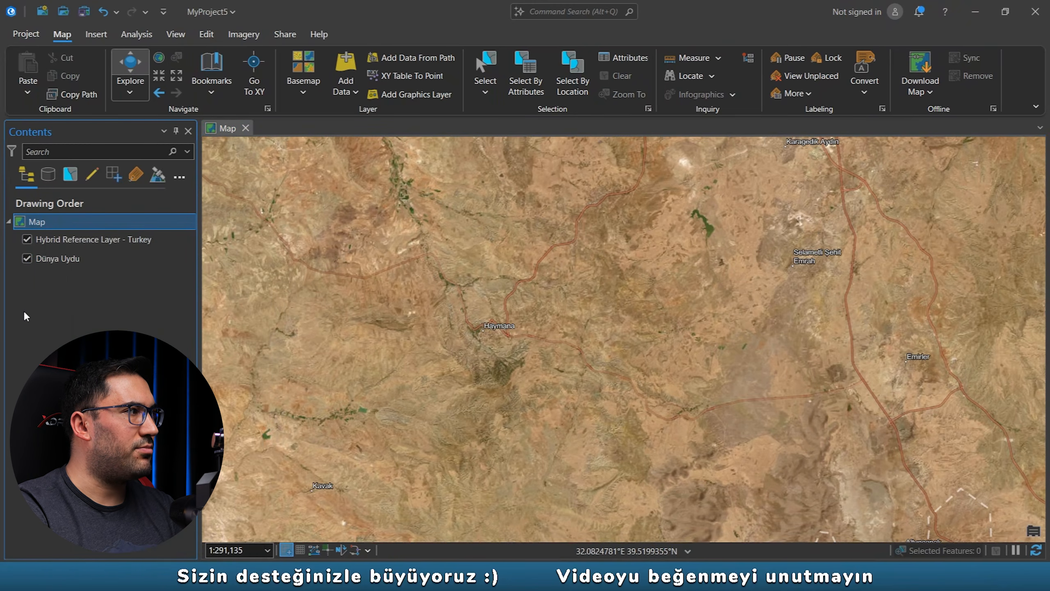
Step: Close the Contents pane and bring it back
left_click(188, 131)
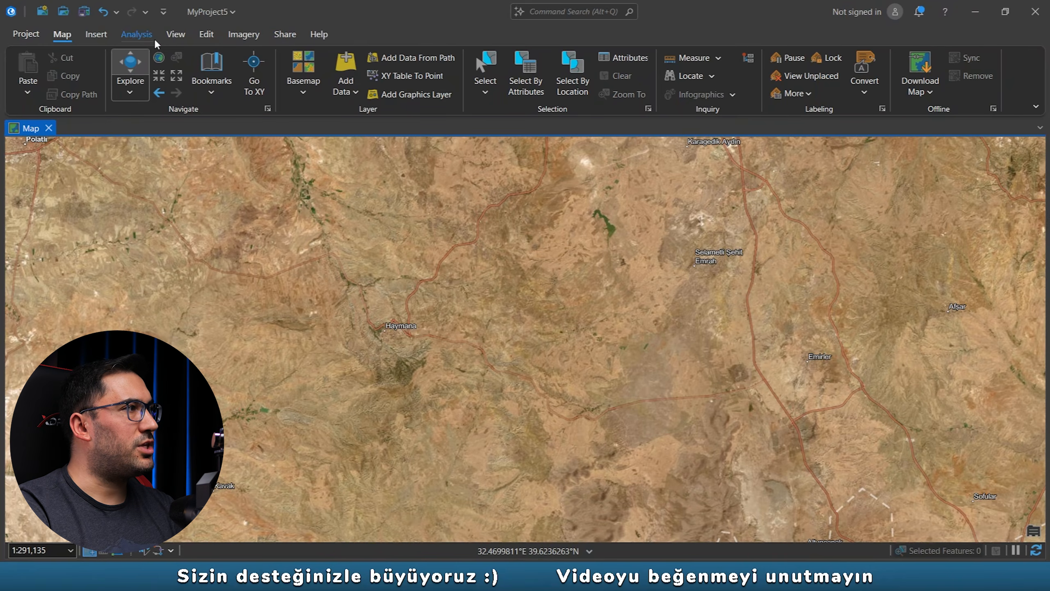
left_click(179, 38)
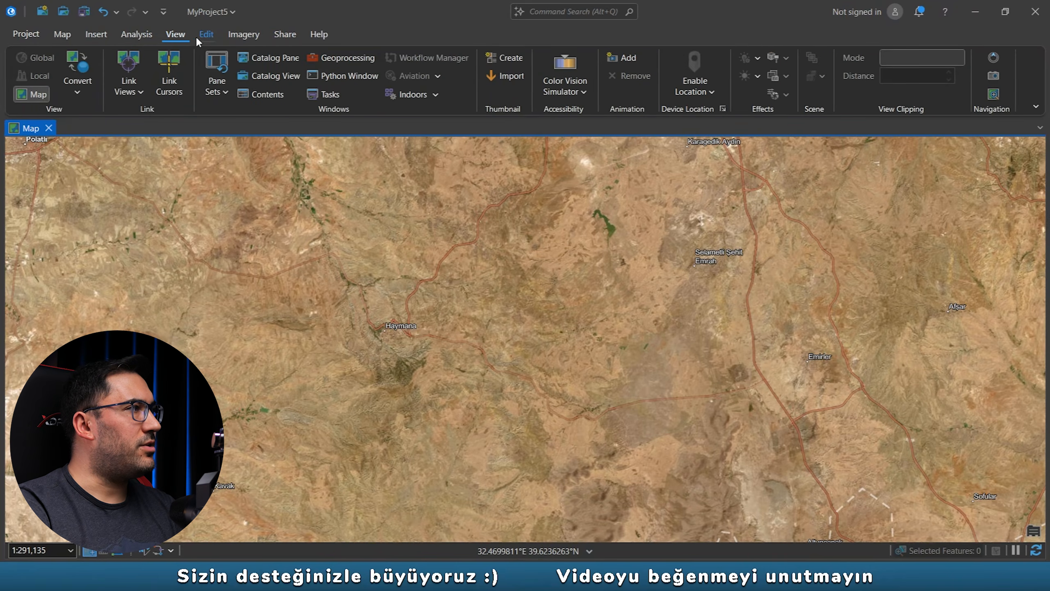
left_click(268, 98)
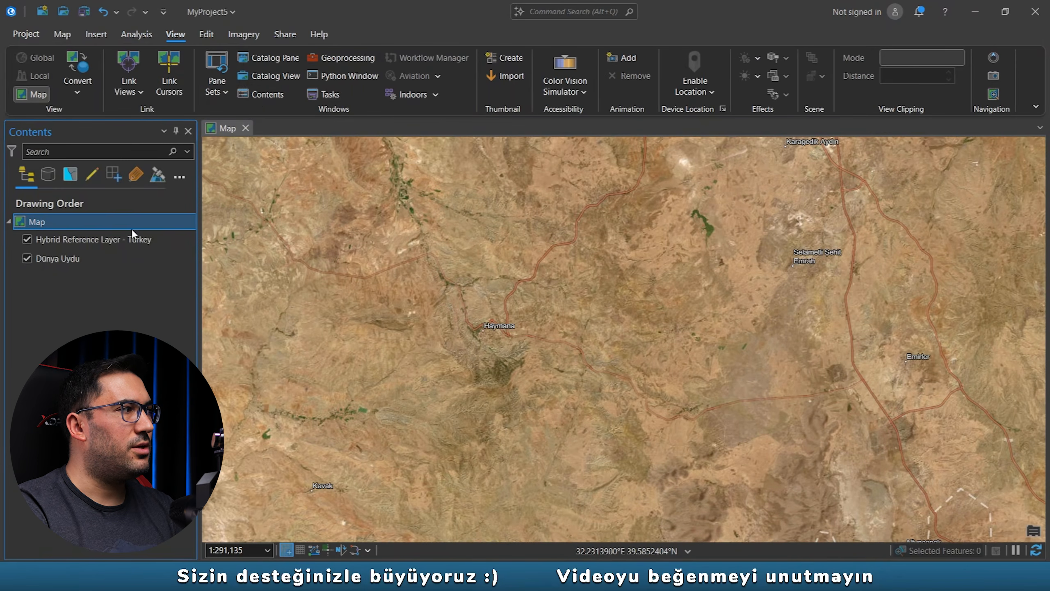
Step: Look through the Contents listings by data source, selection and editing, and return to the drawing order
left_click(48, 175)
left_click(68, 178)
left_click(91, 176)
left_click(69, 176)
left_click(26, 174)
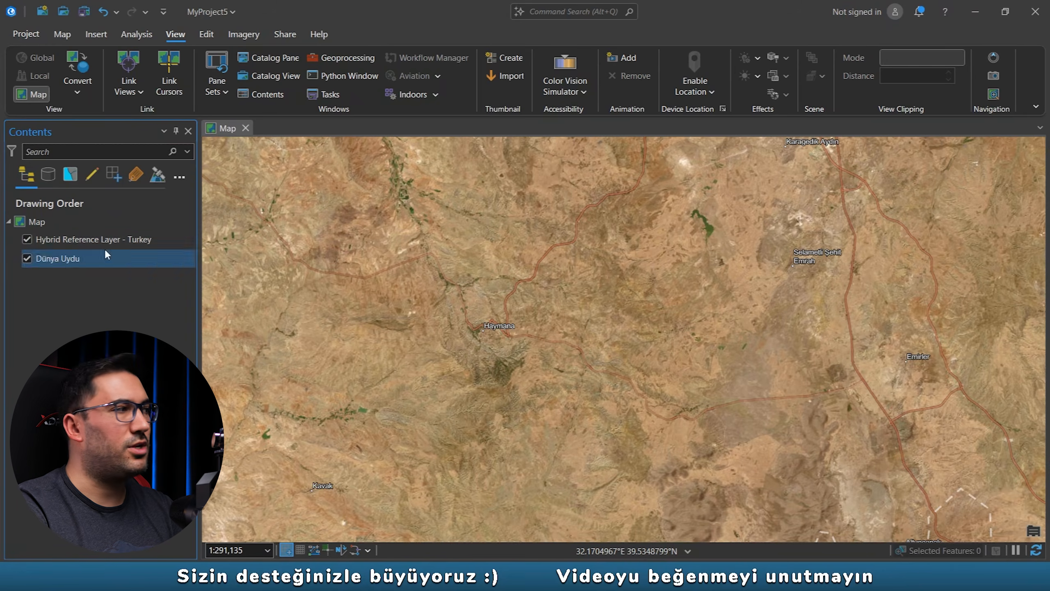
left_click(123, 261)
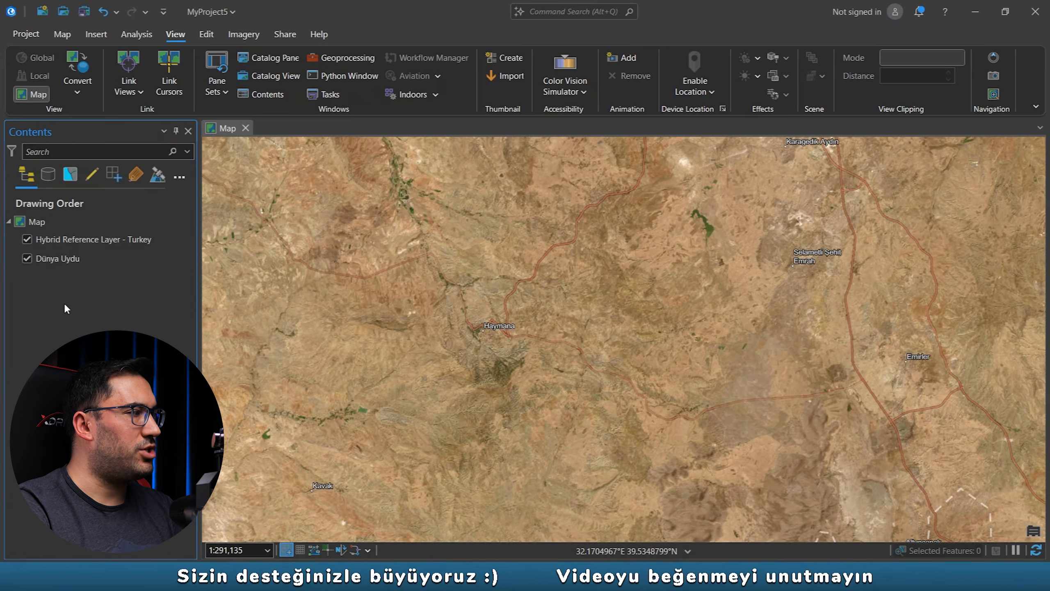
Step: Open the map's coordinate system properties and search the available systems for "ed 1950"
right_click(39, 223)
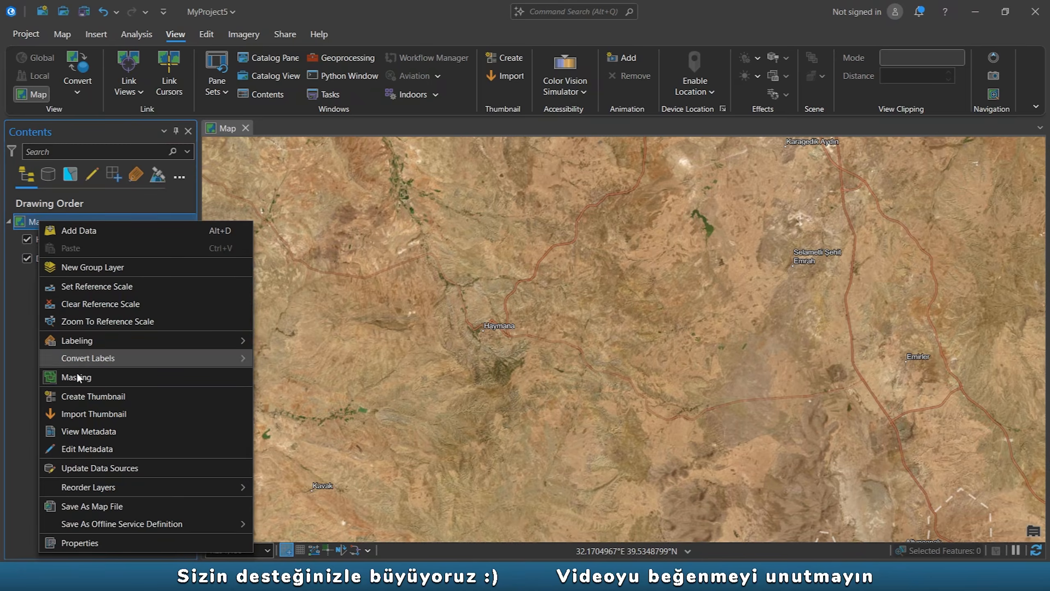
left_click(79, 542)
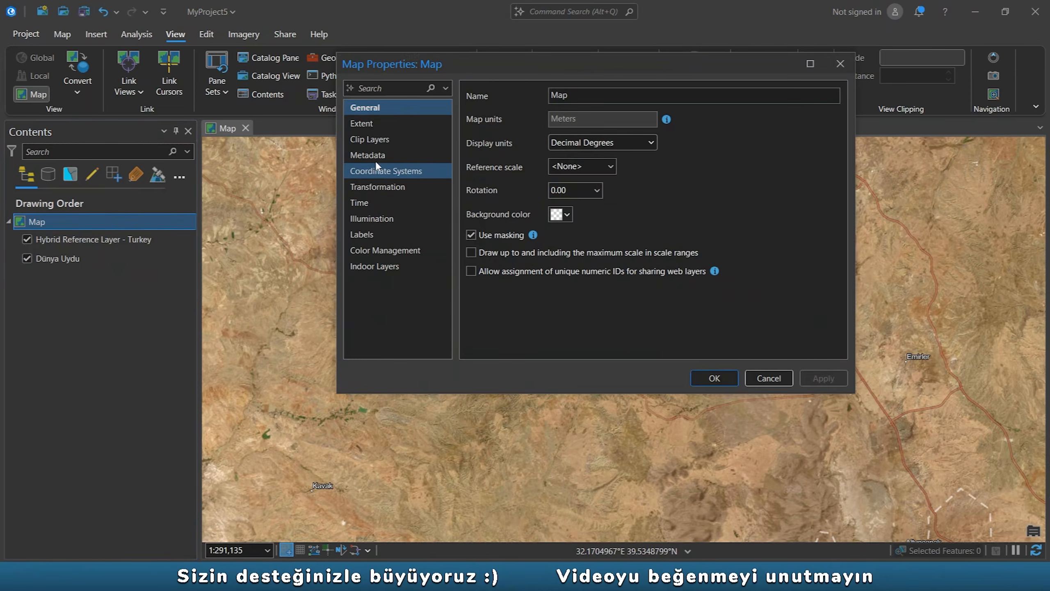
left_click(384, 172)
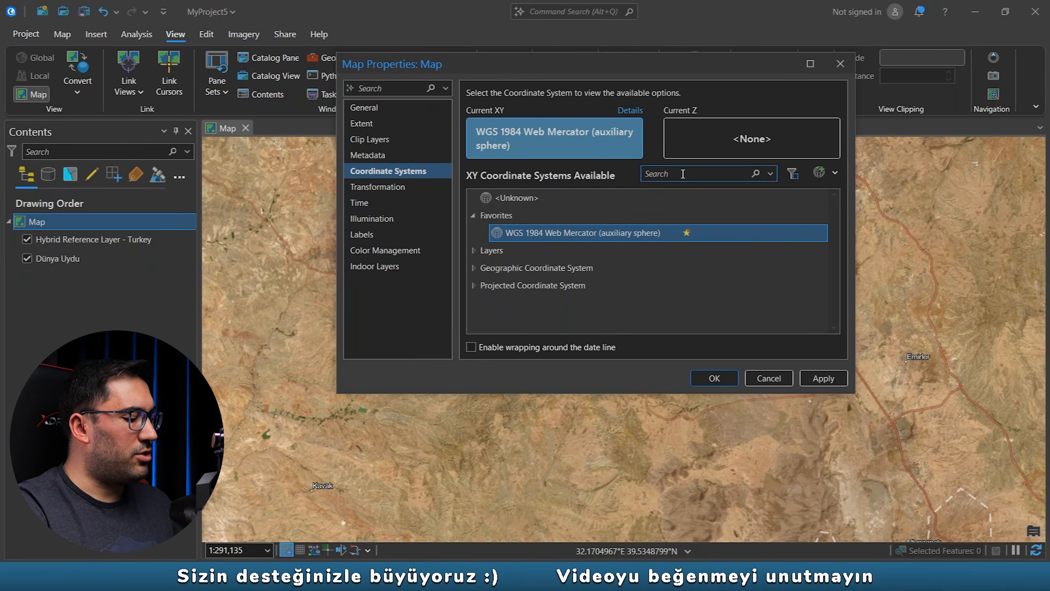
type("ed 1950")
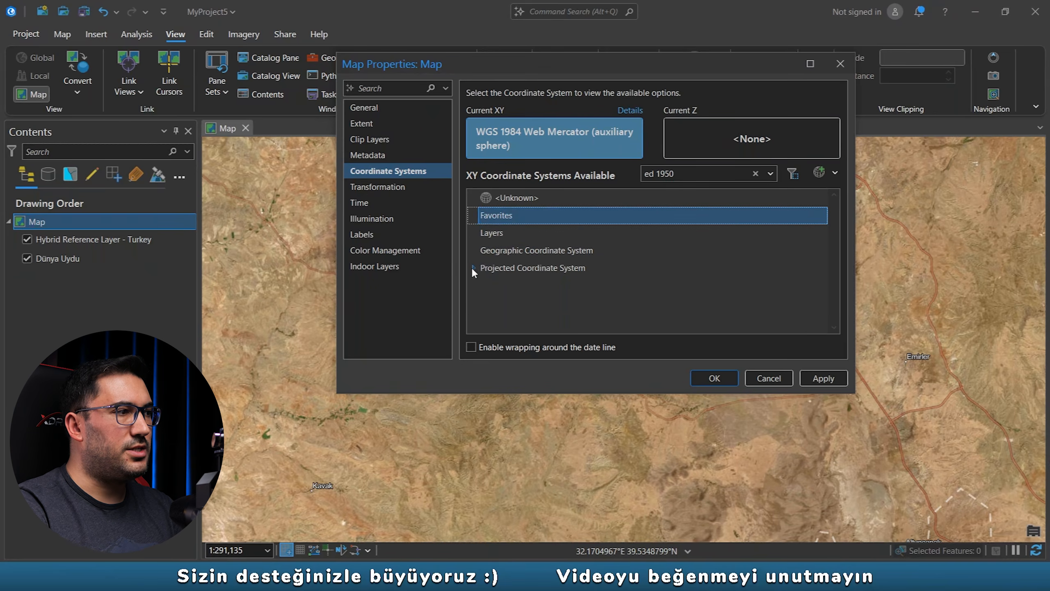
Step: Select ED 1950 TM33 from the Turkey national grids of the projected coordinate systems
left_click(474, 266)
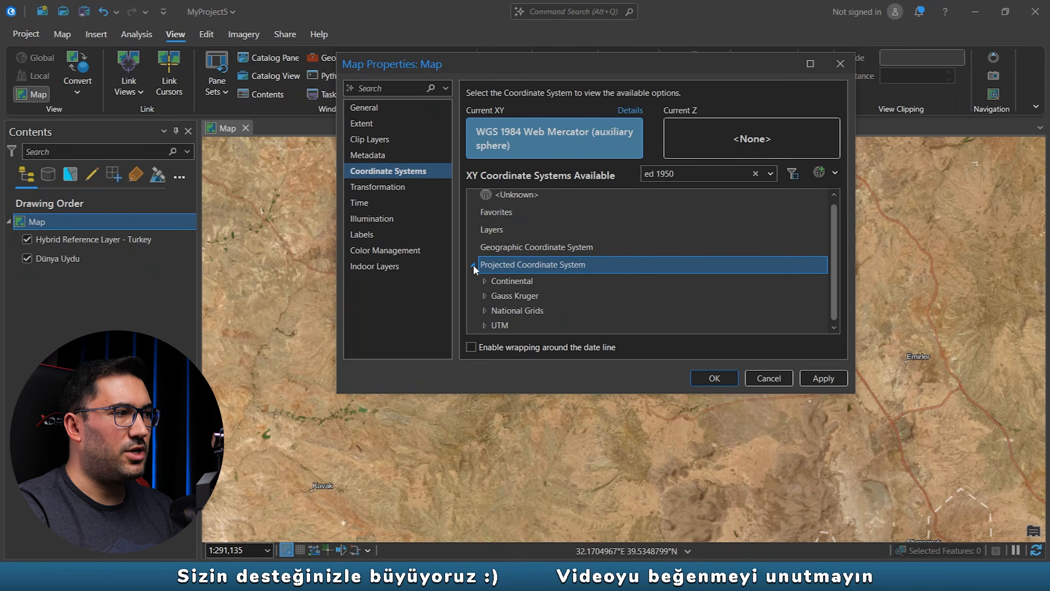
left_click(473, 265)
left_click(473, 265)
left_click(514, 294)
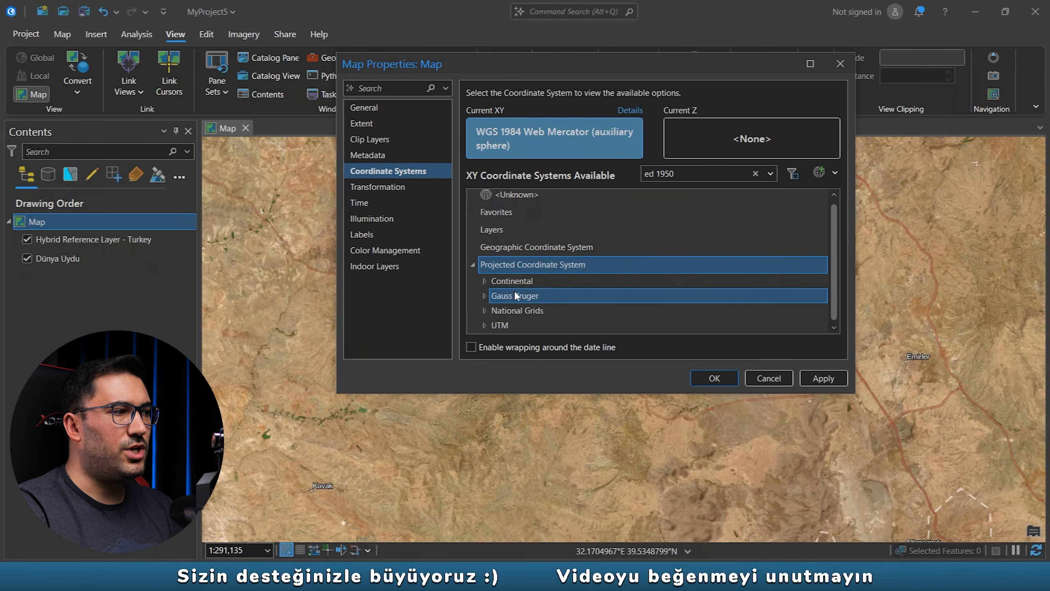
left_click(484, 308)
left_click(494, 294)
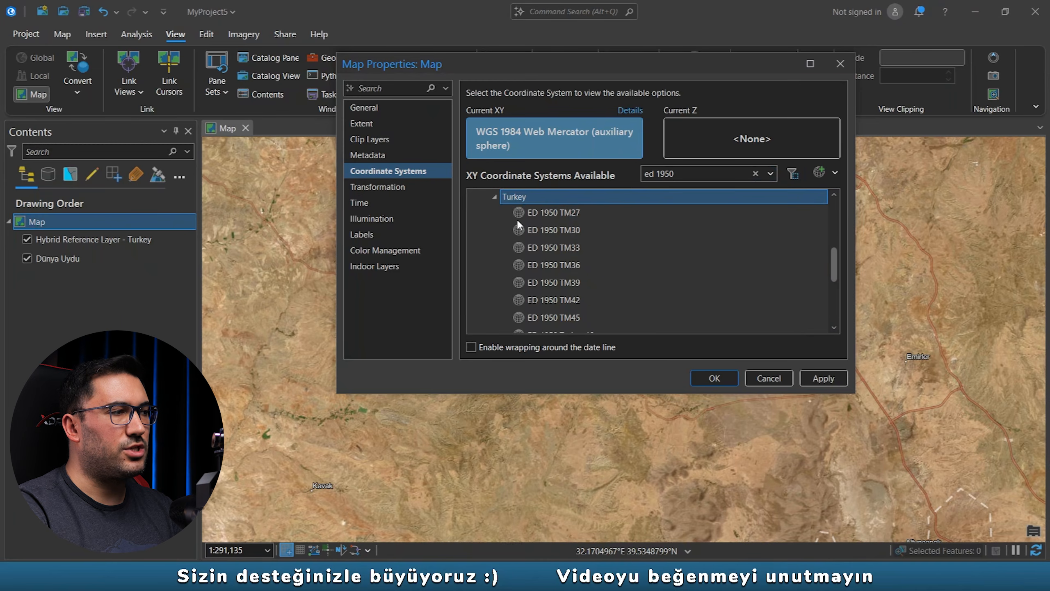
left_click(557, 248)
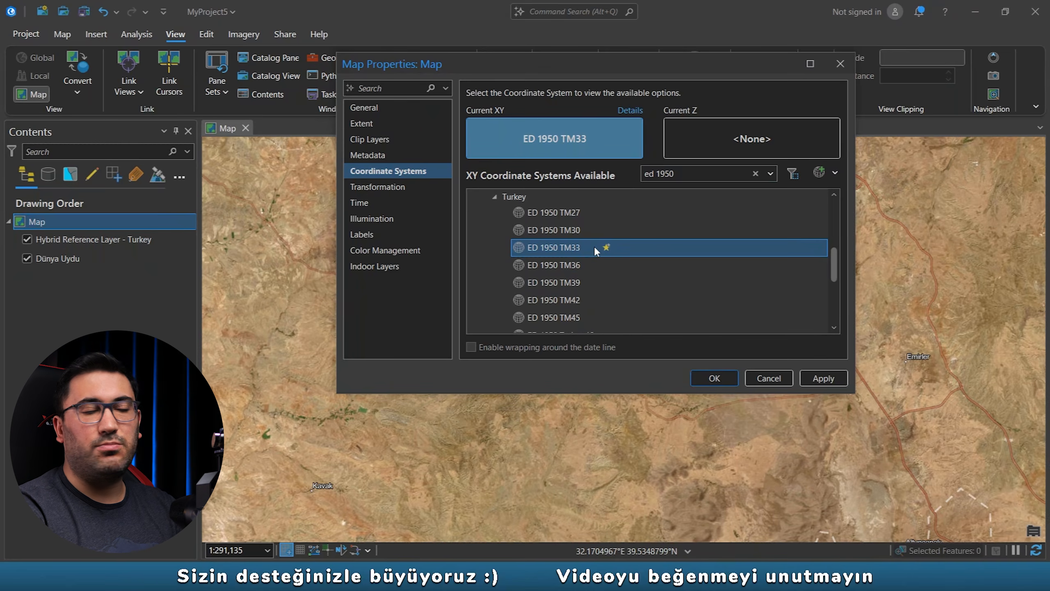
Step: Add ED 1950 TM33 to the favorite coordinate systems and remove it again
scroll(607, 245, "up", 1)
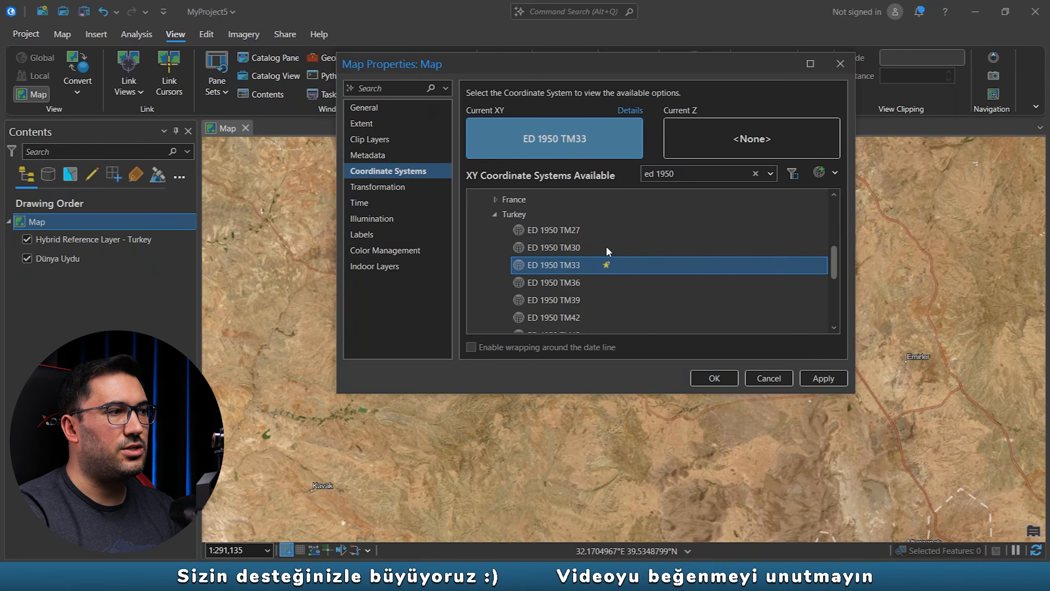
scroll(513, 219, "up", 5)
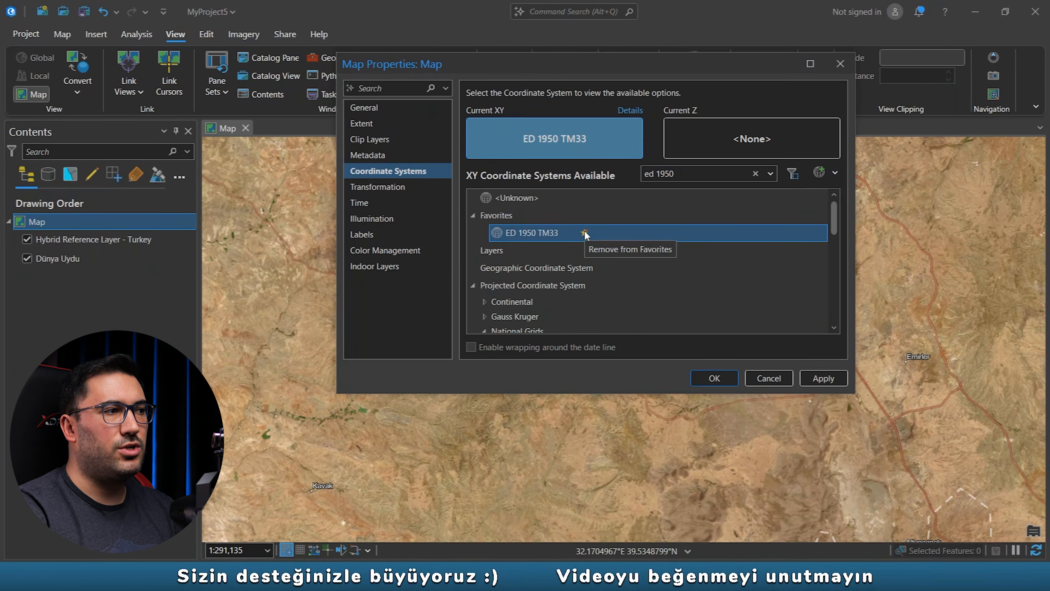
left_click(585, 233)
Step: Reselect ED 1950 TM33 under the Turkey national grids and apply it as the map's coordinate system
scroll(601, 269, "down", 5)
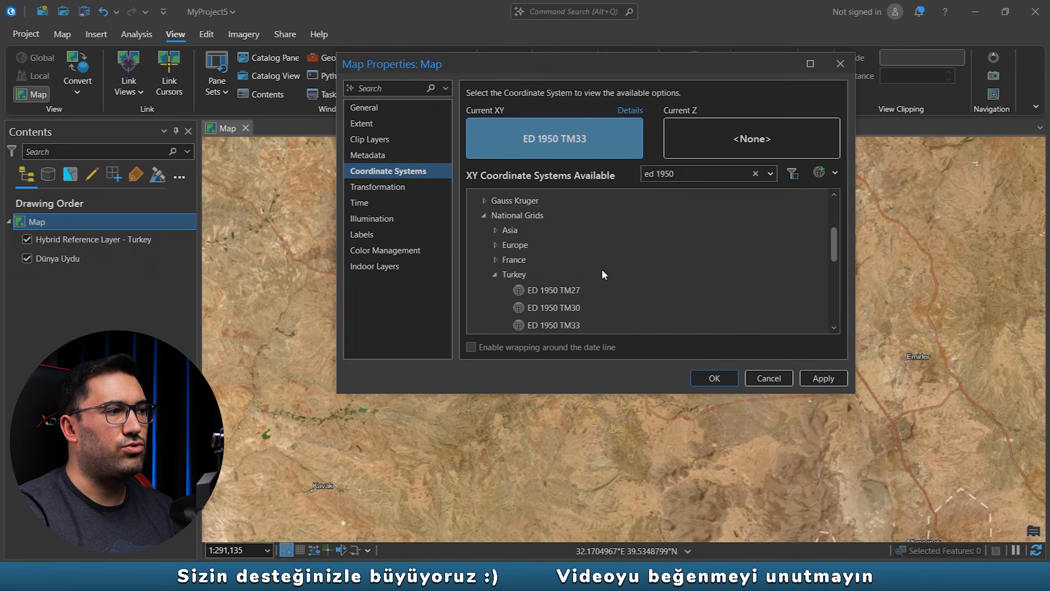
left_click(546, 260)
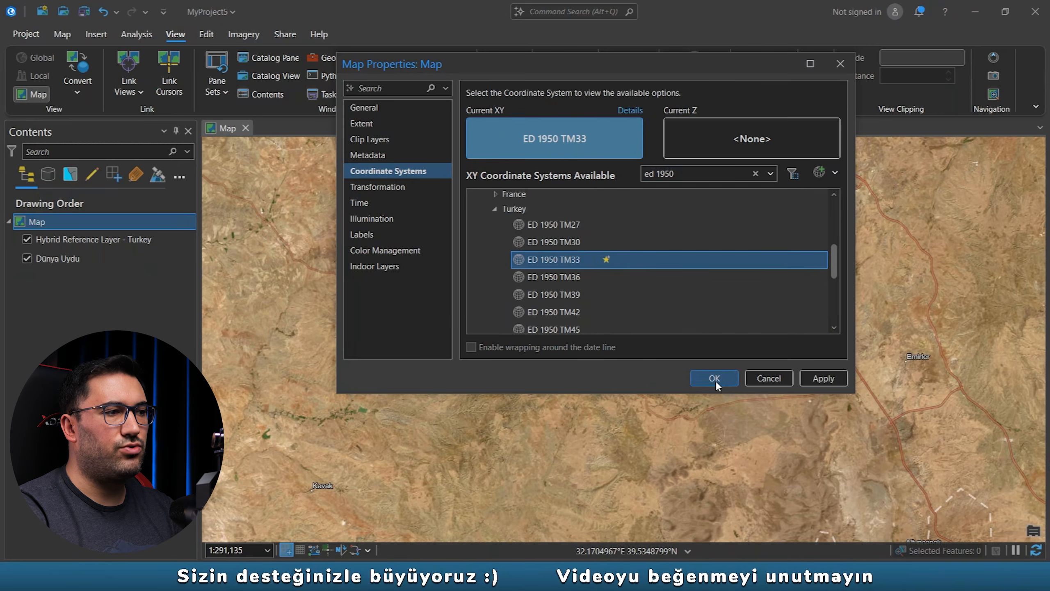
left_click(823, 379)
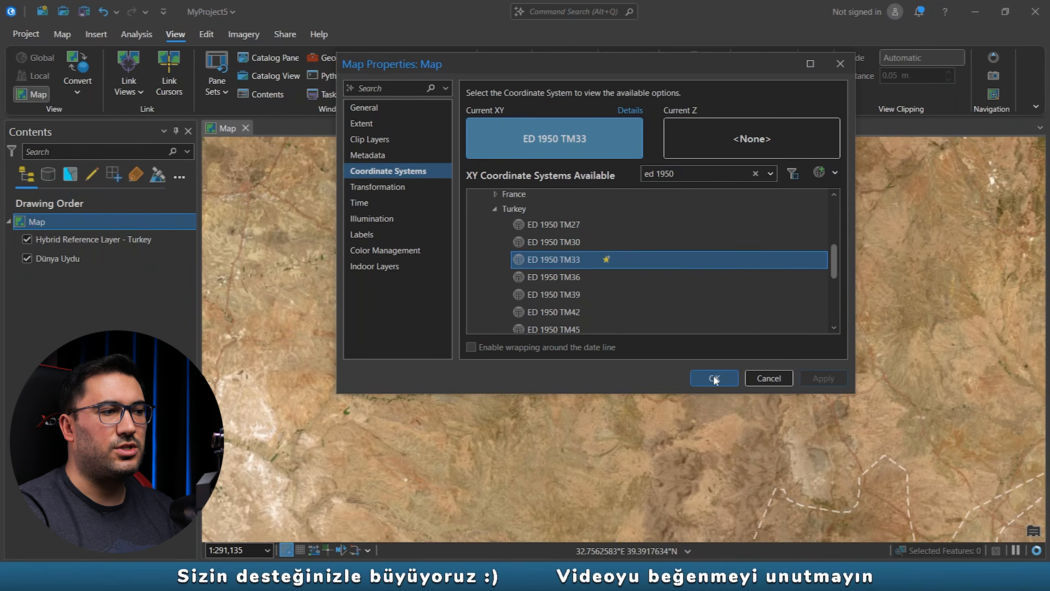
left_click(715, 378)
Step: Examine how the new projection displays the map at world extent and return to the town of Haymana
scroll(548, 329, "down", 5)
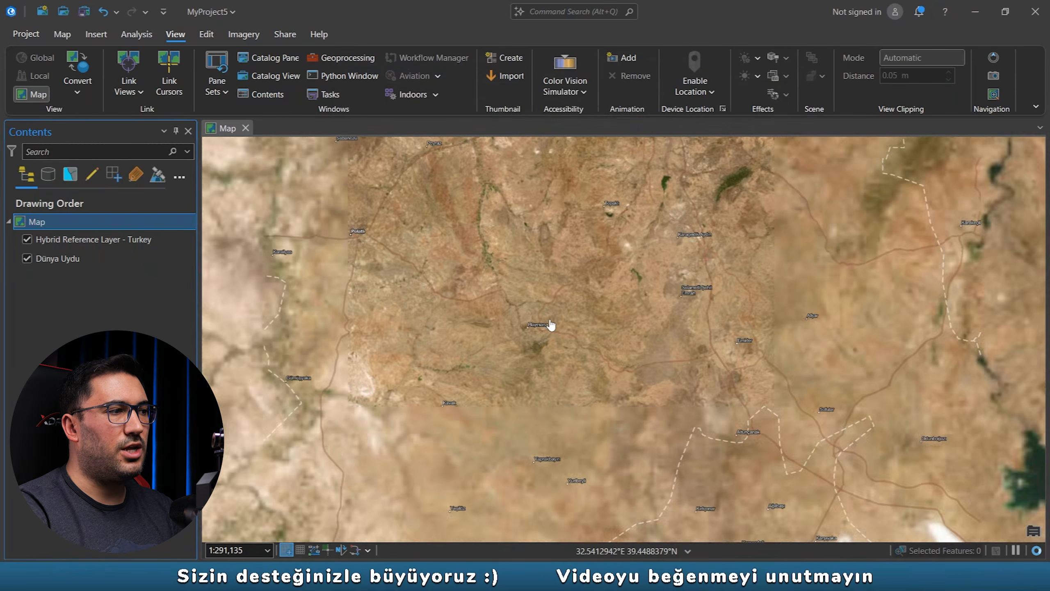
scroll(546, 321, "down", 7)
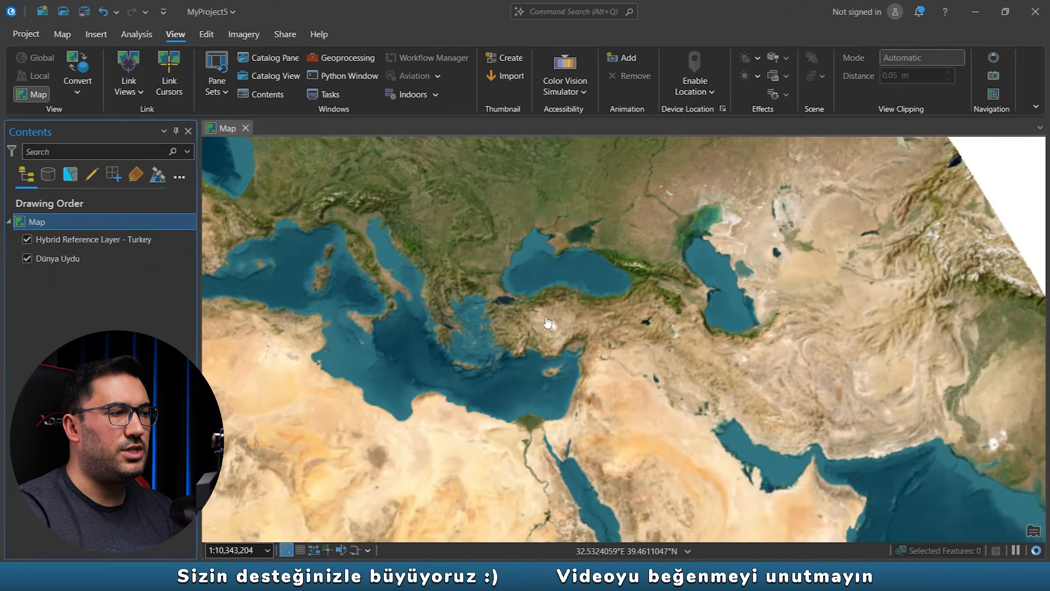
scroll(549, 323, "down", 1)
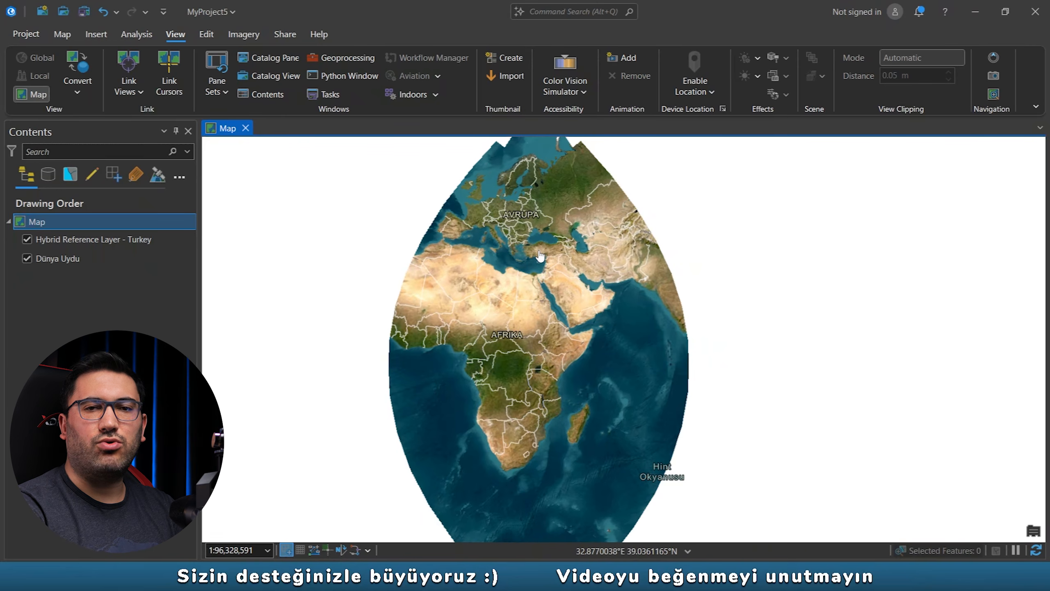
scroll(545, 258, "up", 4)
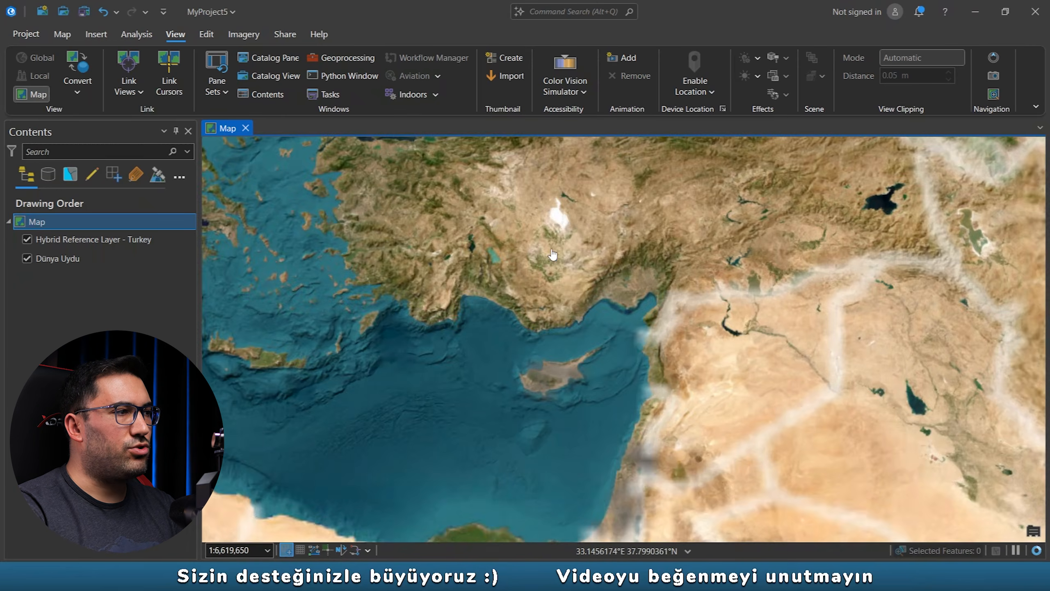
scroll(552, 261, "up", 5)
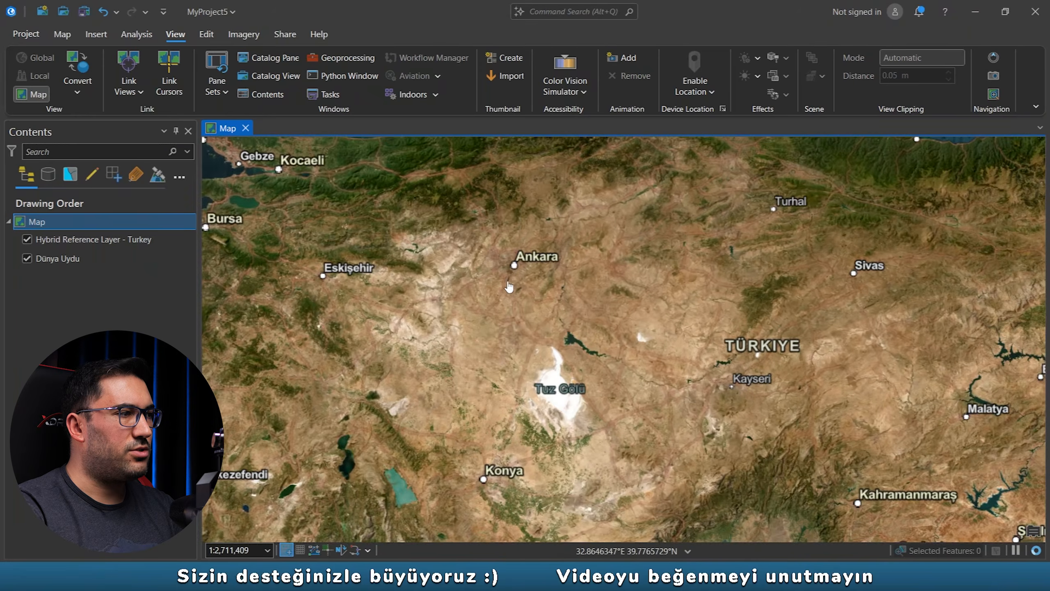
scroll(509, 287, "up", 3)
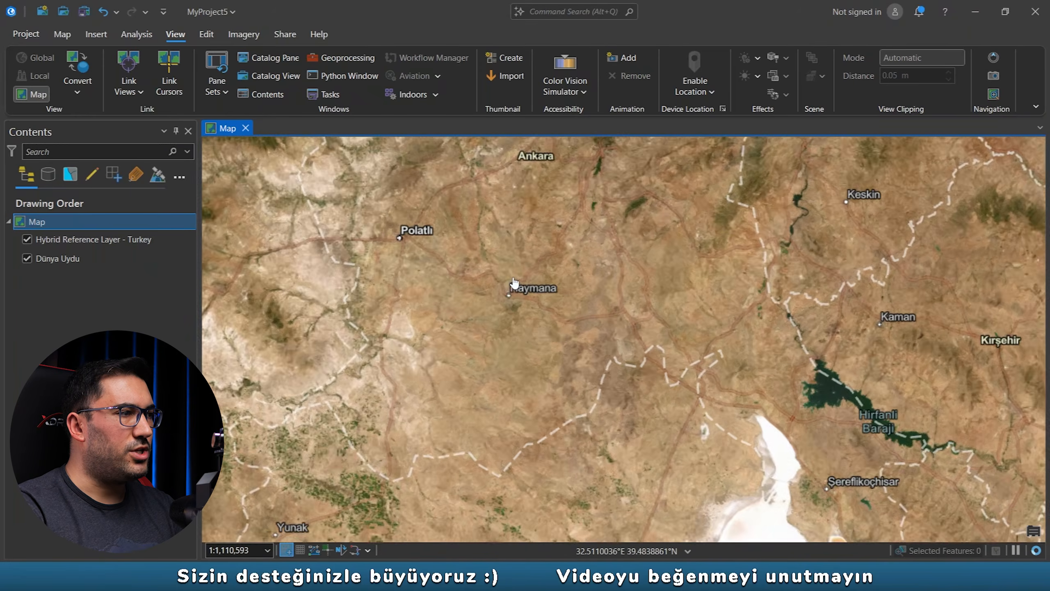
scroll(514, 283, "up", 5)
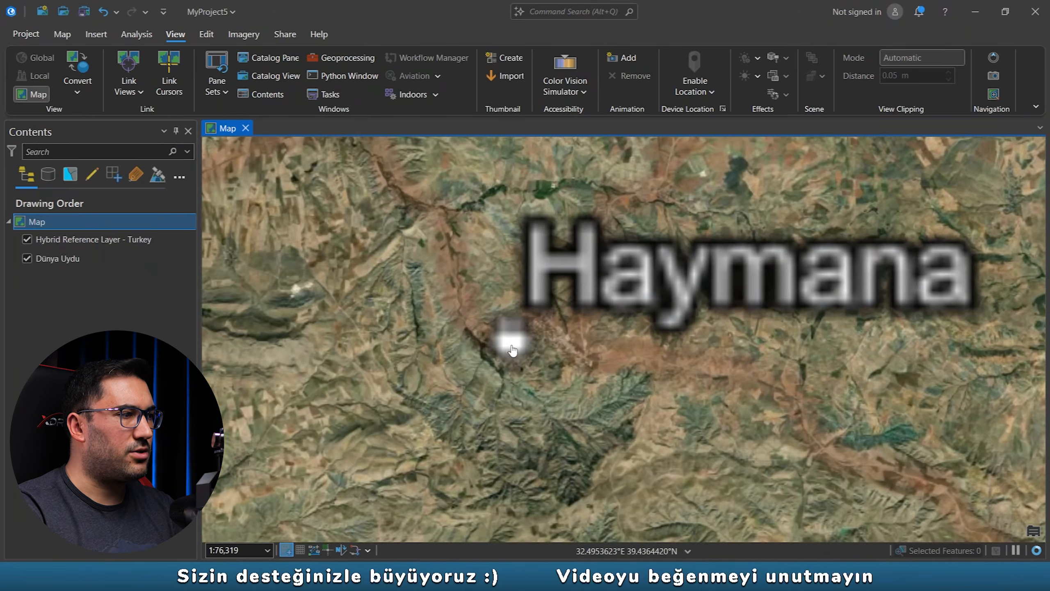
scroll(513, 351, "up", 2)
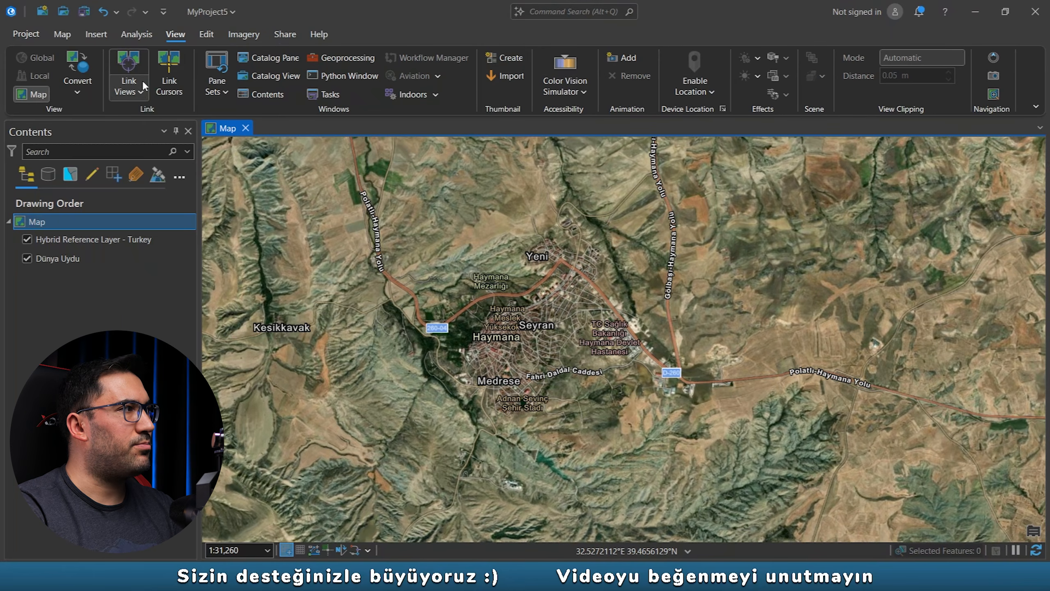
Step: Try the Light application theme in the general options, return to Dark and discard the changes
left_click(25, 33)
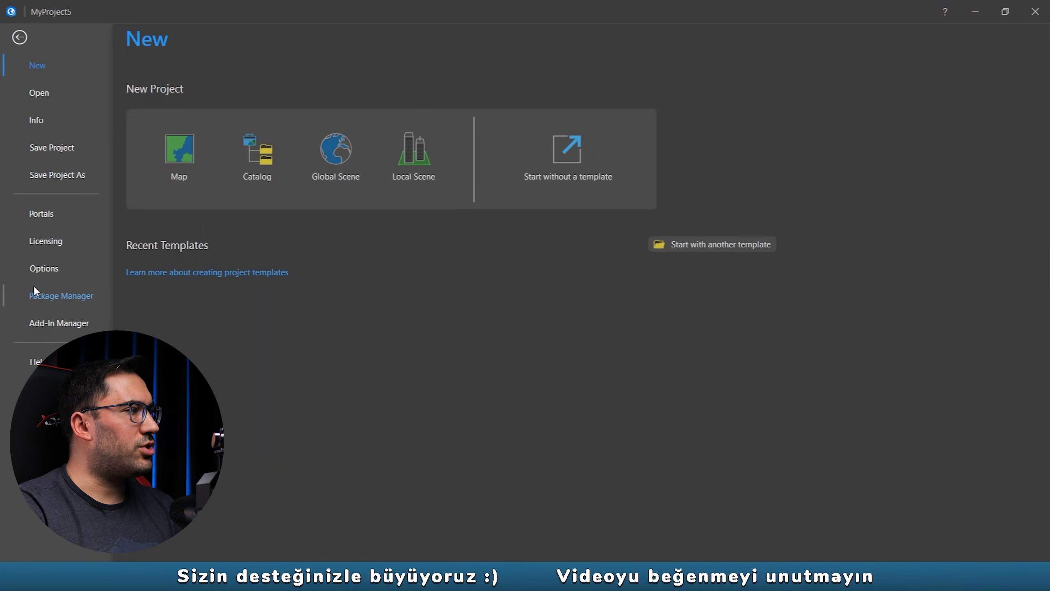
left_click(42, 267)
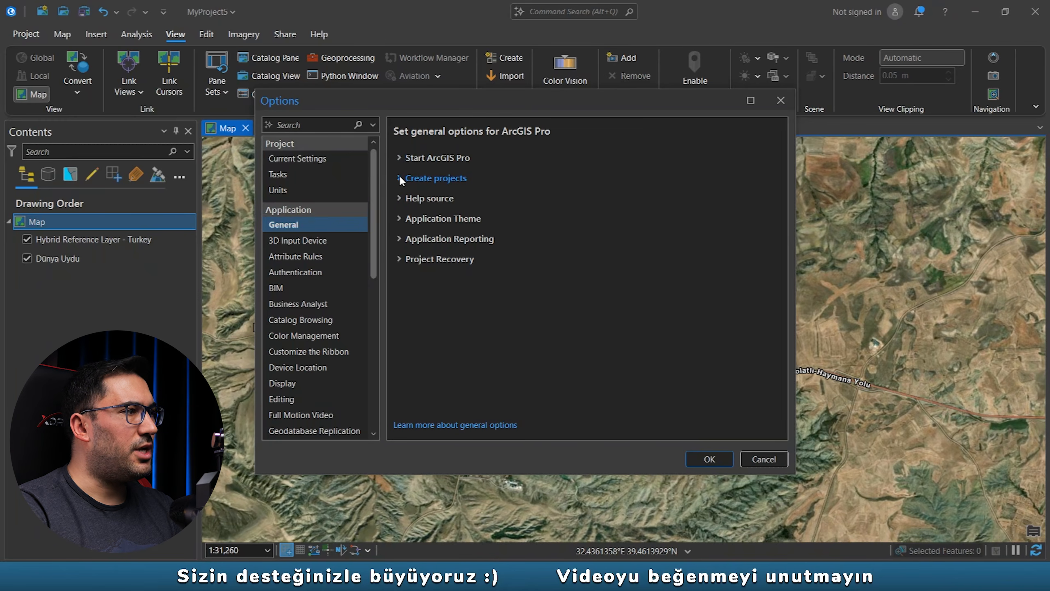
left_click(457, 219)
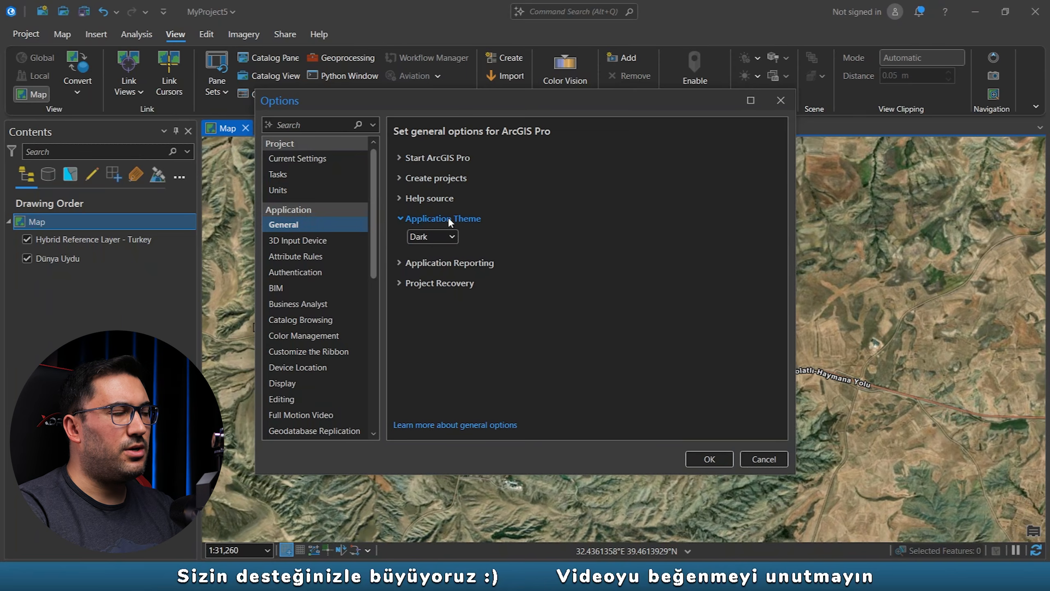
left_click(426, 238)
left_click(429, 251)
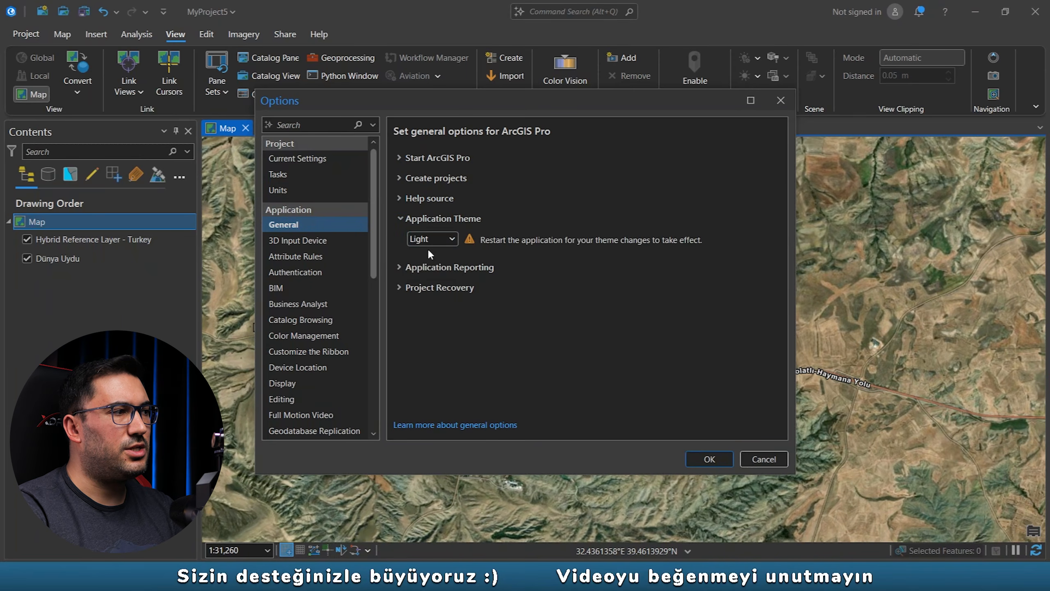
left_click(431, 267)
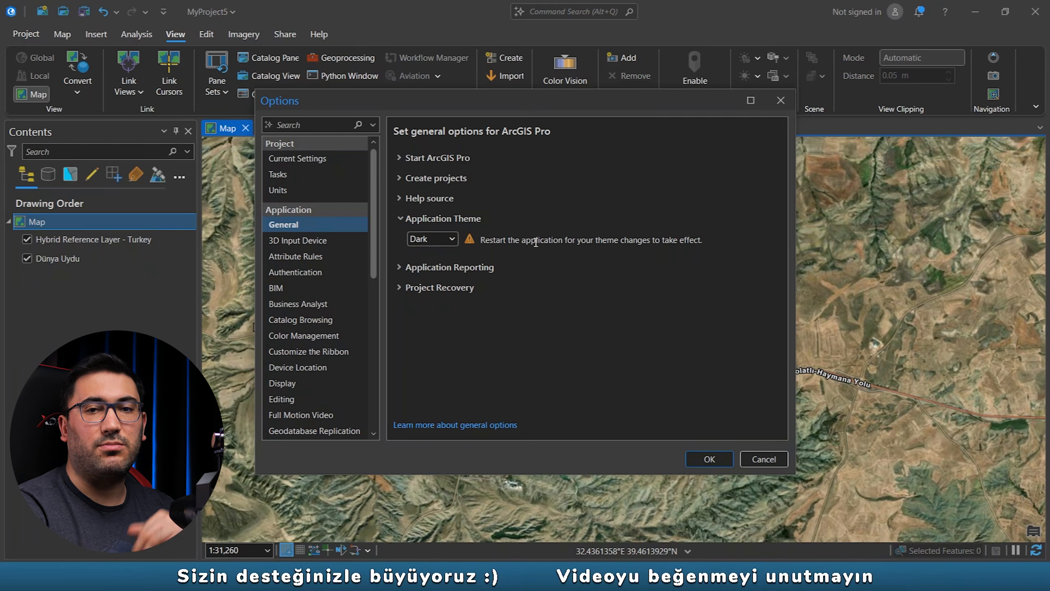
left_click(764, 459)
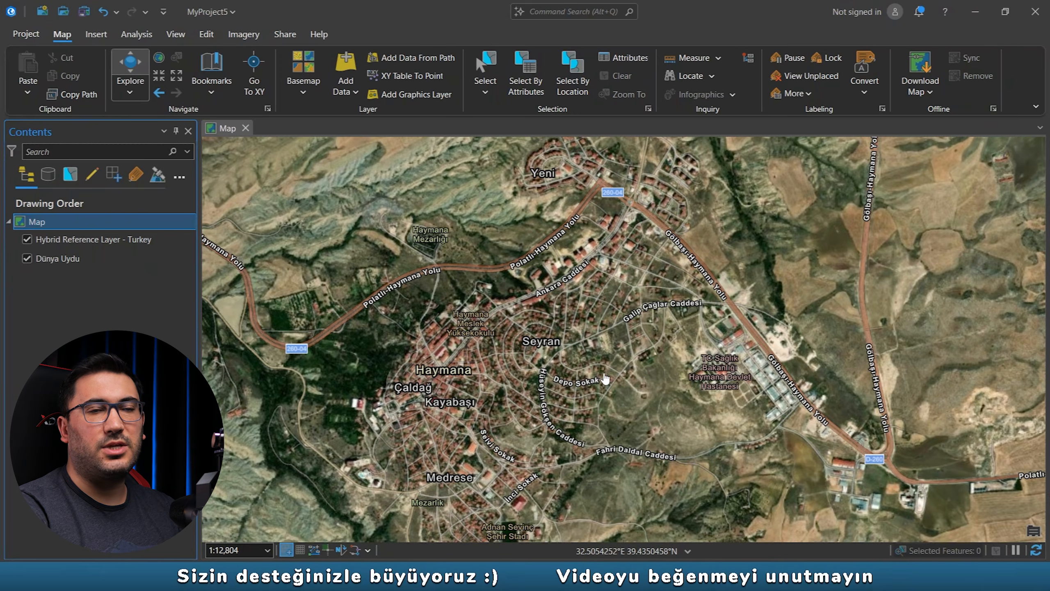
Step: Open the Catalog pane and list the project's folder connections
left_click(176, 35)
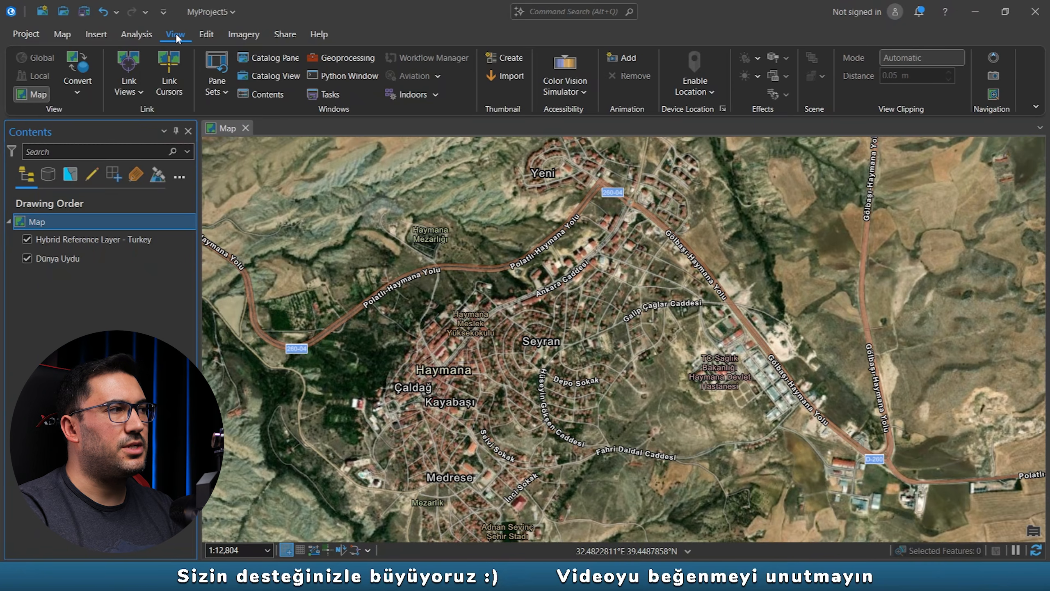
left_click(277, 58)
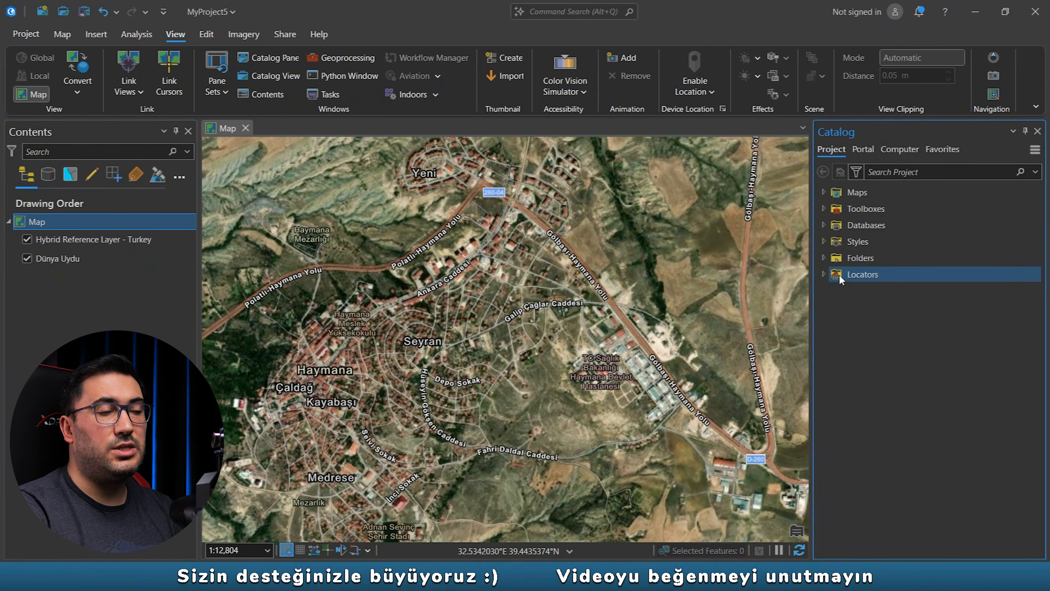
left_click(824, 257)
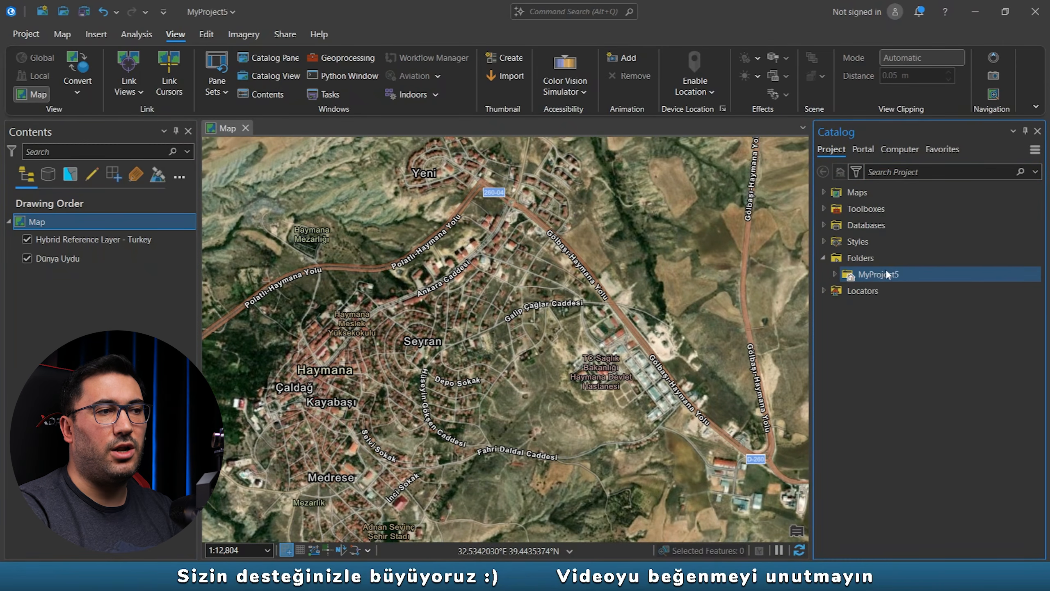
right_click(858, 257)
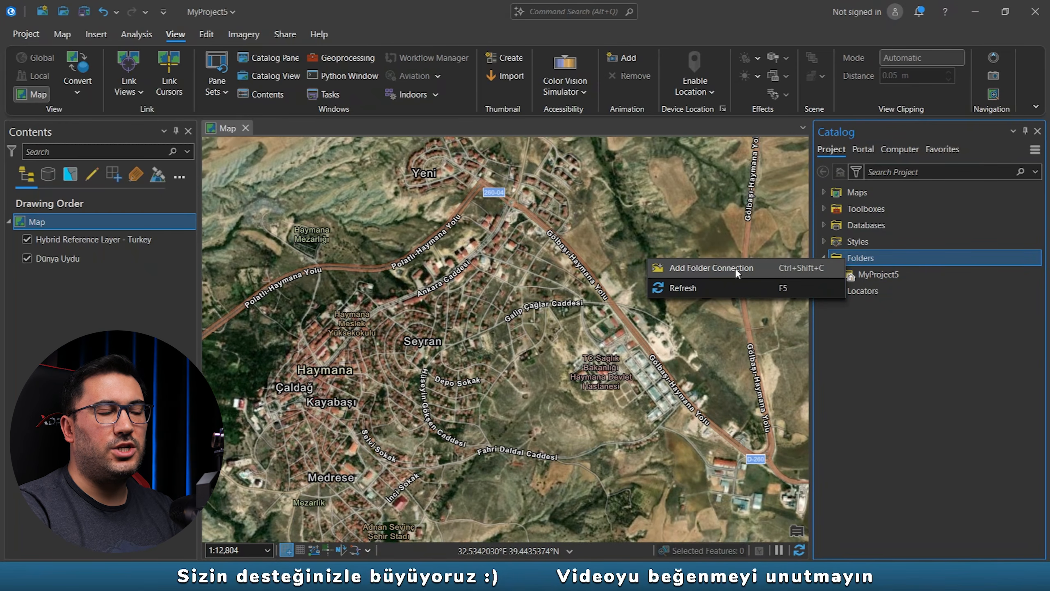
left_click(759, 287)
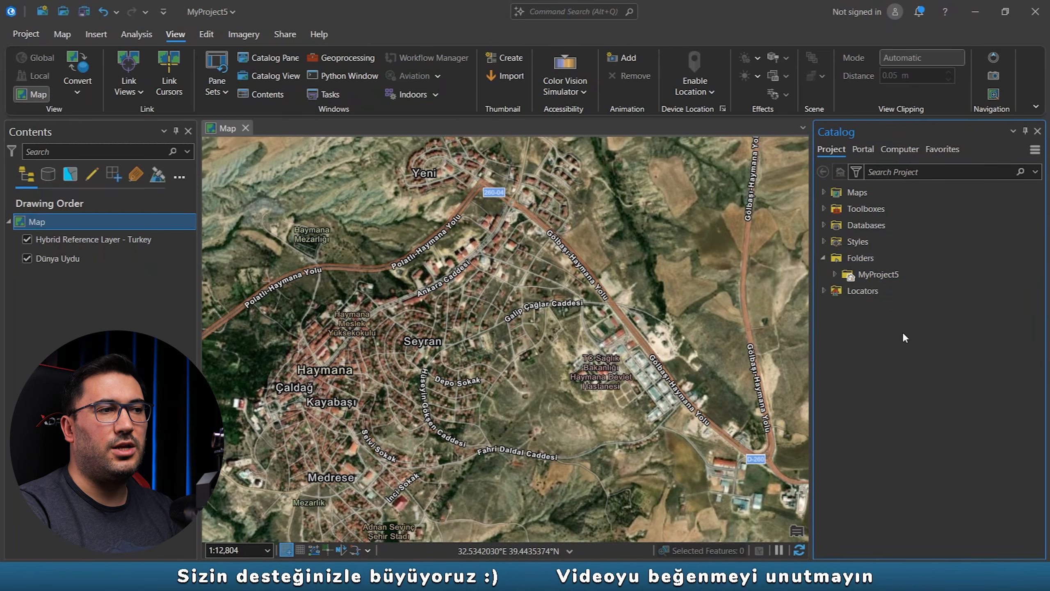
Step: Browse the computer's quick access desktop folder (Masaüstü) in the Catalog and expand the Sayisallastirma folder
left_click(899, 149)
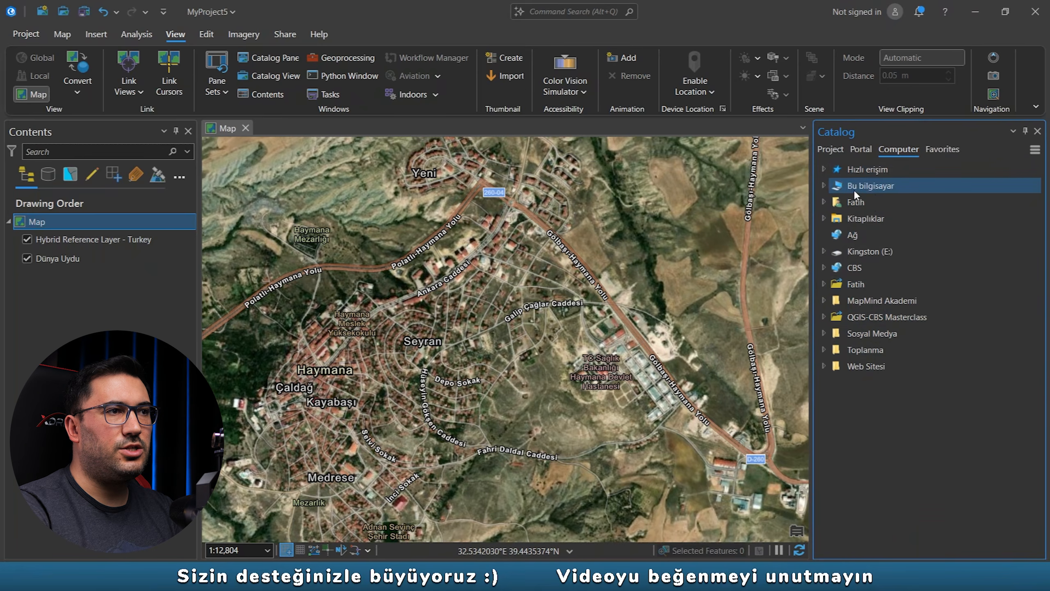
left_click(824, 169)
left_click(824, 169)
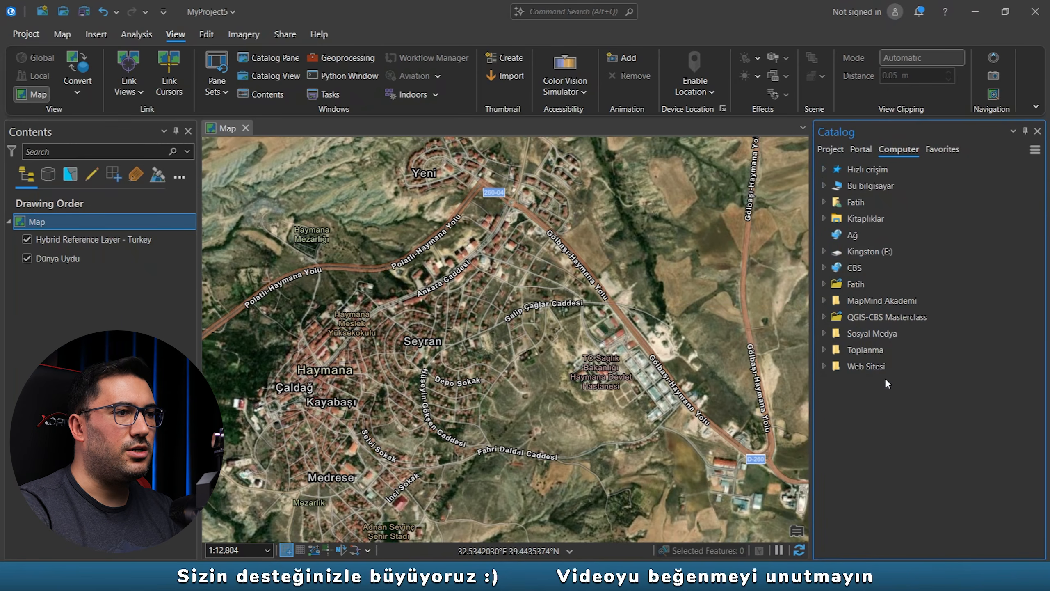
left_click(824, 167)
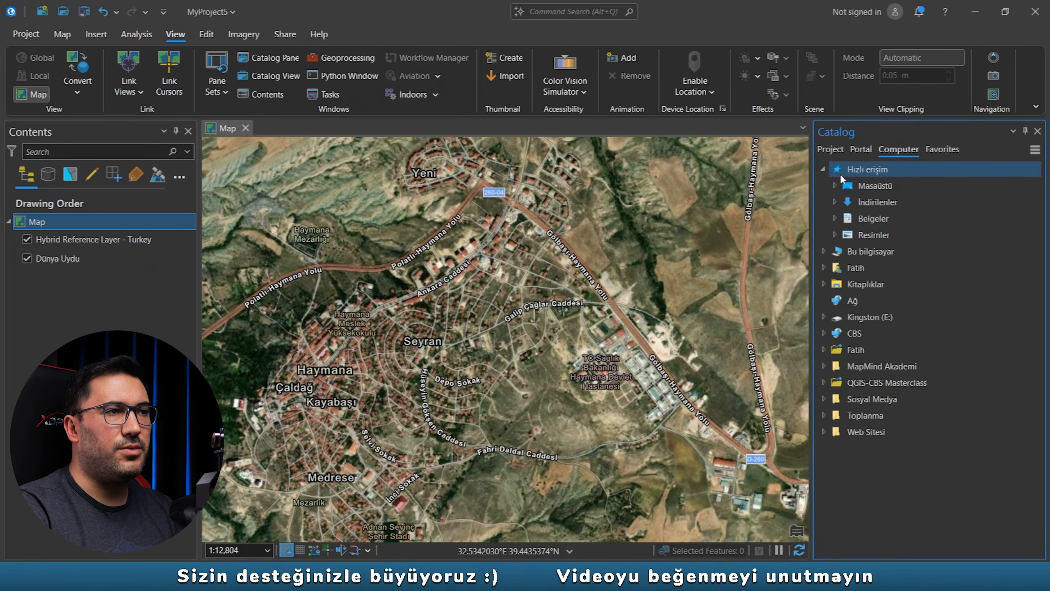
left_click(835, 185)
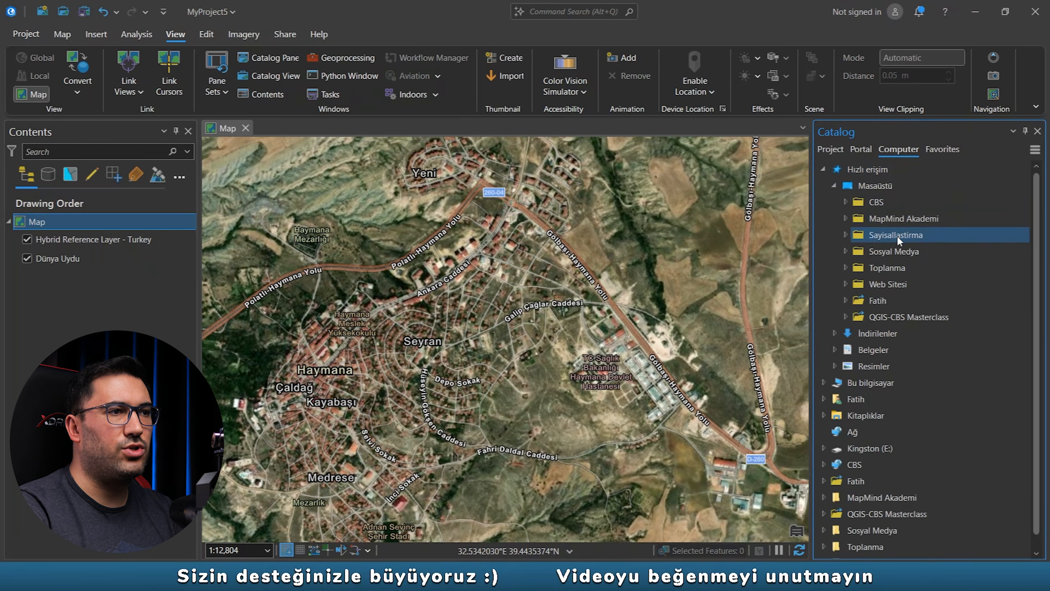
left_click(846, 235)
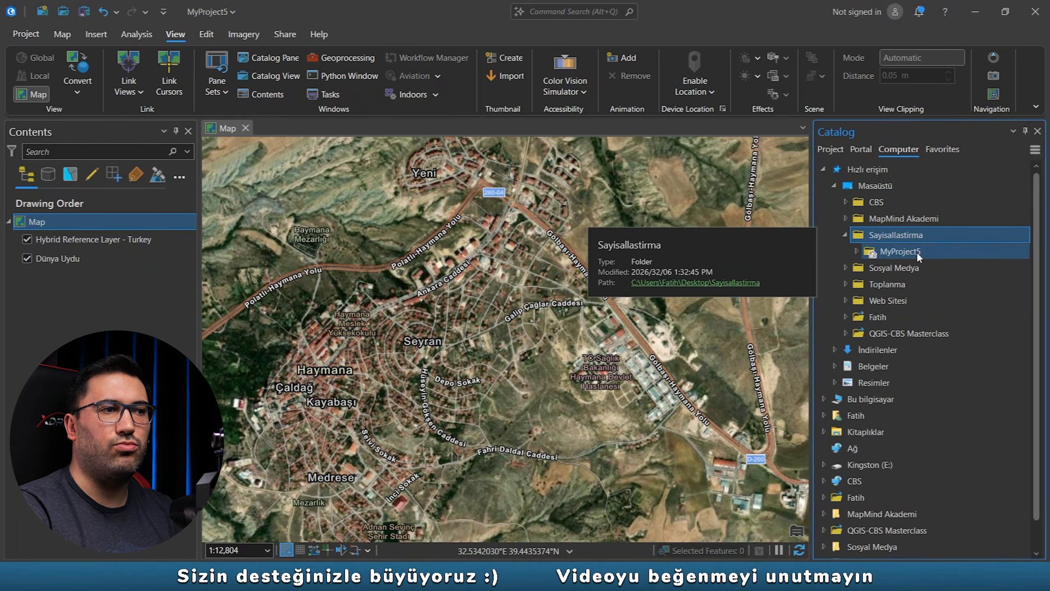
Step: Create a new file geodatabase in the Sayisallastirma folder
right_click(899, 234)
mouse_move(849, 239)
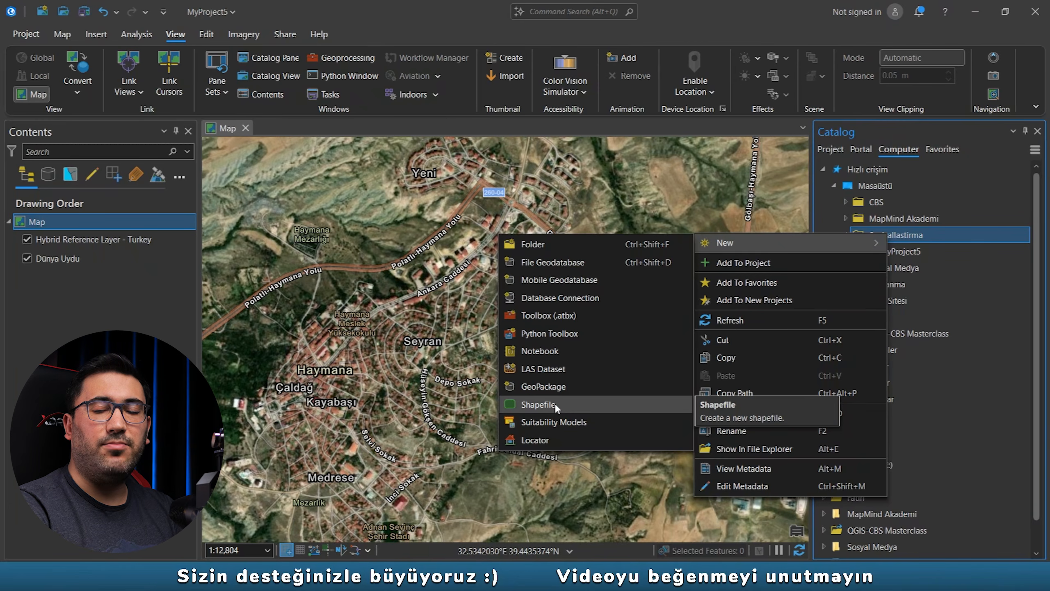
left_click(569, 263)
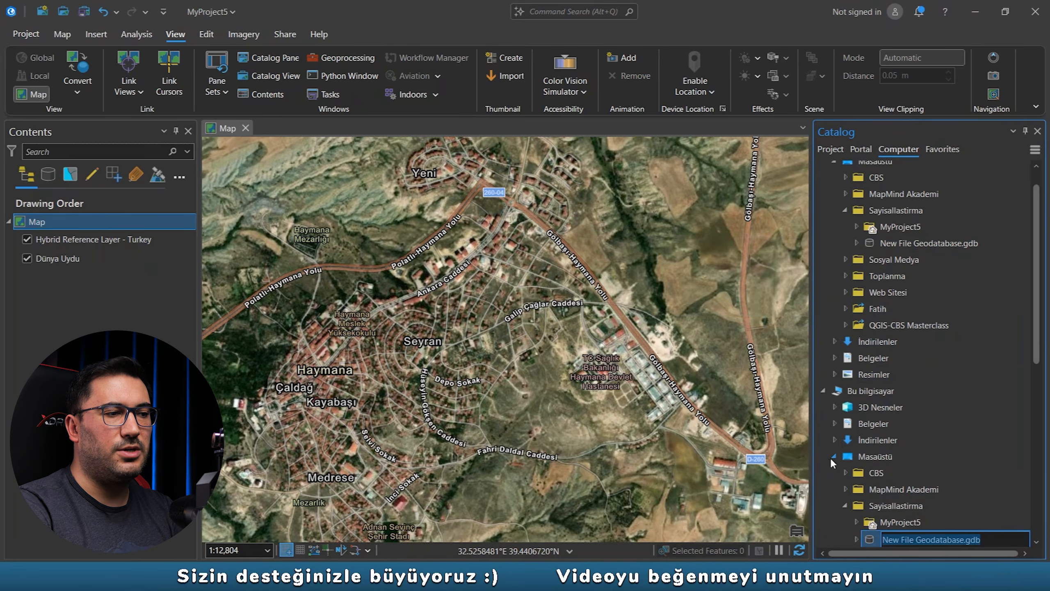
Step: Collapse the Bu bilgisayar branch in the Catalog and select the new file geodatabase in the Sayisallastirma folder under quick access
left_click(834, 455)
left_click(876, 244)
scroll(877, 243, "up", 1)
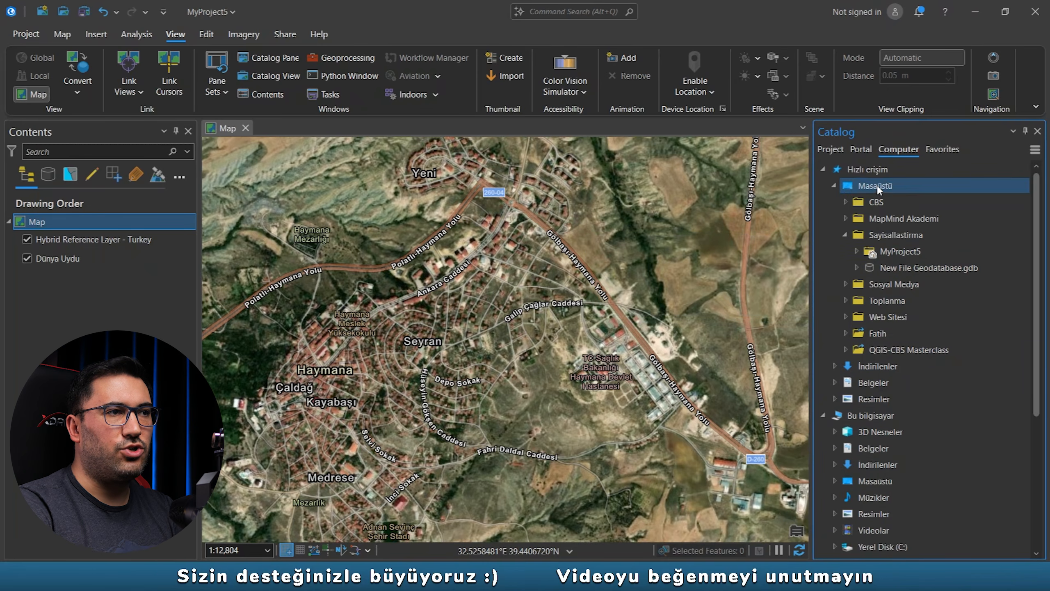
left_click(845, 185)
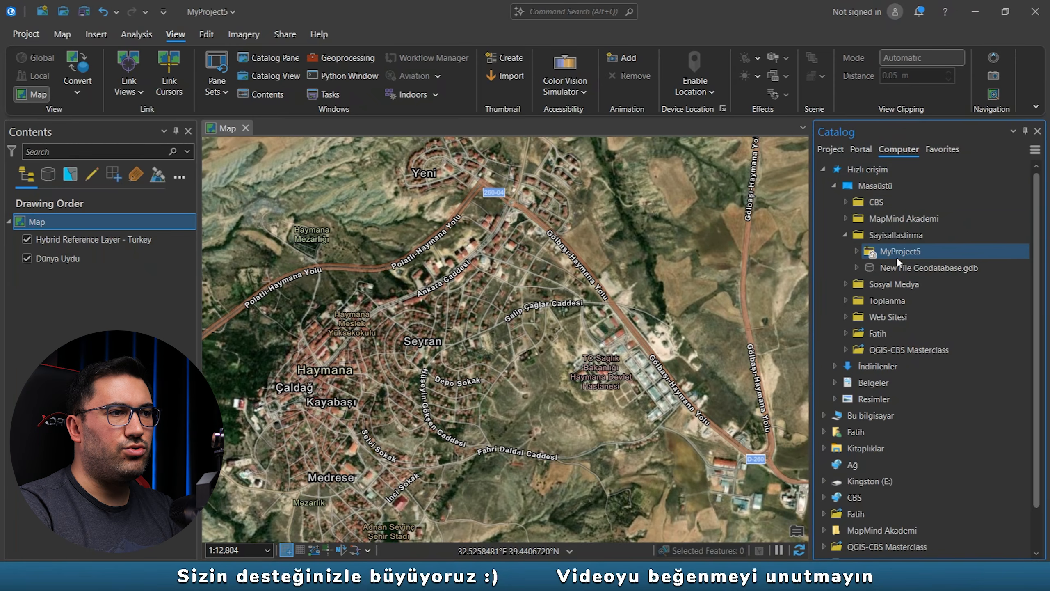
left_click(891, 269)
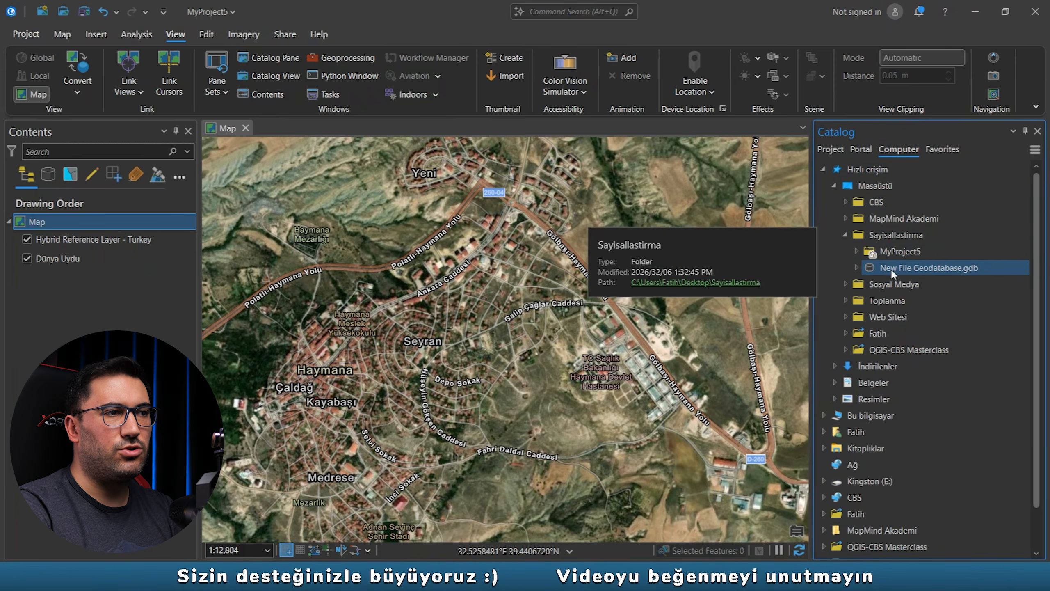
Step: Rename the new file geodatabase in the Sayisallastirma folder as Haymana
left_click(913, 267)
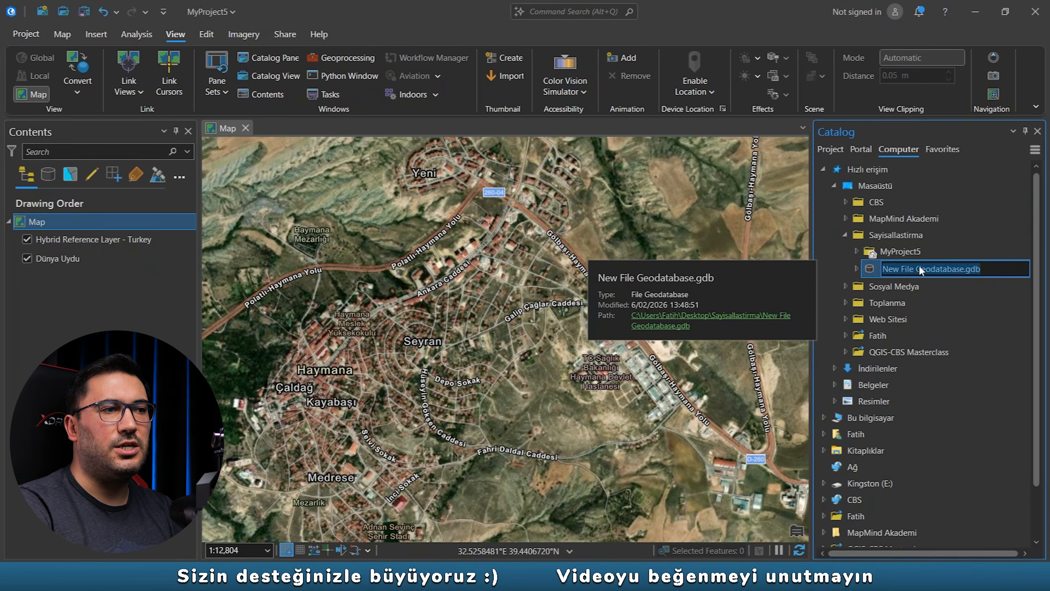
left_click(910, 268)
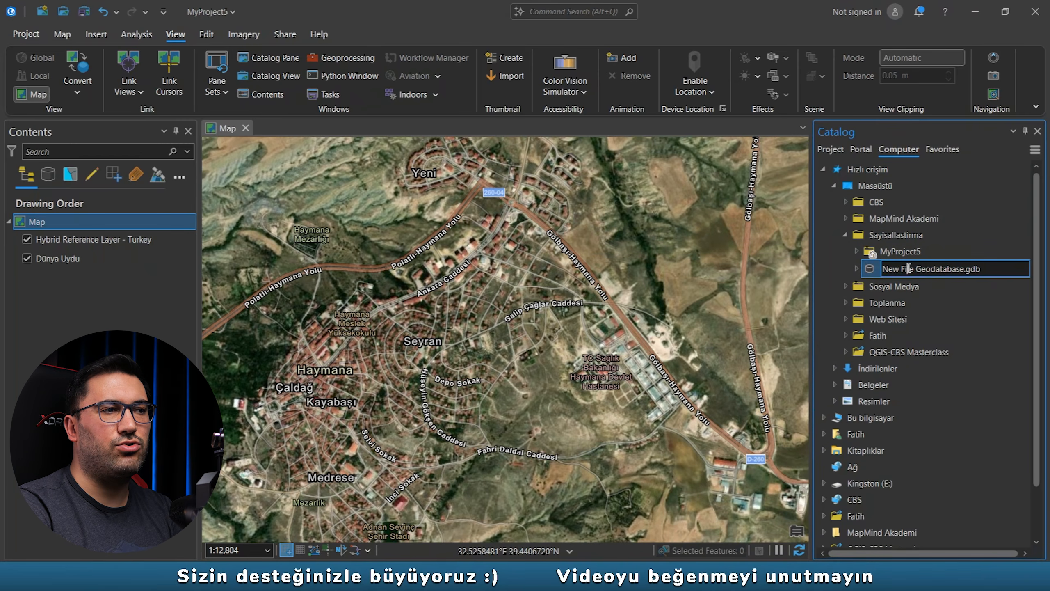
key("Escape")
right_click(905, 267)
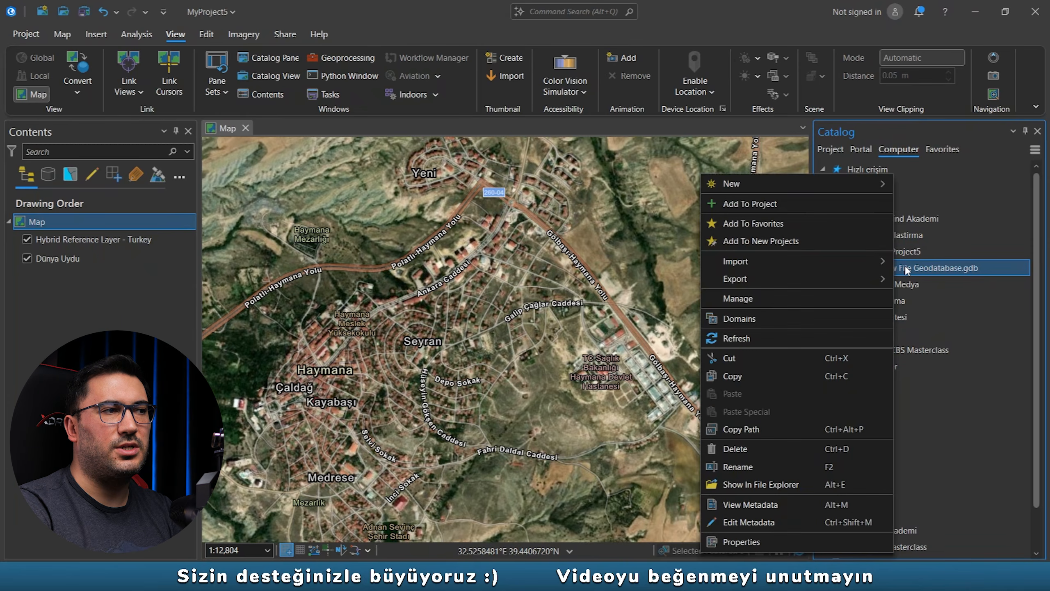
left_click(755, 468)
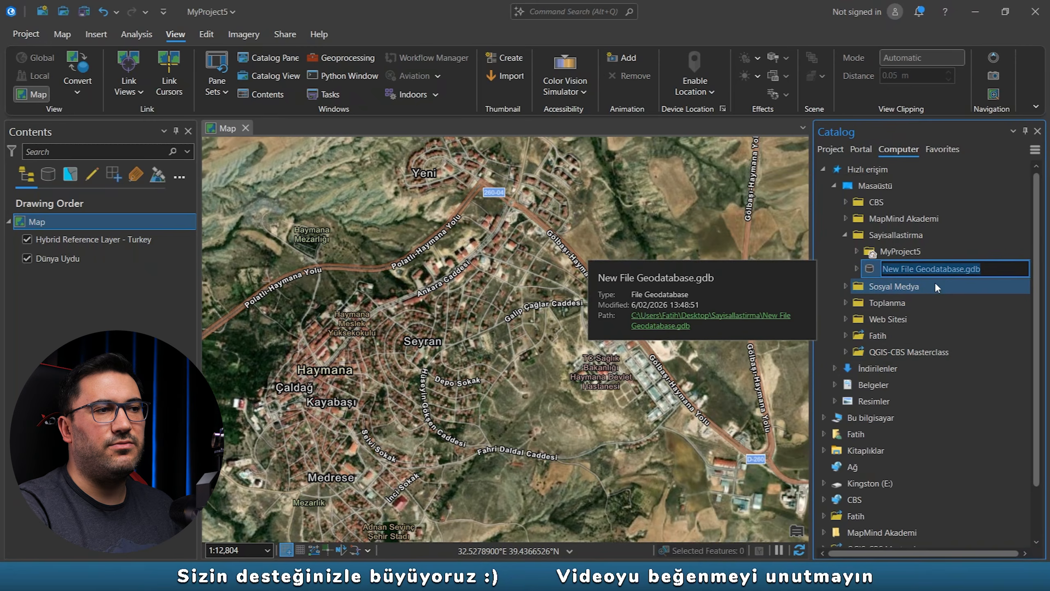
type("Haymana")
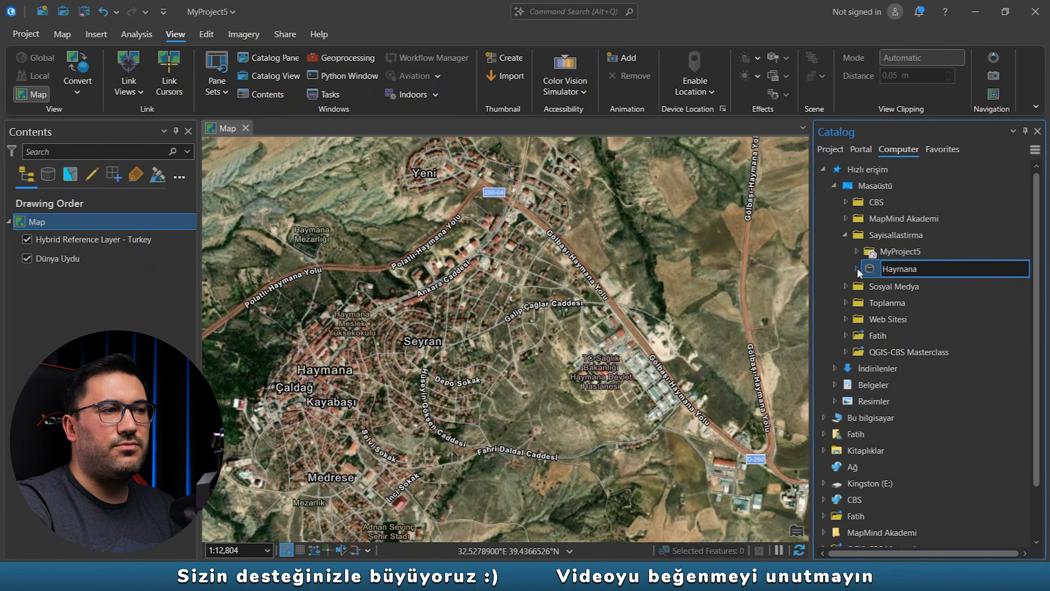
key("Return")
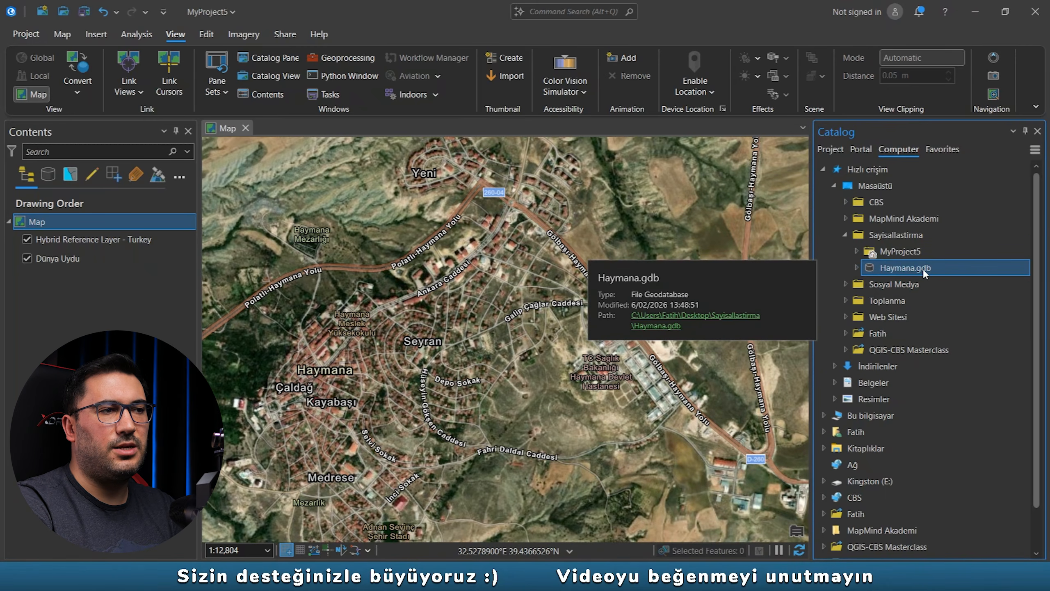
Step: Start a new feature dataset in Haymana.gdb and name it Haymana_sayisallastirma
right_click(892, 266)
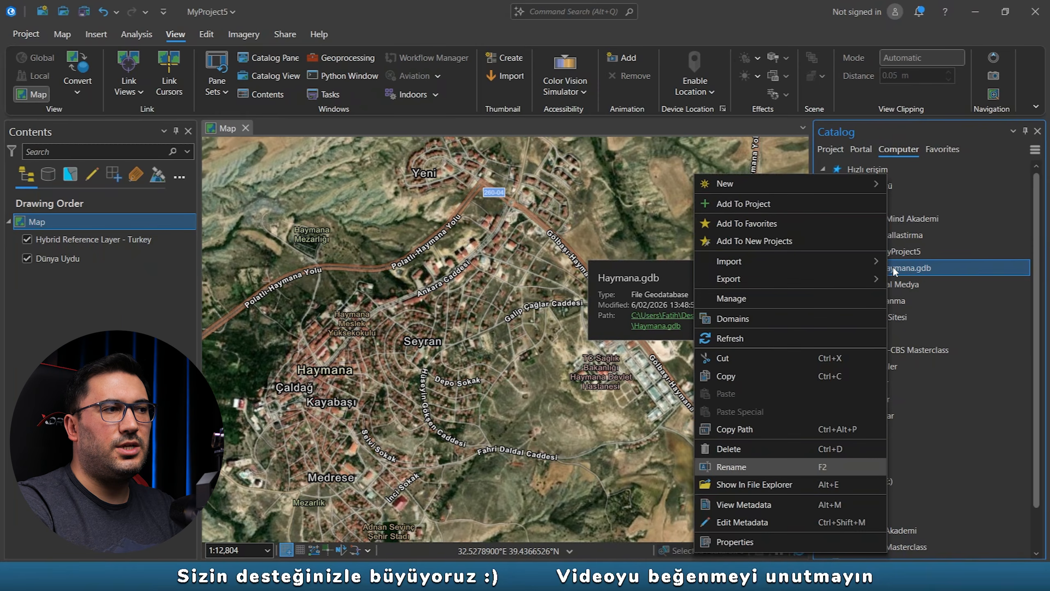
mouse_move(850, 182)
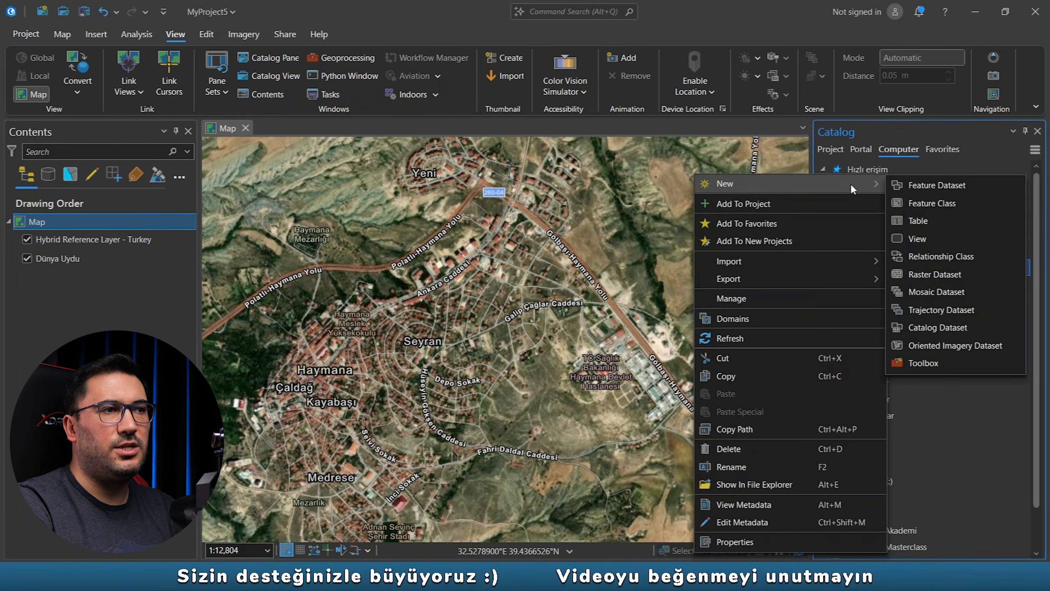
left_click(942, 185)
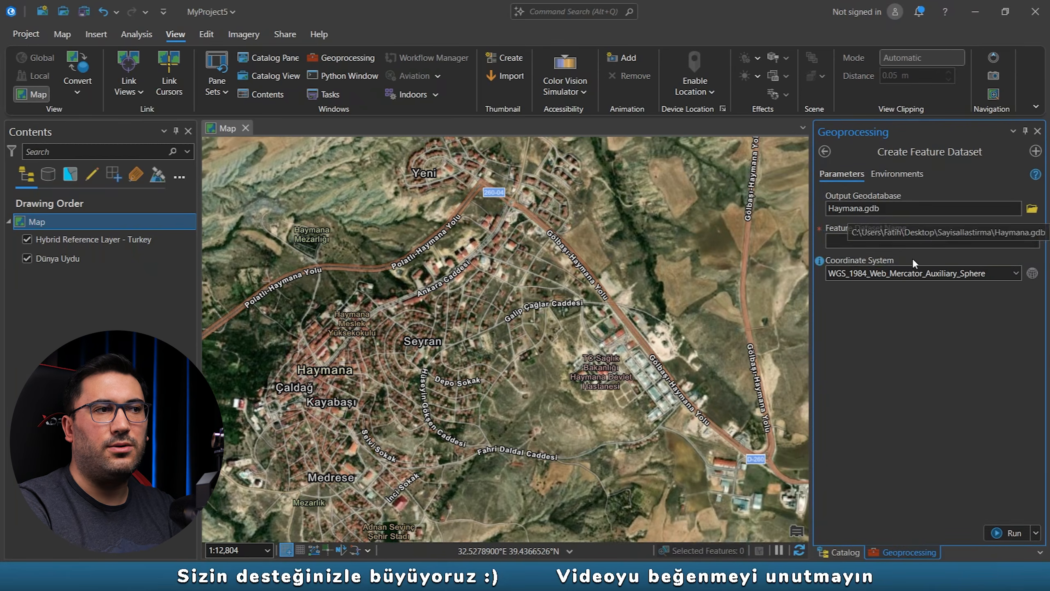
left_click(898, 241)
type("Haymana_sayisallastirma")
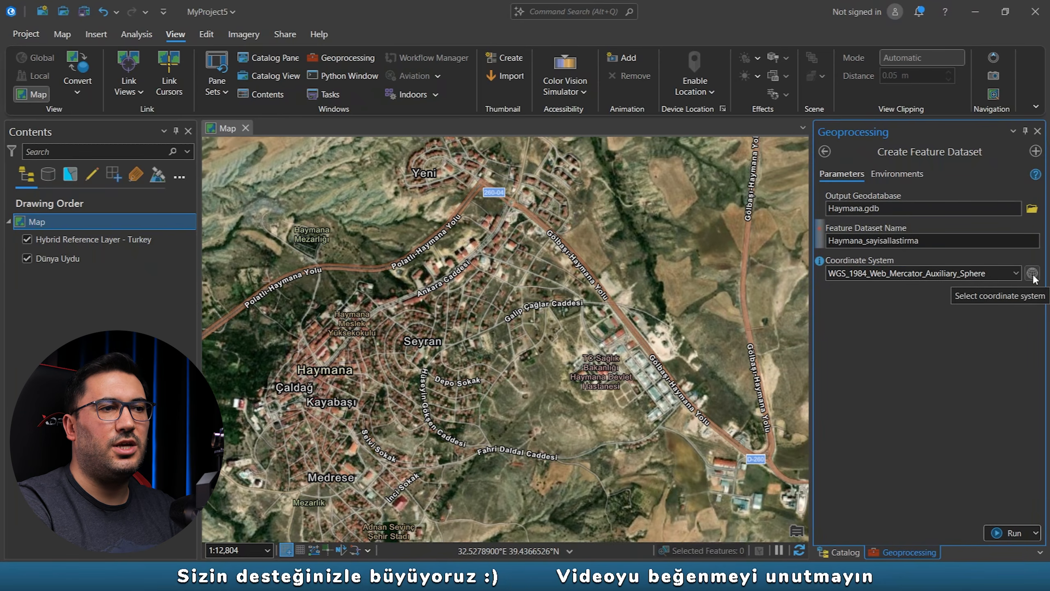
Step: Set the feature dataset's coordinate system to ED 1950 TM33 from the favorites and run Create Feature Dataset
left_click(1020, 272)
left_click(1019, 271)
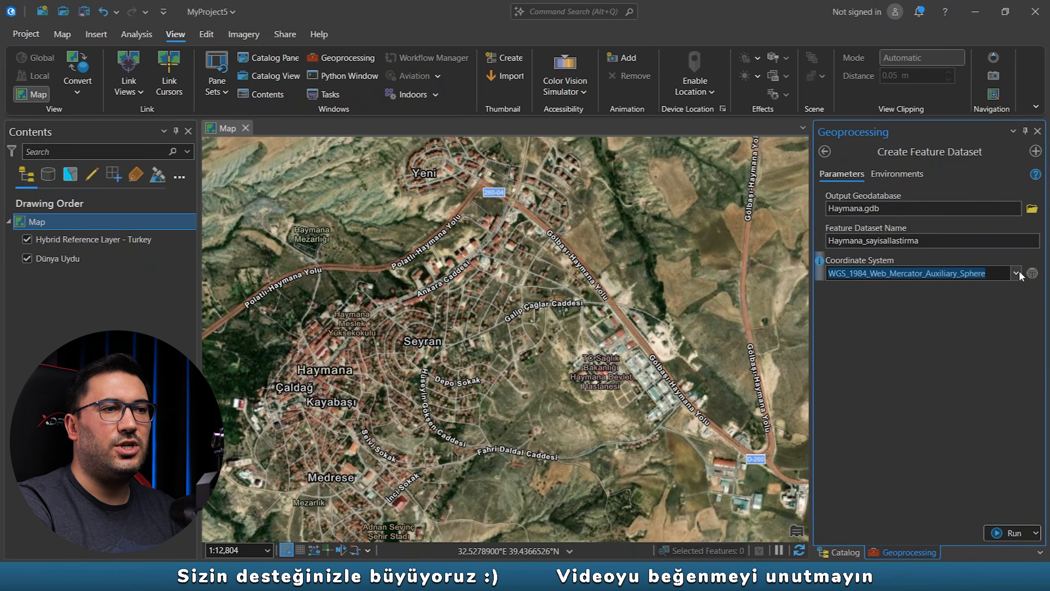
left_click(1033, 274)
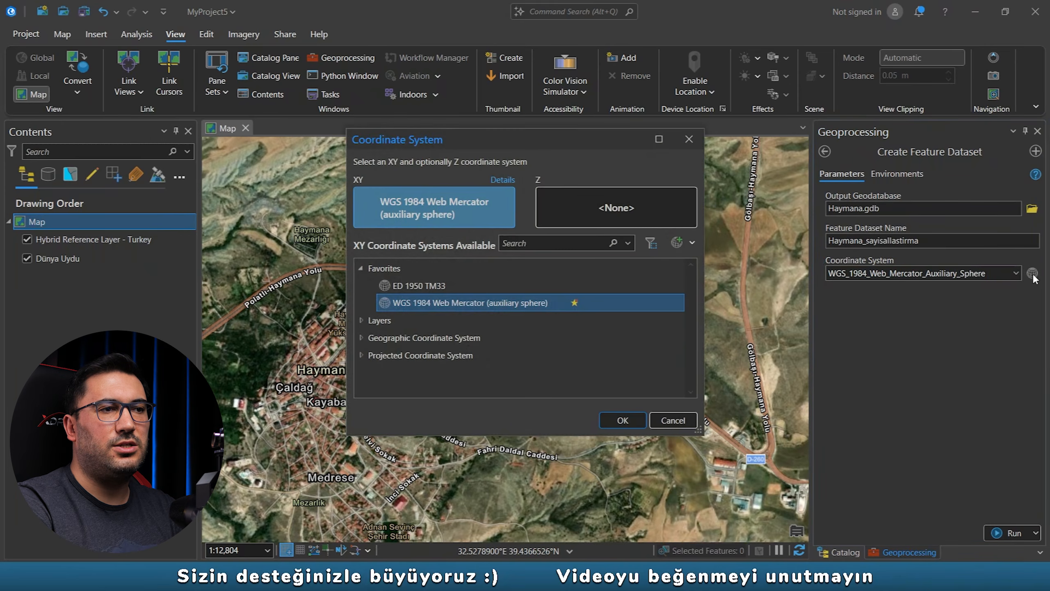
left_click(411, 285)
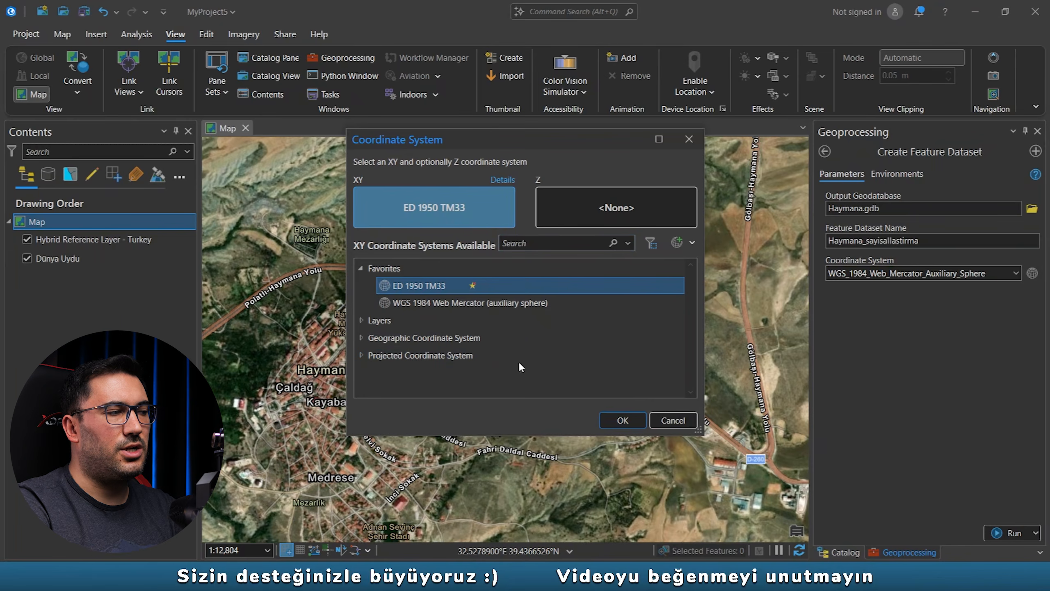
left_click(623, 421)
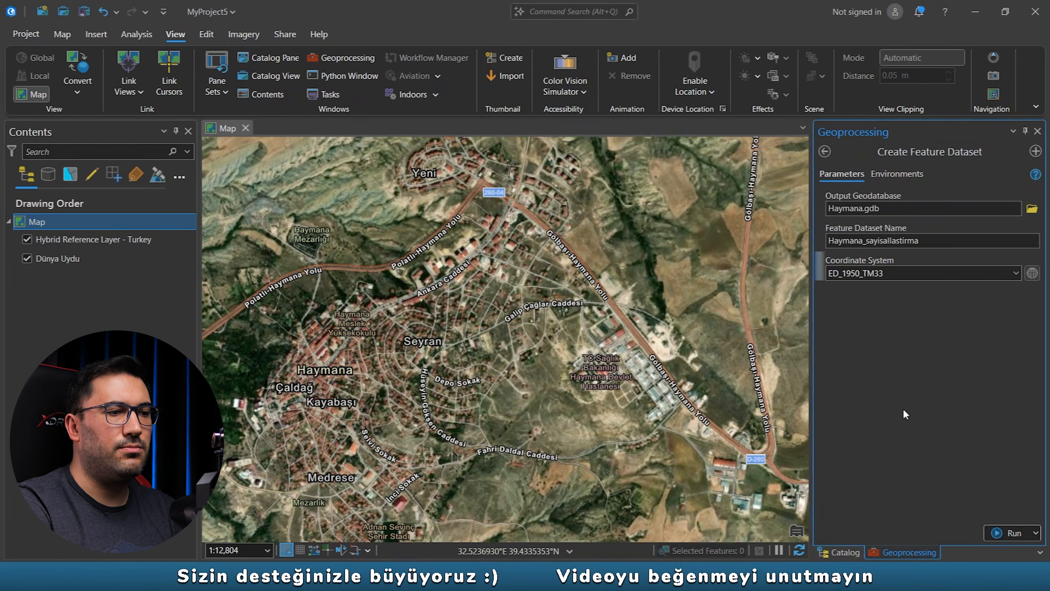
left_click(1007, 533)
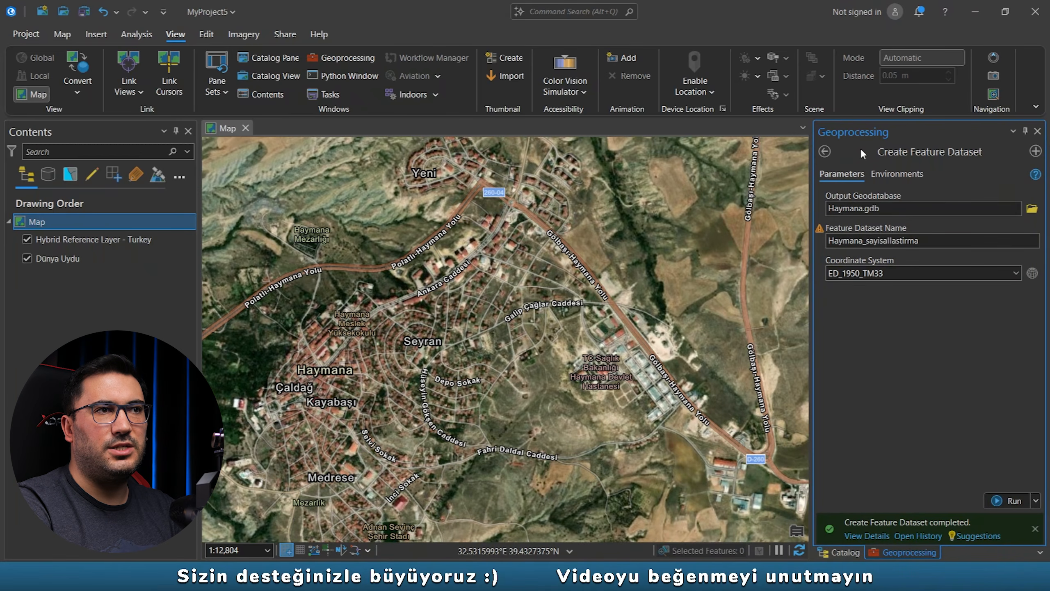
Step: Close the Geoprocessing pane and expand Haymana.gdb in the Catalog to list its contents
left_click(854, 551)
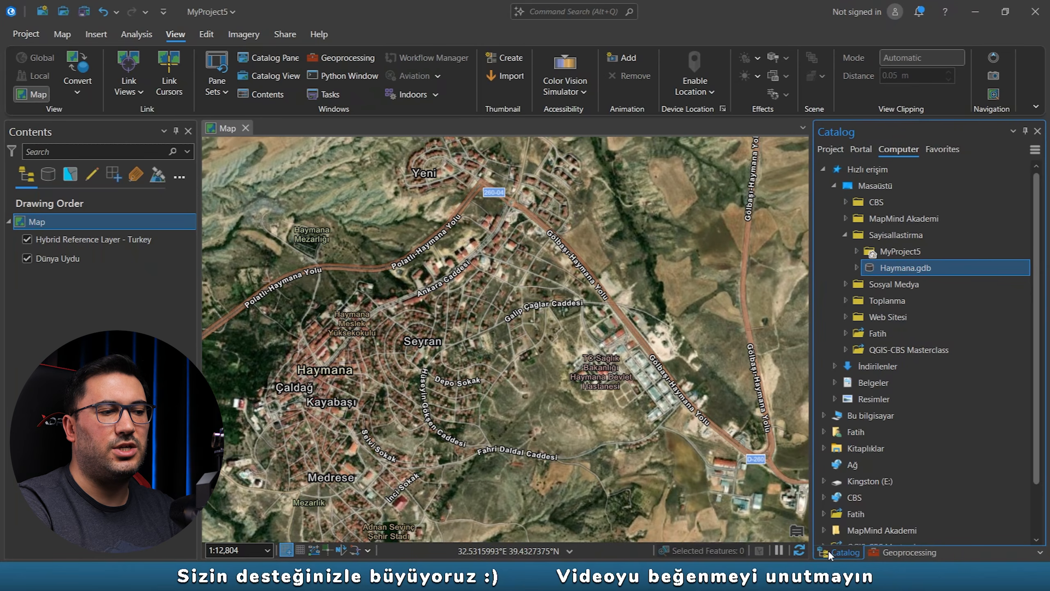
left_click(905, 553)
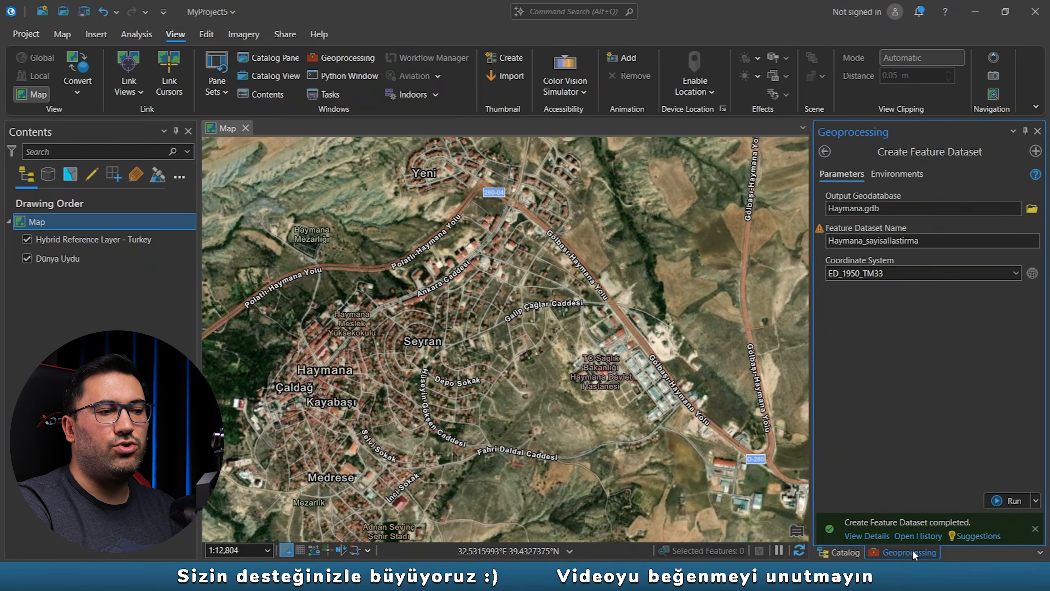
left_click(1038, 130)
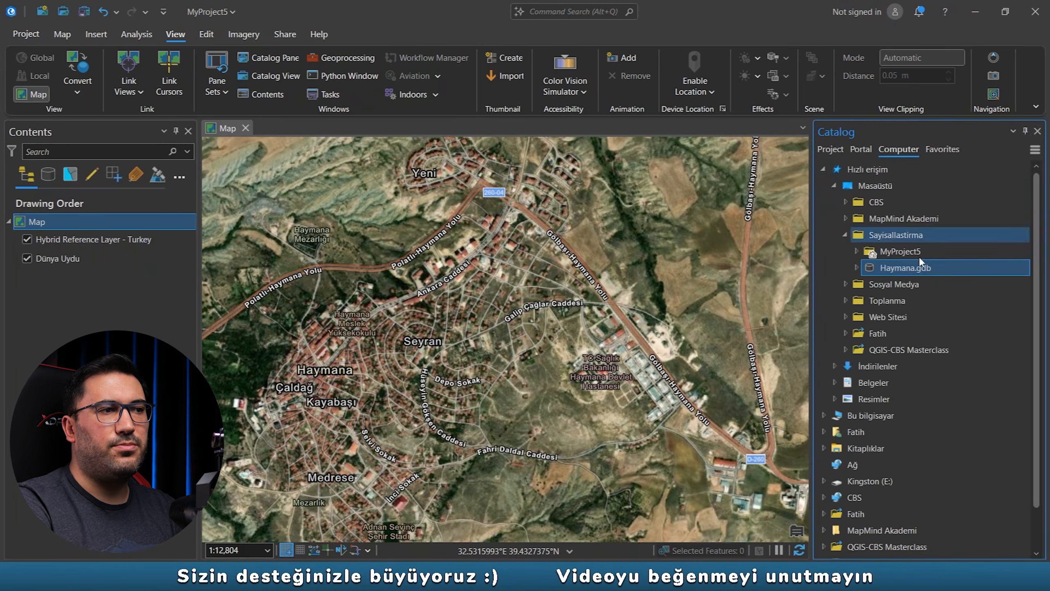
left_click(859, 267)
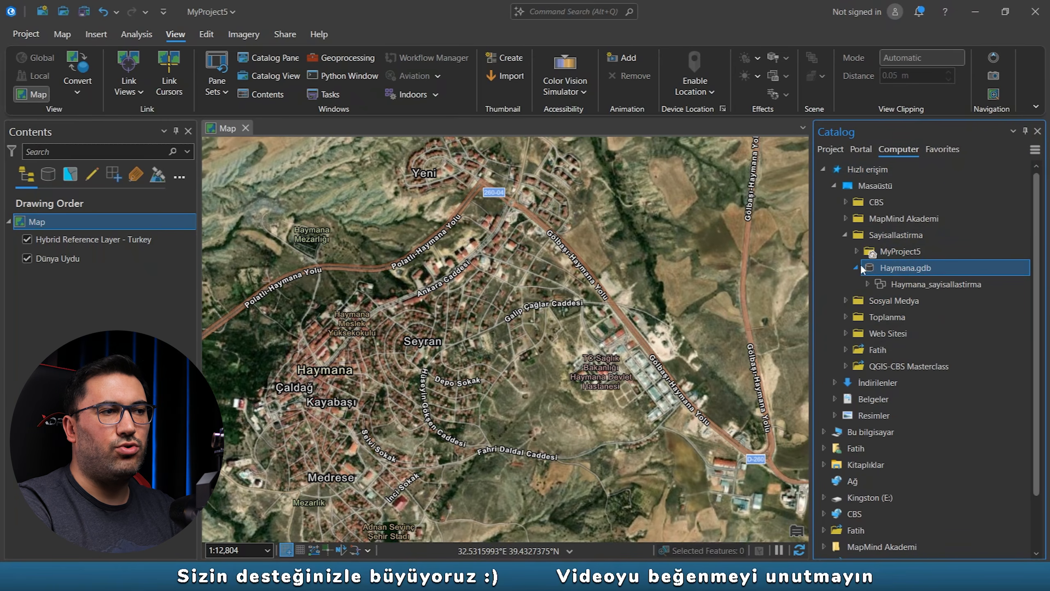
Step: Start a new feature class in the Haymana_sayisallastirma feature dataset and name it Bina
right_click(912, 281)
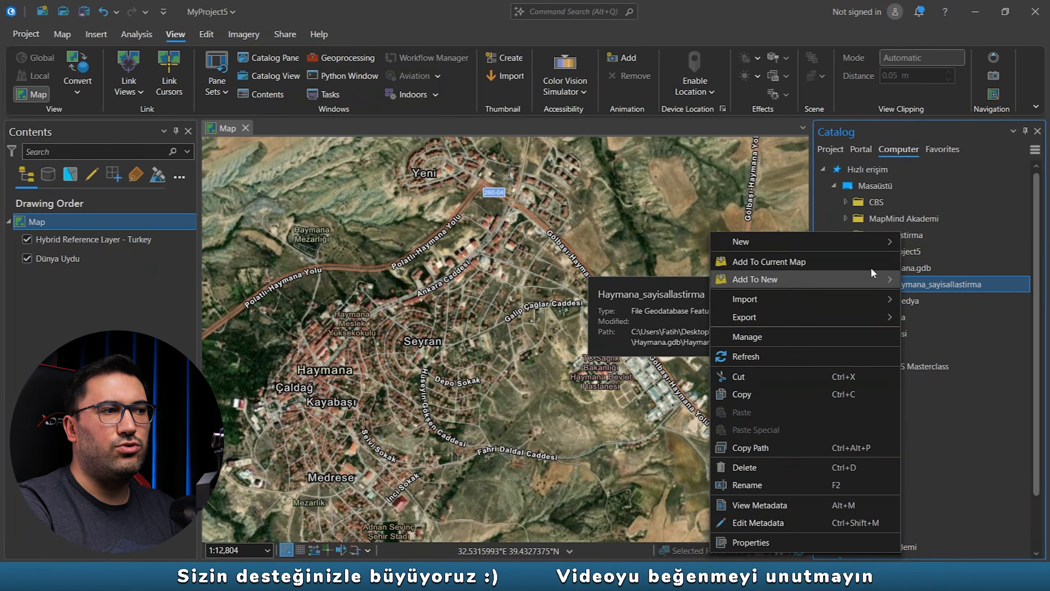
mouse_move(871, 241)
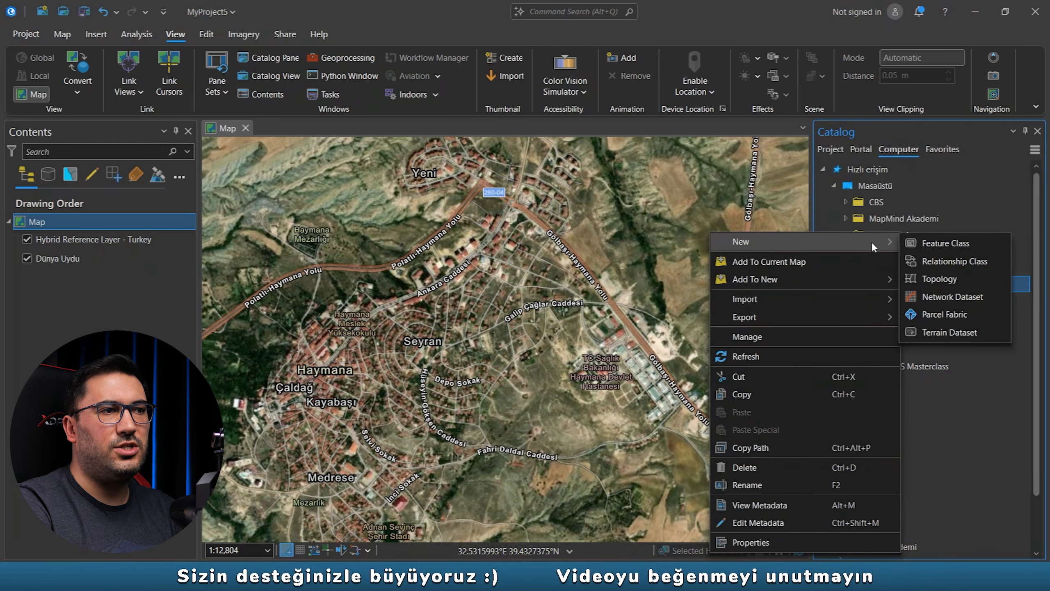
left_click(945, 242)
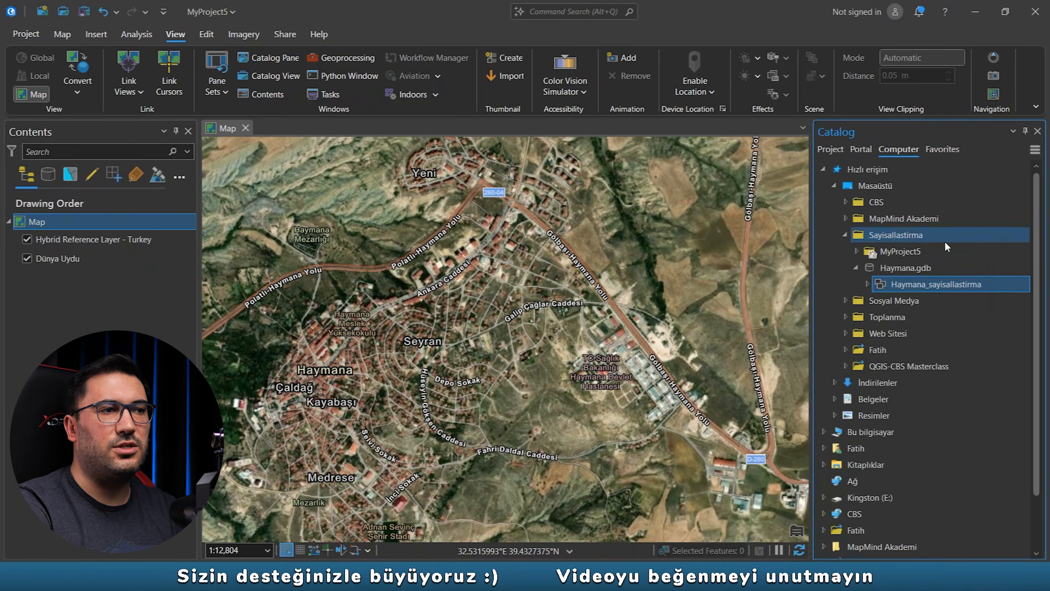
type("Bina")
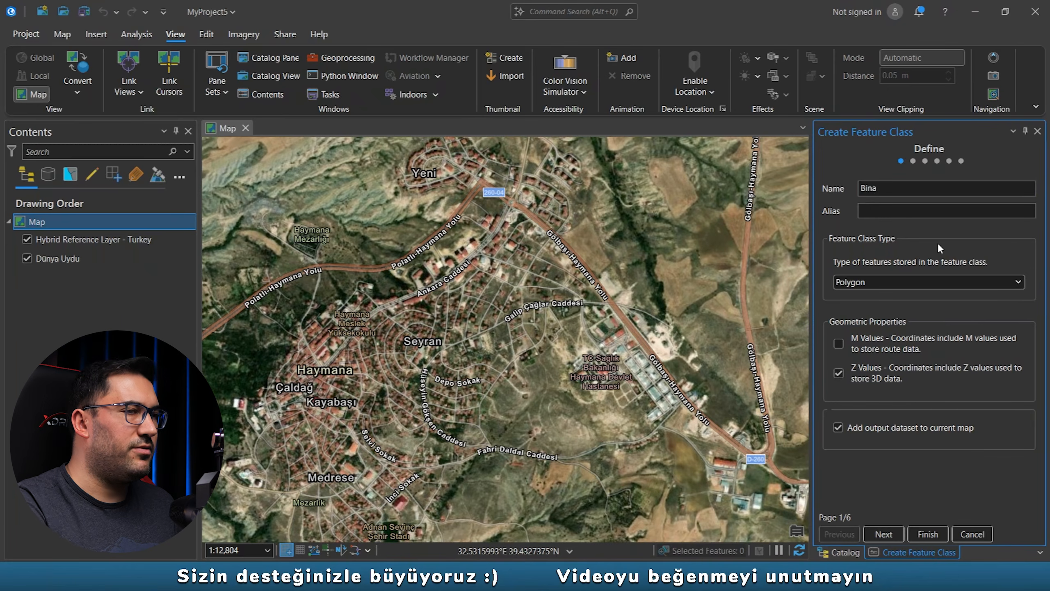
left_click(887, 213)
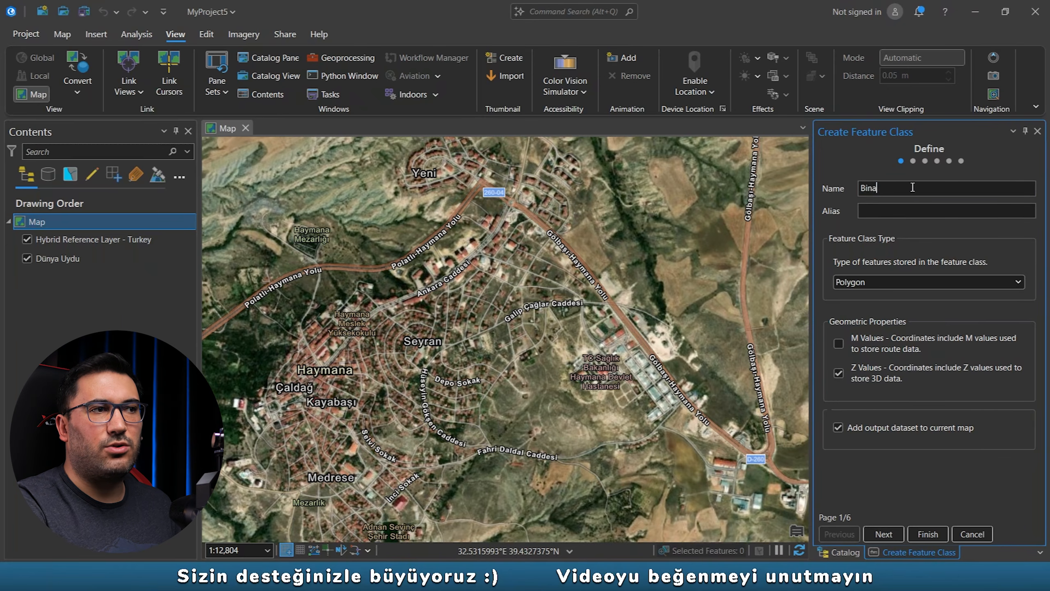
left_click(882, 210)
double_click(889, 189)
left_click(874, 209)
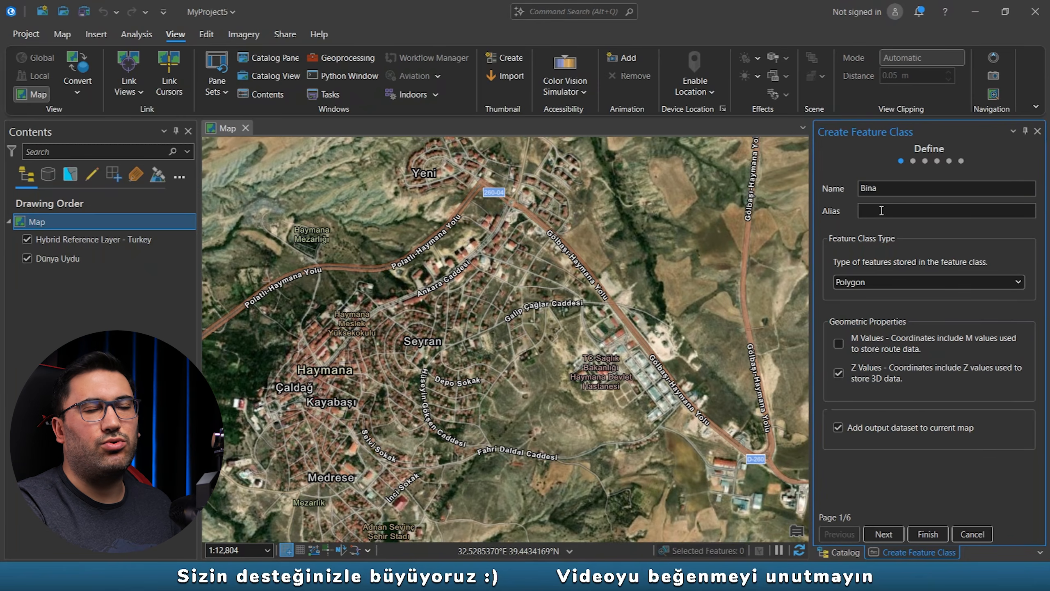
double_click(873, 188)
left_click(886, 188)
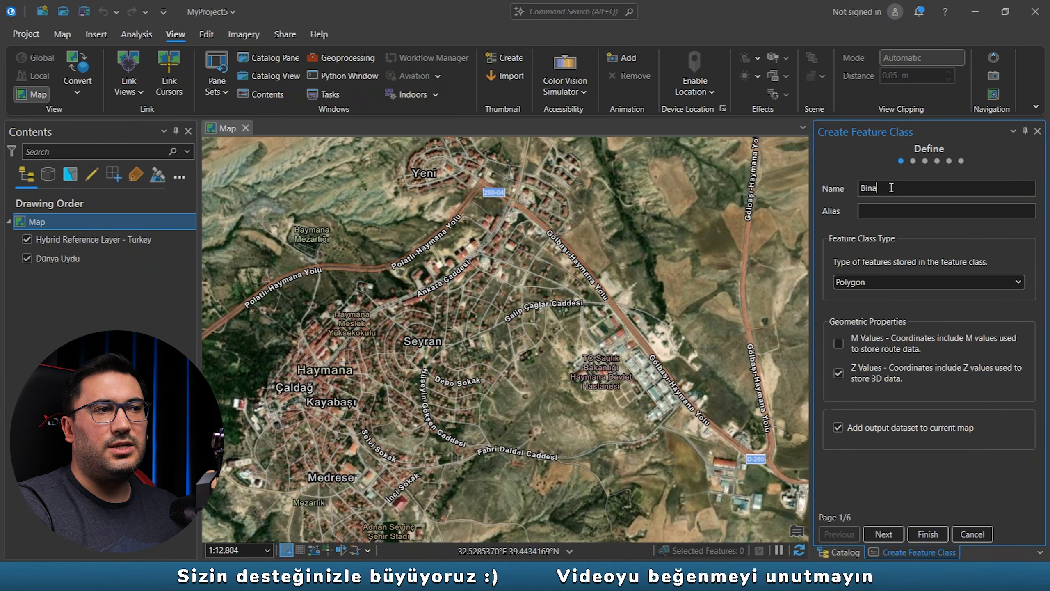
left_click_drag(888, 189, 861, 194)
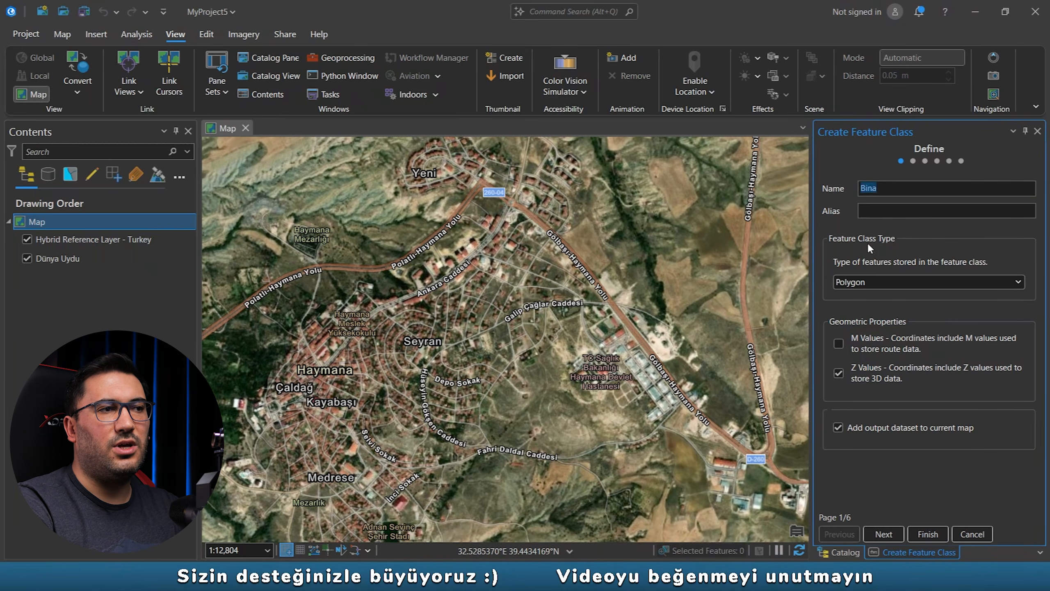
left_click(847, 228)
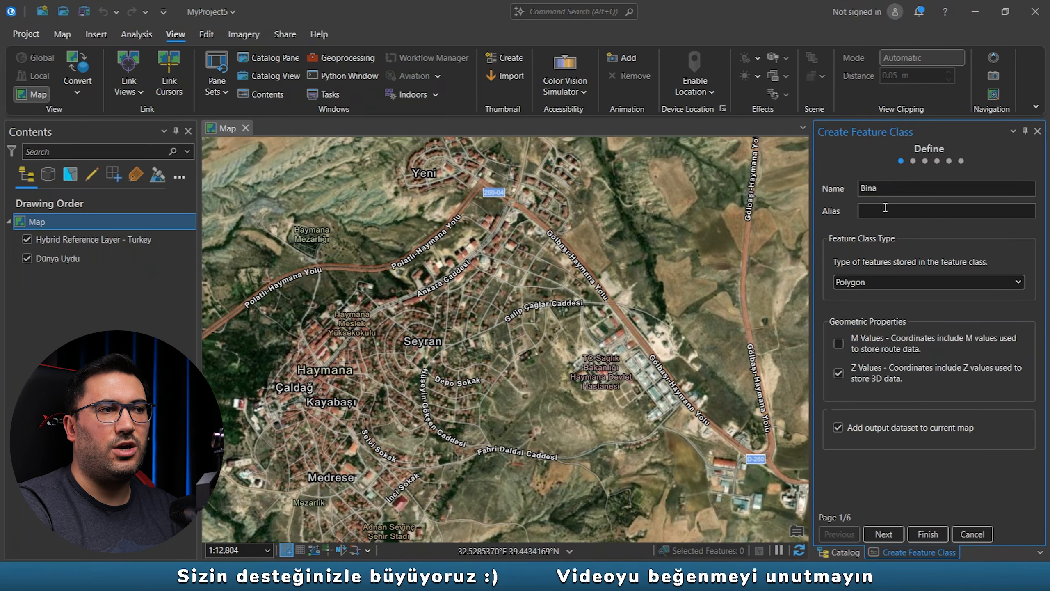
Step: Choose Polygon as the Bina feature class type and continue to the field definitions
left_click(876, 281)
left_click(876, 281)
left_click(870, 279)
left_click(869, 279)
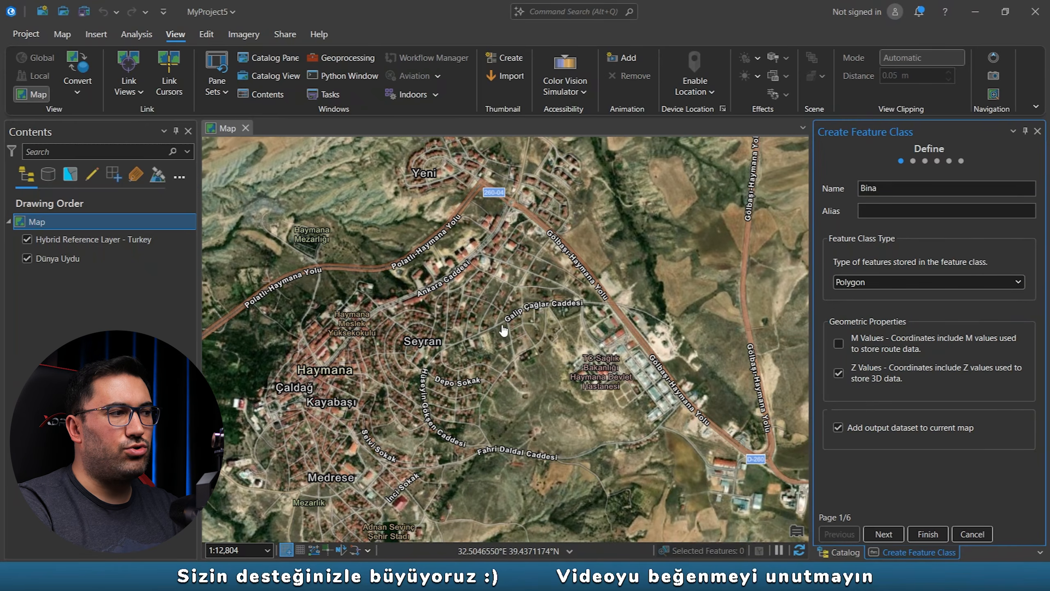
left_click(873, 280)
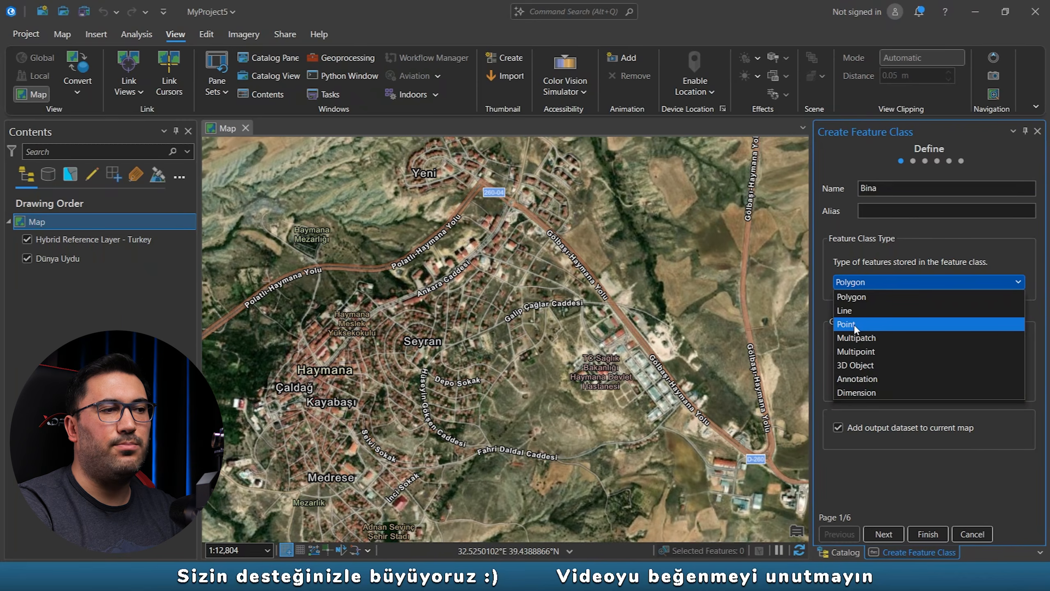
left_click(861, 296)
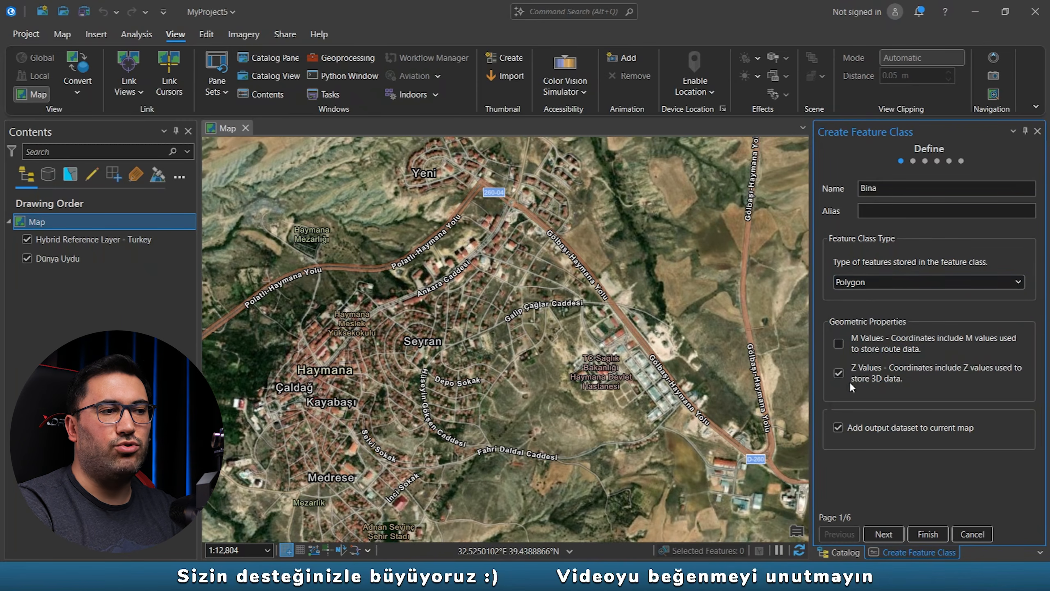
left_click(890, 533)
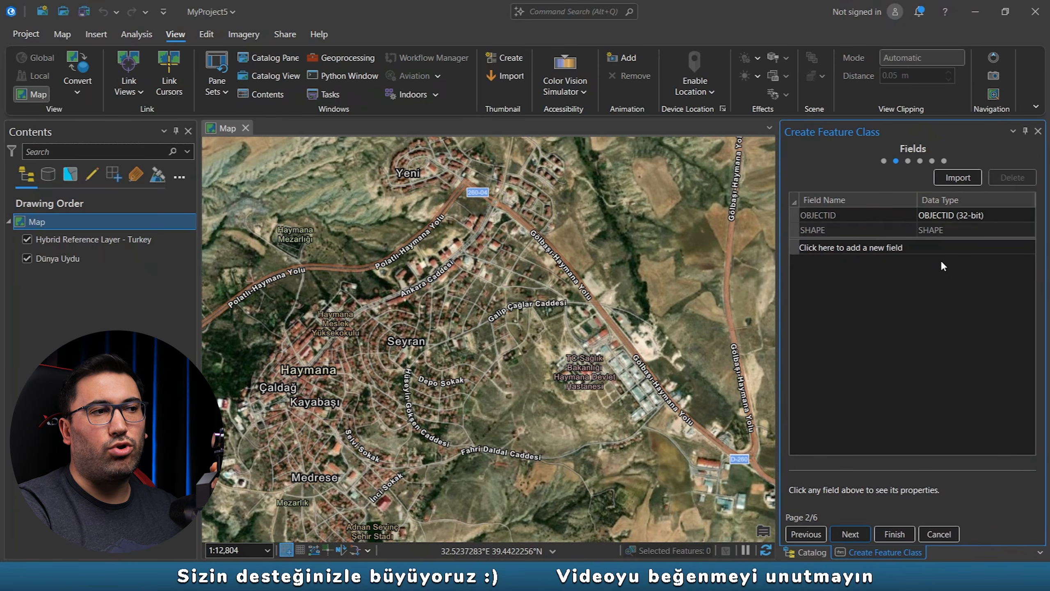
Step: Add a field named adi to the Bina feature class with data type Text and length 50
left_click(868, 248)
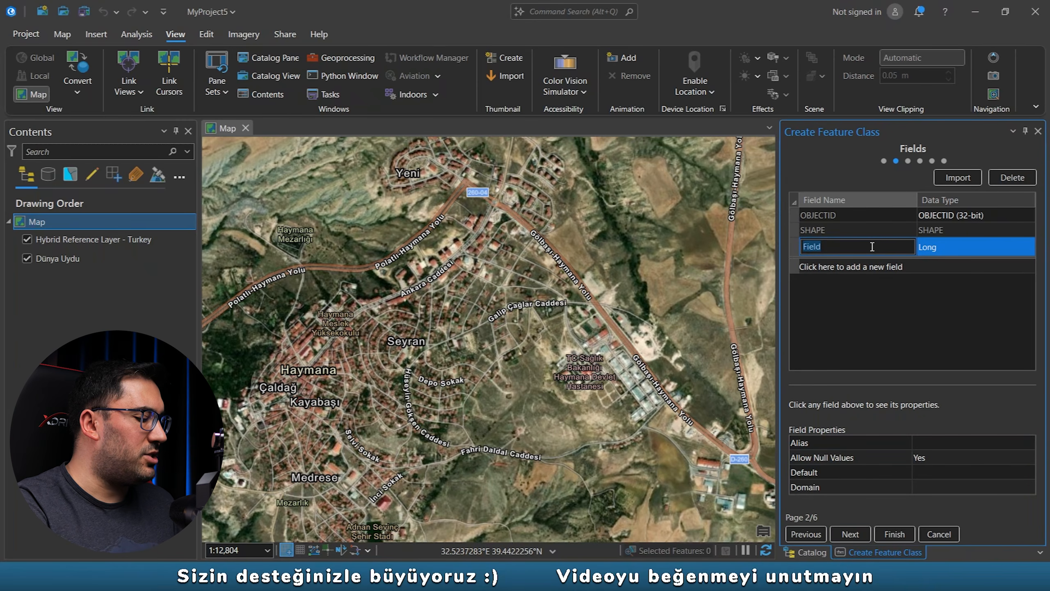
type("adi")
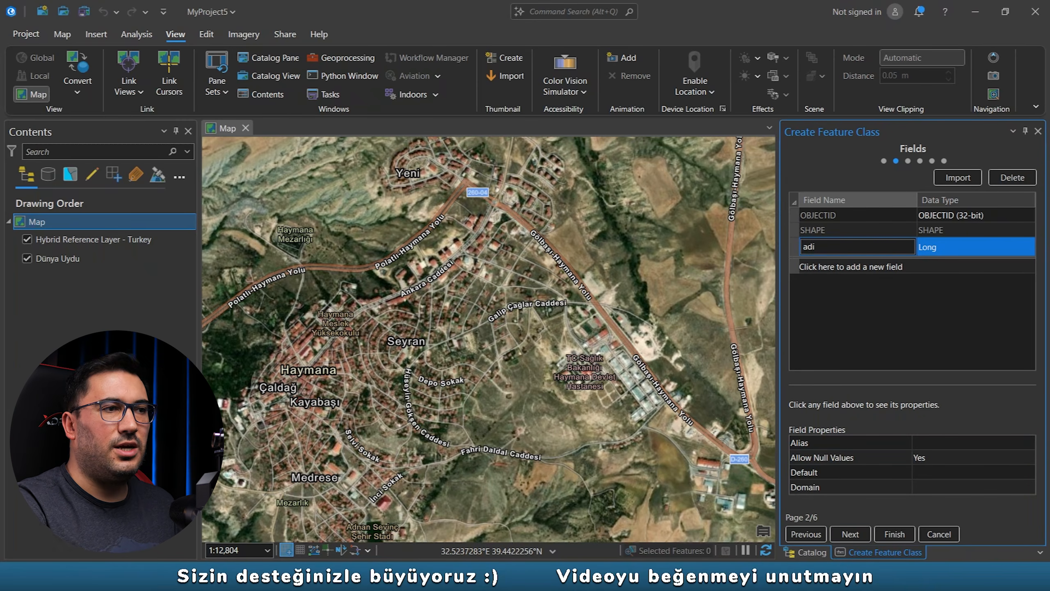
left_click(939, 246)
left_click(940, 245)
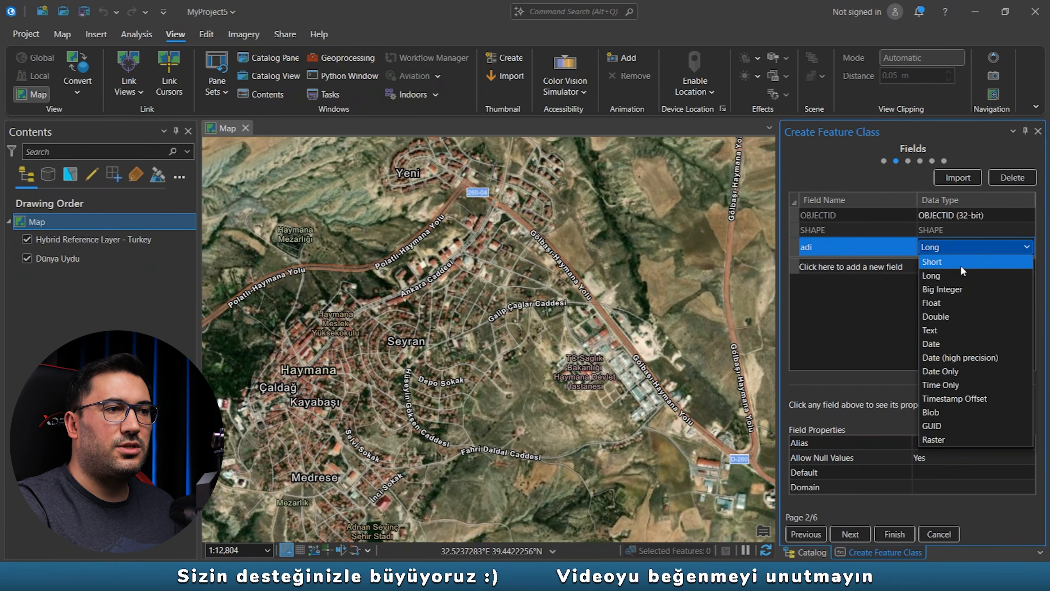
left_click(939, 330)
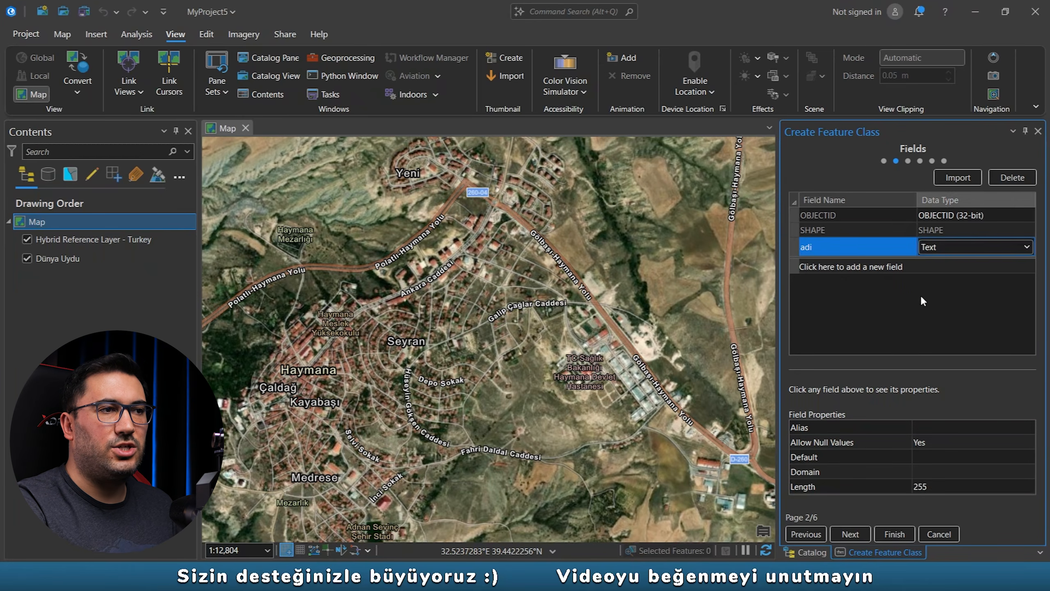
left_click(944, 487)
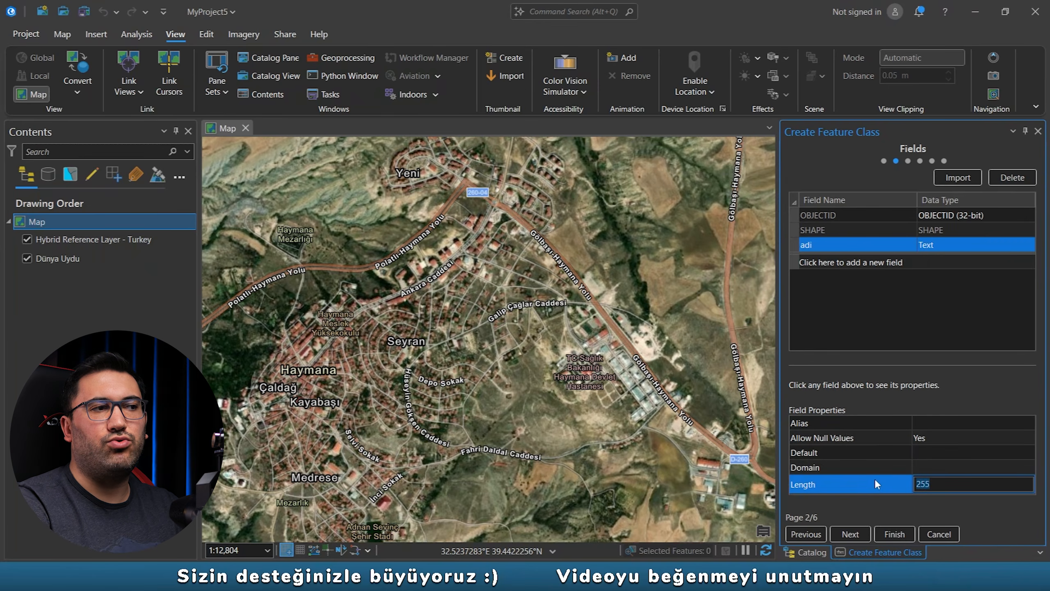
type("50")
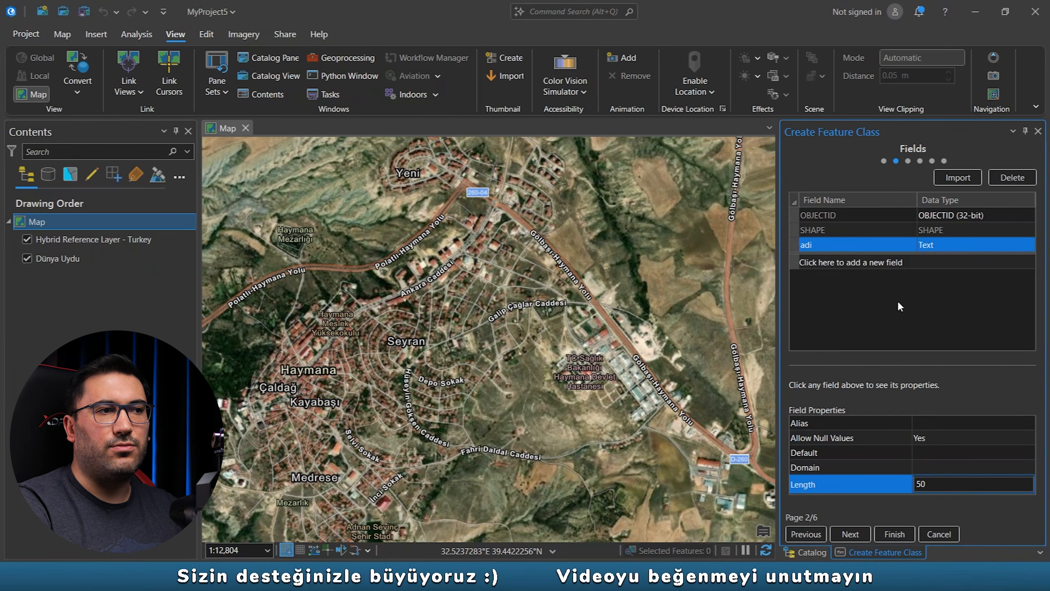
Step: Add a second Bina field named kat_sayisi with data type Short
left_click(842, 261)
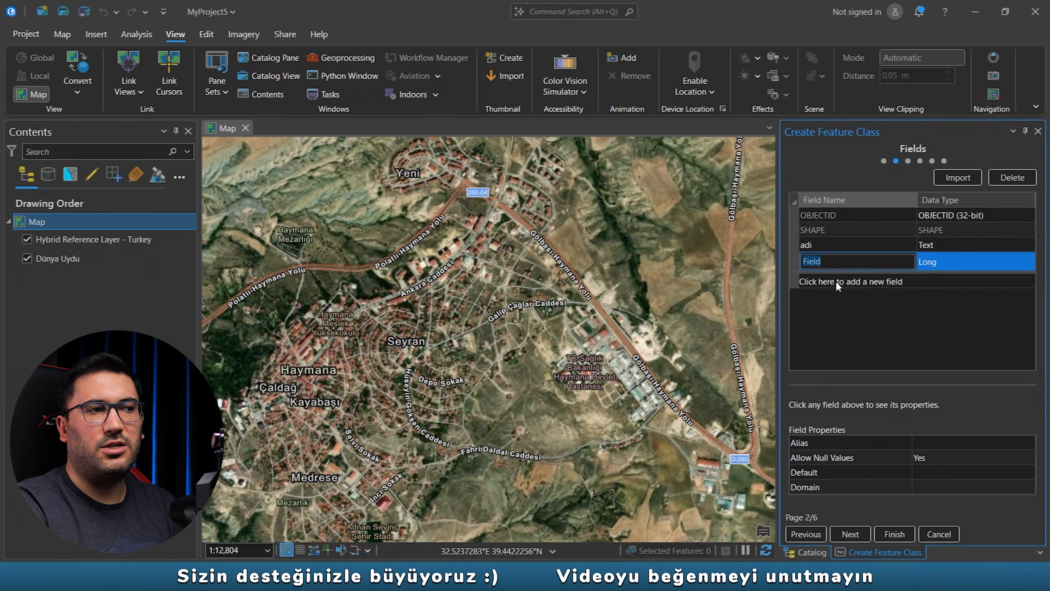
type("kat_sayisi")
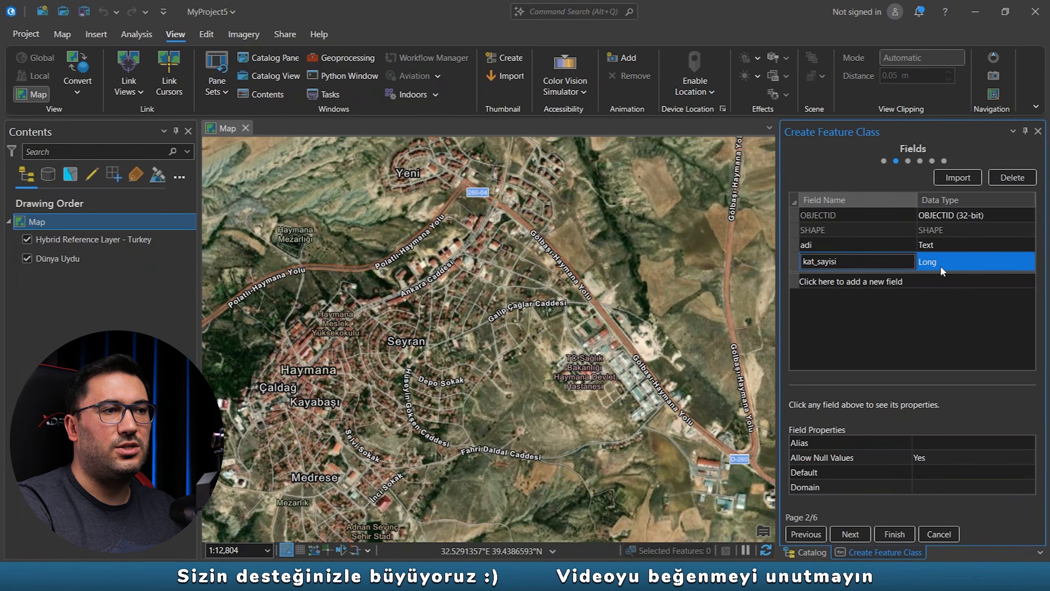
left_click(951, 259)
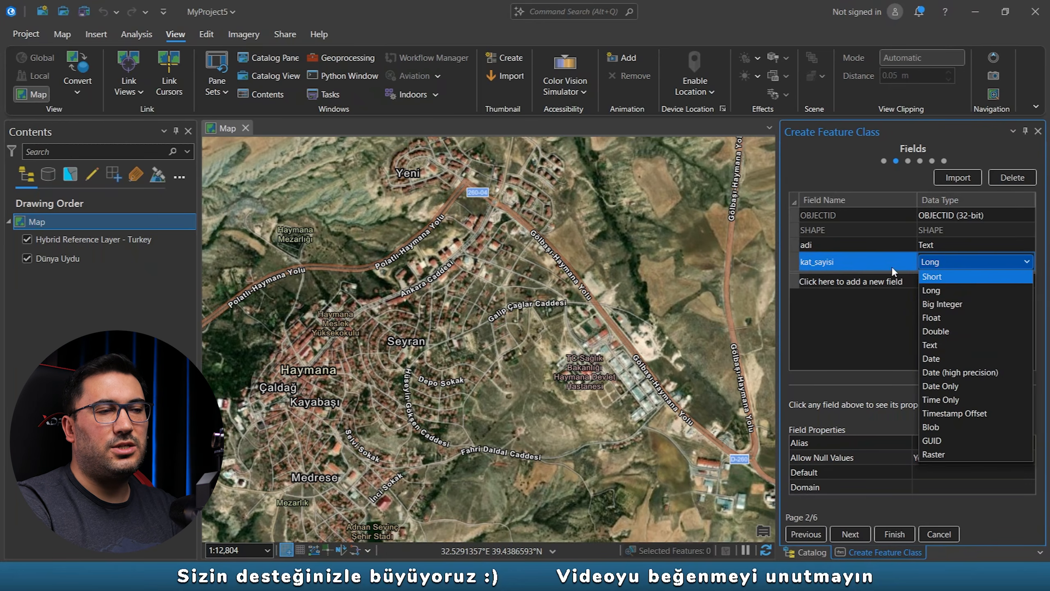
left_click(938, 277)
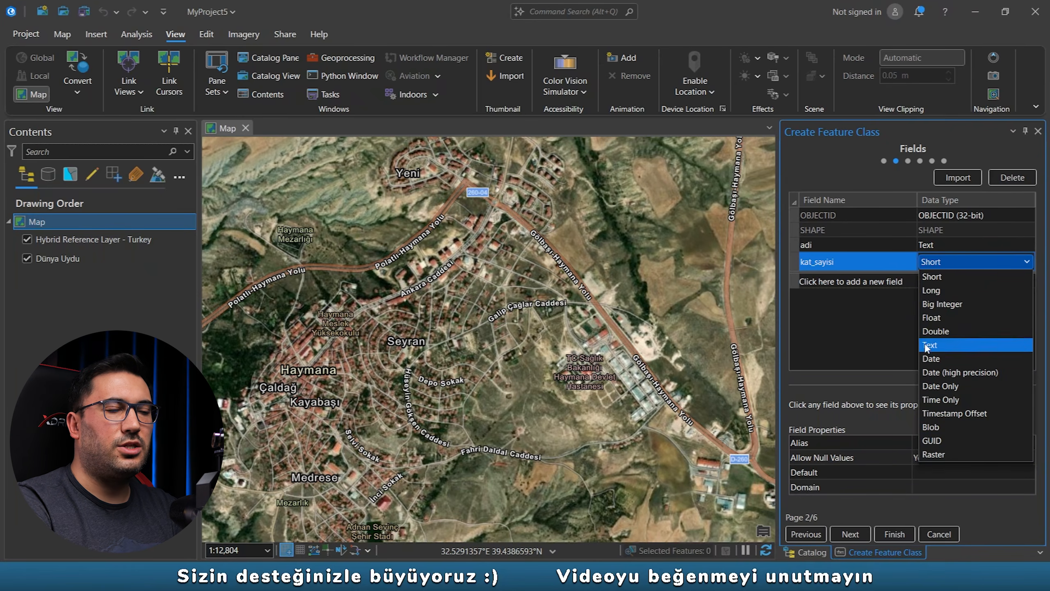
left_click(950, 262)
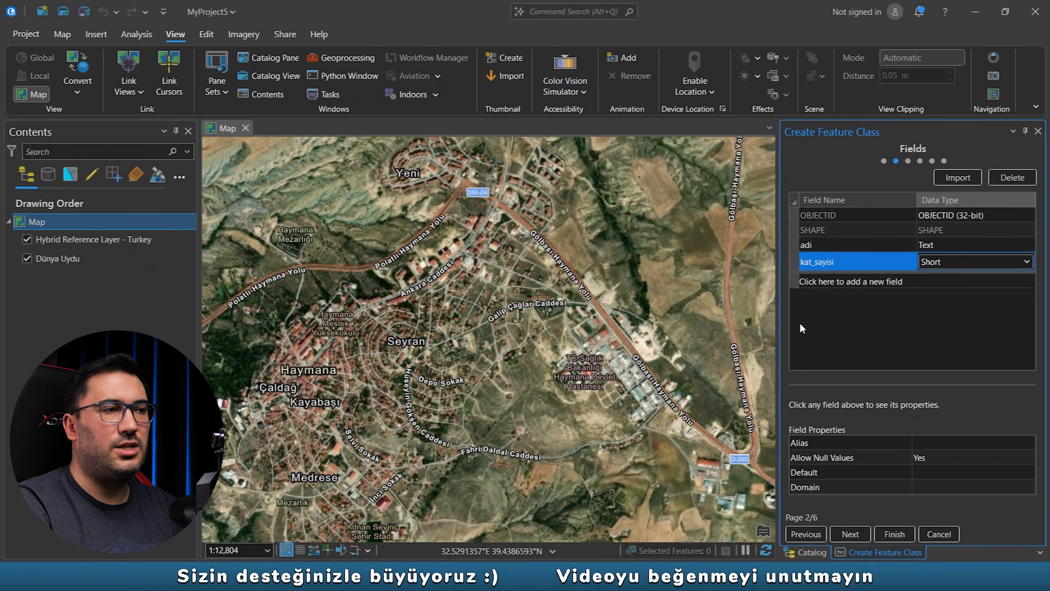
Step: Keep the inherited ED 1950 TM33 spatial reference and the default tolerance, resolution and storage settings, and finish creating Bina
left_click(850, 534)
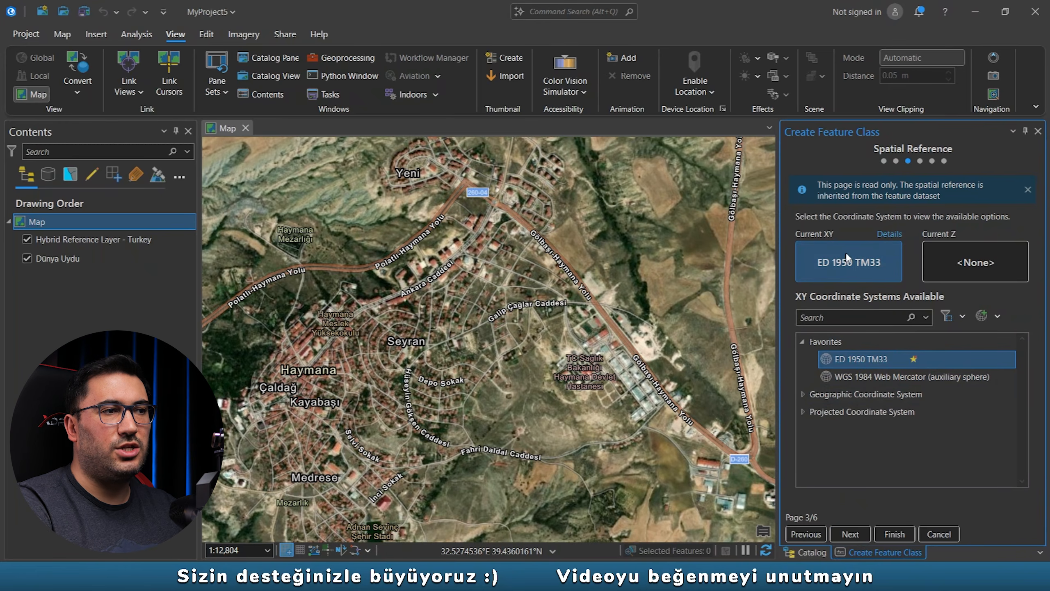
left_click(860, 533)
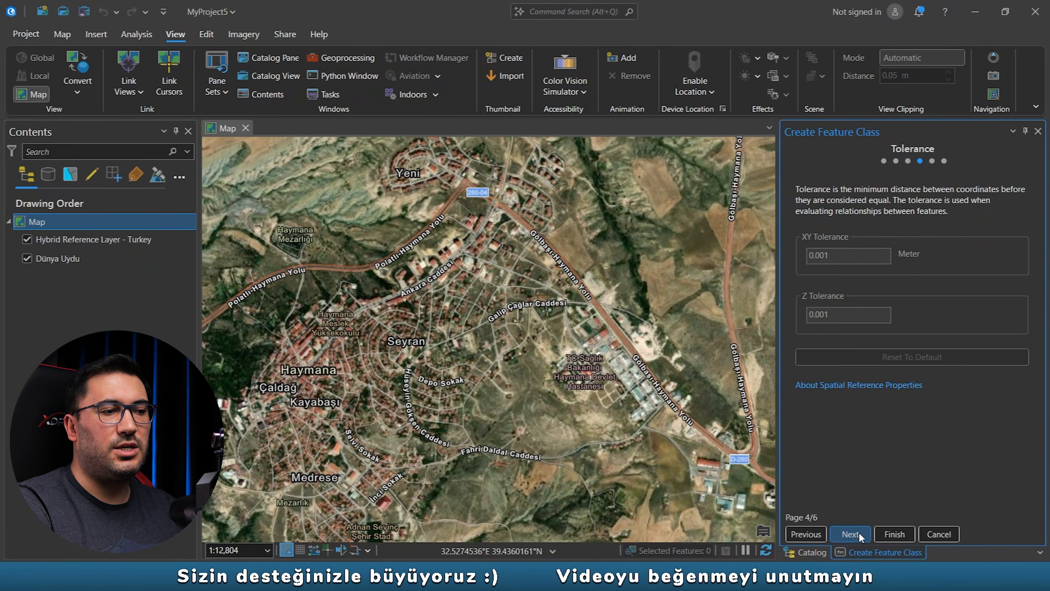
left_click(859, 532)
left_click(858, 534)
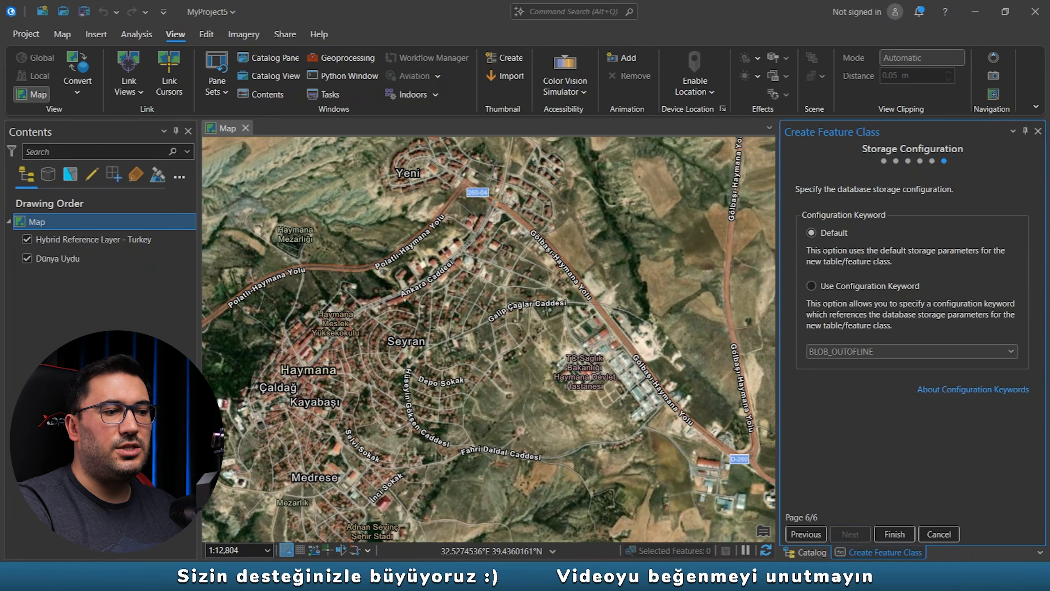
left_click(899, 529)
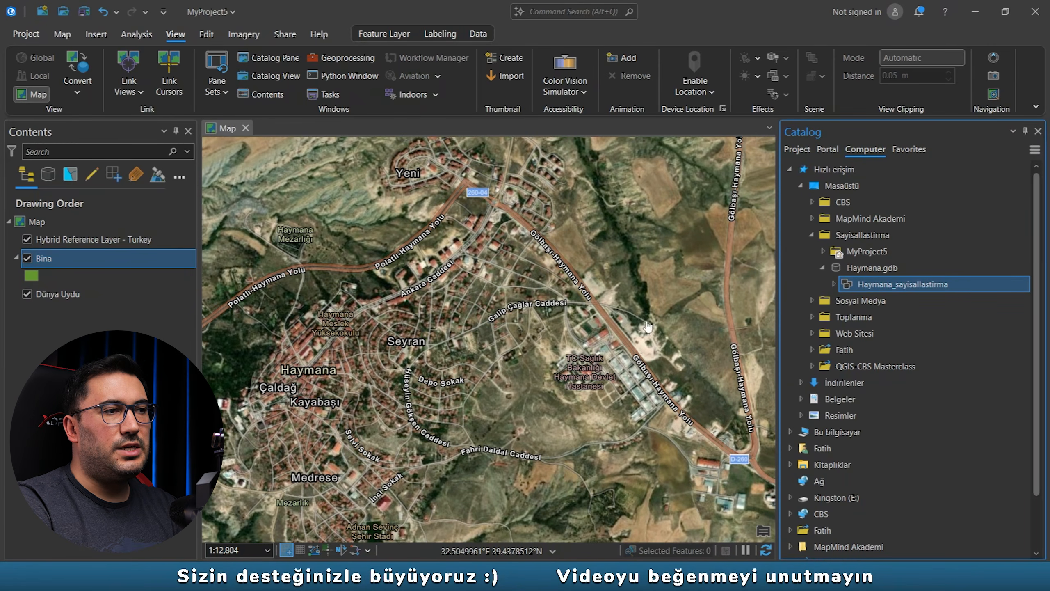
Step: Expand the Haymana_sayisallastirma feature dataset in the Catalog and check its place inside Haymana.gdb
left_click(833, 284)
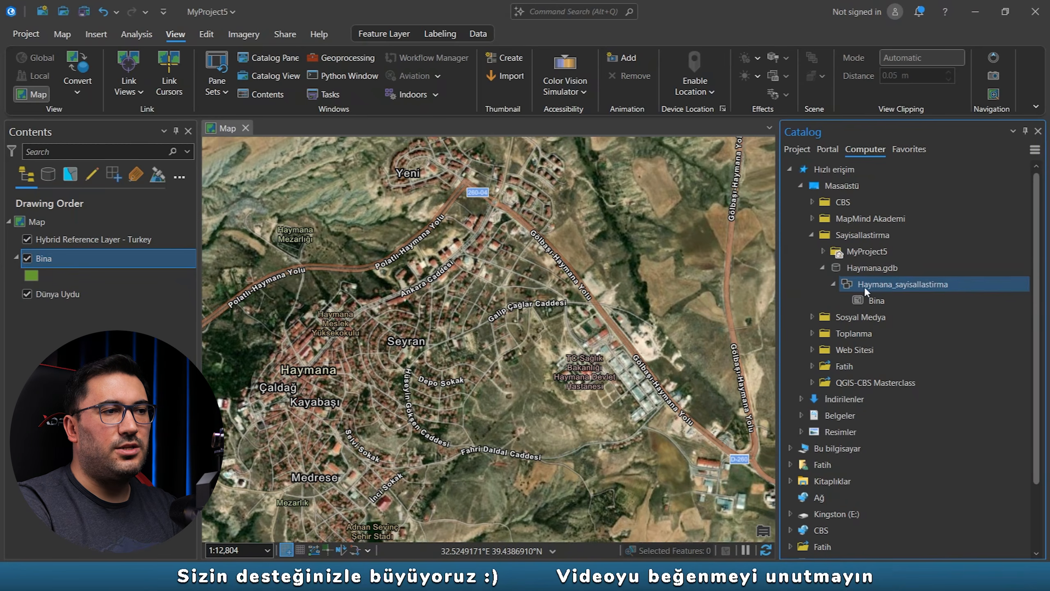
left_click(874, 271)
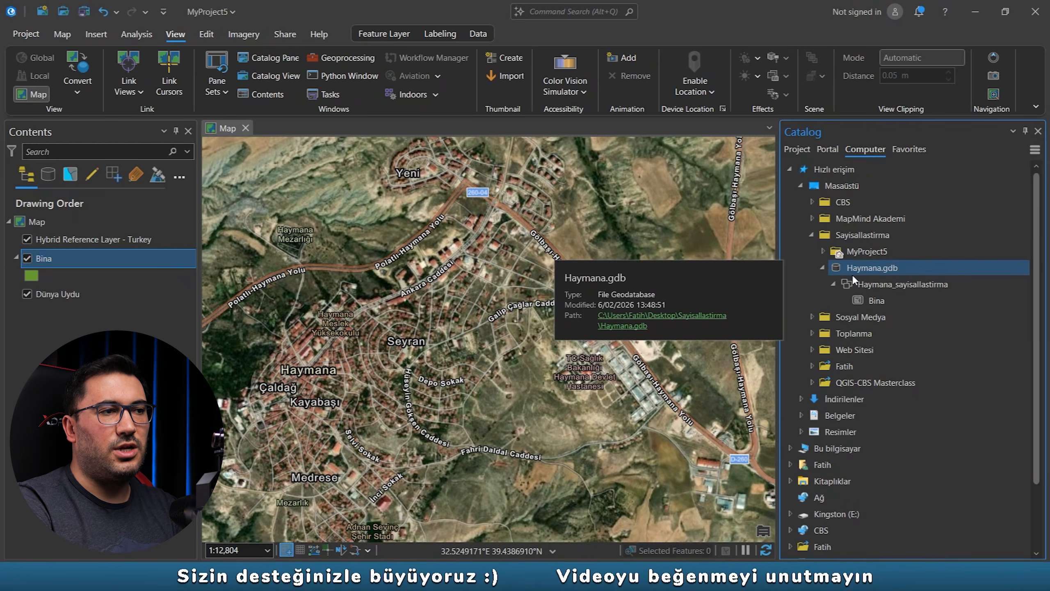
left_click(893, 284)
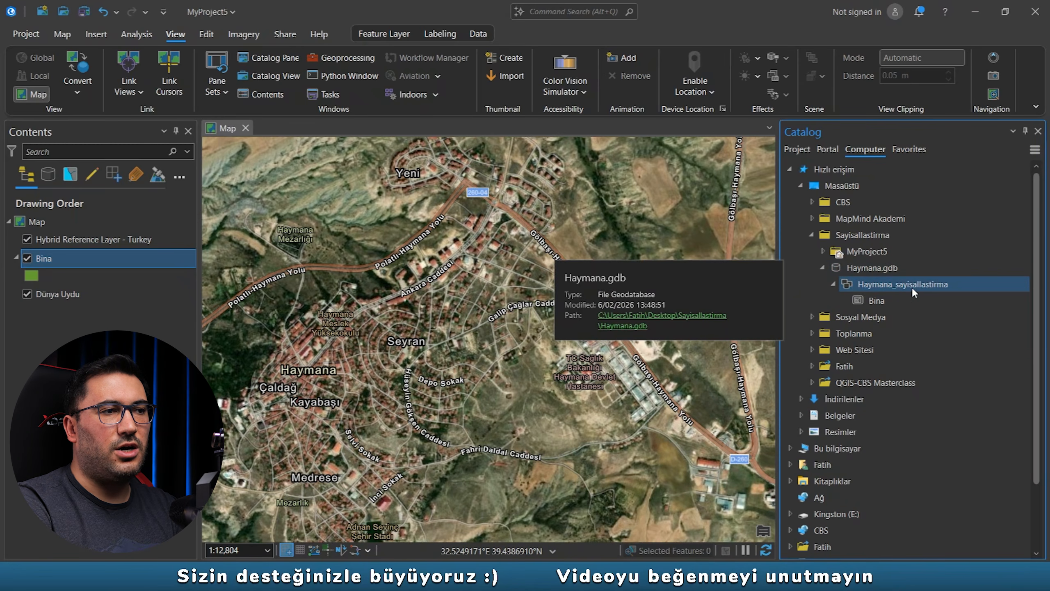
Step: Start a new Line feature class named Yol in the Haymana_sayisallastirma feature dataset and continue to its field definitions
right_click(877, 283)
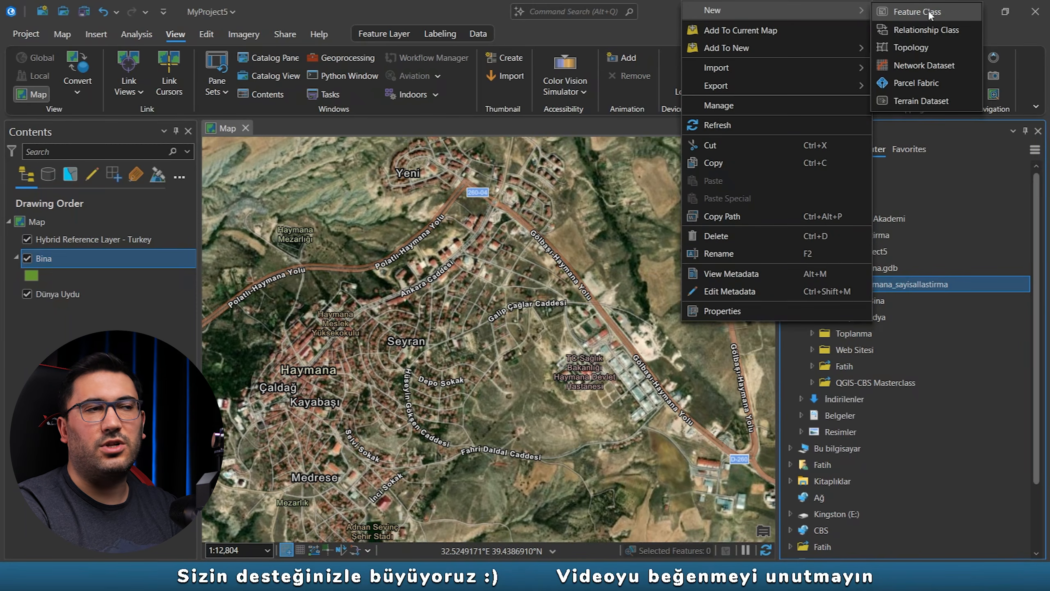
left_click(928, 15)
type("Yol")
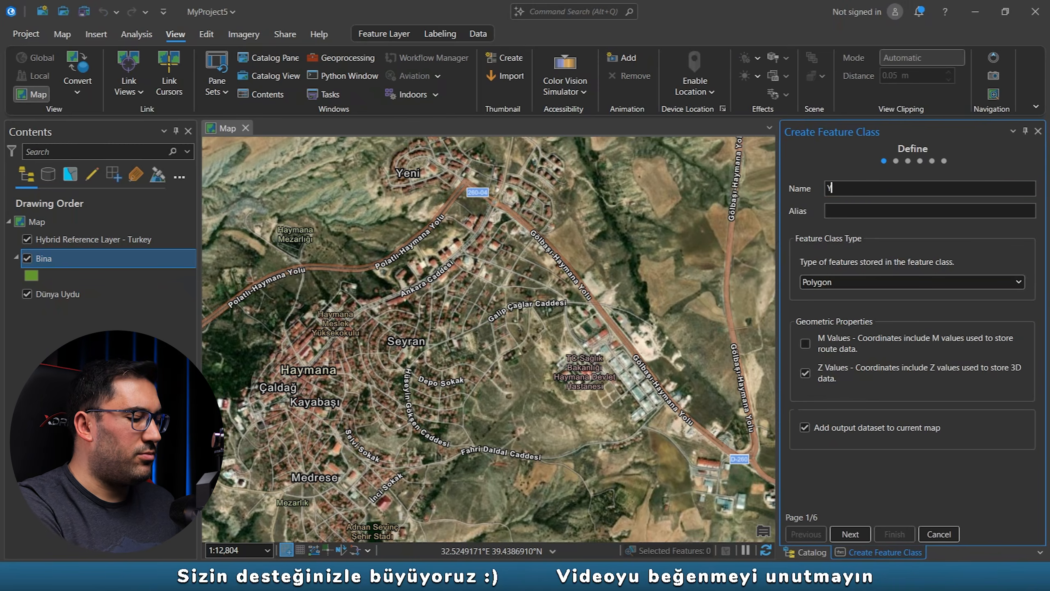
left_click(839, 282)
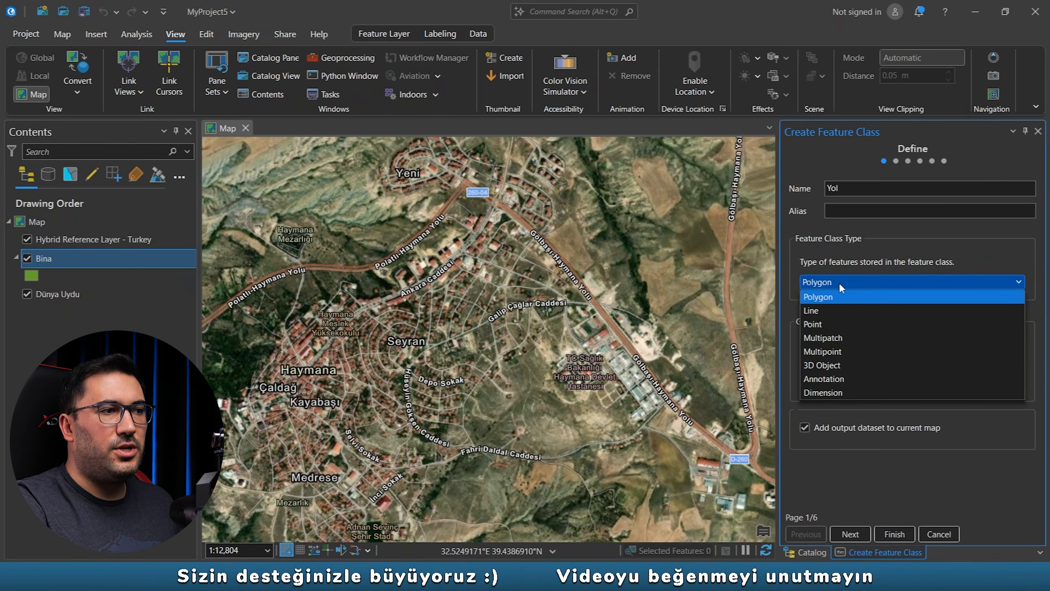
left_click(823, 310)
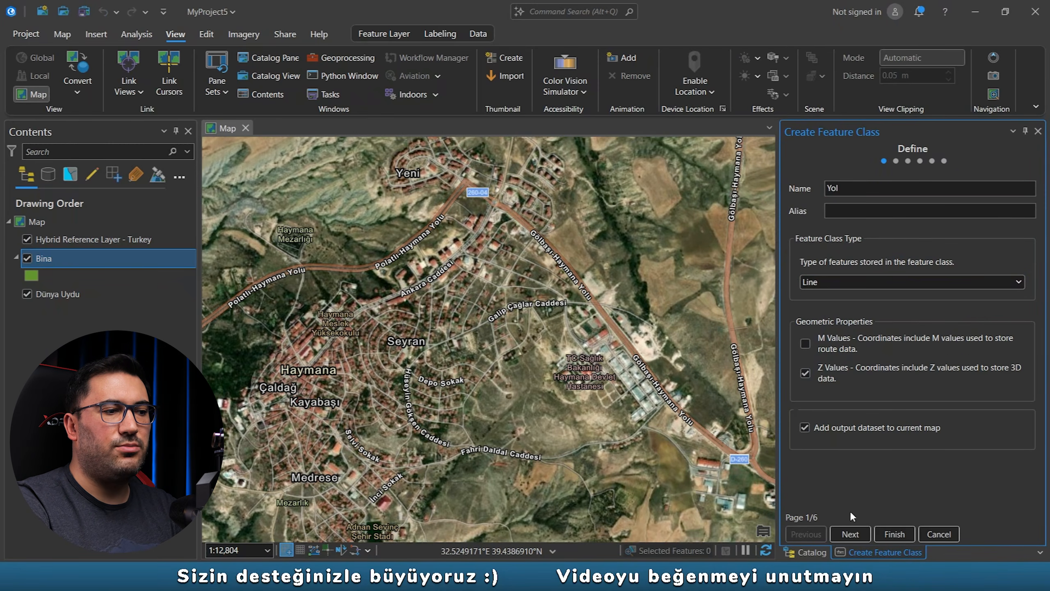
left_click(849, 534)
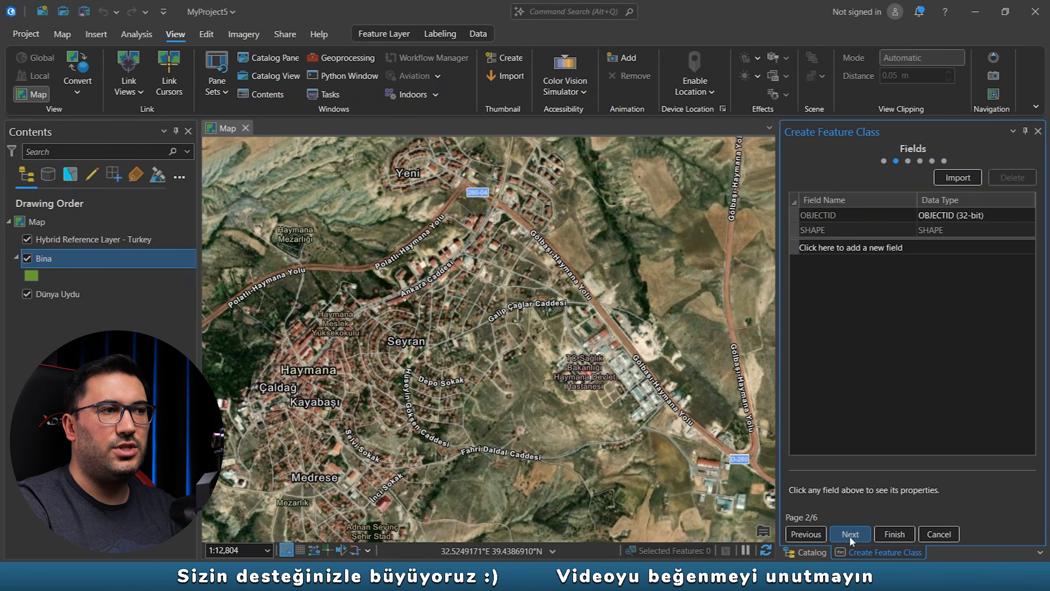
Step: Add a field named Yol_adi to the Yol feature class with data type Text and length 100
left_click(840, 247)
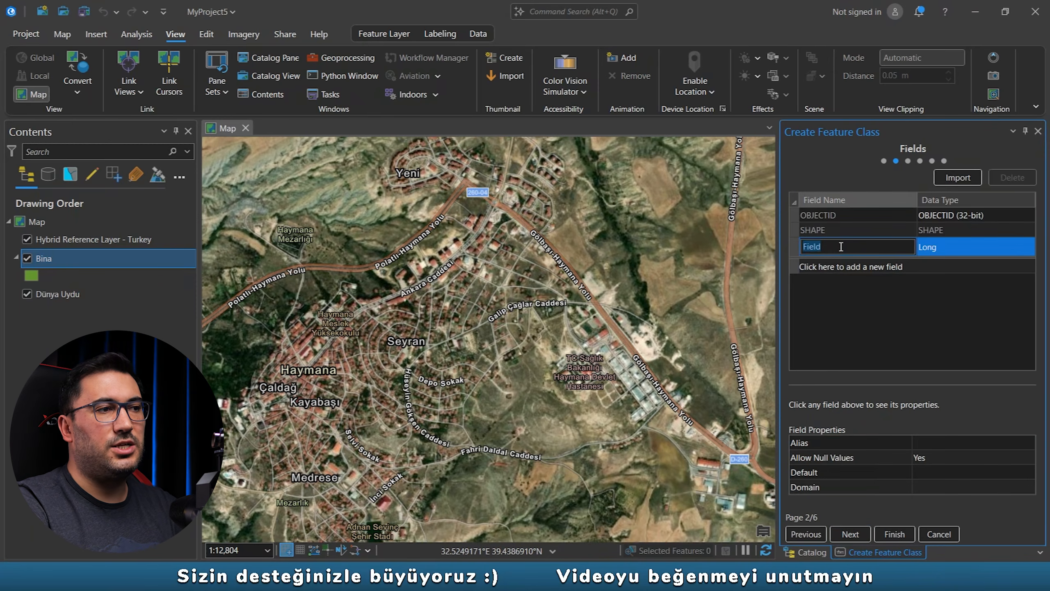
type("yol")
key("BackSpace")
key("BackSpace")
key("BackSpace")
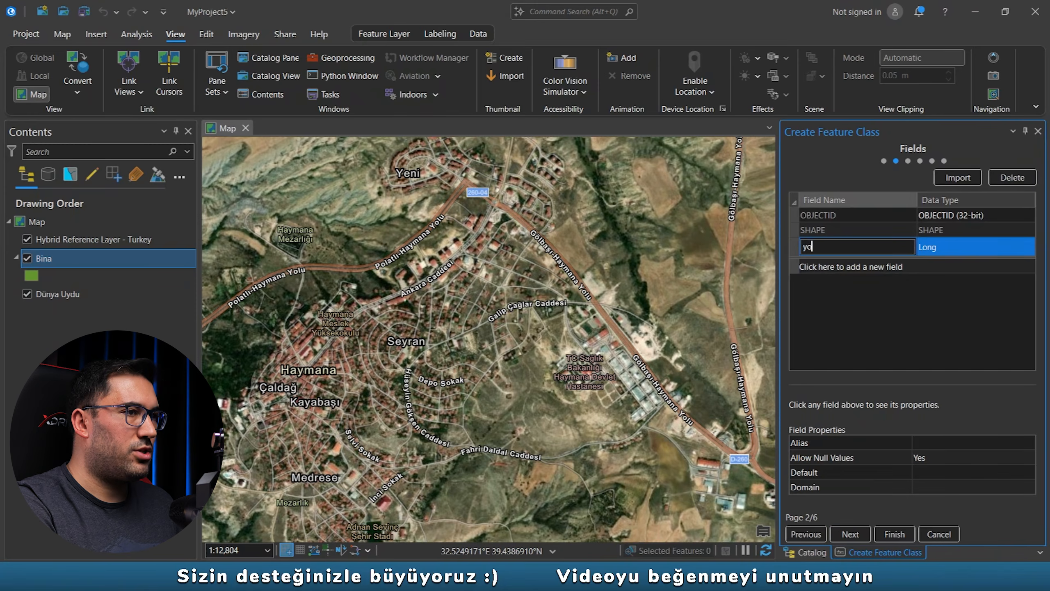
type("Yol_adi")
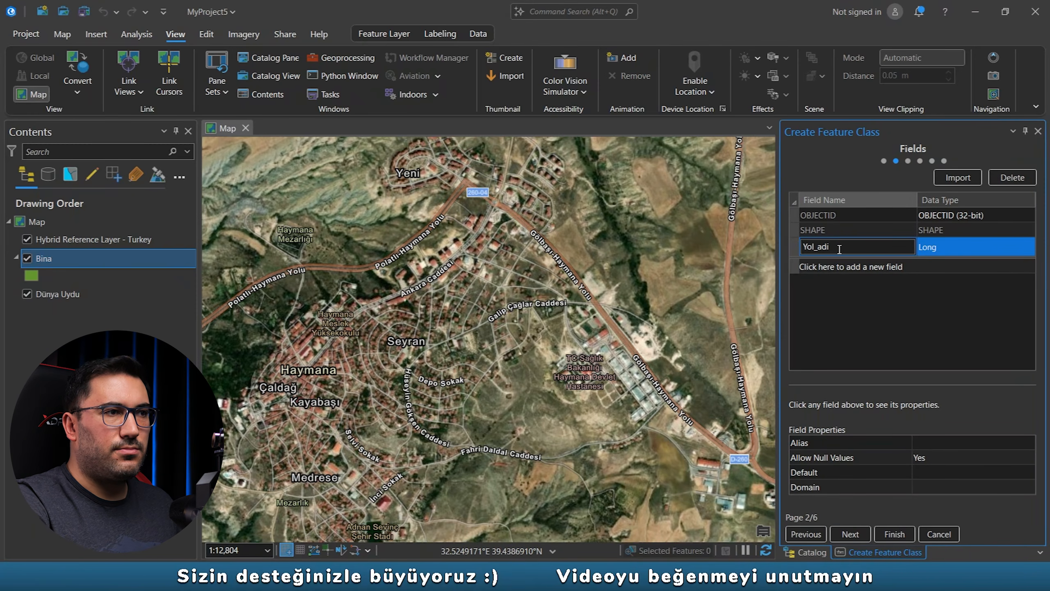
left_click(976, 247)
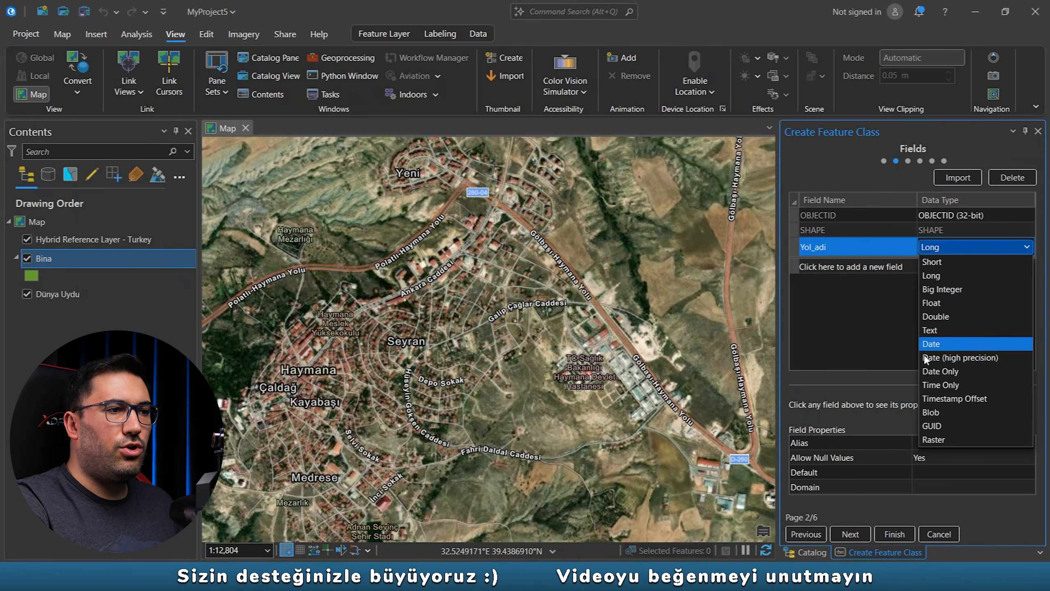
left_click(933, 334)
left_click(935, 487)
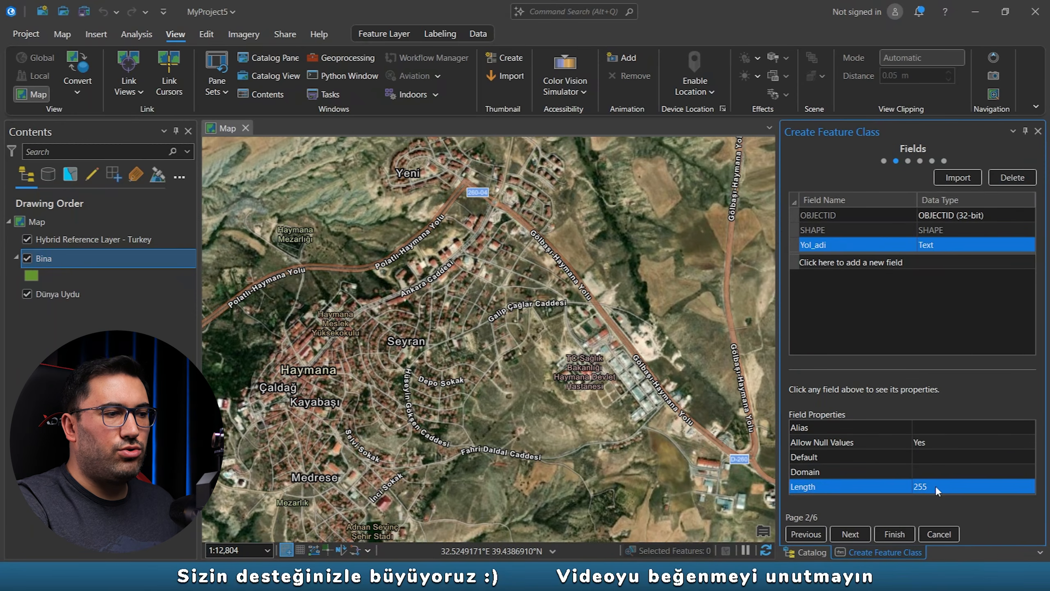
left_click(933, 486)
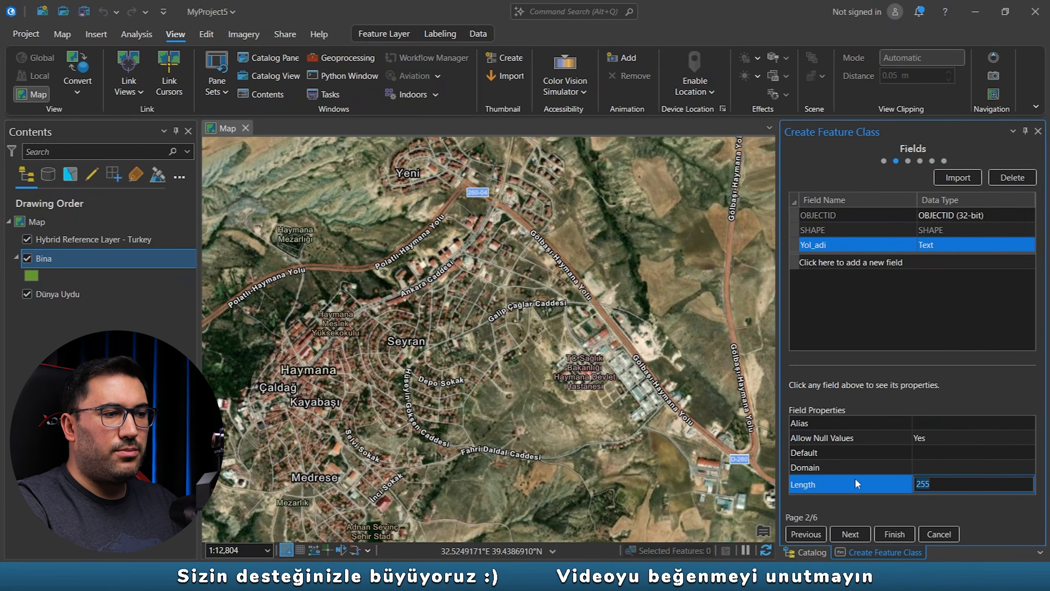
type("100")
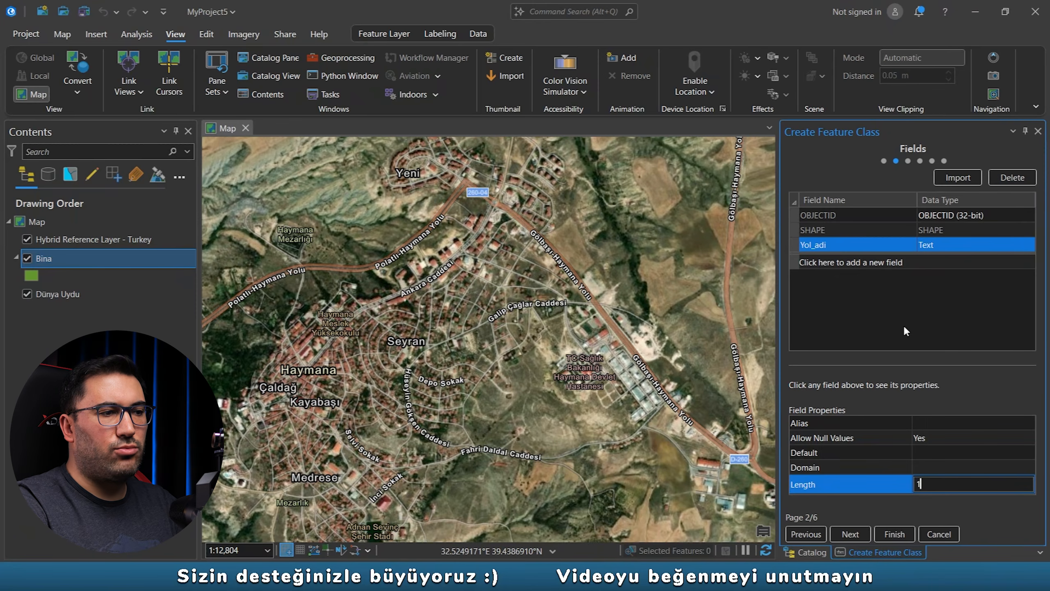
Step: Add a Yol_turu field with data type Text and length 50, and continue to the spatial reference settings
left_click(878, 266)
type("Yol_turu")
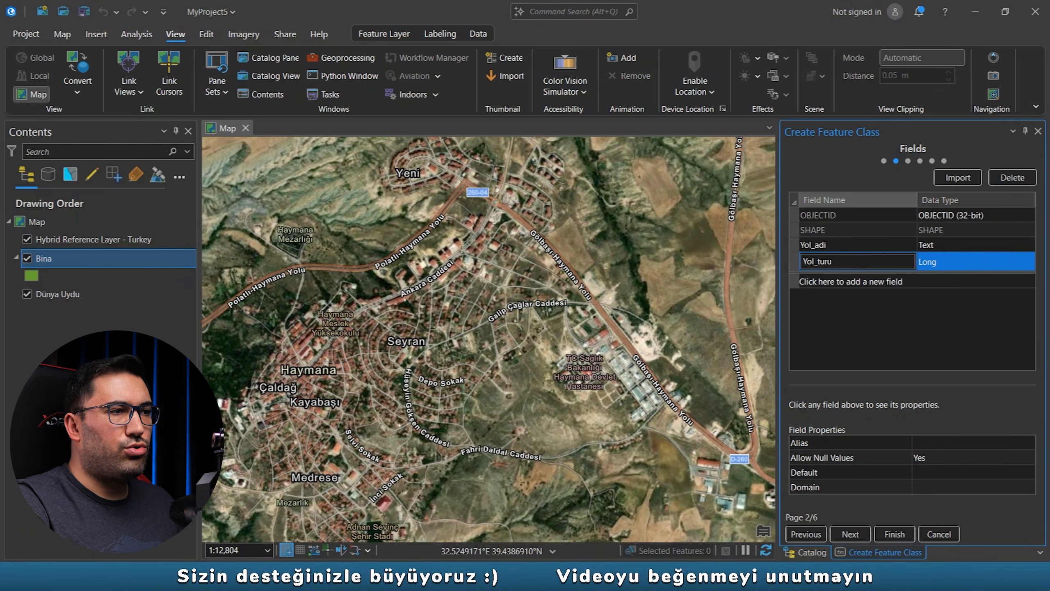
left_click(942, 264)
left_click(941, 263)
left_click(942, 345)
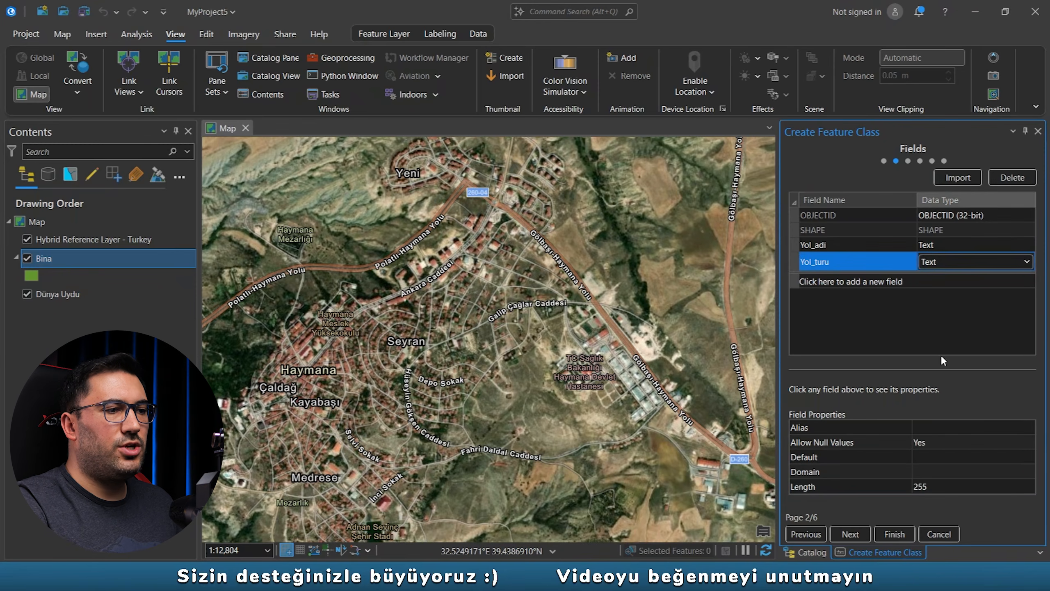
left_click(933, 483)
key("BackSpace")
key("BackSpace")
key("BackSpace")
type("50")
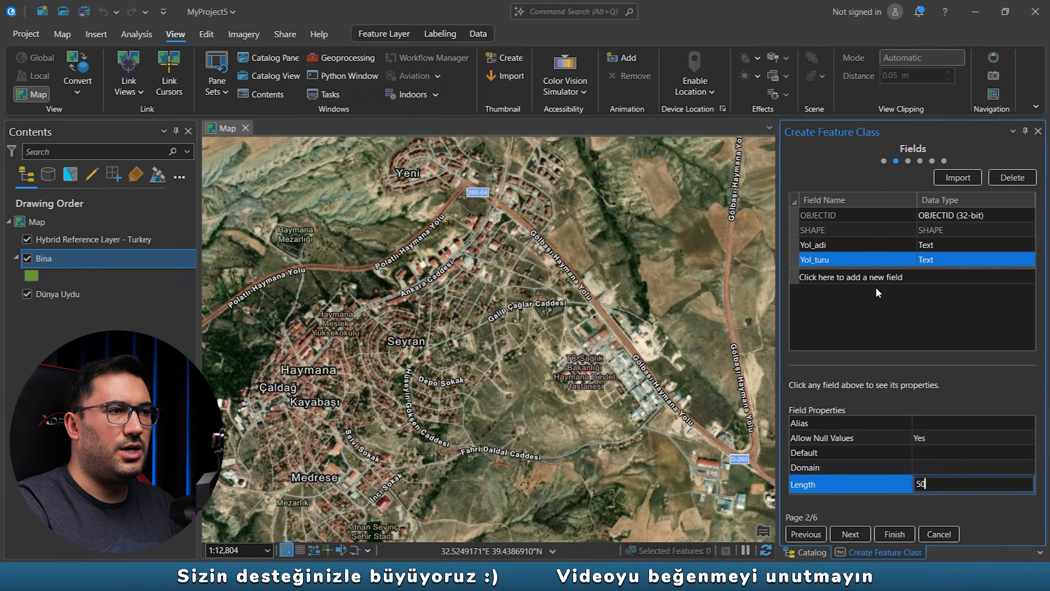
left_click(821, 245)
left_click(837, 259)
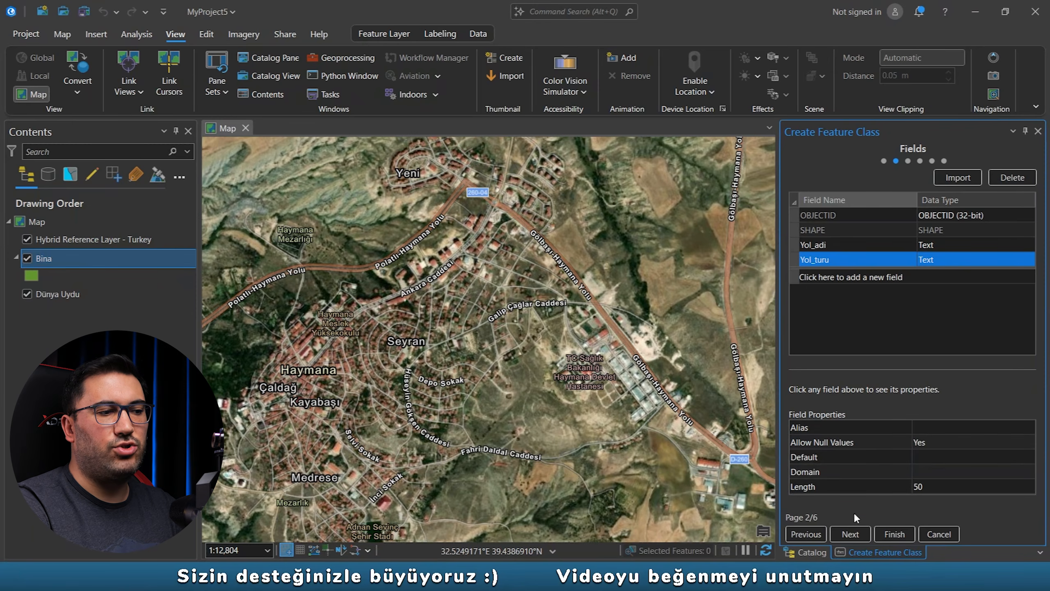
left_click(853, 535)
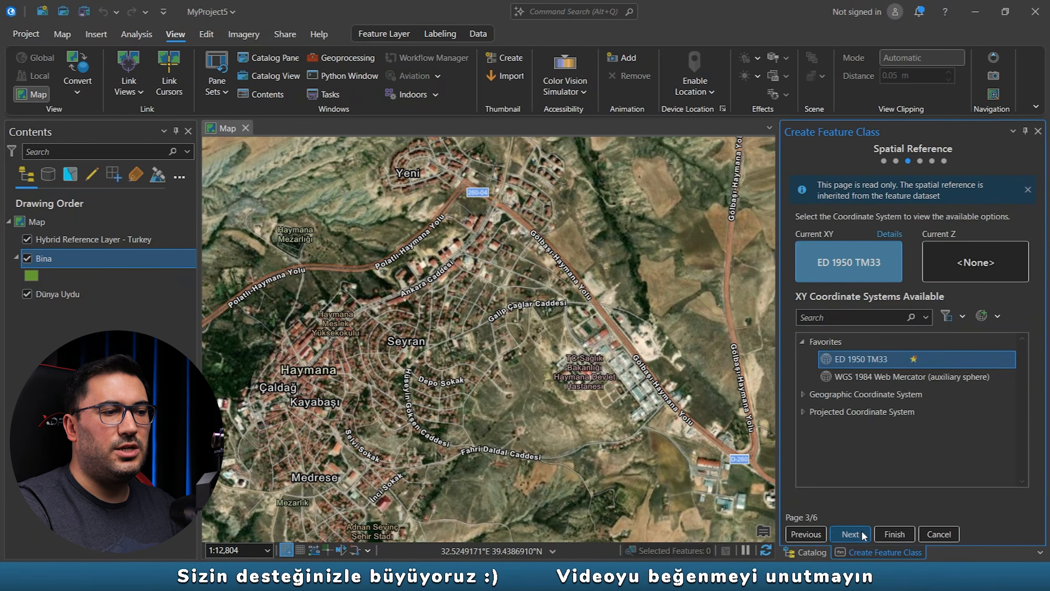
Step: Keep the inherited ED 1950 TM33 spatial reference and default storage configuration, and finish creating the Yol feature class
left_click(856, 535)
left_click(863, 536)
left_click(863, 535)
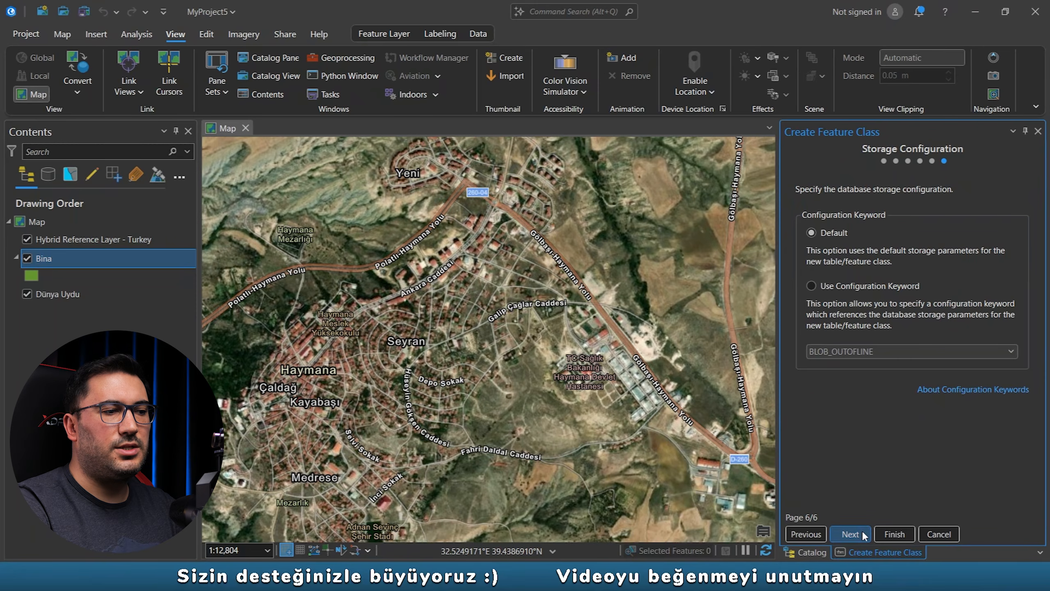
left_click(895, 534)
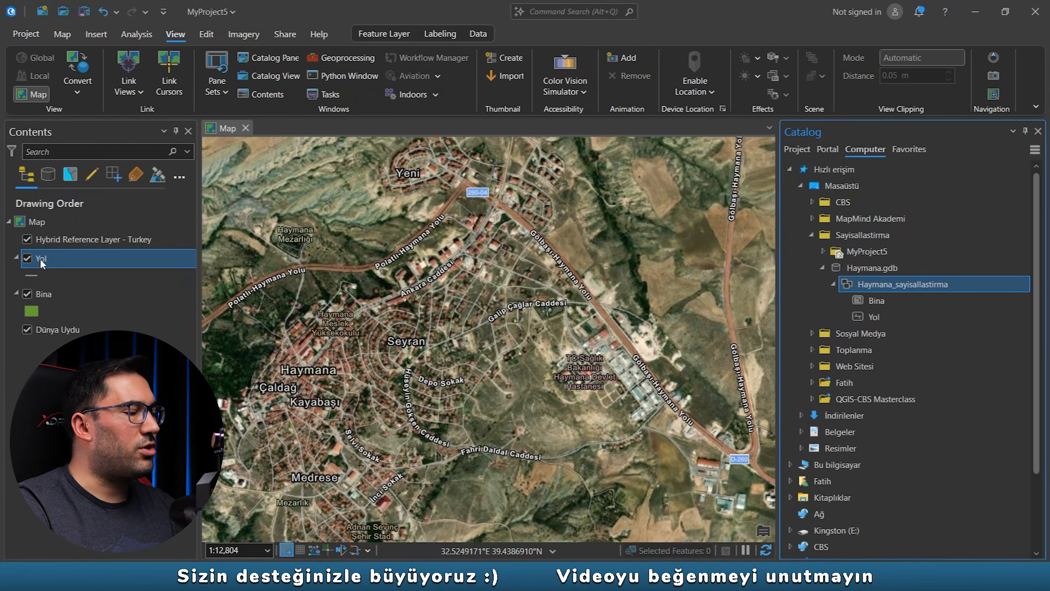
Step: Start a new Point feature class named Poi in the Haymana_sayisallastirma feature dataset and continue to its field definitions
right_click(869, 283)
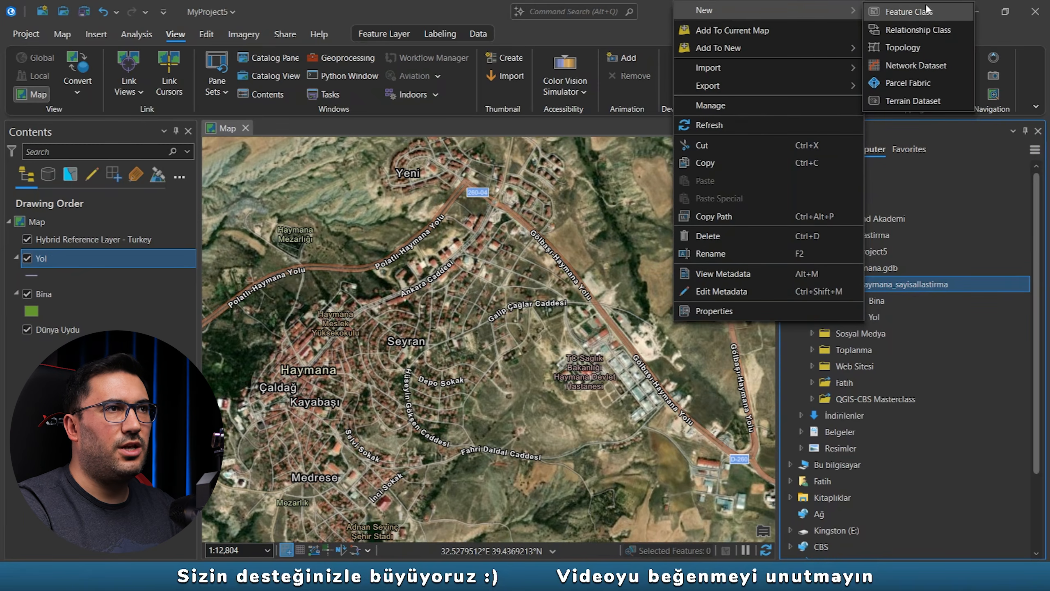
left_click(909, 12)
type("Poi")
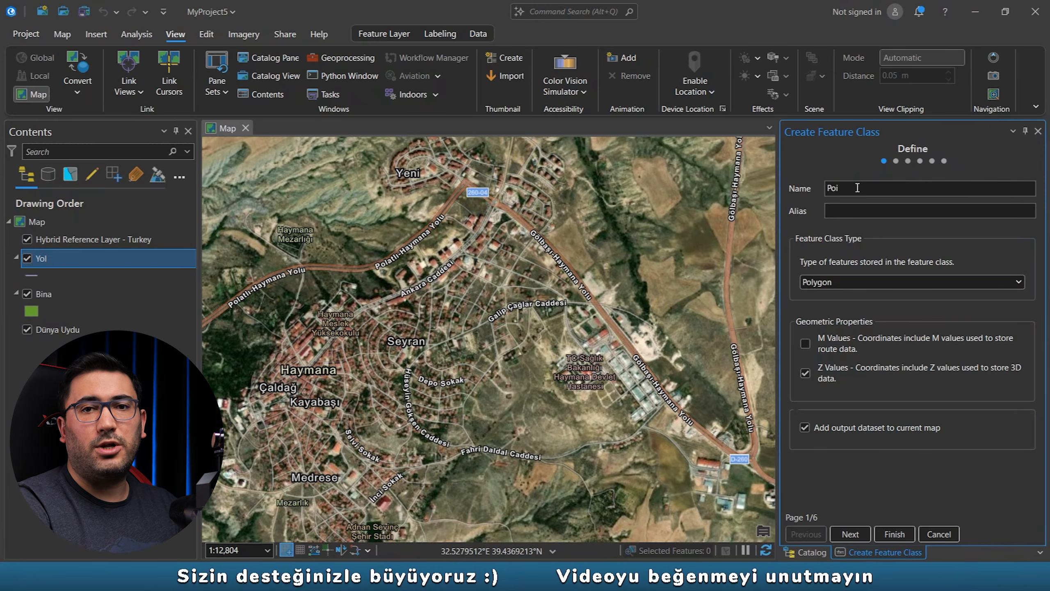
left_click(829, 281)
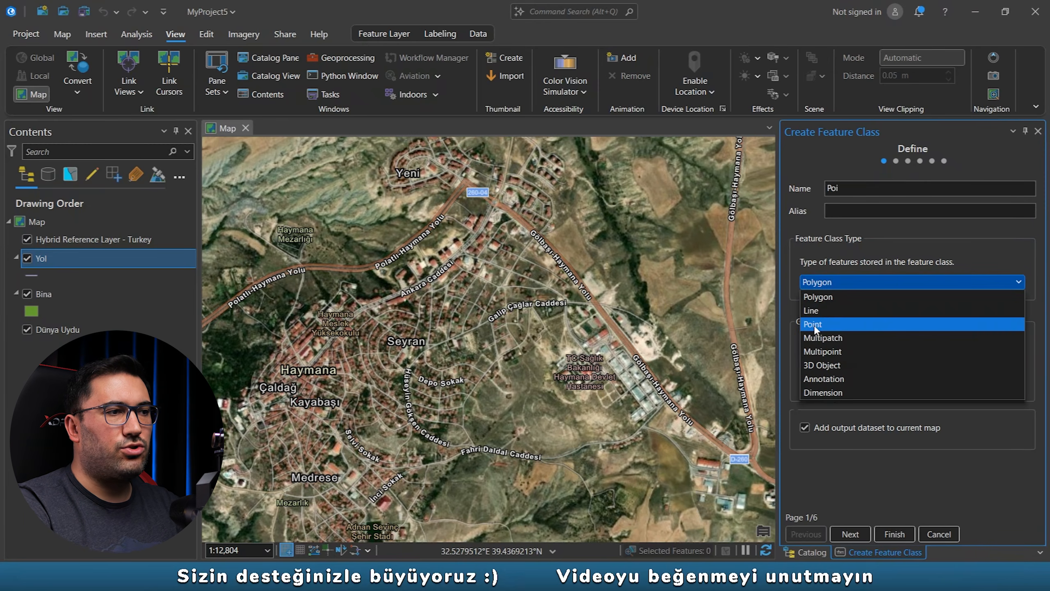
left_click(817, 324)
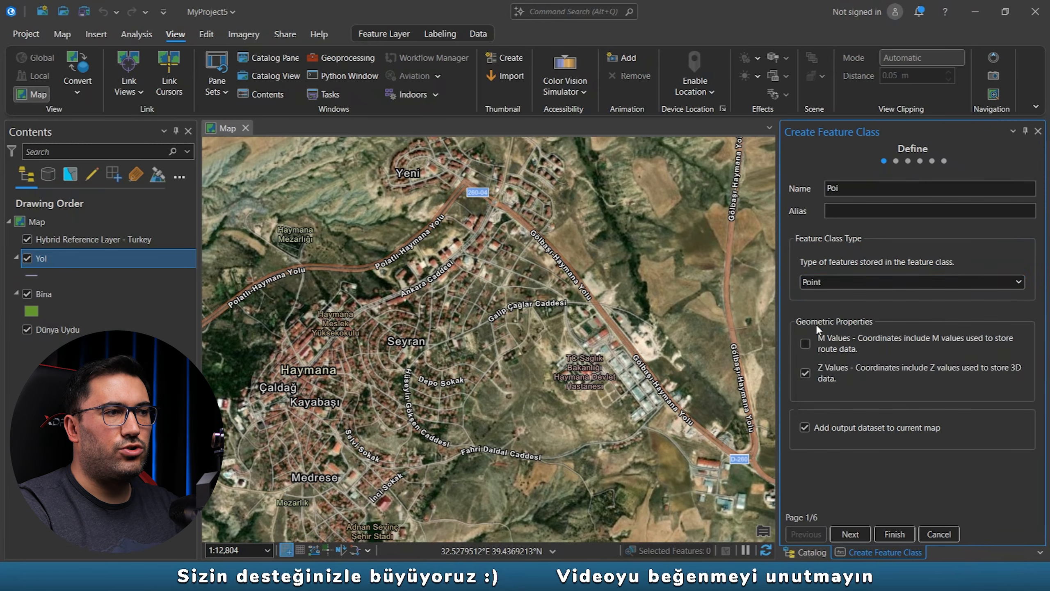
left_click(851, 534)
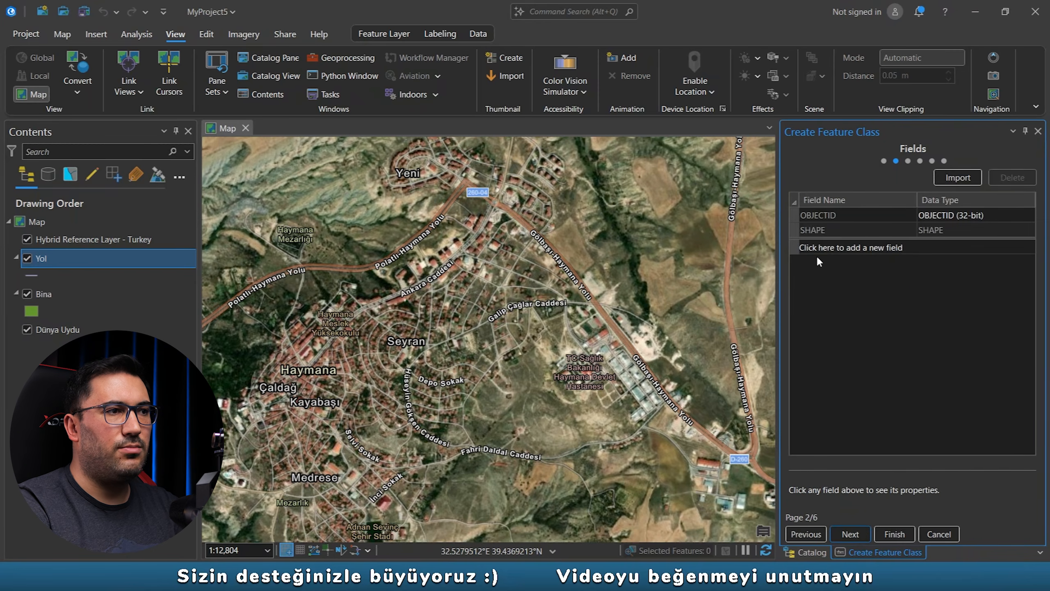
Step: Add a field named Adi to the Poi feature class with data type Text and length 100
left_click(835, 247)
type("Adi")
left_click(929, 248)
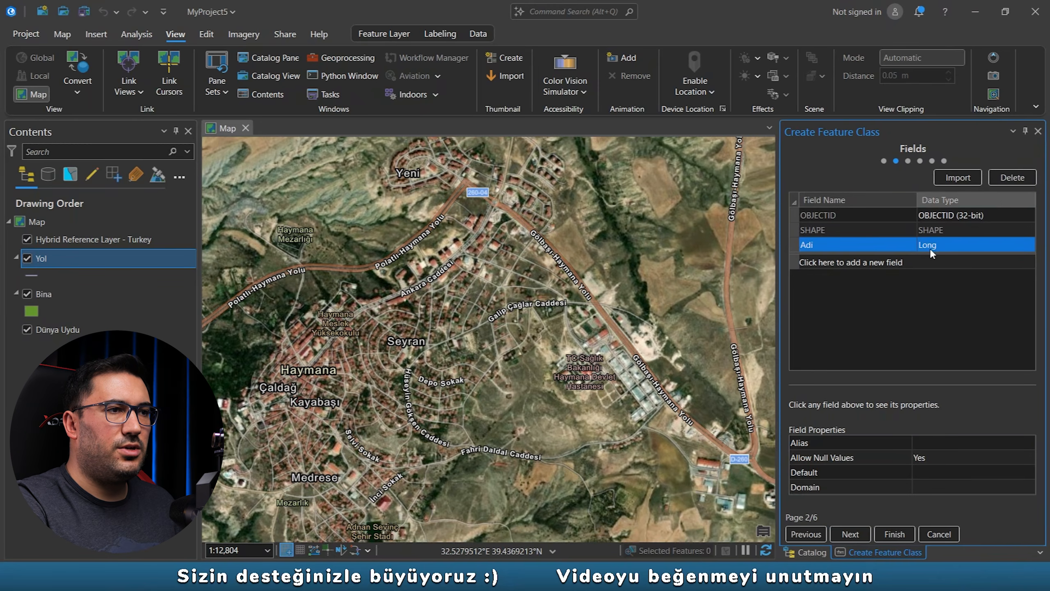
left_click(930, 247)
left_click(929, 331)
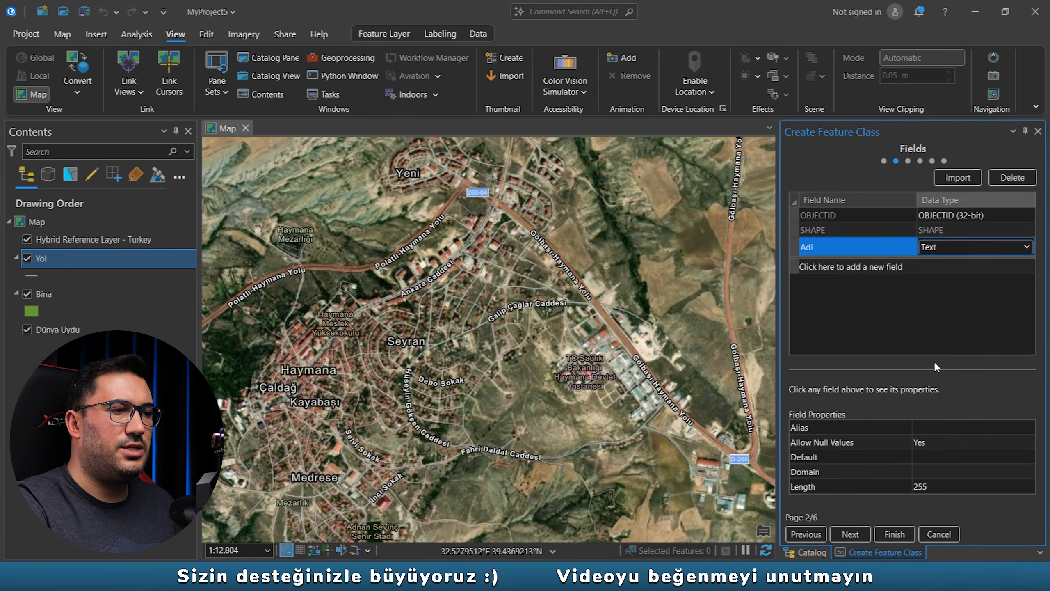
left_click(898, 482)
type("100")
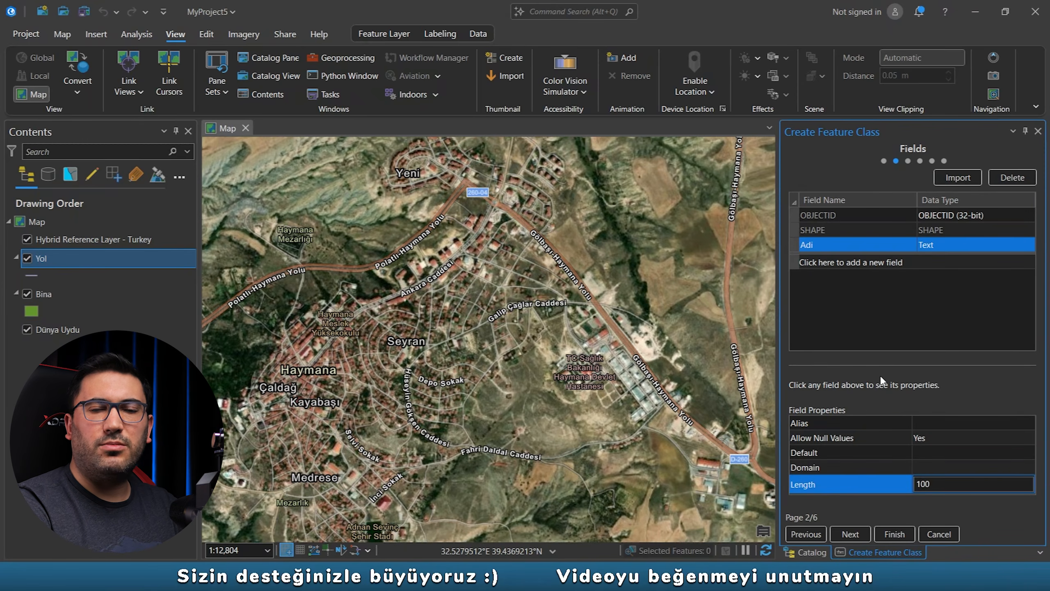
Step: Keep the inherited spatial reference and default storage settings, and finish creating the Poi feature class
left_click(855, 534)
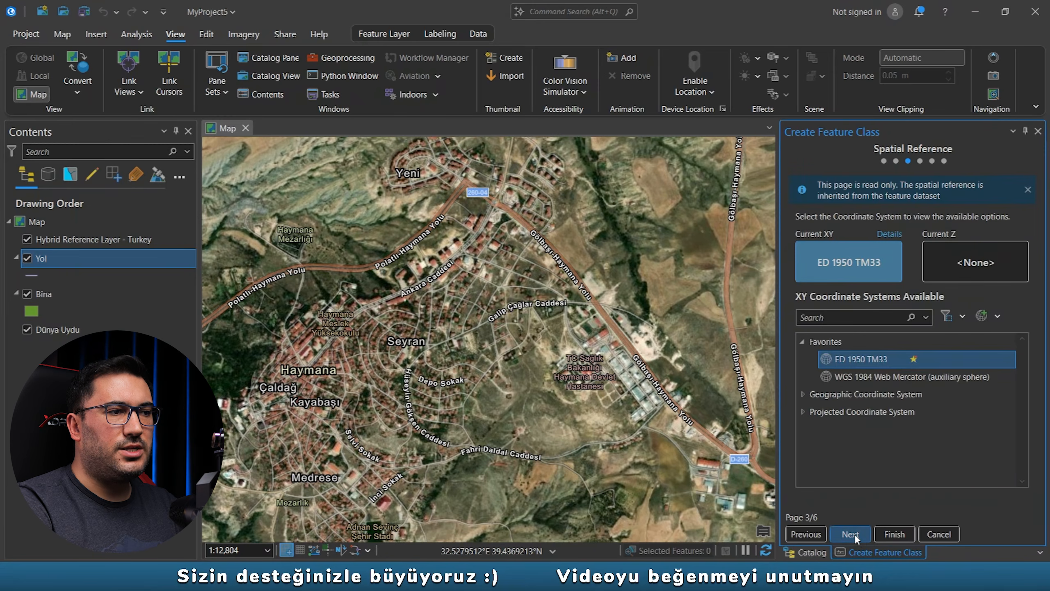
left_click(855, 534)
left_click(855, 534)
left_click(855, 533)
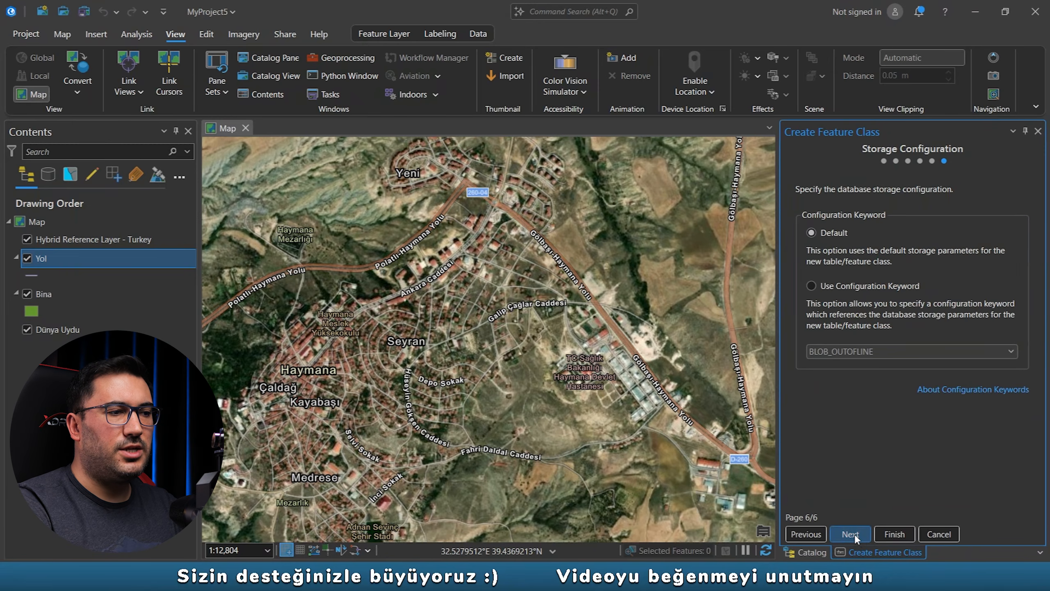
left_click(894, 534)
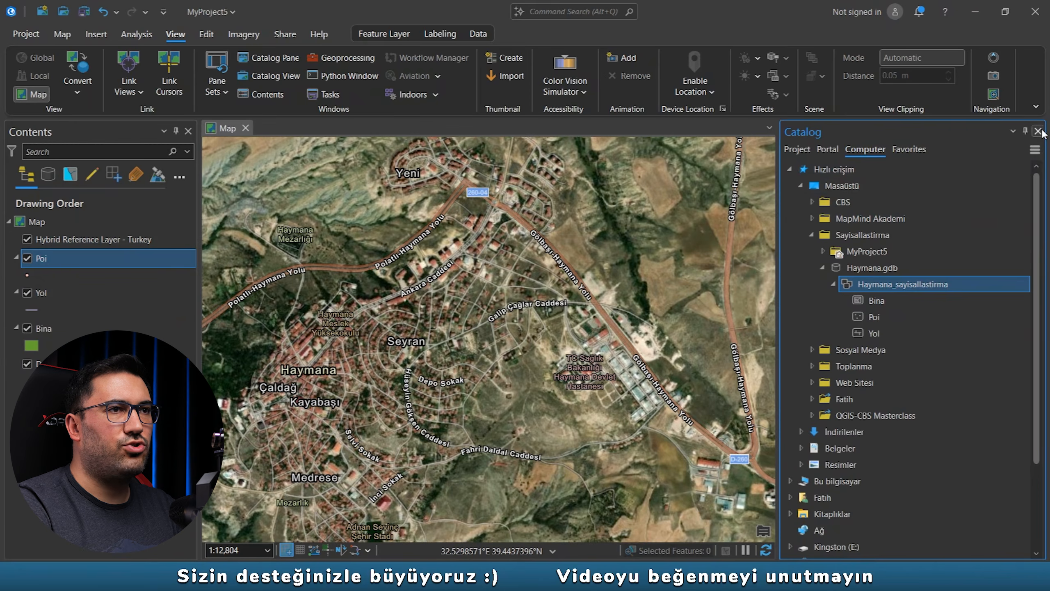
Step: Close the Catalog and open the Create Features templates for digitizing around İsmail Bayram Sokak in Haymana
left_click(1026, 131)
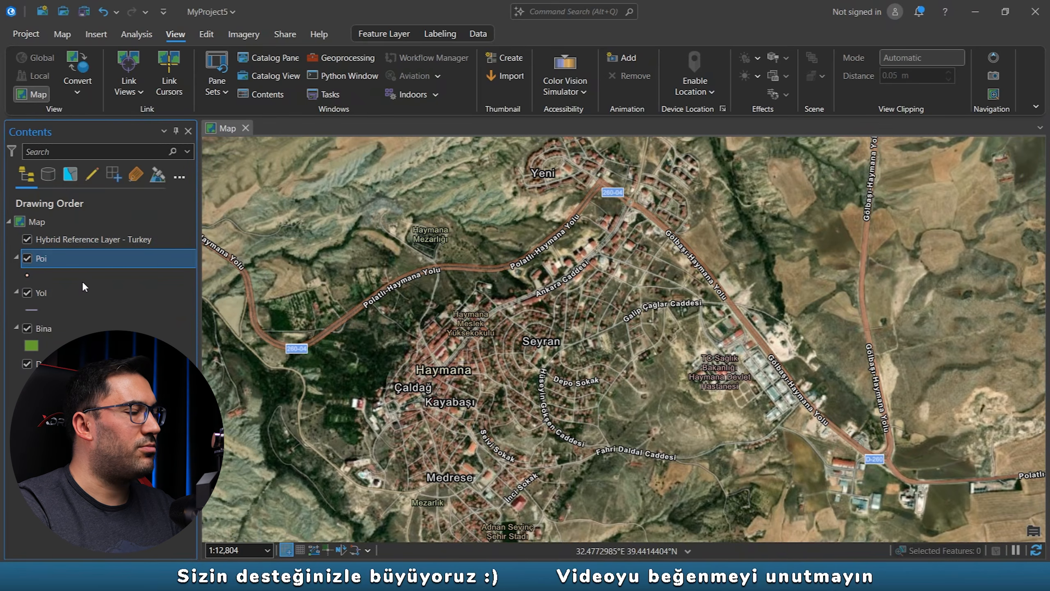
scroll(463, 375, "up", 2)
left_click_drag(471, 398, 578, 335)
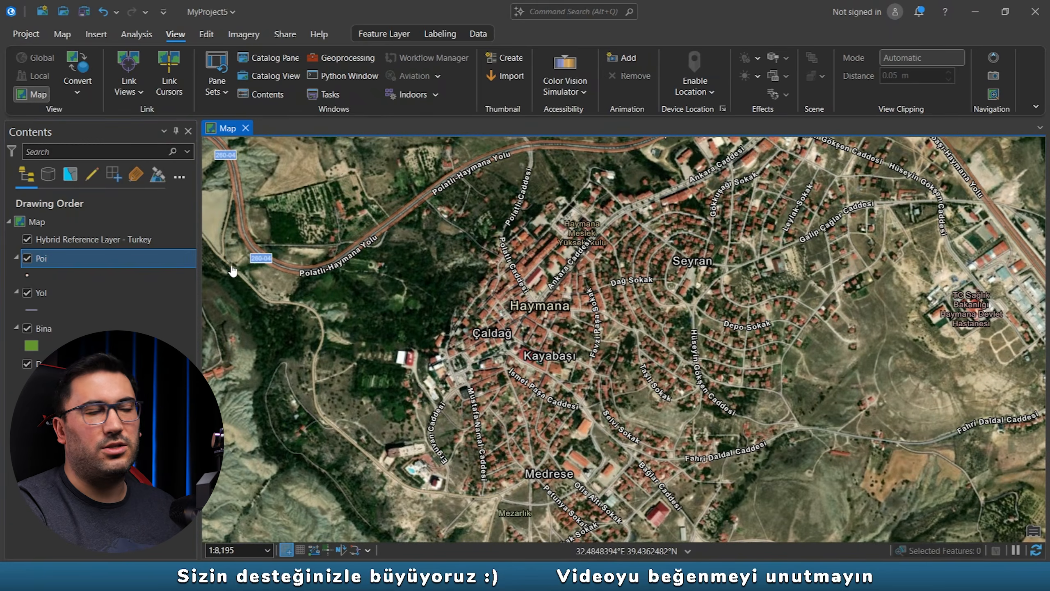
scroll(569, 324, "up", 2)
left_click_drag(516, 339, 575, 302)
scroll(575, 303, "up", 2)
left_click_drag(657, 383, 485, 343)
left_click_drag(465, 308, 500, 304)
scroll(505, 234, "up", 4)
left_click_drag(506, 234, 489, 266)
scroll(488, 267, "up", 2)
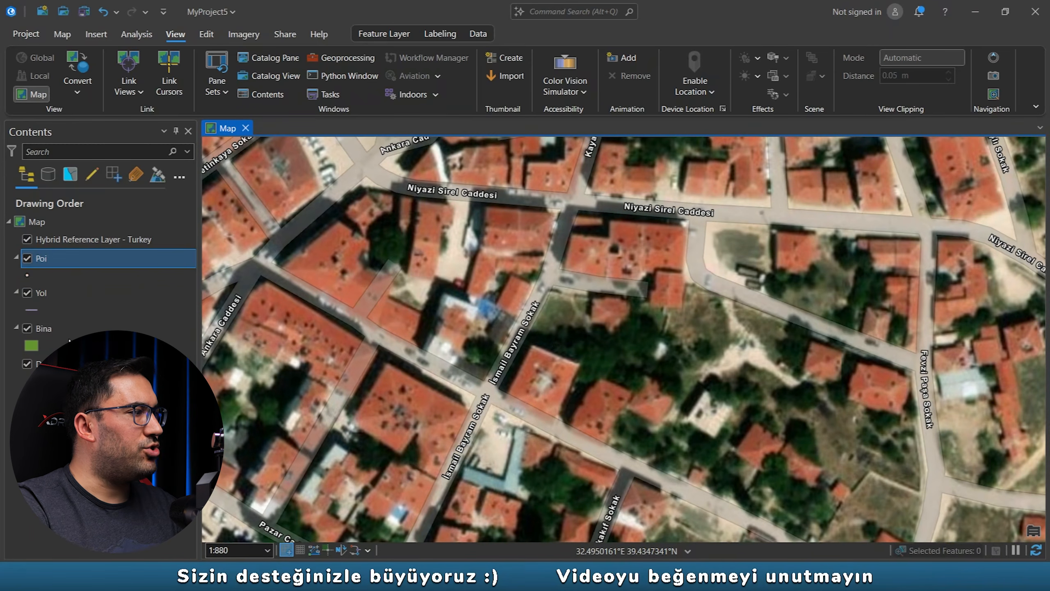
left_click(207, 35)
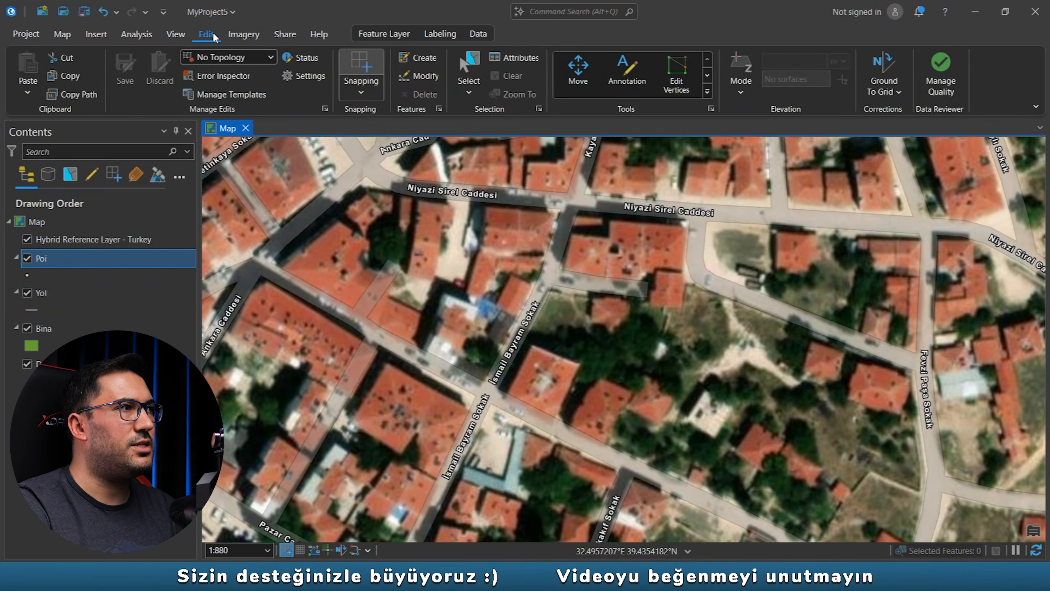
left_click(426, 59)
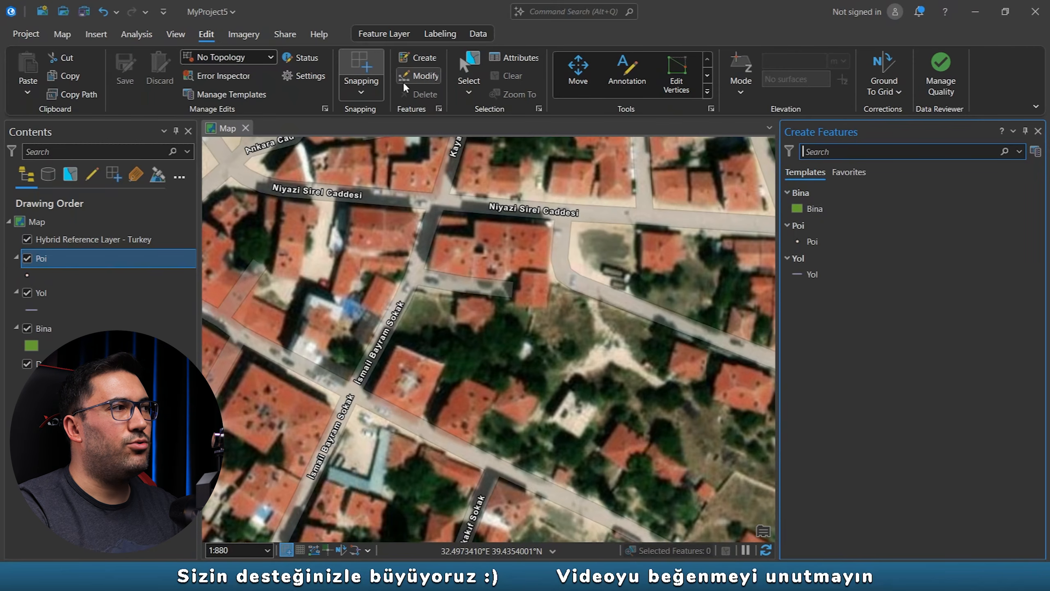
Step: Examine the snapping options for editing, switching snapping off and back on
left_click(363, 93)
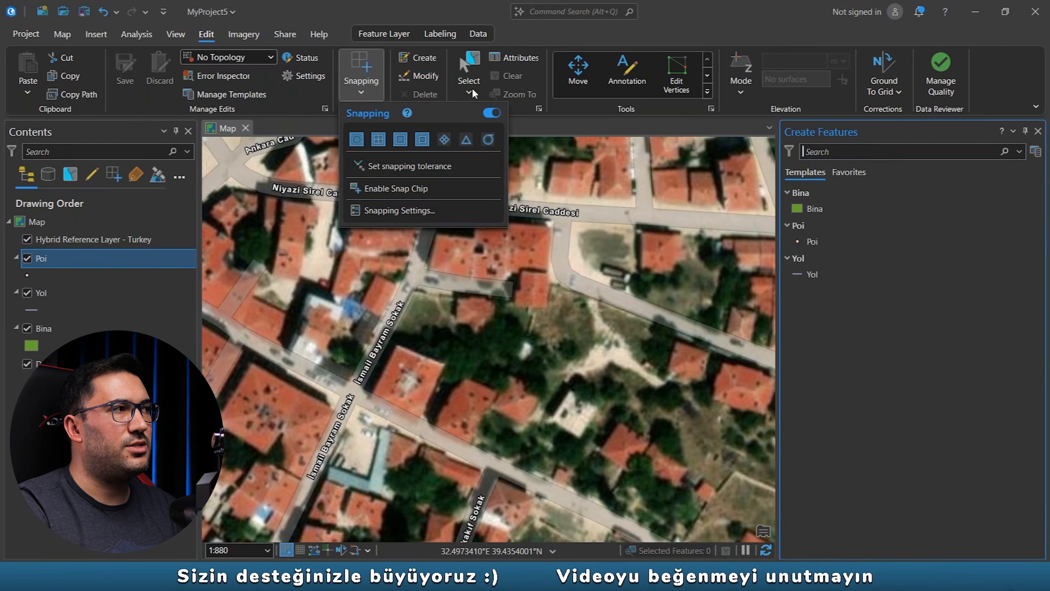
left_click(492, 113)
left_click(492, 113)
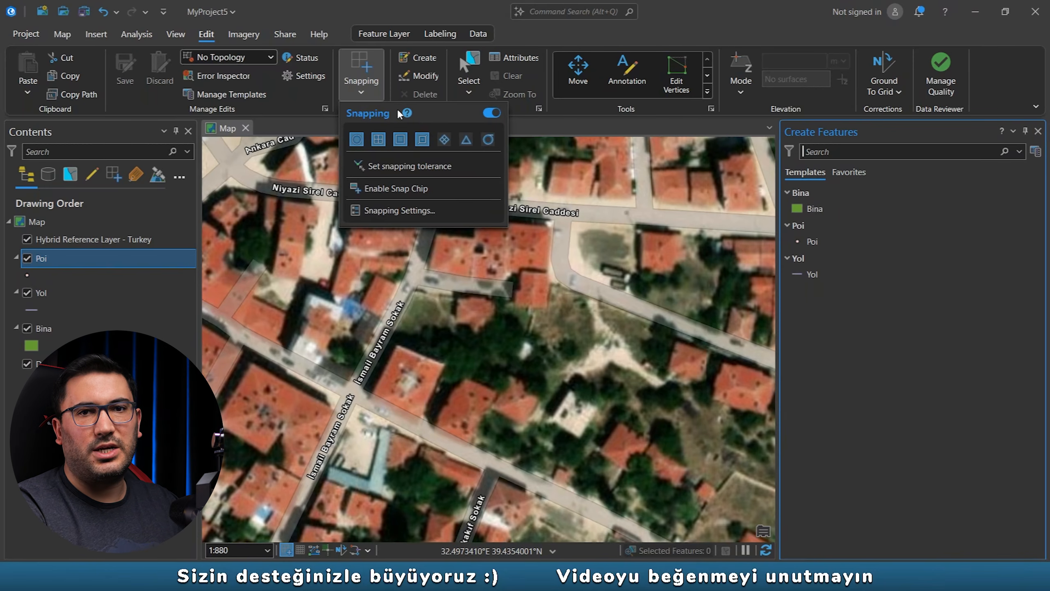
left_click(406, 554)
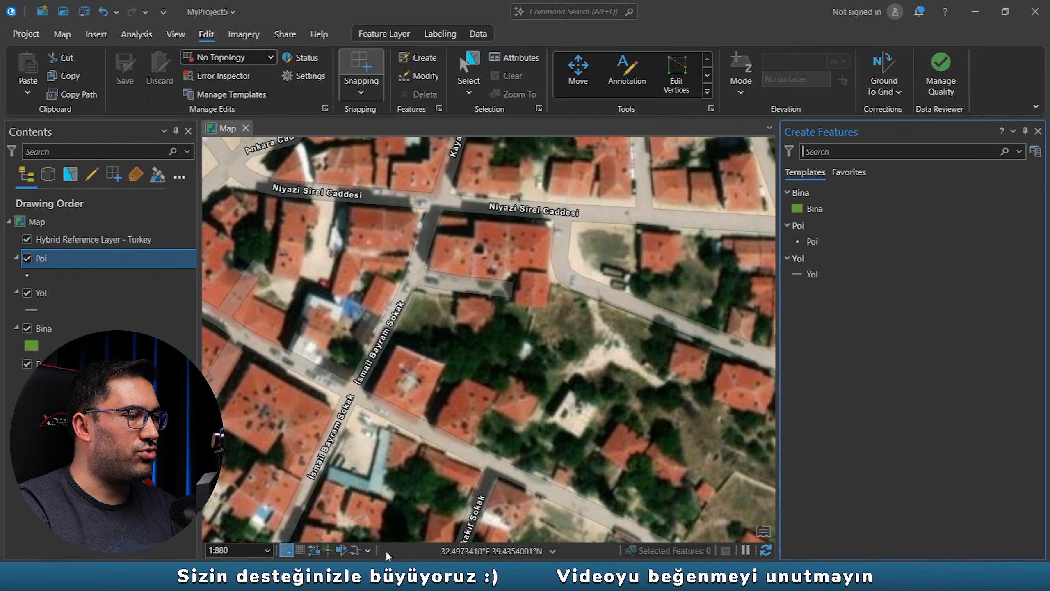
mouse_move(288, 549)
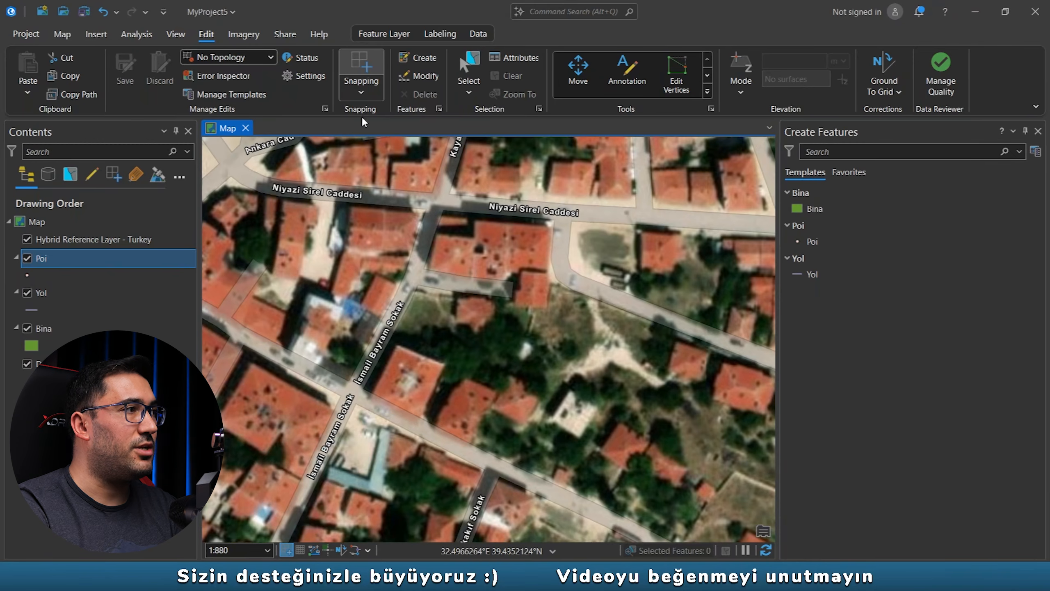
left_click(361, 79)
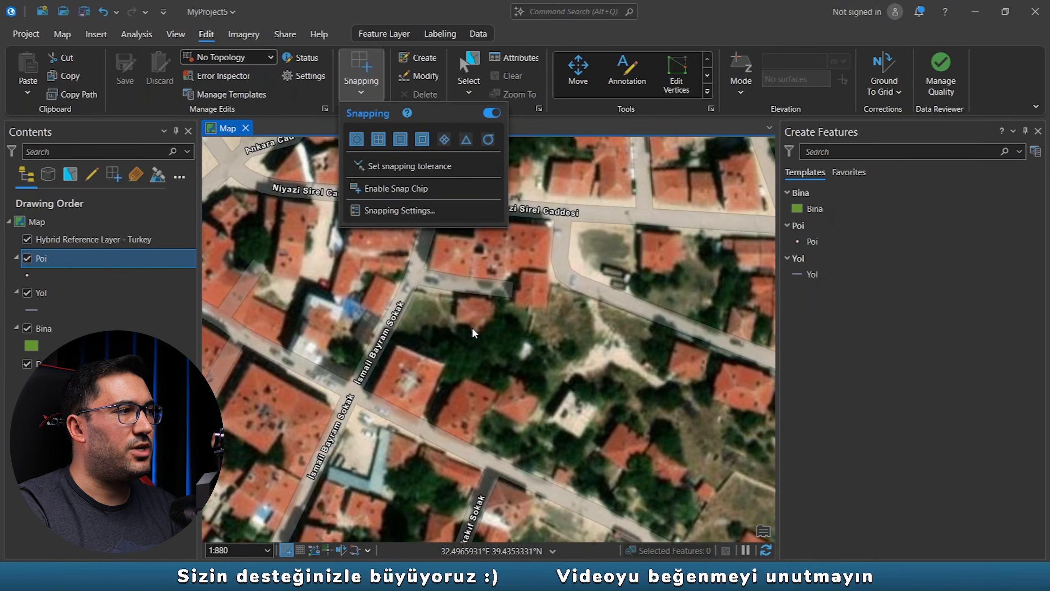
left_click(453, 325)
left_click(361, 76)
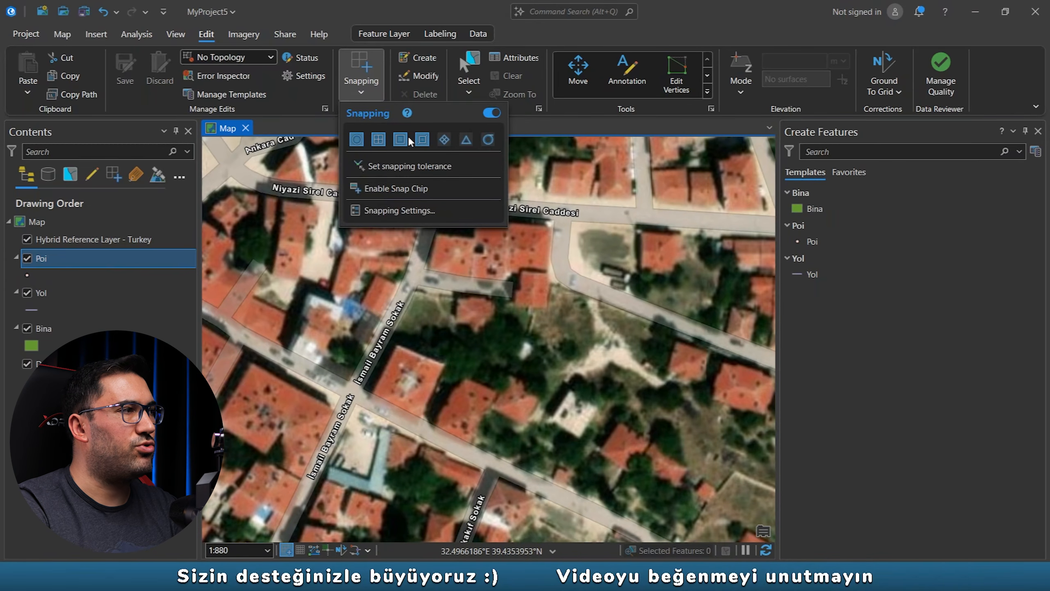
left_click(543, 326)
Step: Digitize the square red-roofed building at the İsmail Bayram Sokak junction as a four-corner Bina polygon and complete the sketch
left_click(806, 208)
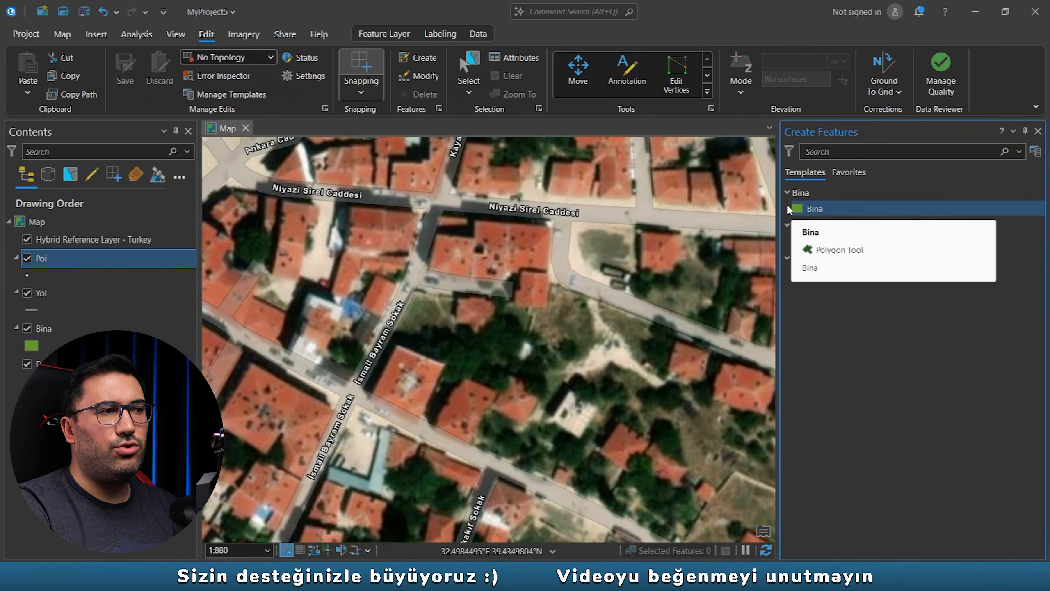
left_click(830, 208)
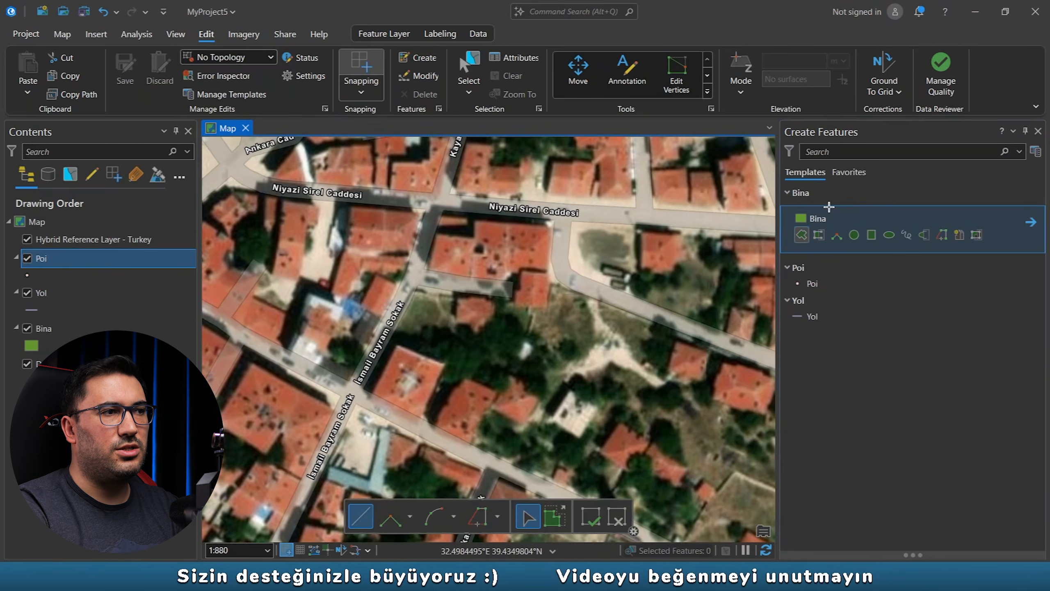
left_click(820, 235)
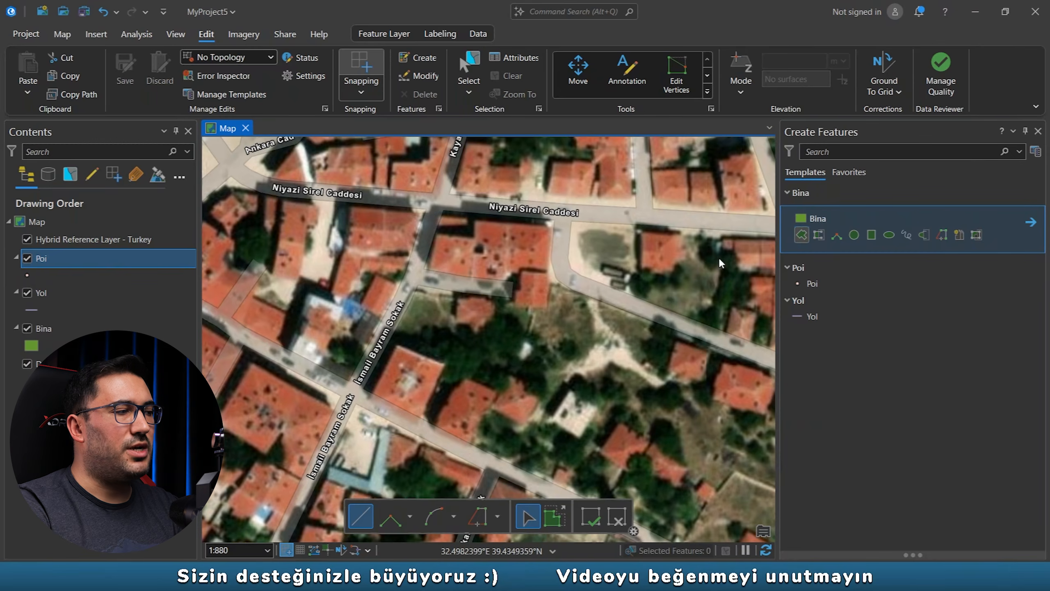
left_click_drag(422, 398, 531, 276)
scroll(481, 273, "up", 2)
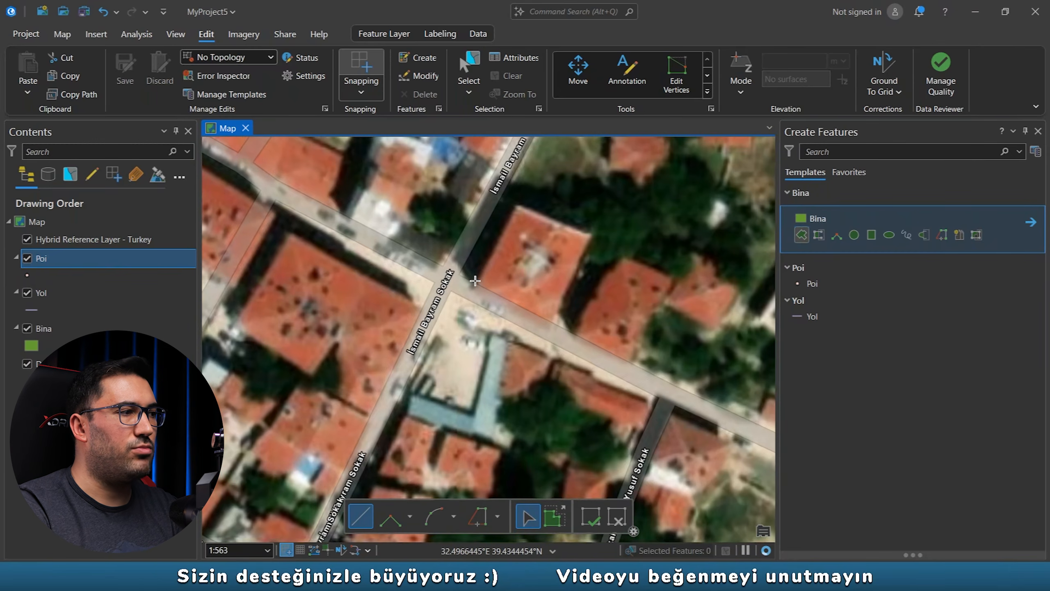
left_click(475, 283)
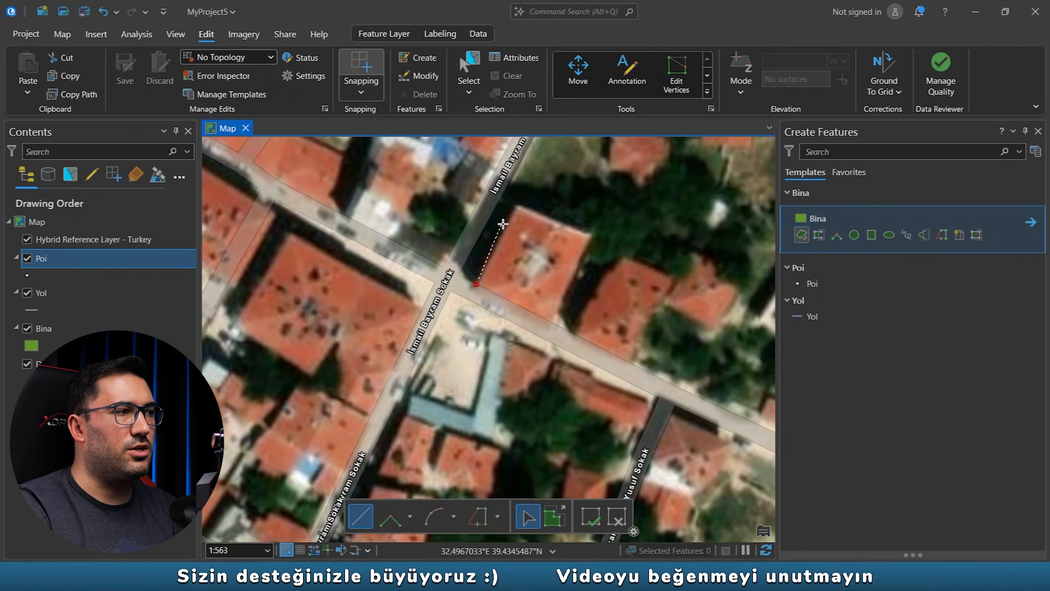
left_click(516, 204)
left_click(593, 237)
left_click(555, 322)
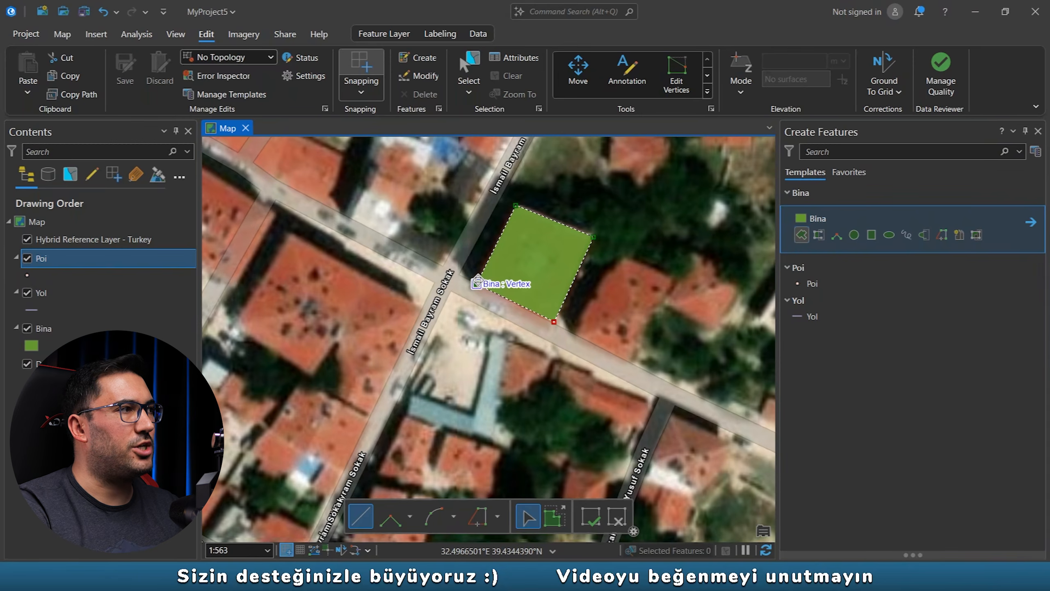
left_click(476, 283)
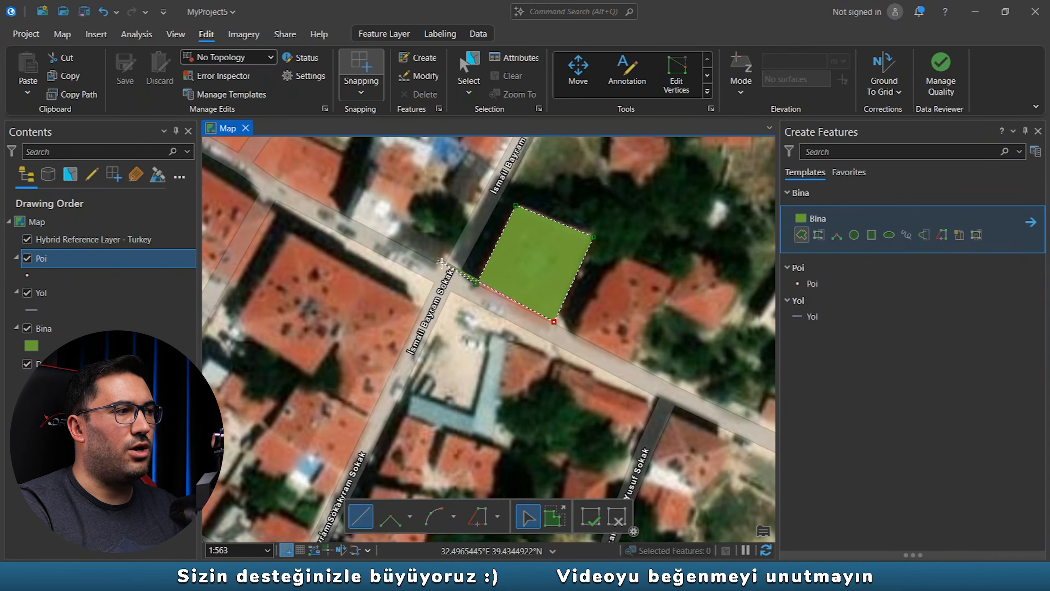
double_click(476, 284)
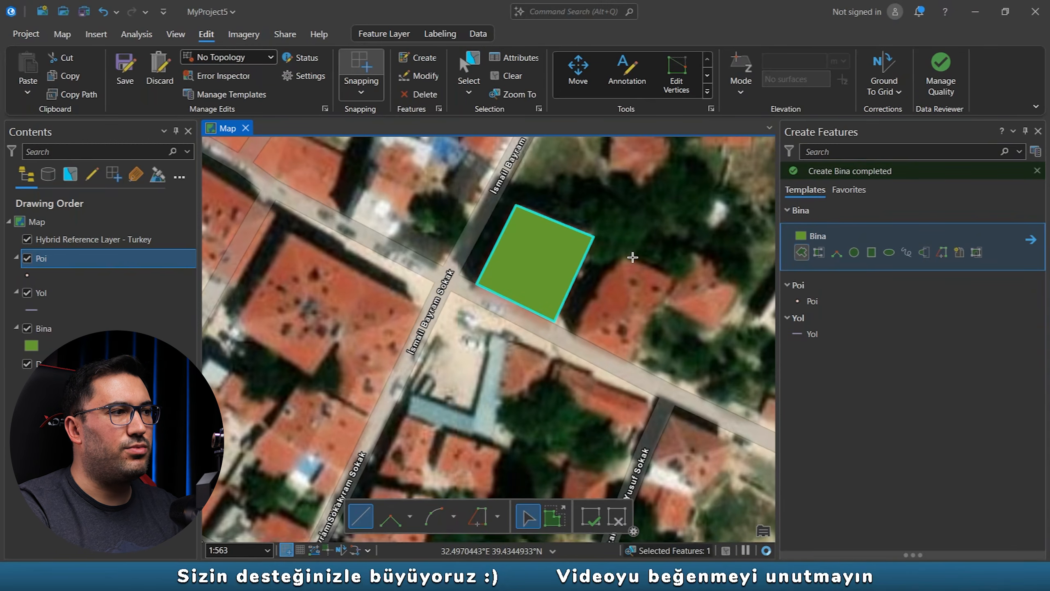
Step: Digitize the red-roofed building just east of the first one as a four-corner Bina polygon and finish the sketch
left_click_drag(632, 257, 513, 193)
left_click(456, 269)
left_click(503, 194)
left_click(554, 216)
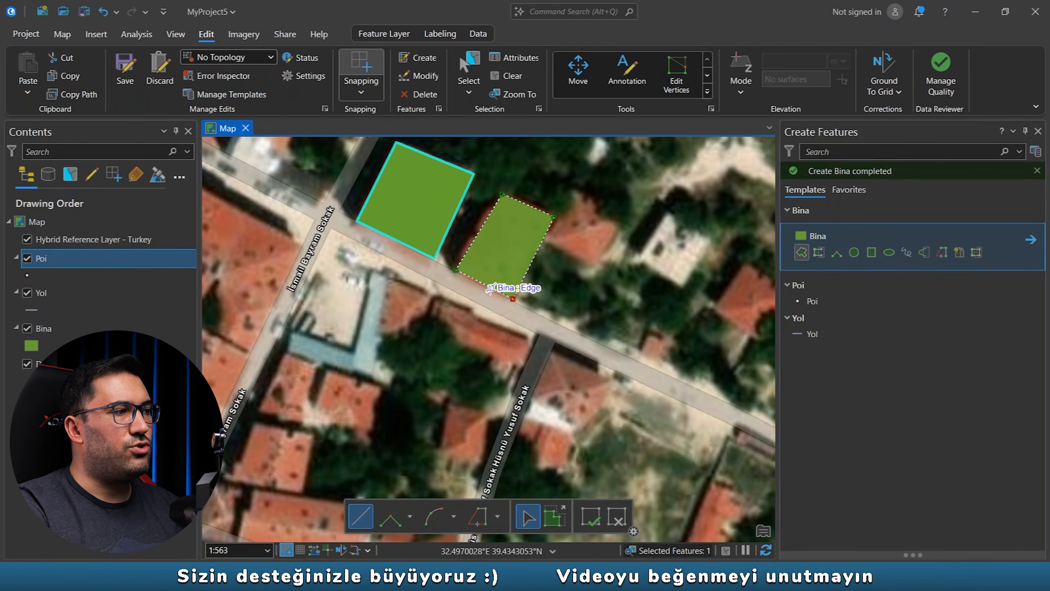
left_click(513, 298)
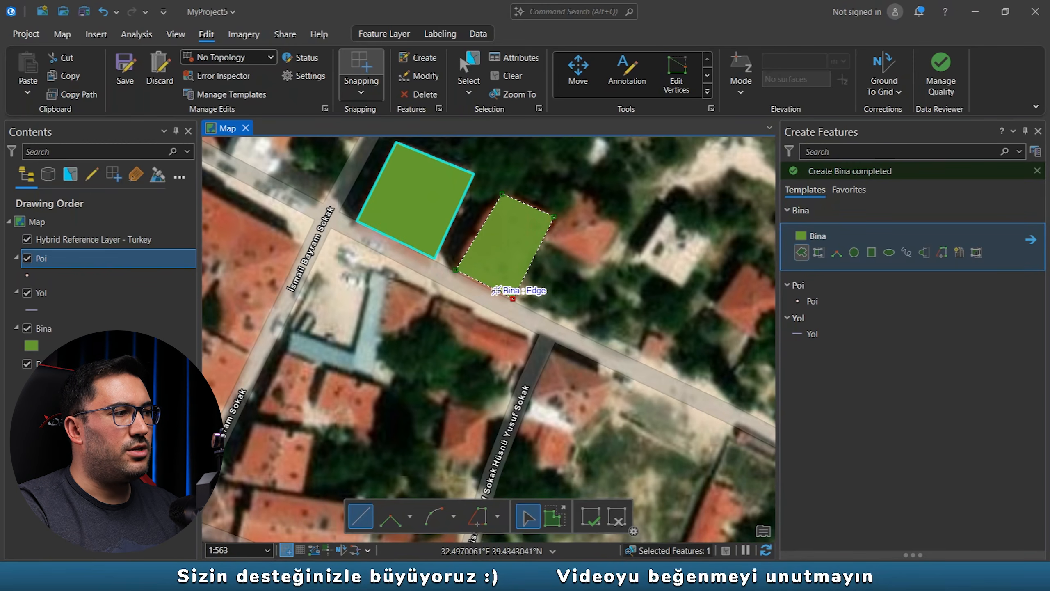
right_click(496, 291)
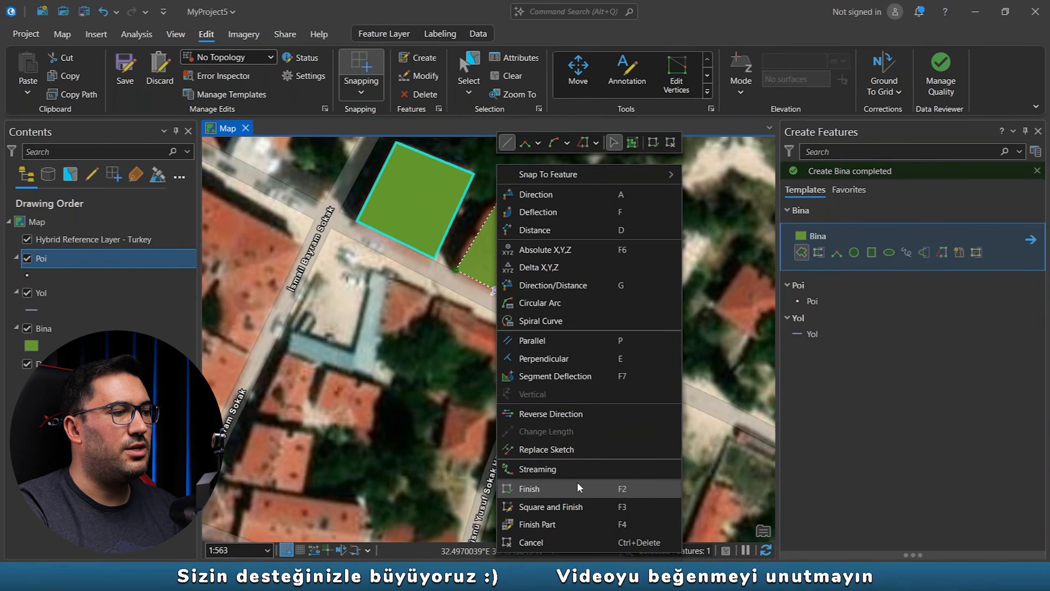
left_click(565, 488)
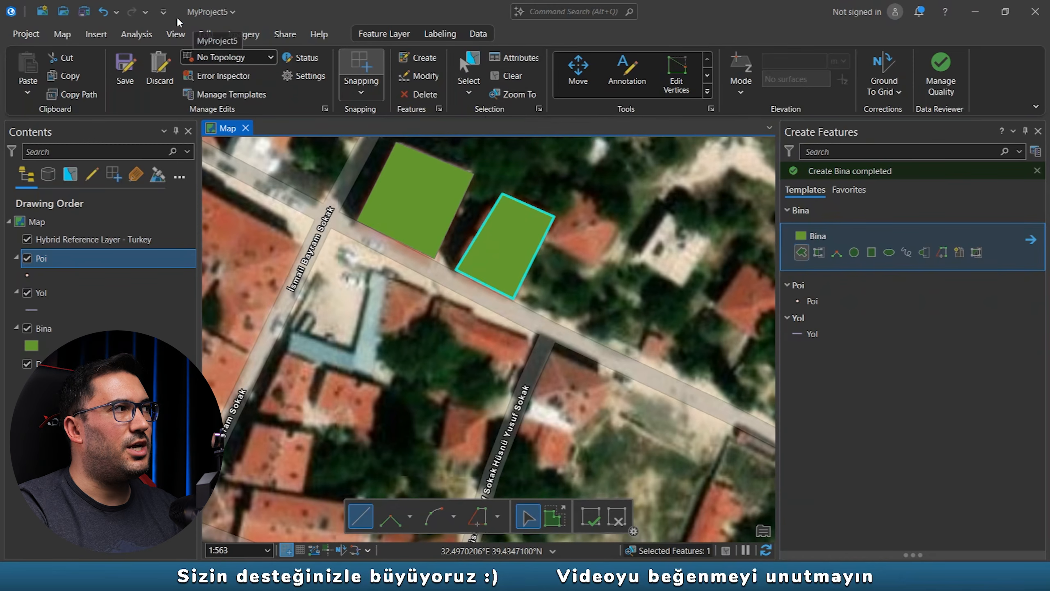
Step: Set the new building's adi to "1. apartman" and its kat_sayisi to 5, and apply the attribute changes
left_click(523, 59)
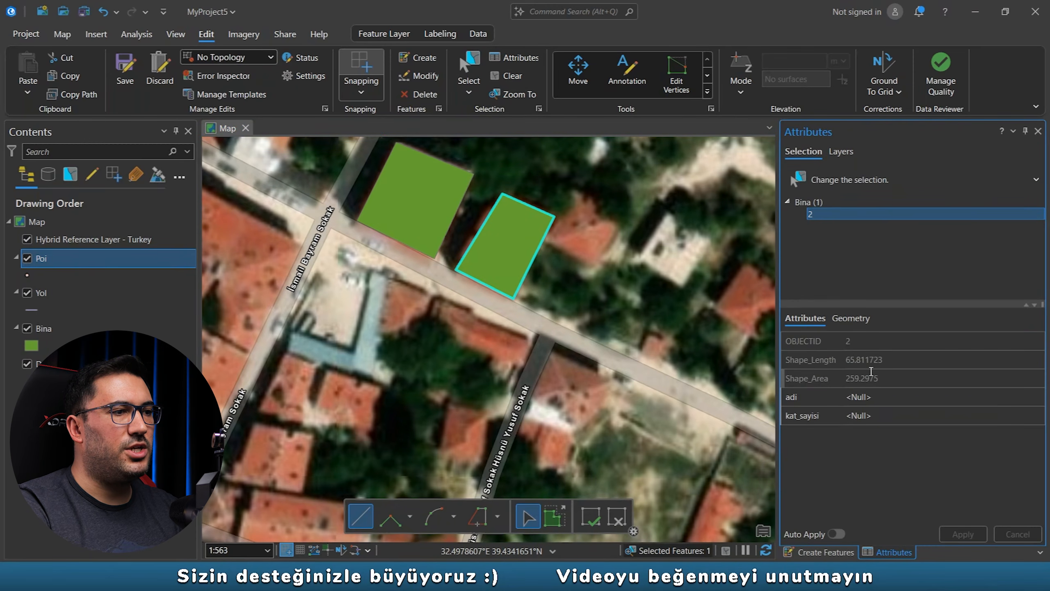
left_click(905, 398)
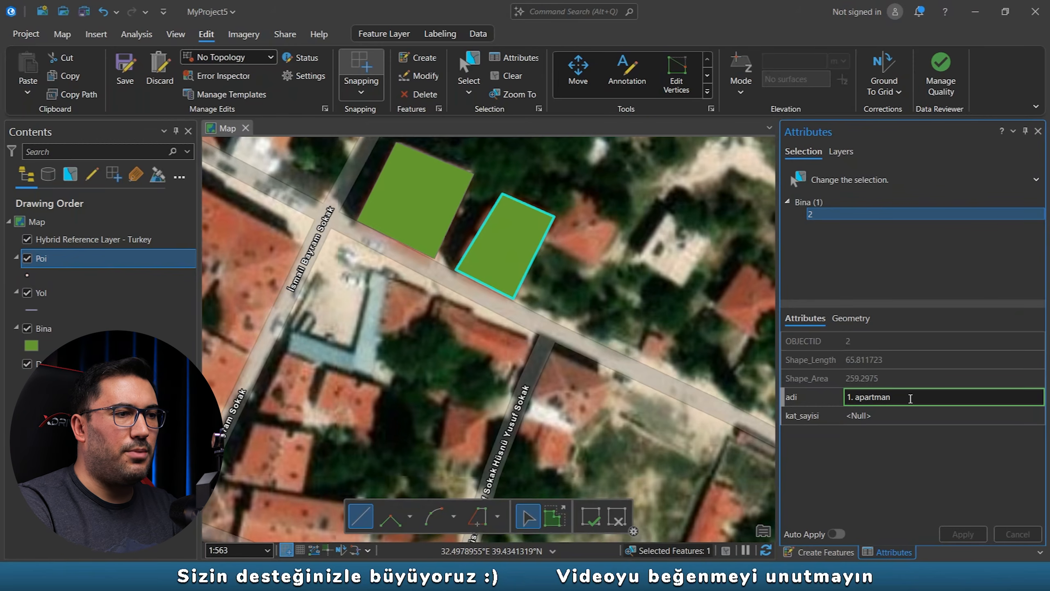
left_click(884, 415)
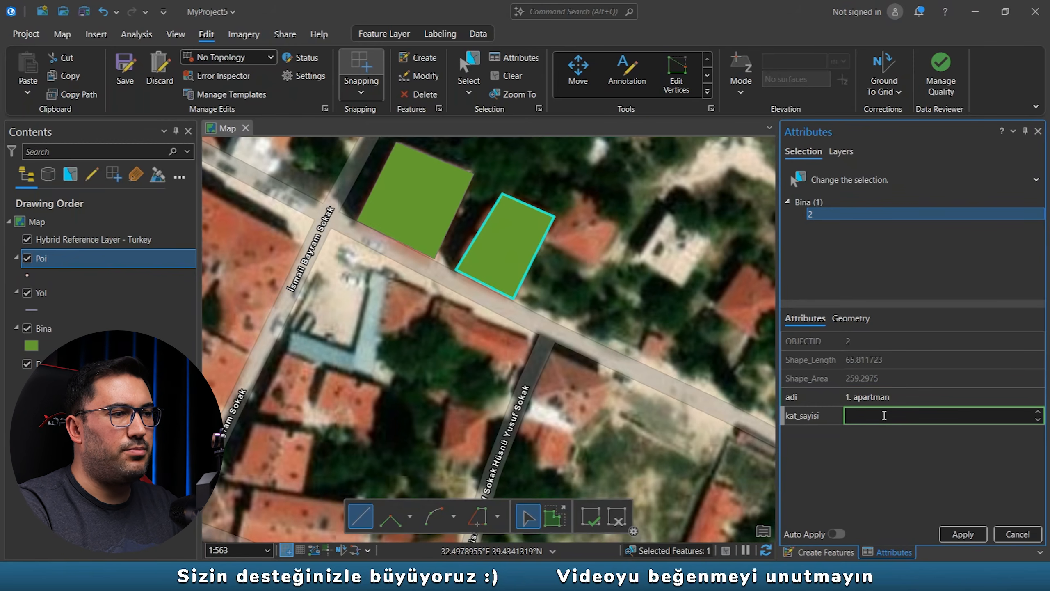
left_click(970, 534)
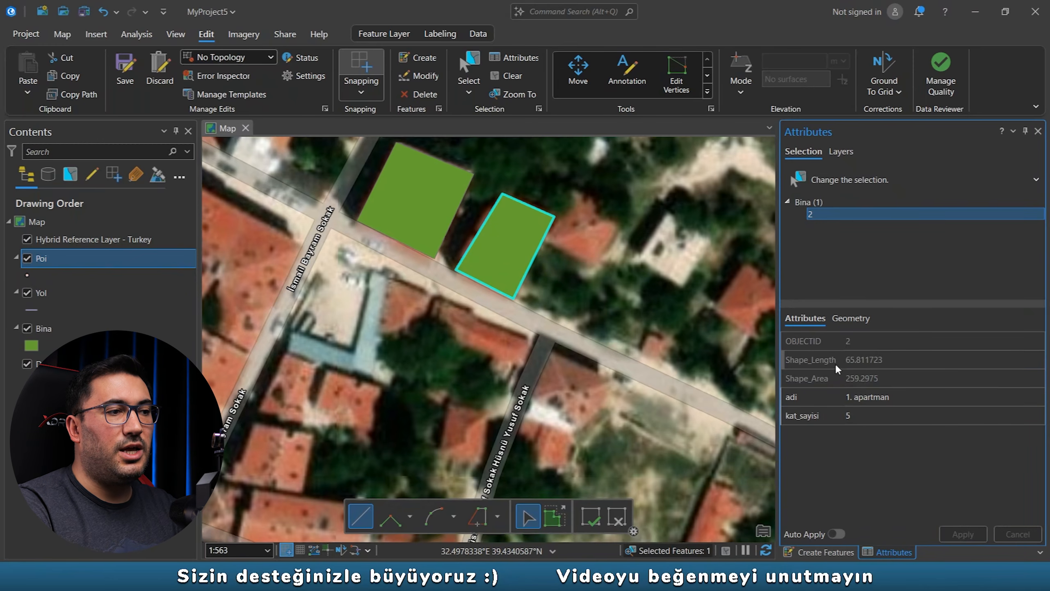
Step: Examine the new building's Shape_Length and Shape_Area attributes and look over the surrounding buildings on the map
left_click(876, 360)
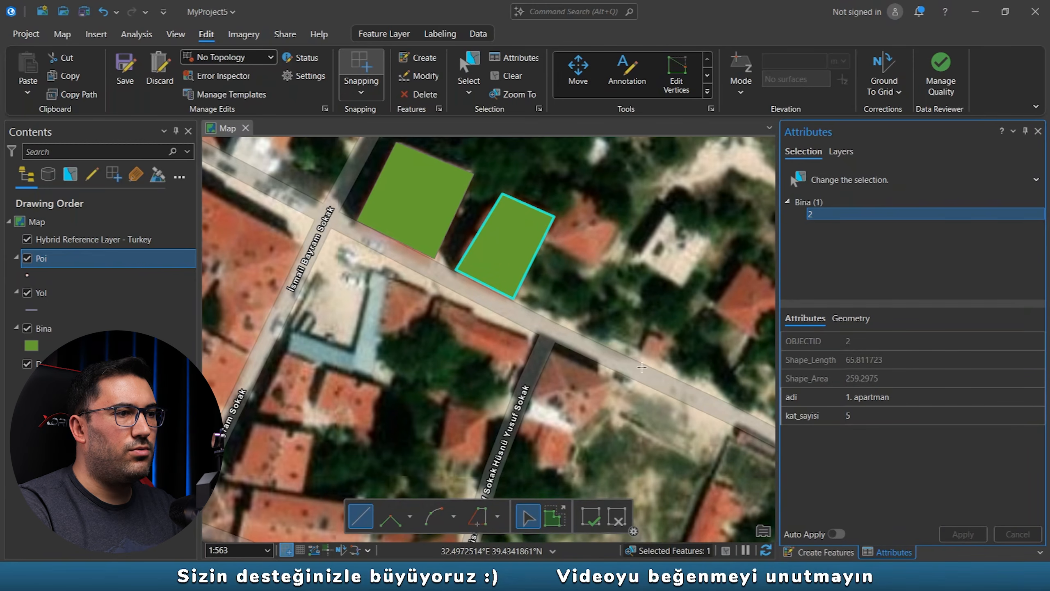
left_click(826, 379)
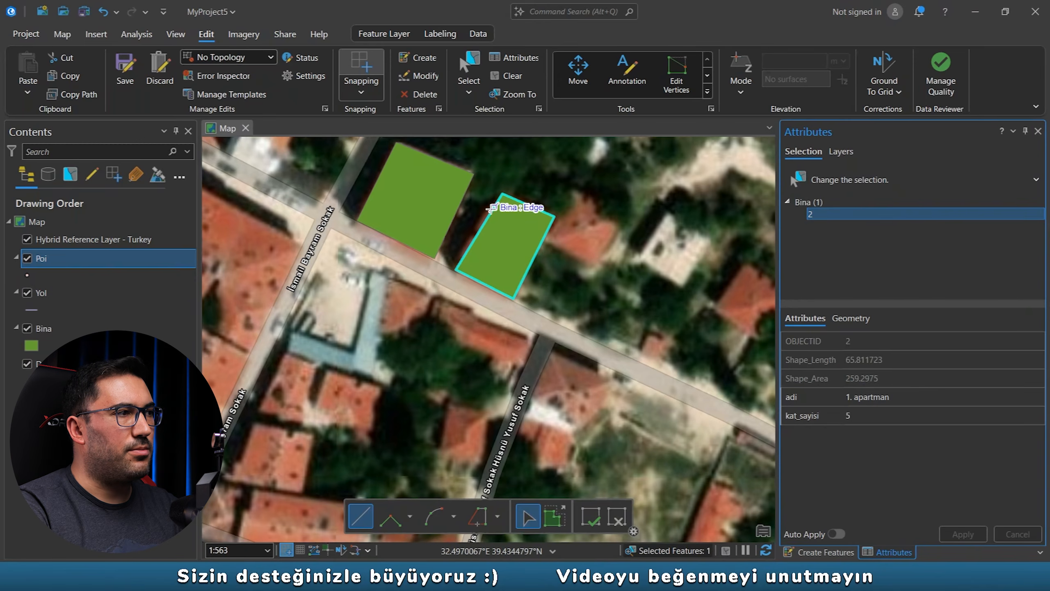
left_click(900, 379)
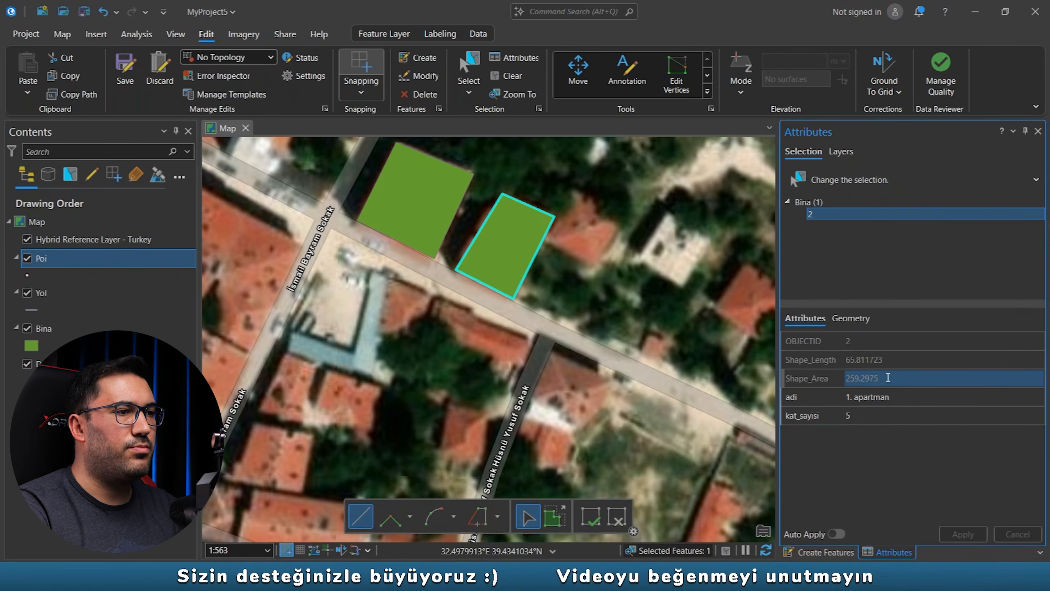
scroll(581, 288, "down", 5)
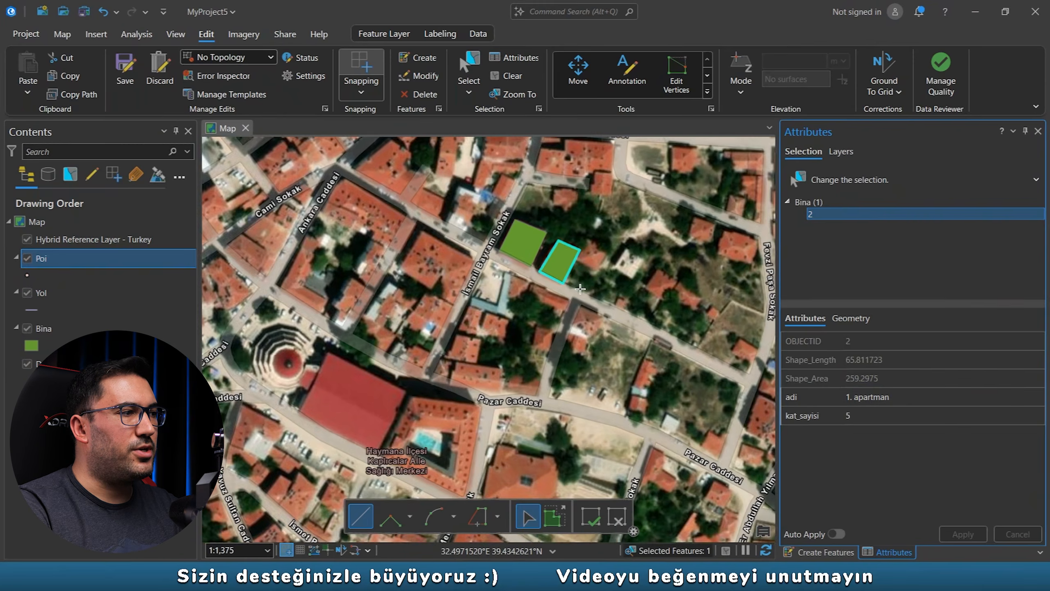
scroll(580, 289, "up", 2)
left_click_drag(572, 271, 700, 342)
left_click_drag(634, 238, 474, 325)
left_click_drag(744, 372, 529, 339)
scroll(541, 352, "up", 2)
left_click_drag(254, 353, 497, 268)
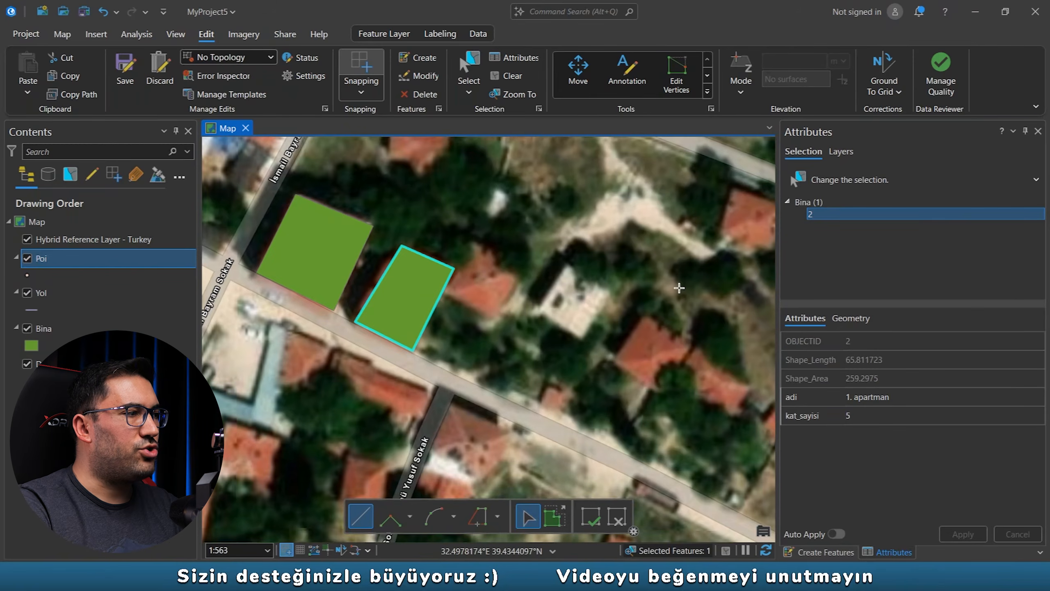
Step: Select the square building at the İsmail Bayram Sokak junction and apply adi "2. apartman" and kat_sayisi 5 to it
left_click_drag(439, 233, 652, 250)
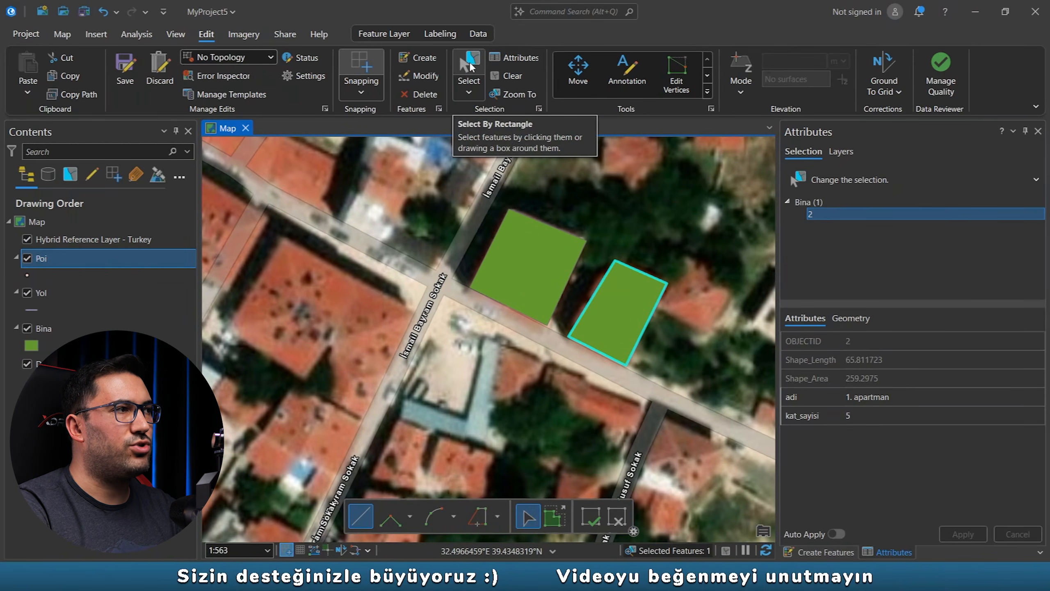
left_click(468, 78)
left_click(521, 269)
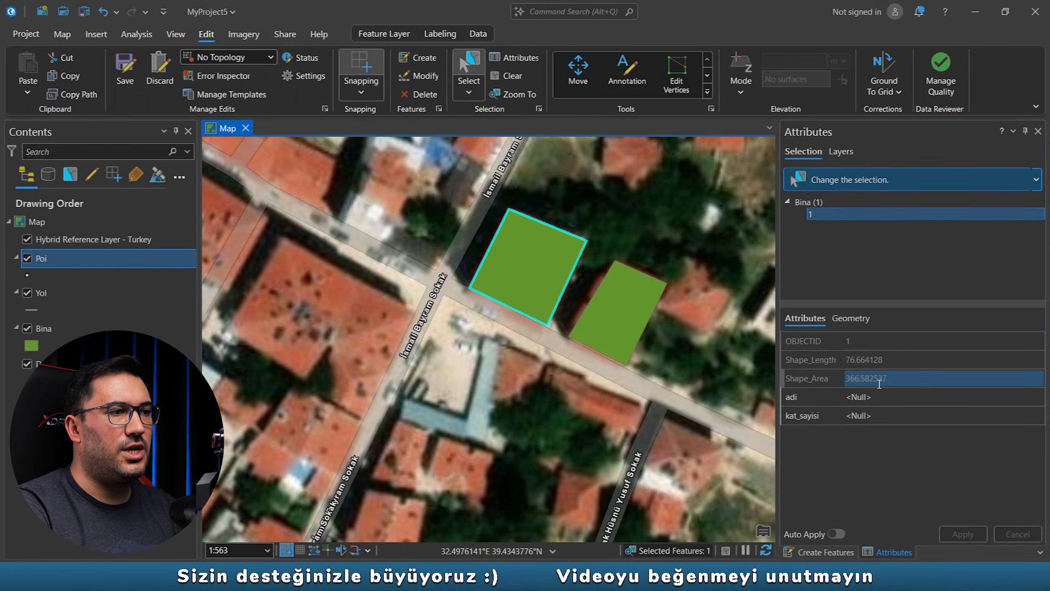
left_click(882, 397)
type("2. apartman")
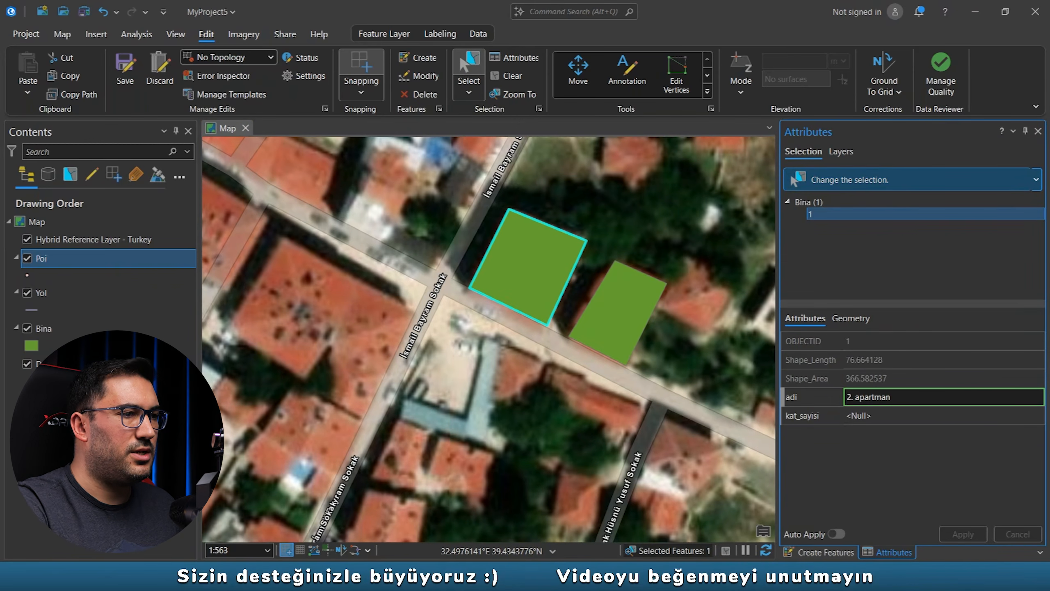
key("Tab")
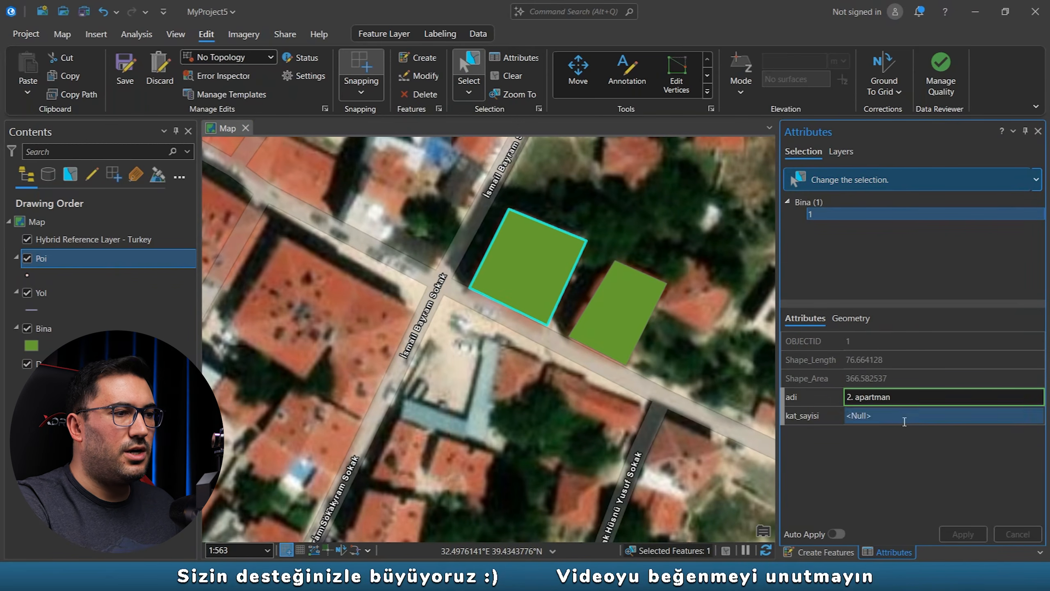
type("5")
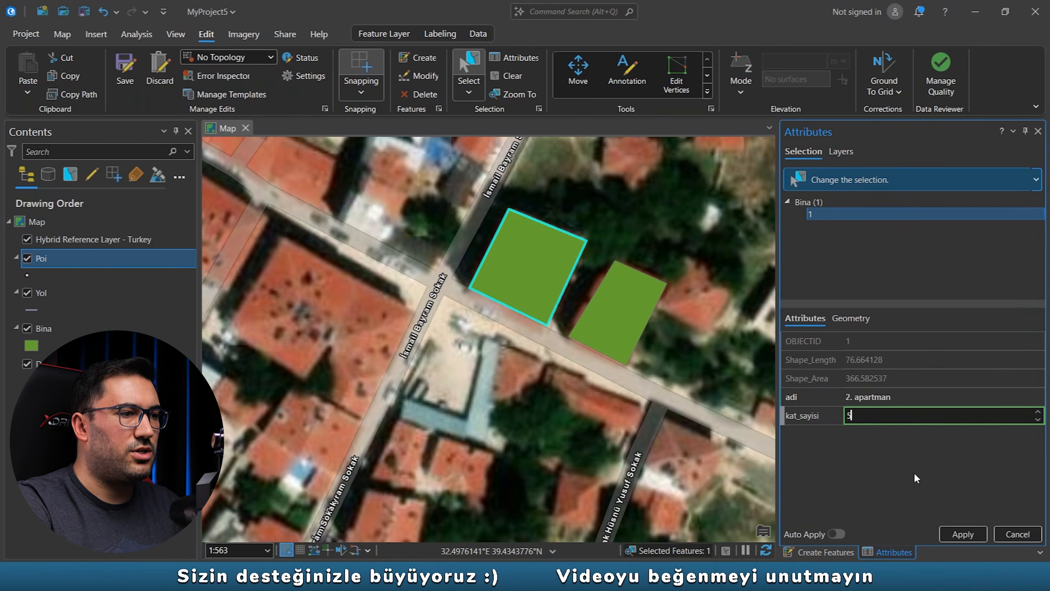
left_click(962, 534)
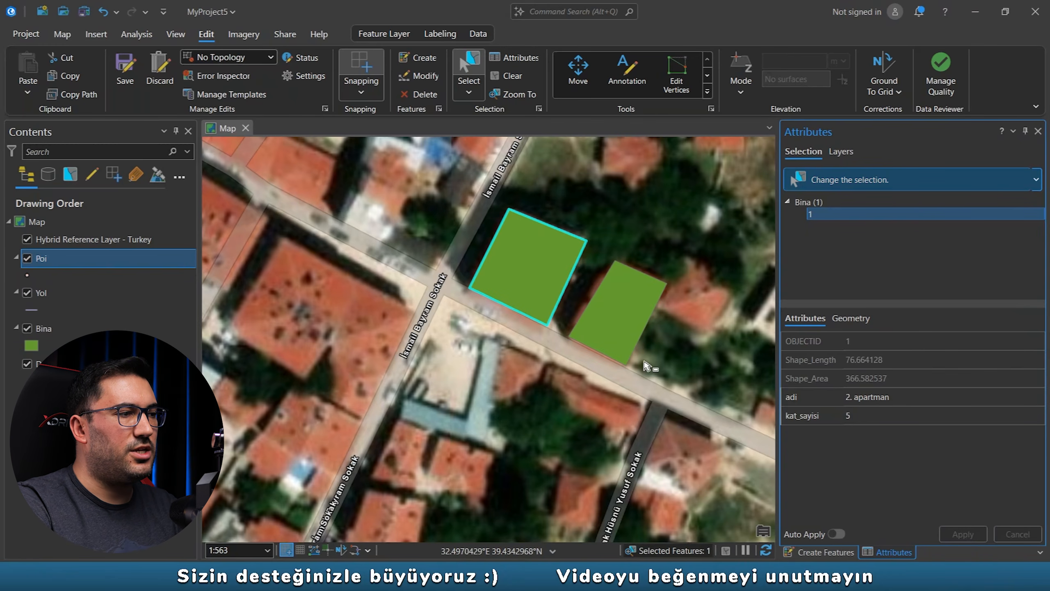
Step: Open the Bina layer's attribute table, adjust its height, and display the selected building's attributes again
left_click_drag(700, 376, 605, 341)
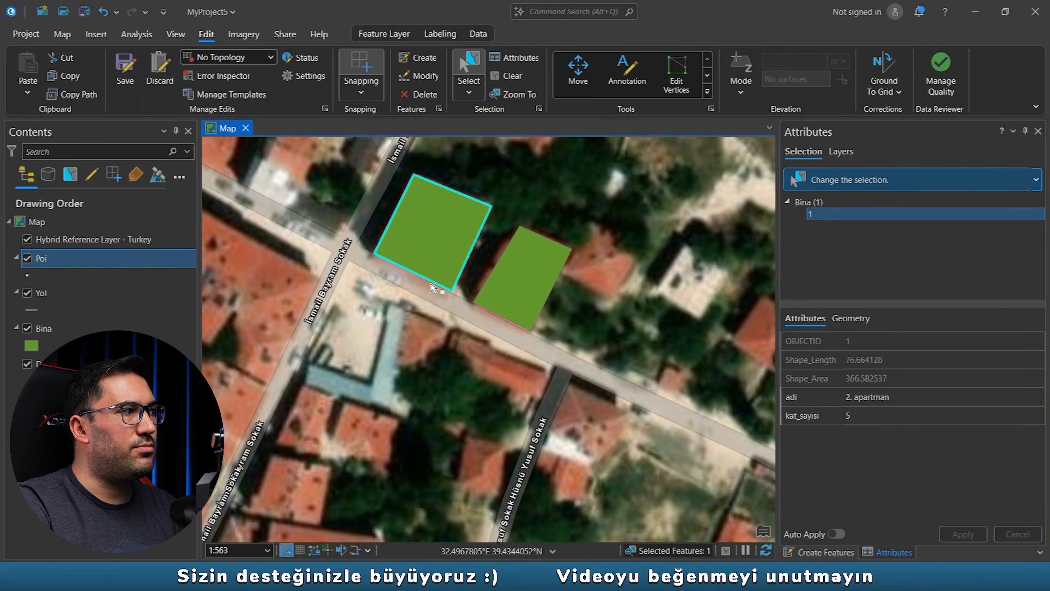
left_click(48, 330)
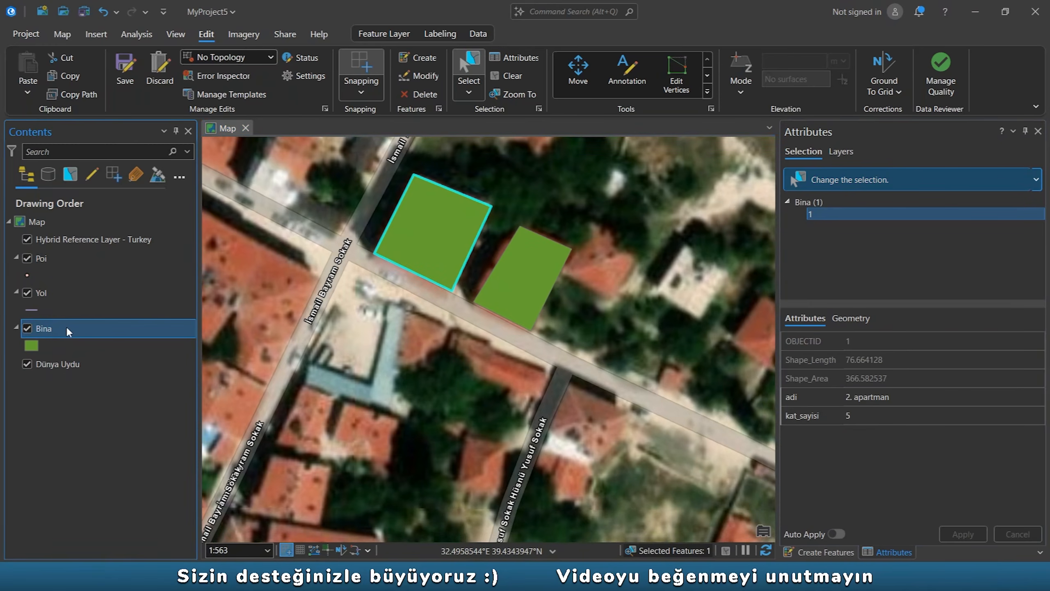
right_click(66, 326)
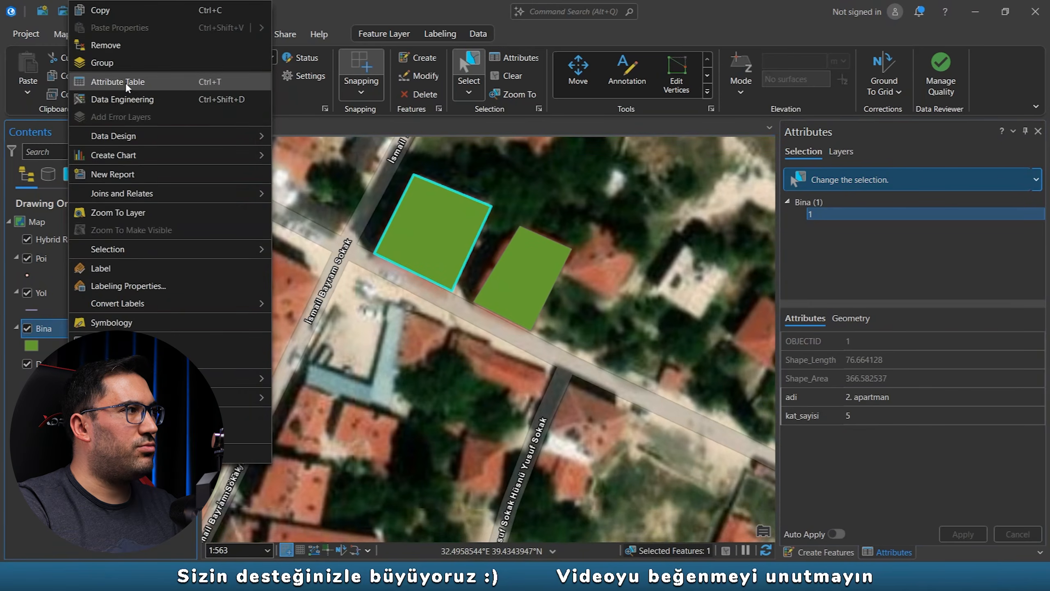
left_click(125, 82)
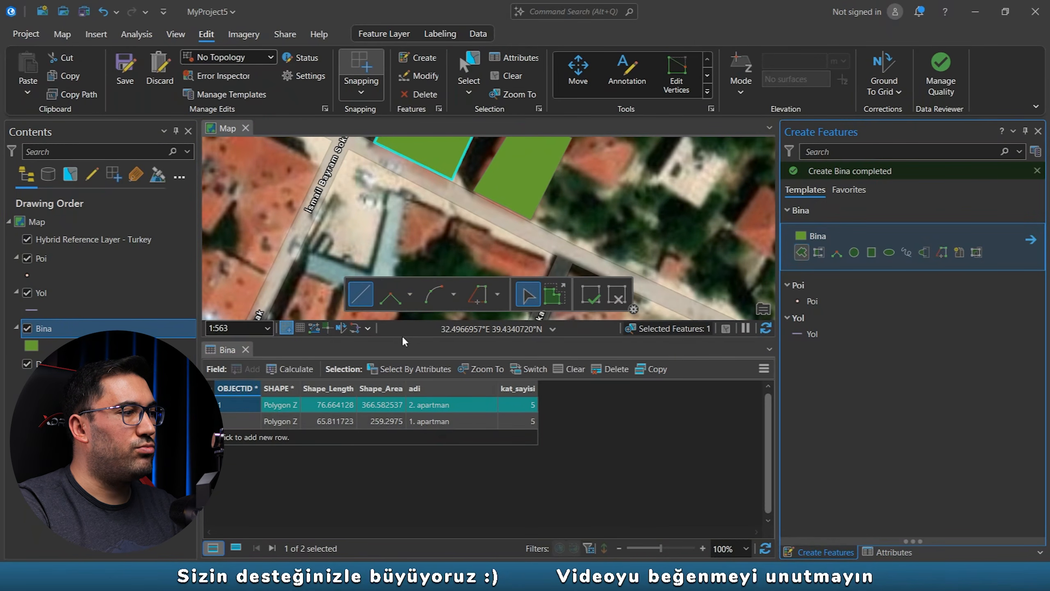
left_click_drag(413, 338, 413, 392)
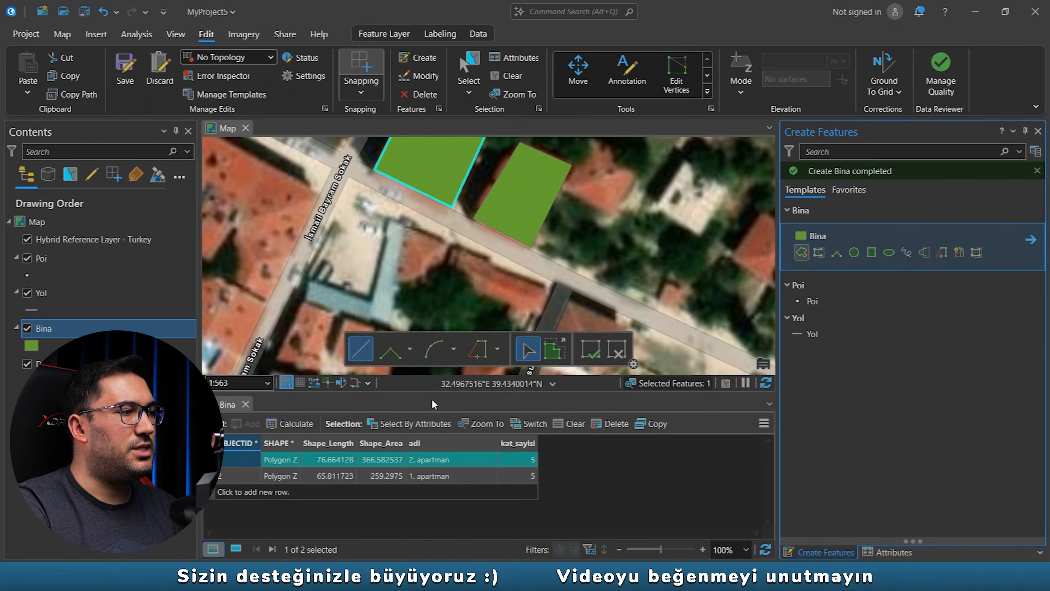
left_click(894, 550)
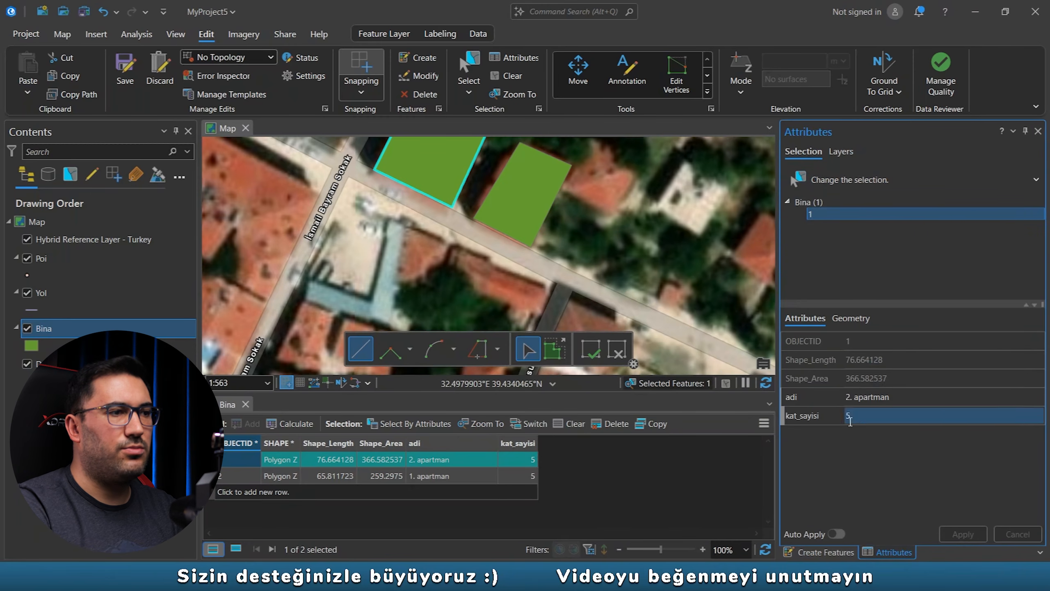
left_click_drag(430, 391, 423, 344)
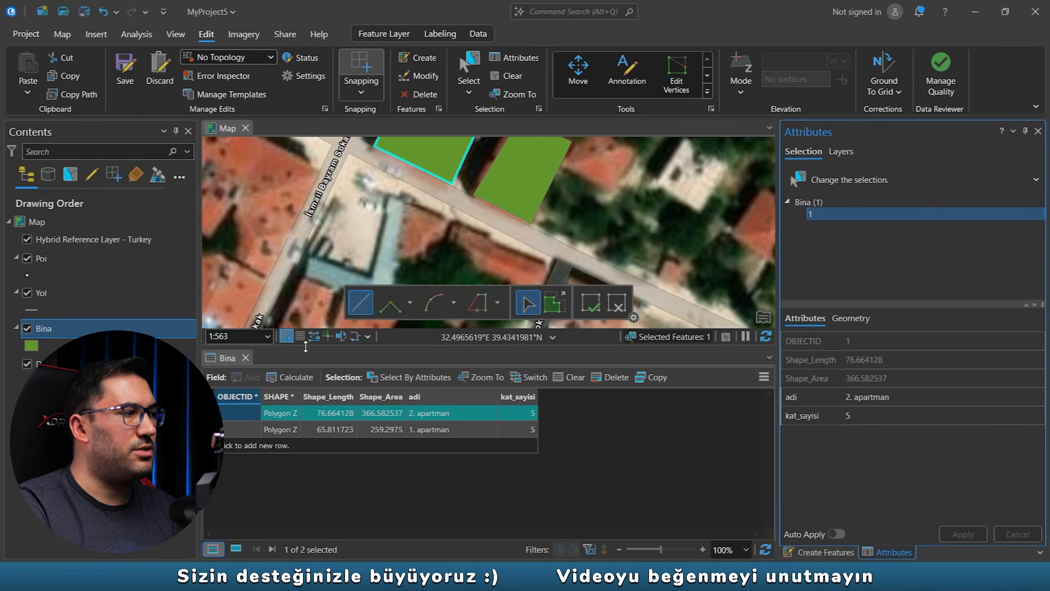
Step: Digitize the red-roofed building beside the road bend further east as a four-corner Bina polygon, undoing the misplaced corner, and finish the sketch
scroll(327, 226, "down", 2)
left_click_drag(340, 208, 500, 246)
left_click_drag(409, 206, 559, 260)
left_click_drag(519, 225, 249, 240)
left_click_drag(662, 211, 395, 152)
scroll(424, 195, "up", 2)
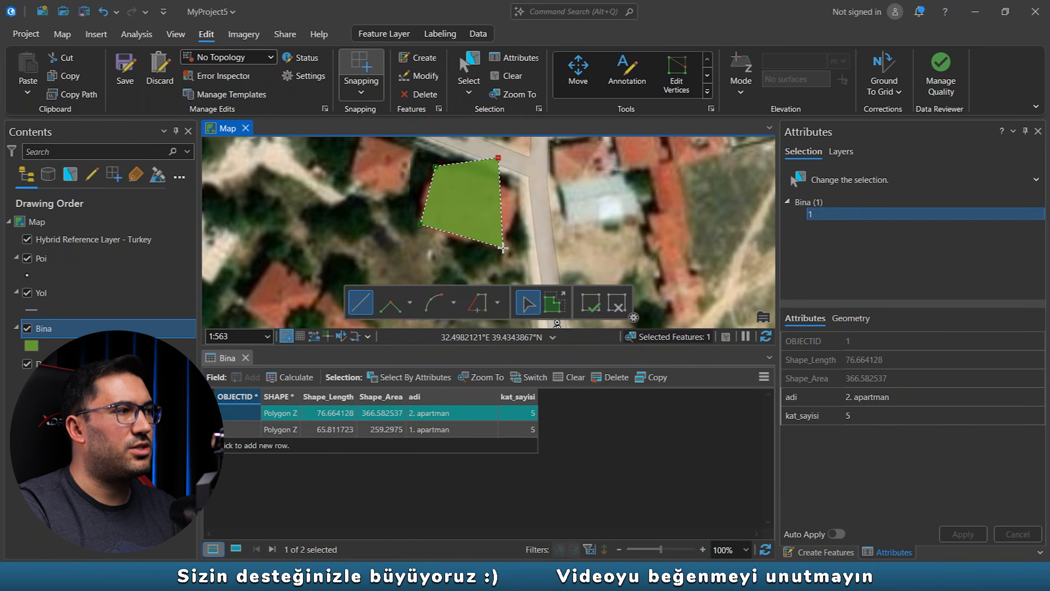
left_click(497, 163)
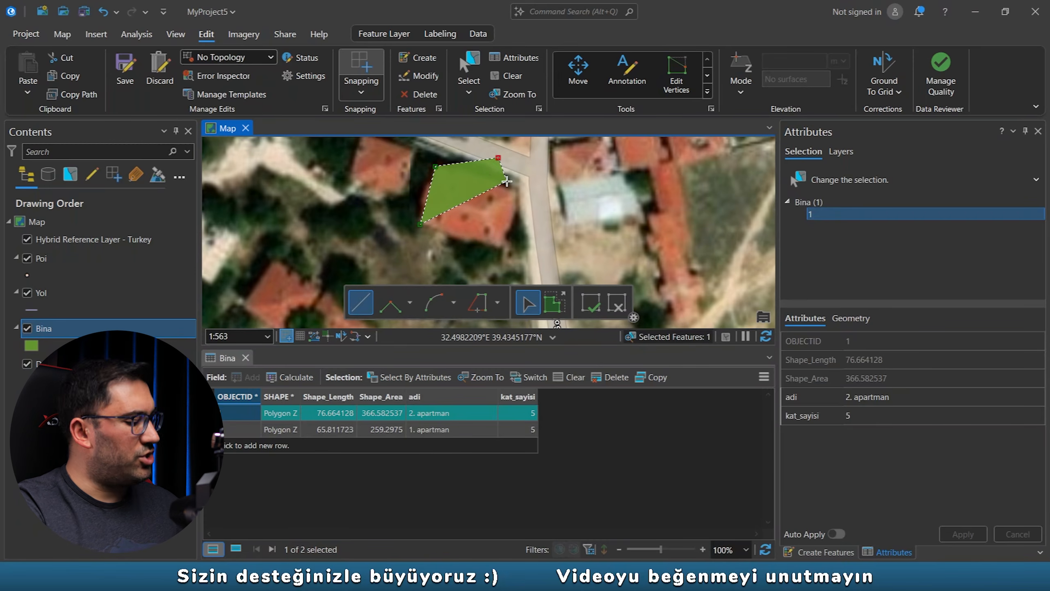
key("ctrl+z")
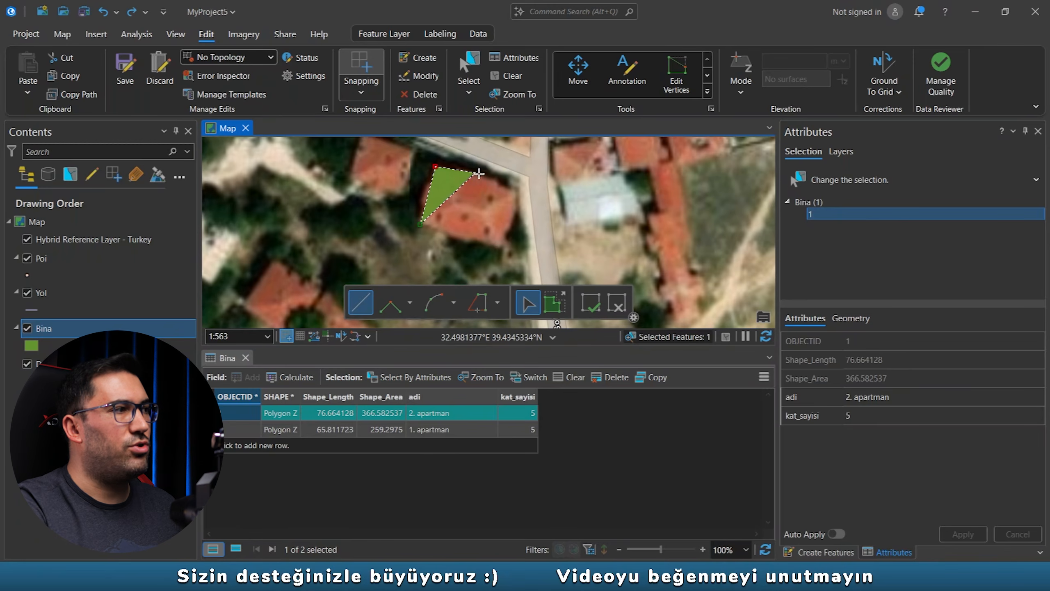
left_click(520, 191)
left_click(504, 249)
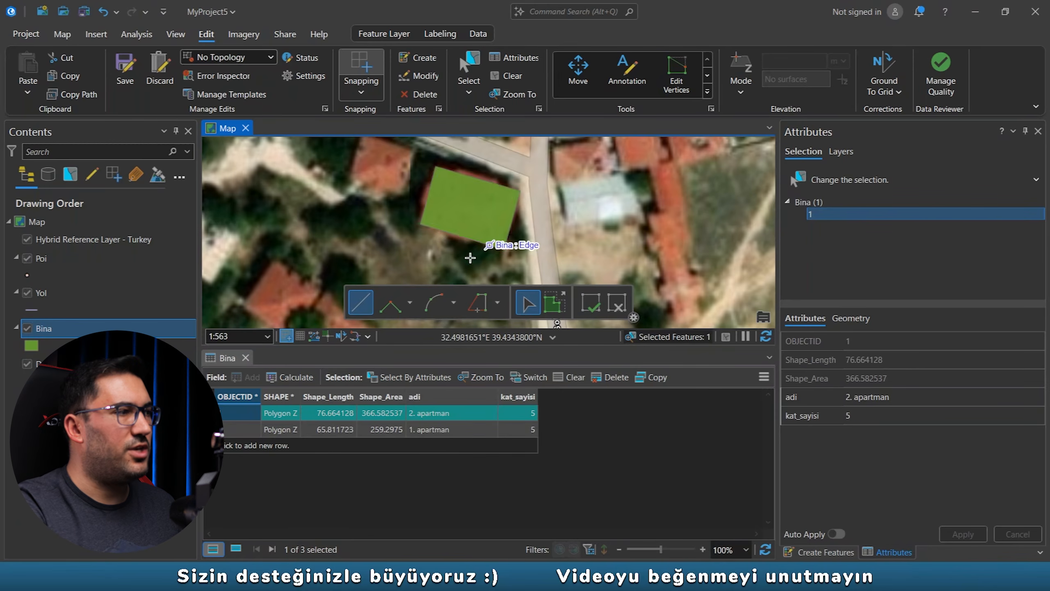
key("F2")
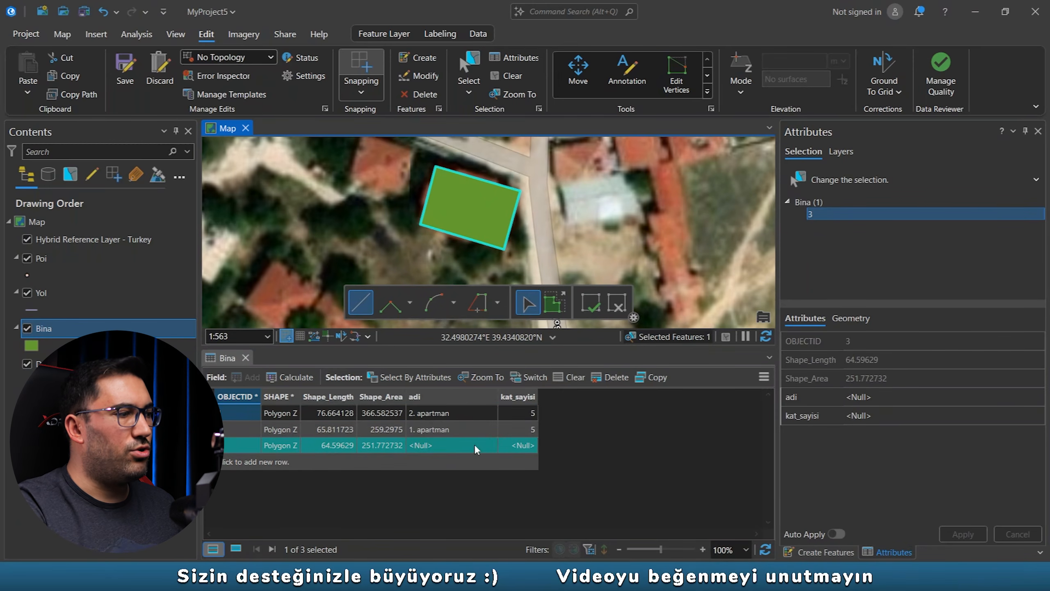
Step: Enter "3. apartman" as adi and 4 as kat_sayisi for the third building directly in the Bina attribute table
left_click(456, 451)
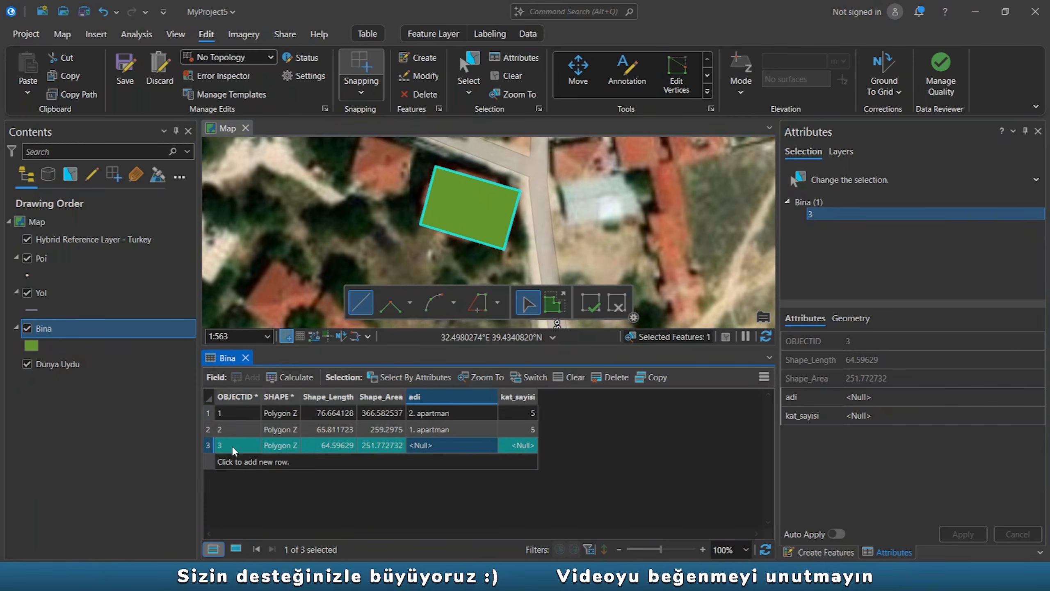
left_click(423, 446)
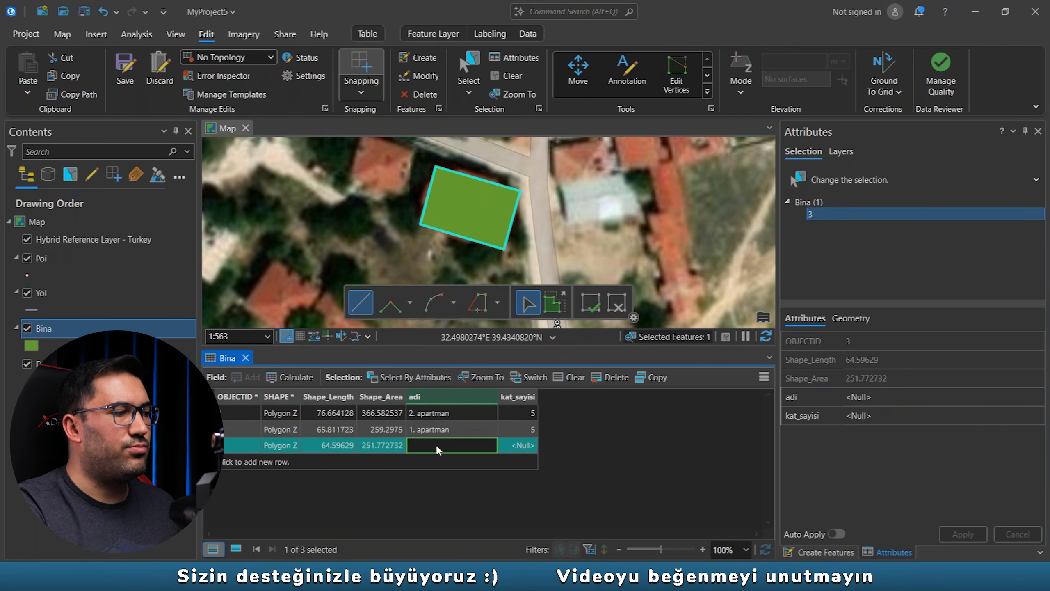
type("3. apartmana")
key("BackSpace")
double_click(519, 442)
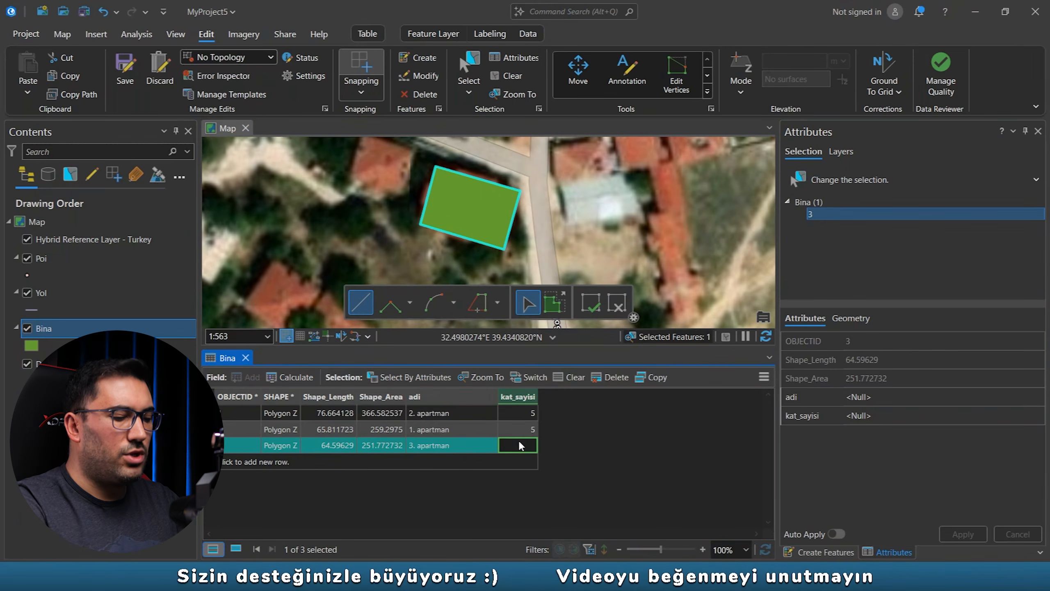
type("4")
key("Return")
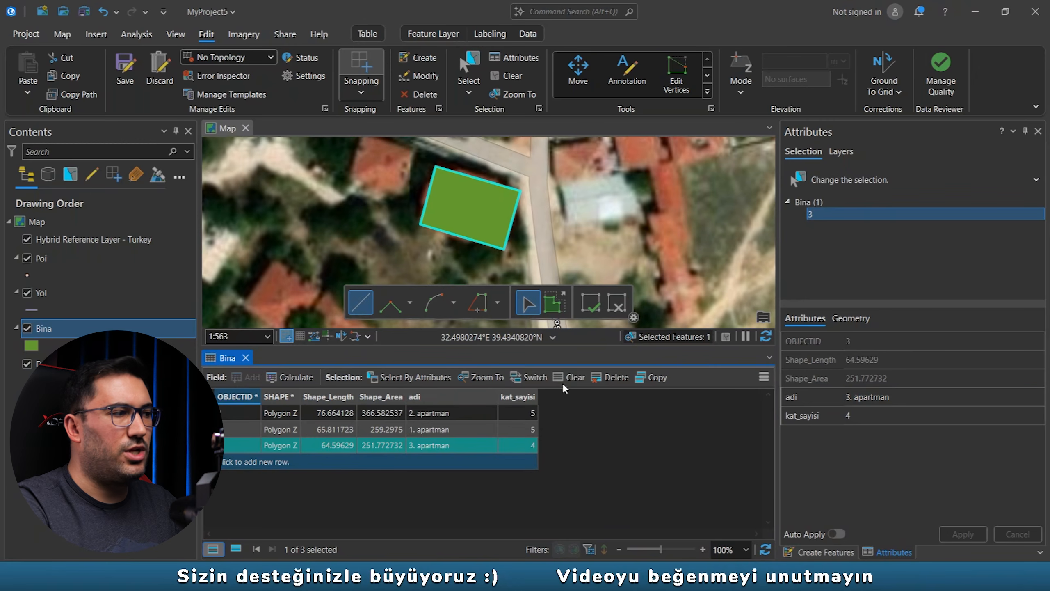
Step: Dock the Bina attribute table as a tab beside the map and switch between the map and the table
left_click_drag(234, 359, 490, 373)
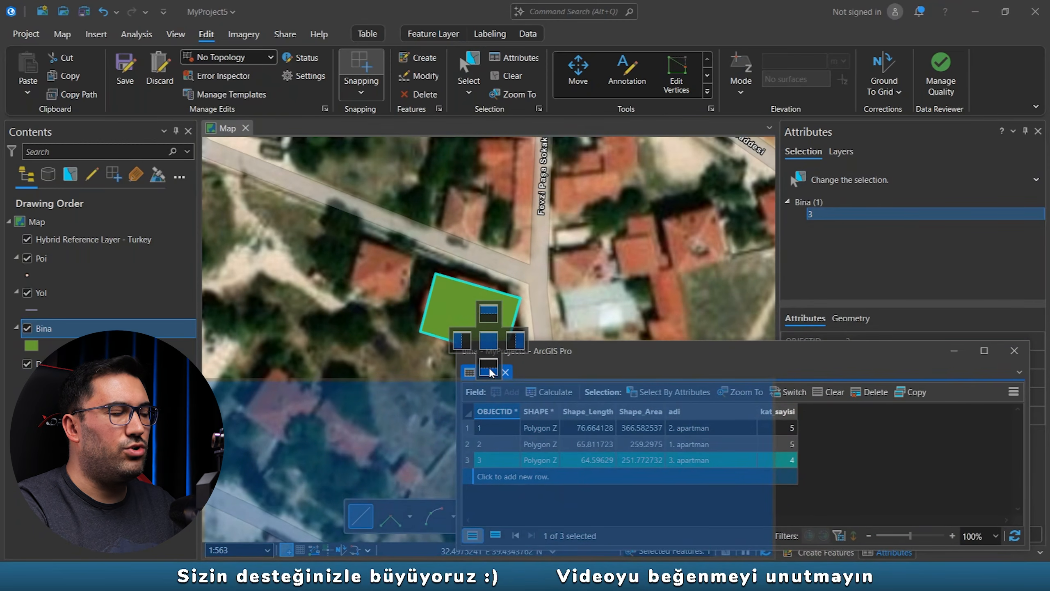
left_click_drag(490, 372, 492, 343)
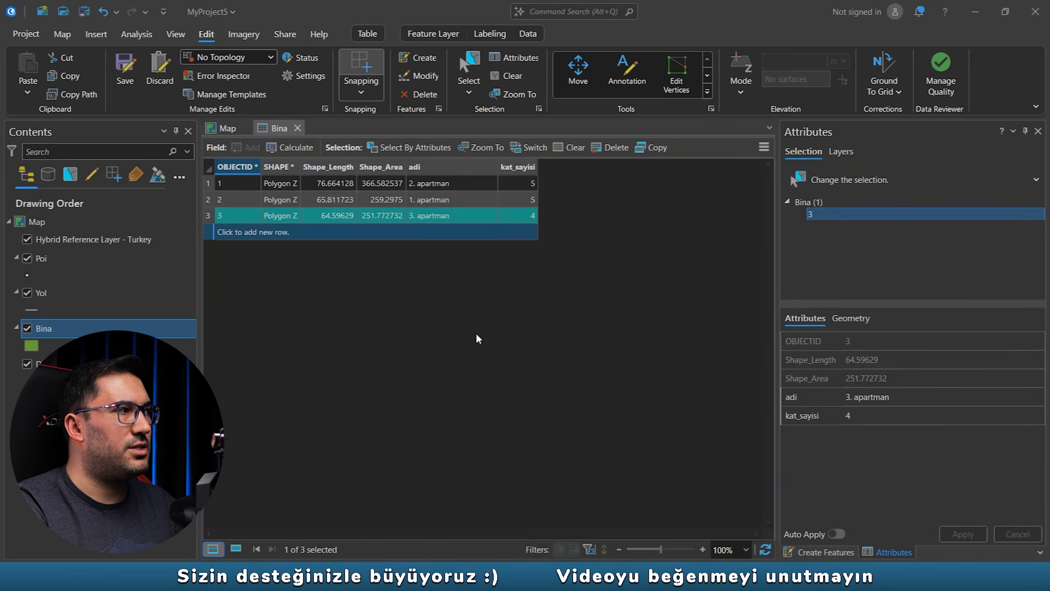
left_click(240, 129)
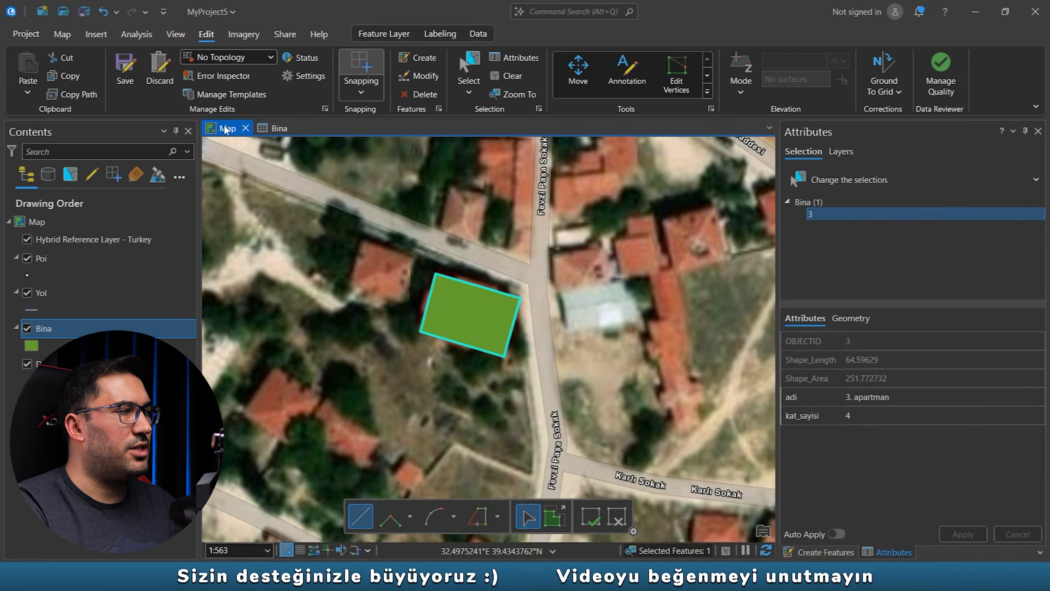
left_click(273, 129)
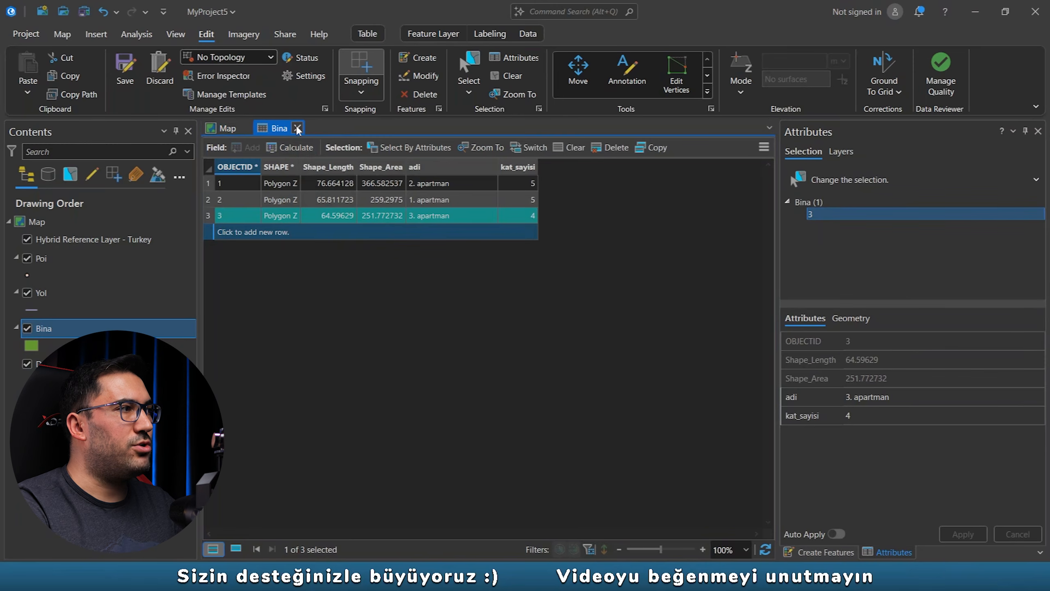
Step: Move the Bina attribute table back below the map and close it
left_click_drag(279, 129, 487, 370)
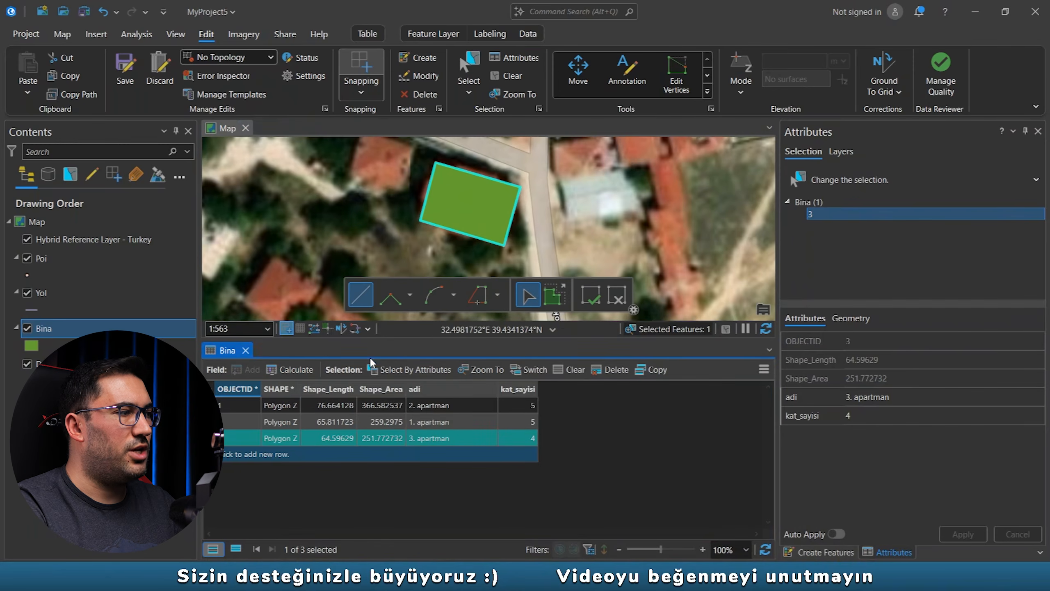
left_click(245, 350)
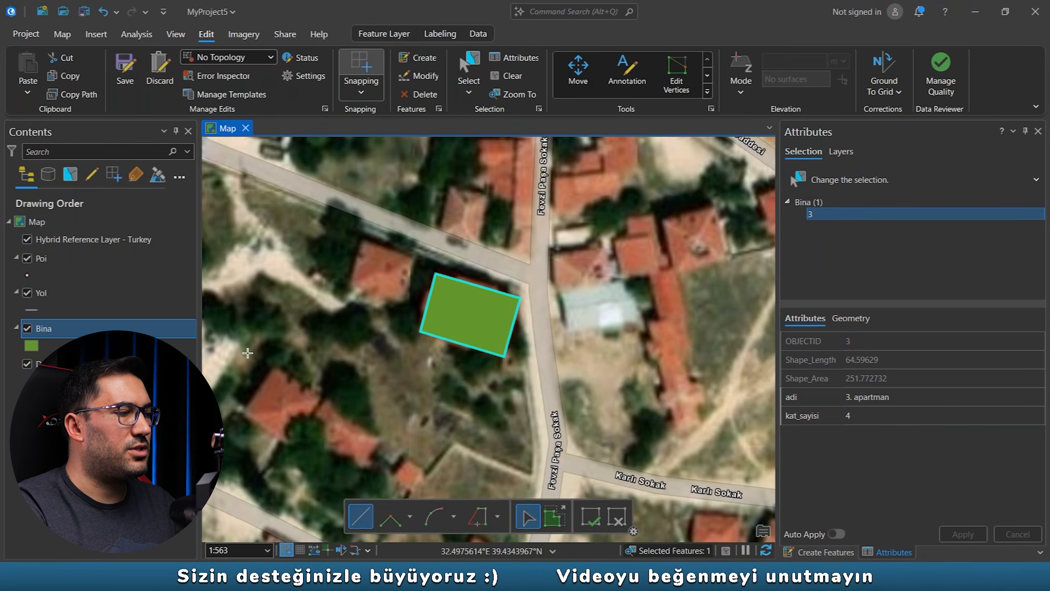
Step: Hide the Hybrid Reference Layer - Turkey and Dünya Uydu layers over an area without Bina buildings
scroll(514, 334, "down", 3)
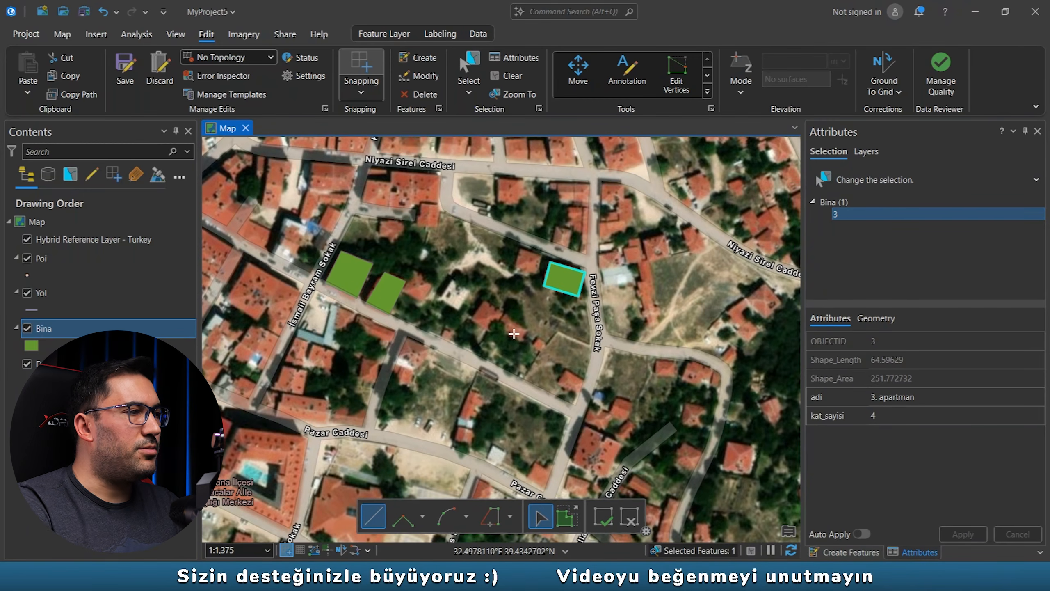
left_click_drag(604, 307, 525, 335)
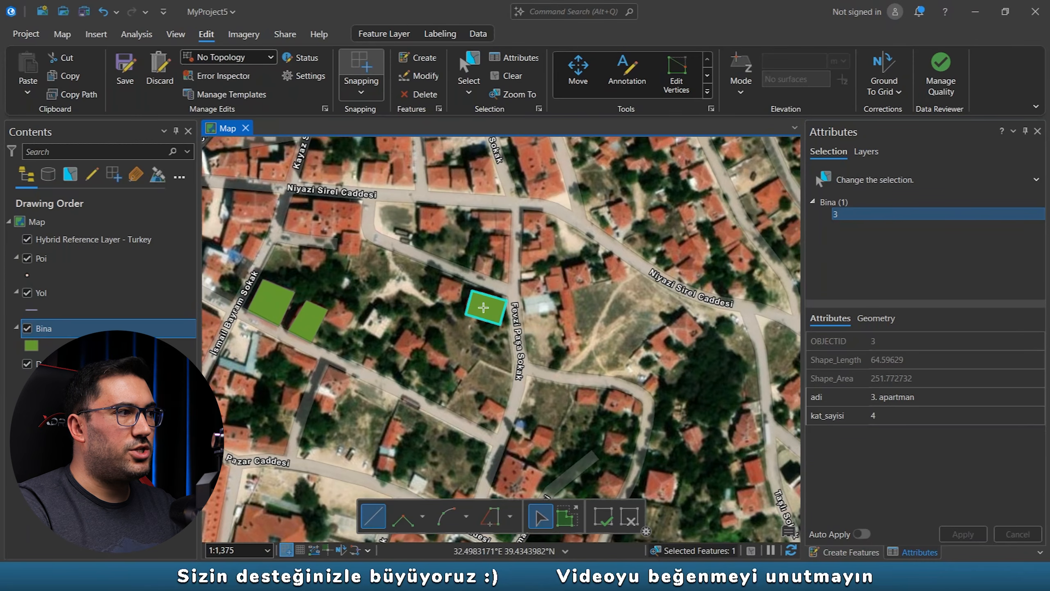
left_click_drag(371, 355, 474, 224)
left_click_drag(433, 331, 579, 180)
left_click(27, 239)
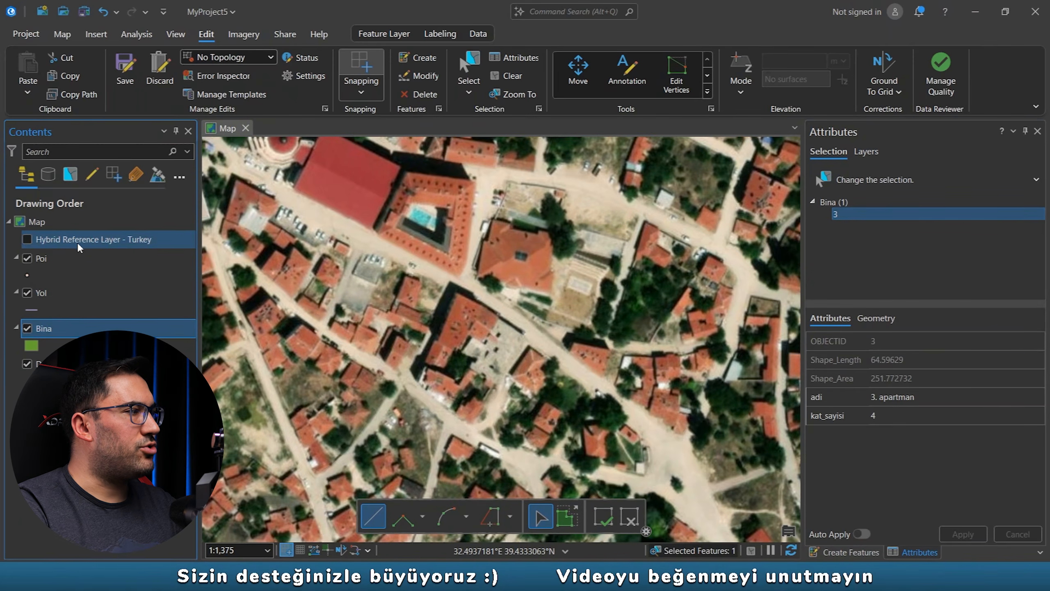
left_click(27, 364)
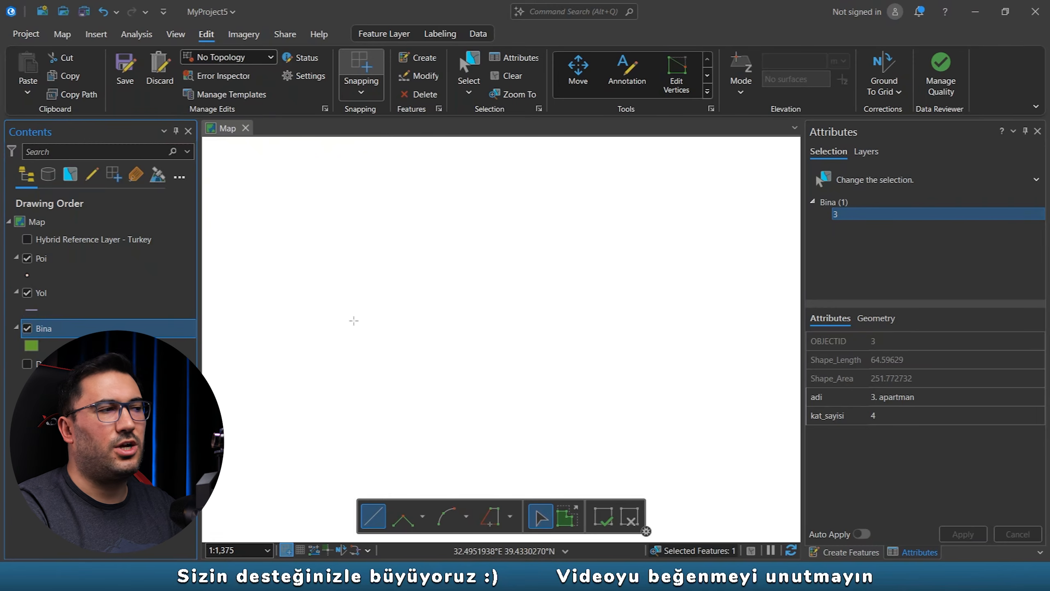
Step: Draw a seven-sided Bina polygon on the blank map, with a shape length of about 371 and area of about 9246
left_click(310, 310)
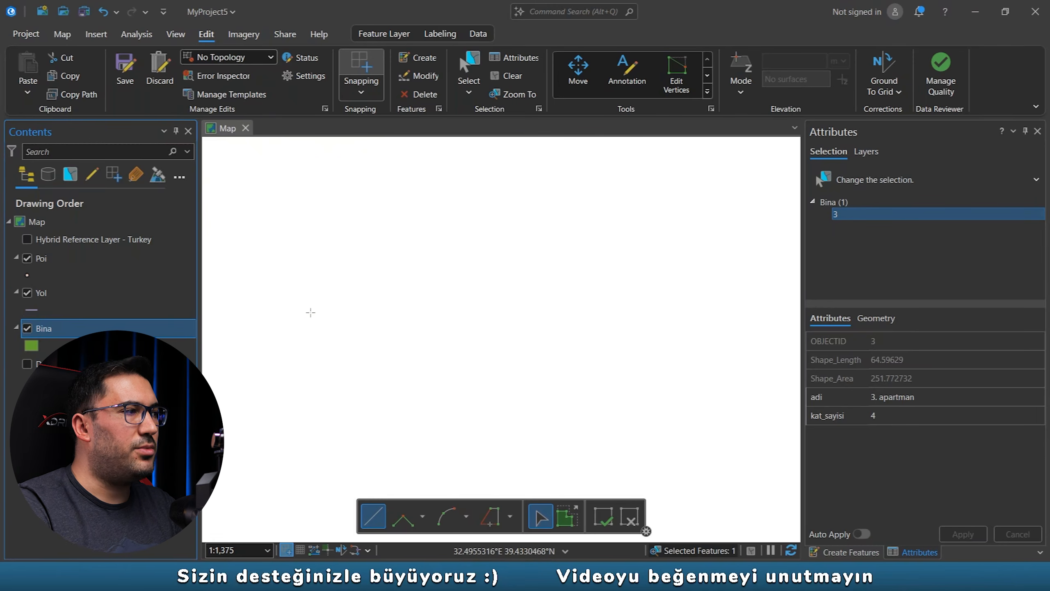
left_click(382, 248)
left_click(505, 308)
left_click(536, 384)
left_click(422, 435)
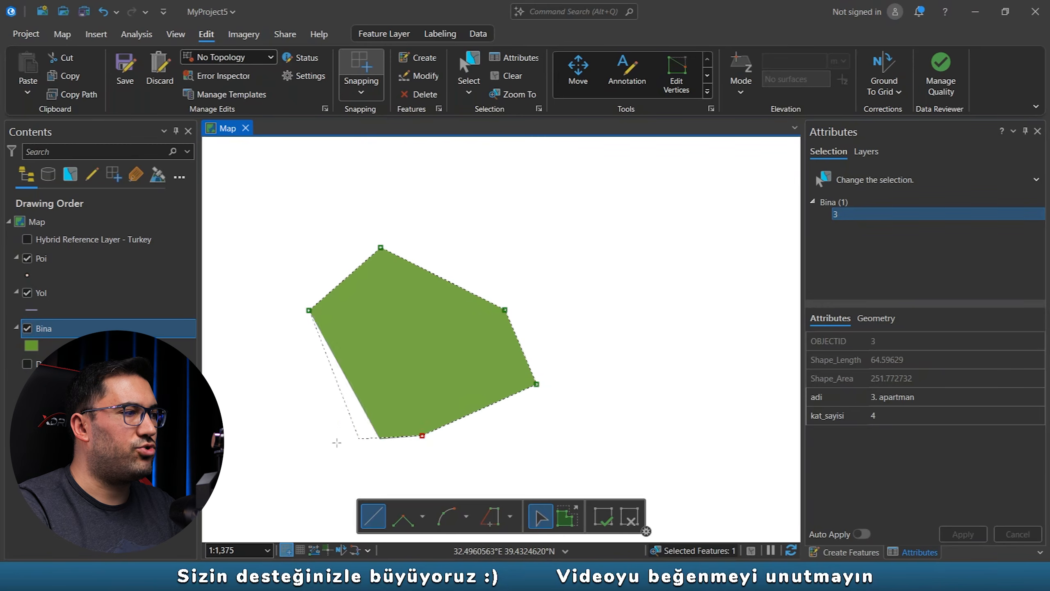
left_click(324, 443)
double_click(276, 346)
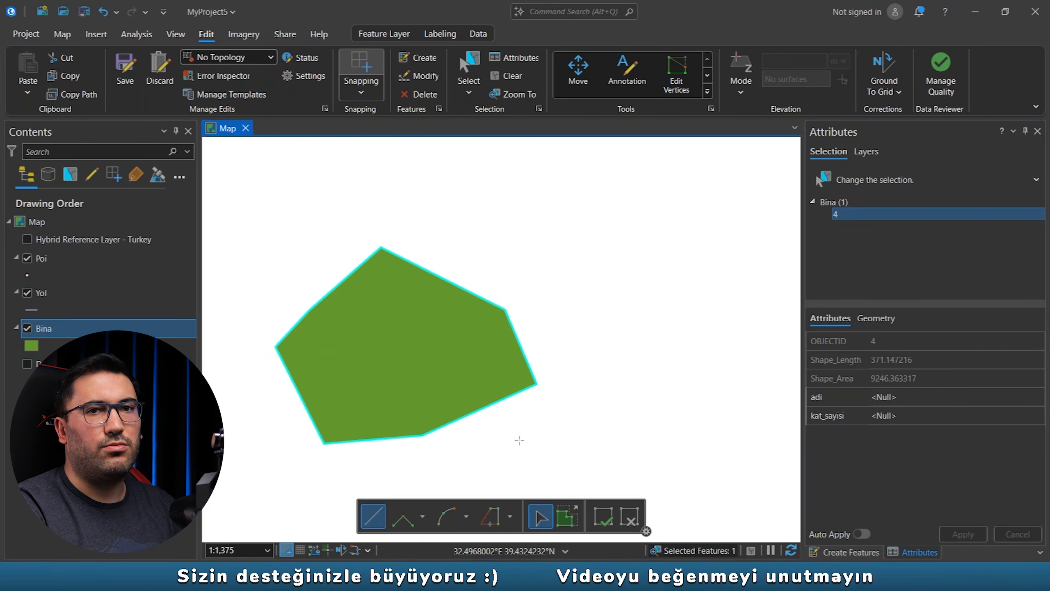
Step: Draw an adjoining seven-sided Bina polygon snapped to four of the first polygon's vertices, with an area of about 14978
left_click(380, 248)
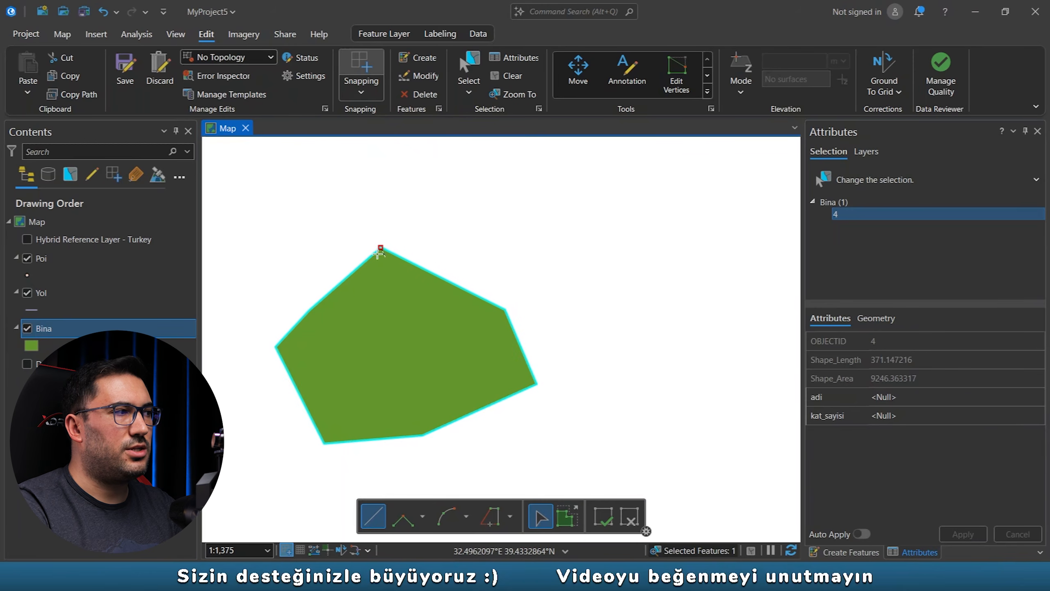
left_click(504, 309)
left_click(536, 384)
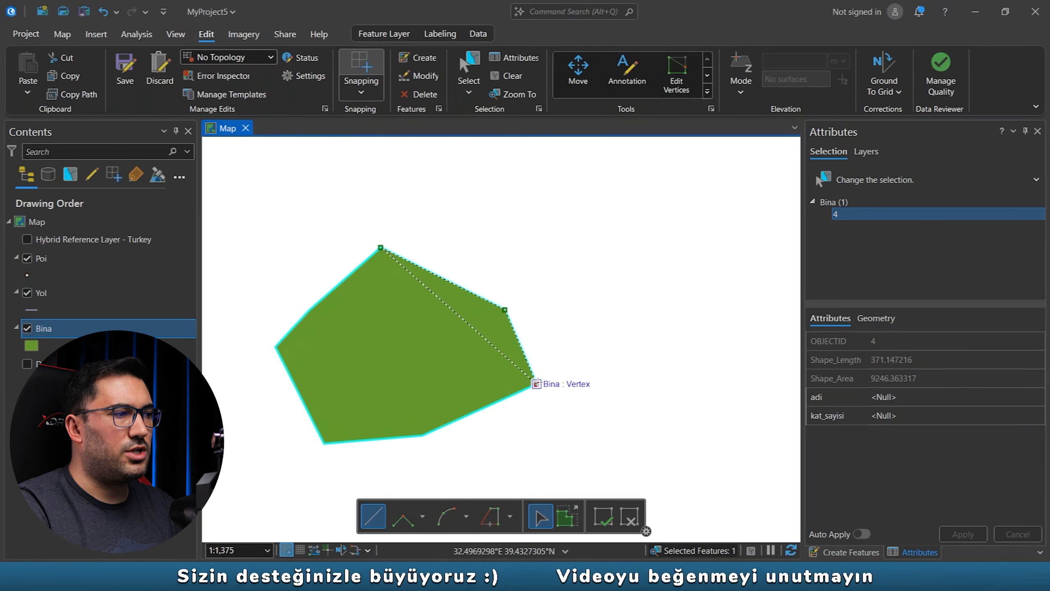
left_click(421, 435)
left_click(698, 491)
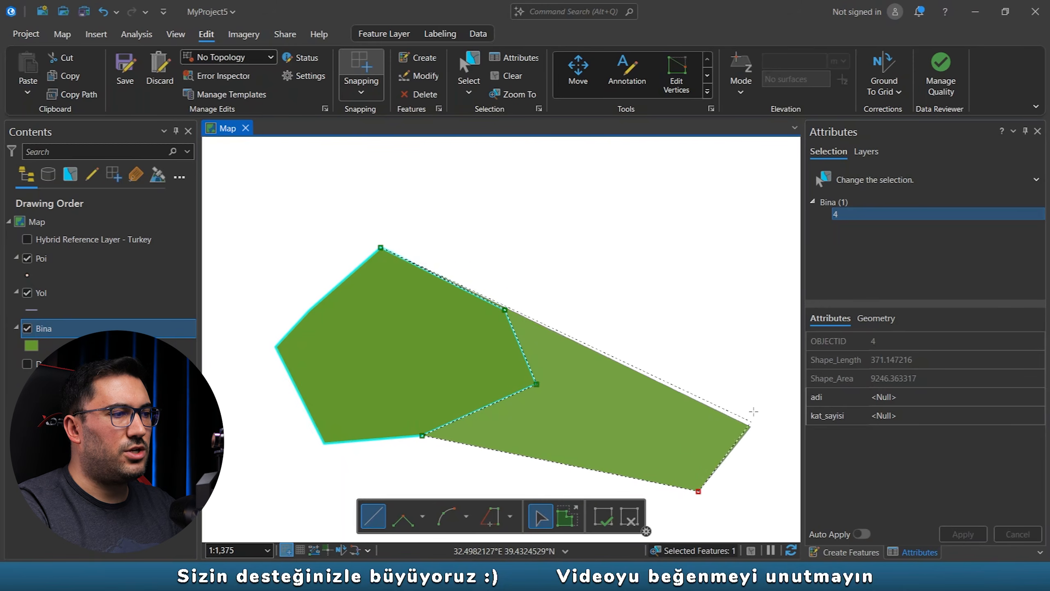
left_click(763, 304)
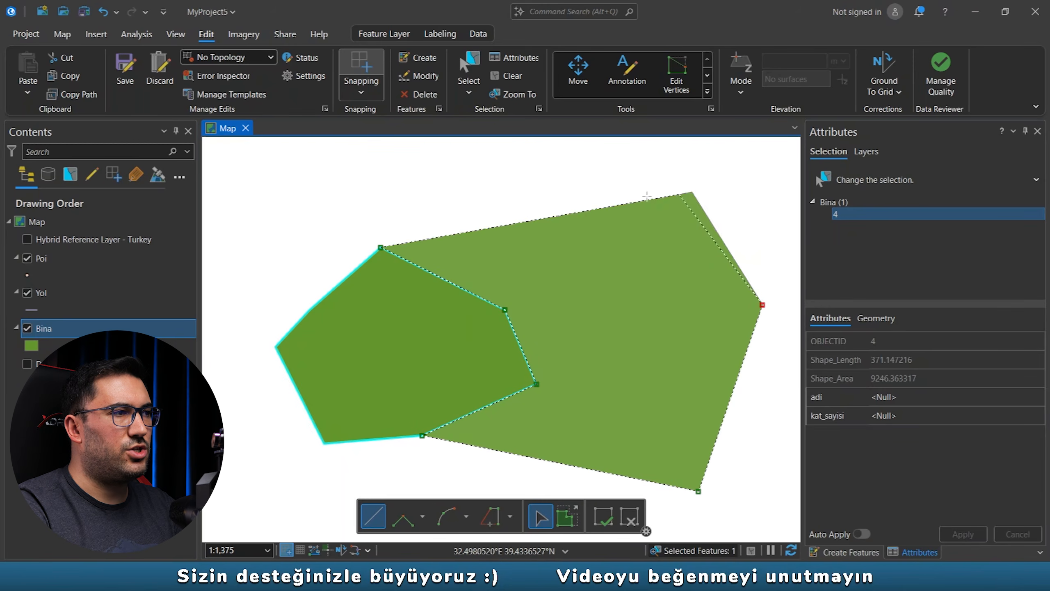
double_click(430, 224)
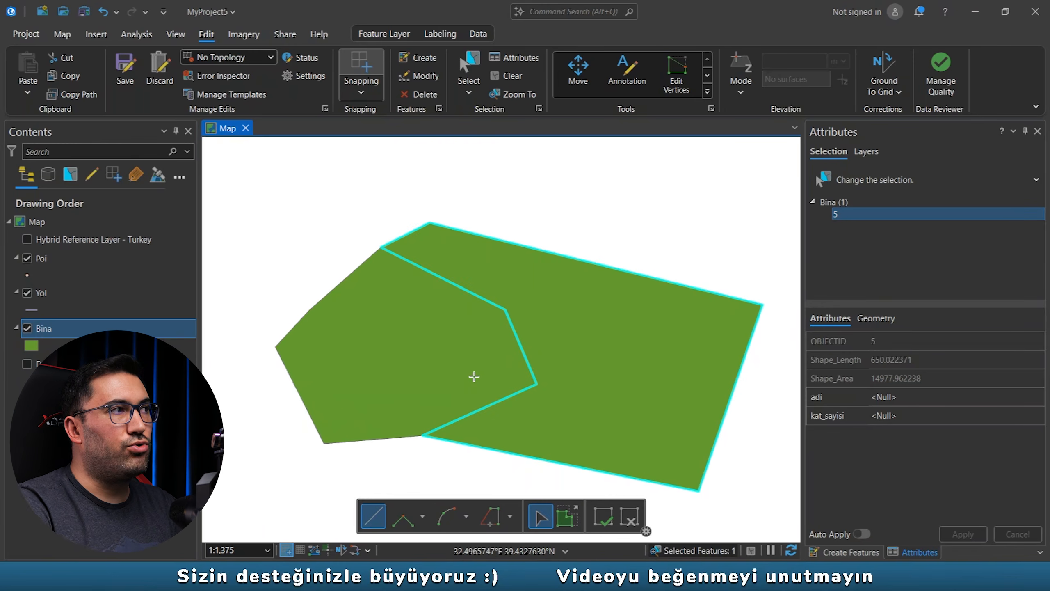
Step: Delete the selected adjoining Bina polygon
left_click(468, 68)
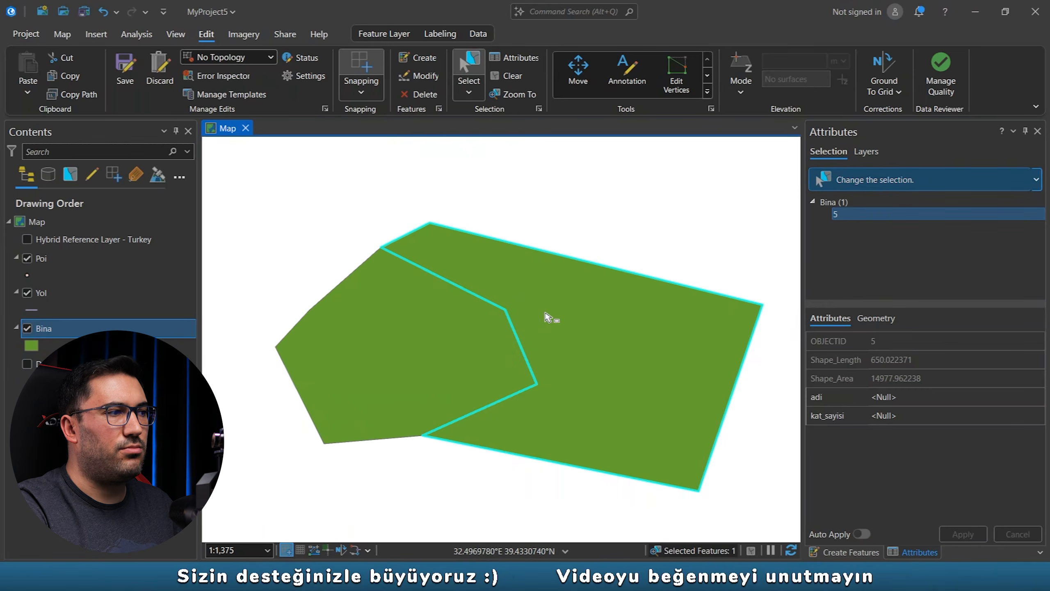
key("Delete")
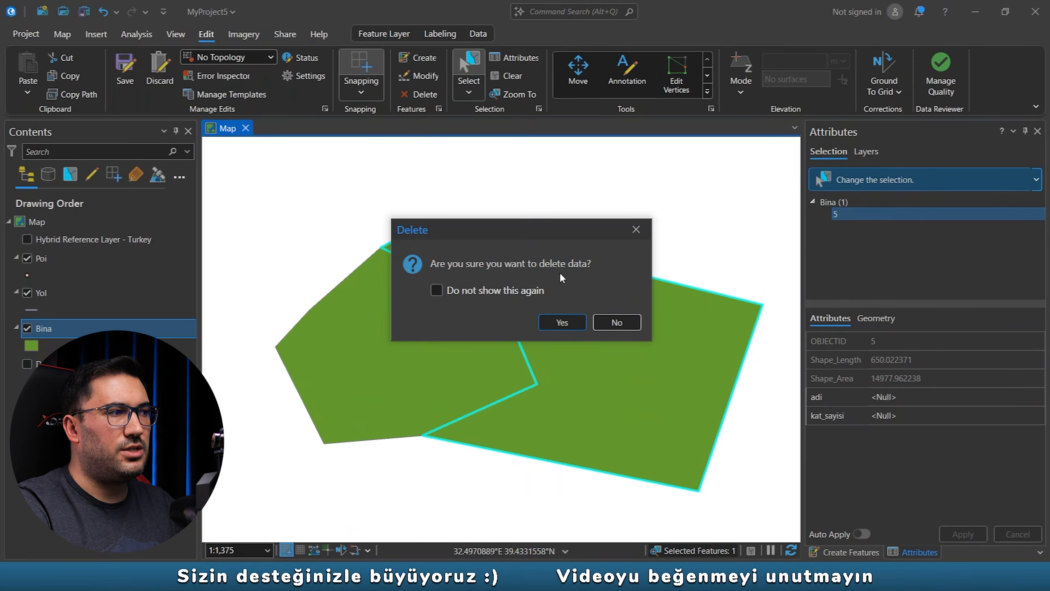
left_click(571, 324)
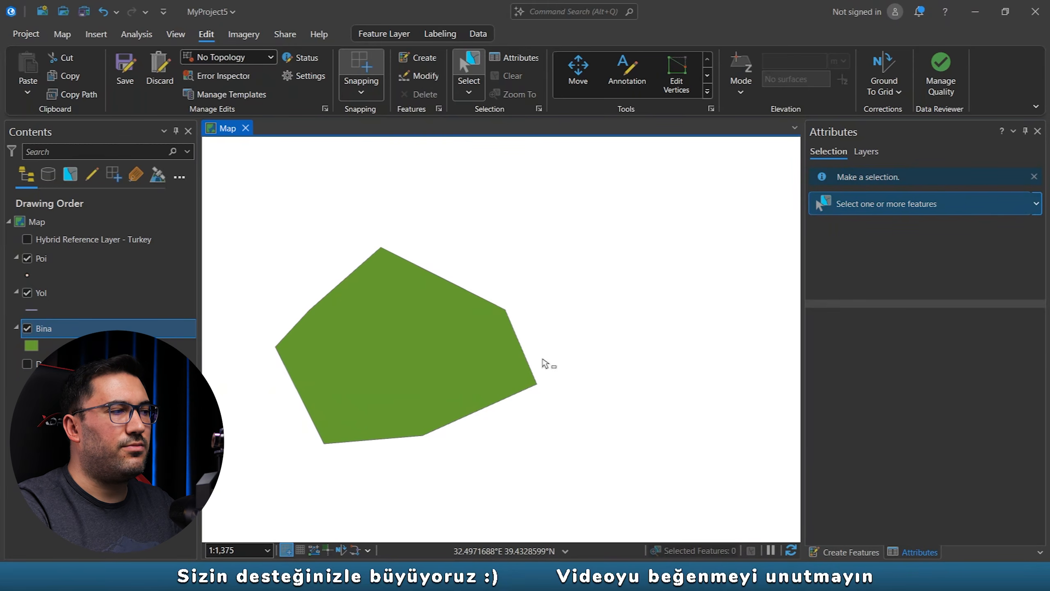
Step: Create an adjoining Bina polygon with Autocomplete Polygon, tracing only its outer boundary between two vertices of the existing polygon
left_click(854, 551)
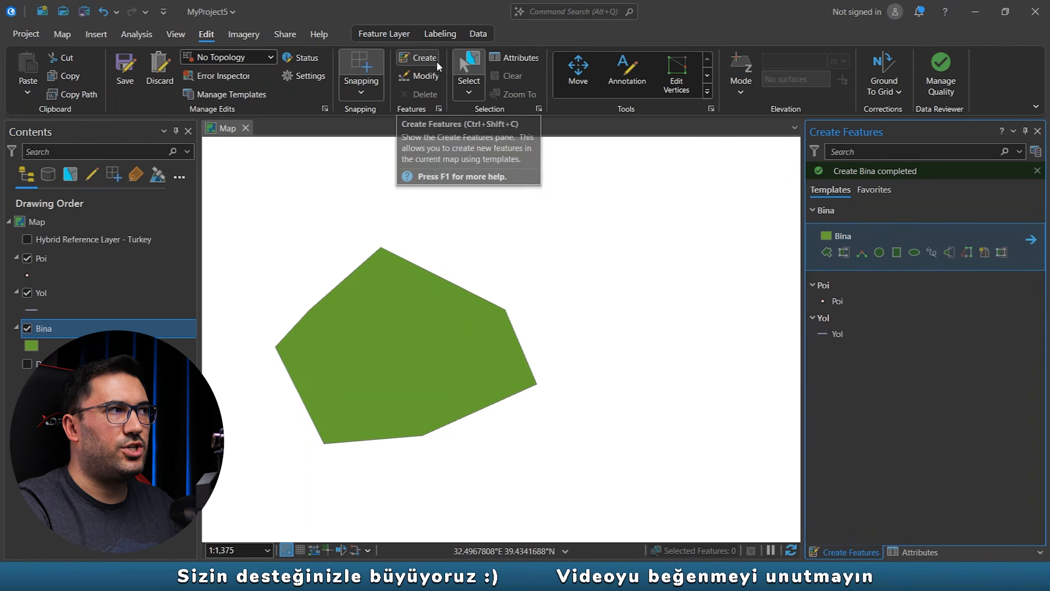
left_click(844, 251)
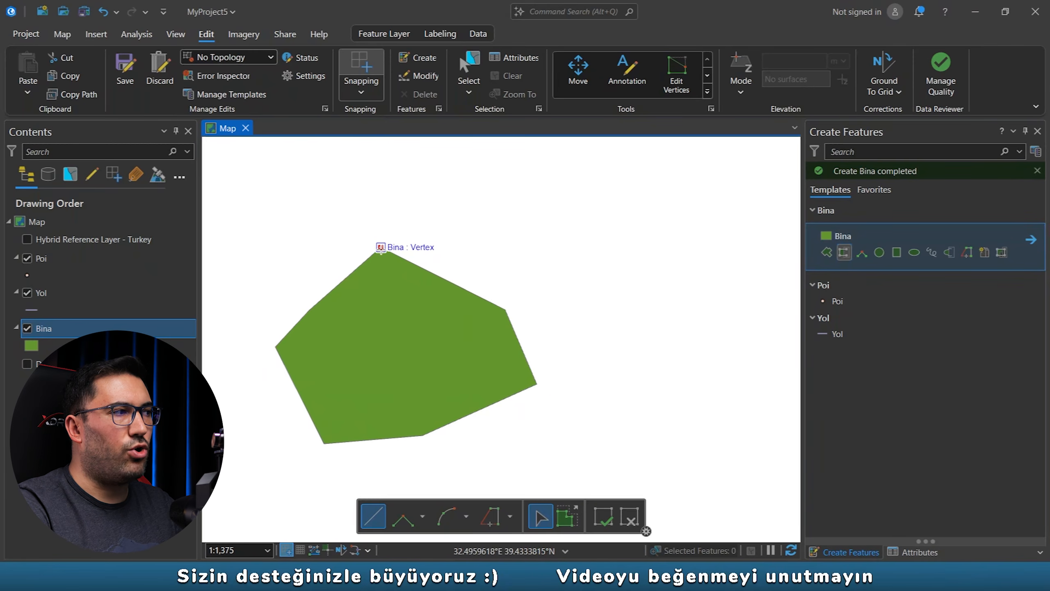
left_click(380, 248)
left_click(384, 174)
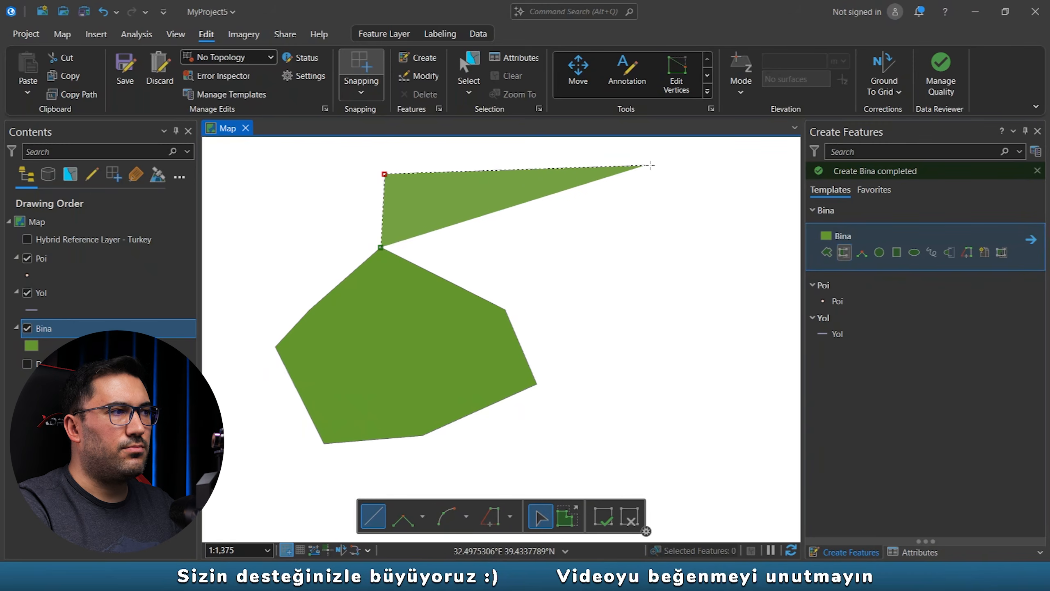
left_click(739, 193)
left_click(766, 449)
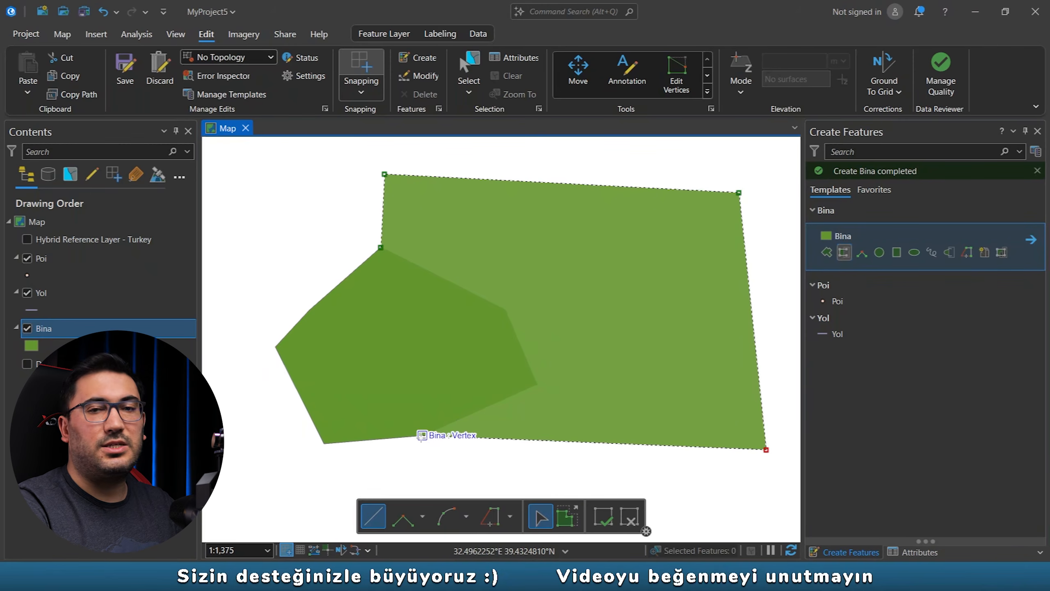
left_click(421, 435)
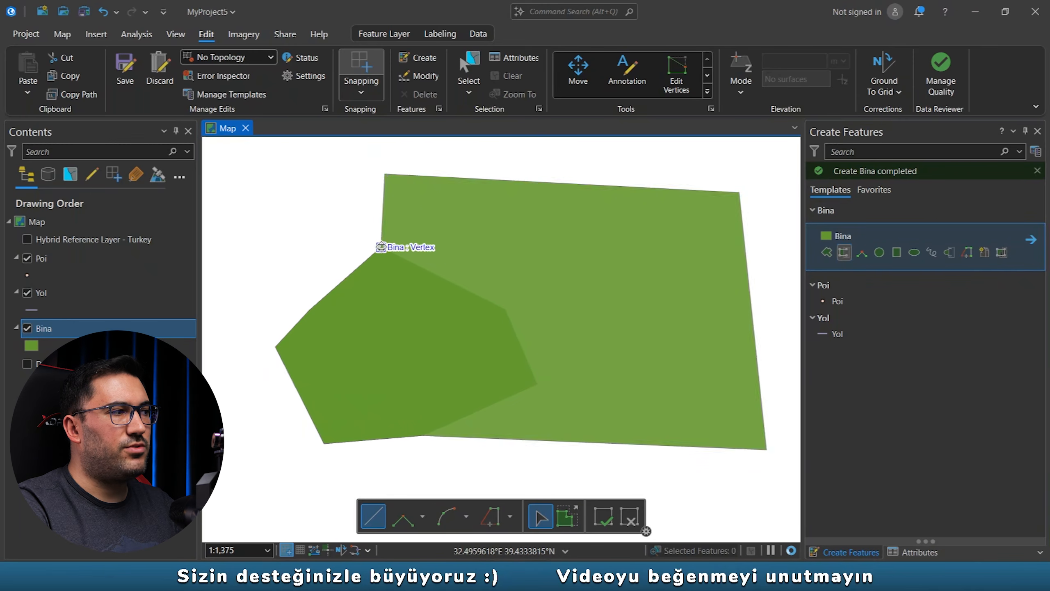
double_click(380, 247)
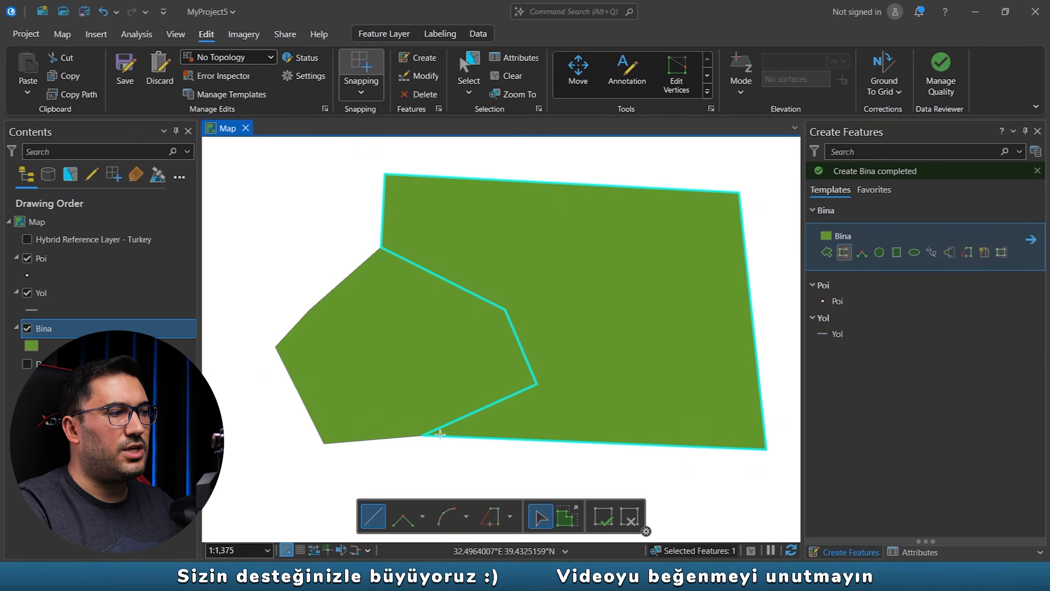
left_click(844, 254)
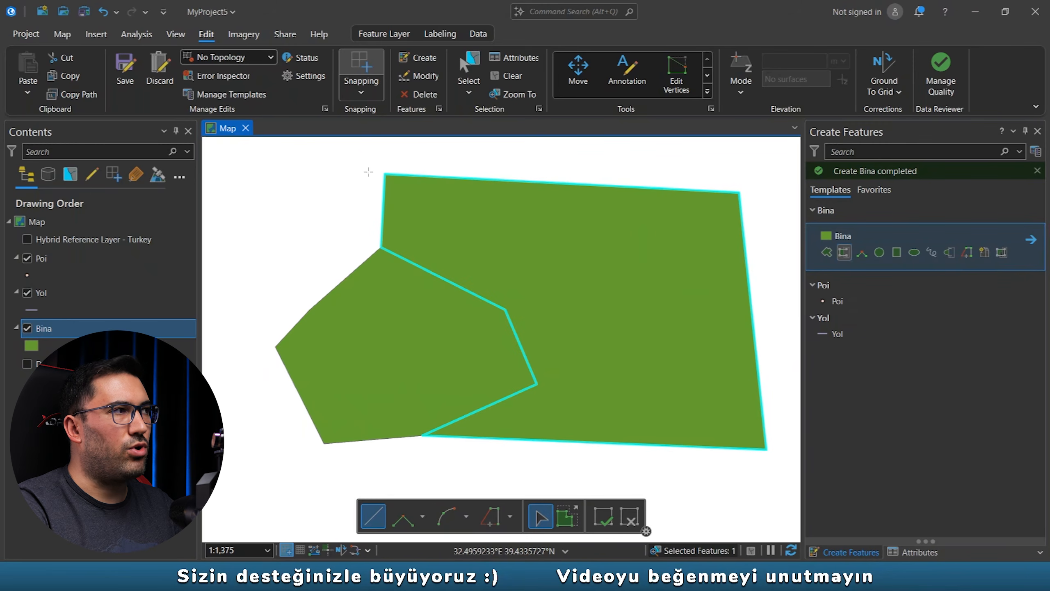
Step: Delete both practice Bina polygons from the blank map
left_click(470, 64)
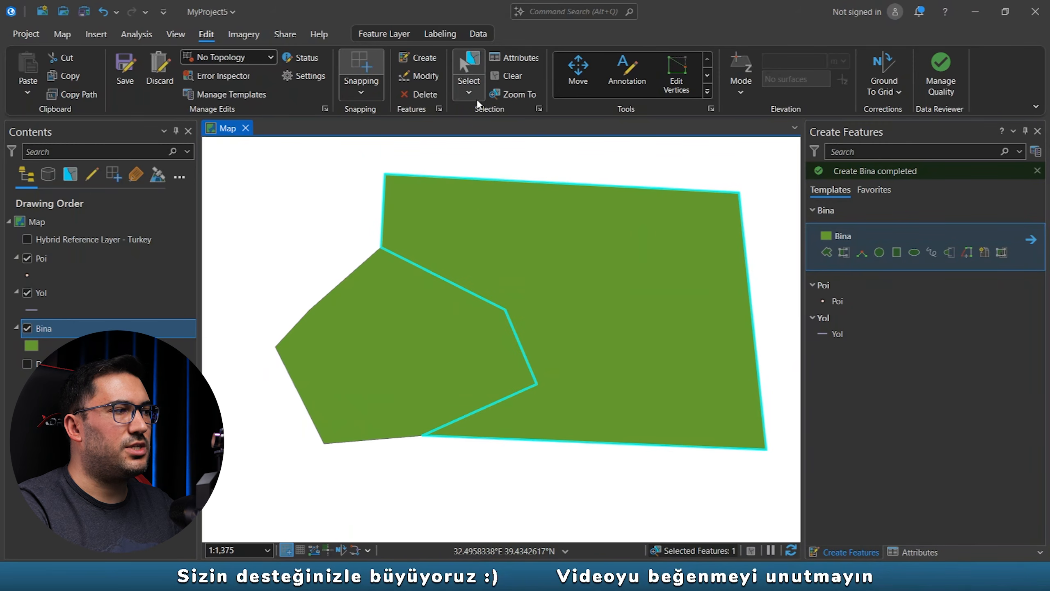
left_click(449, 325)
left_click(559, 299)
key("Delete")
left_click(562, 323)
left_click(463, 356)
key("Delete")
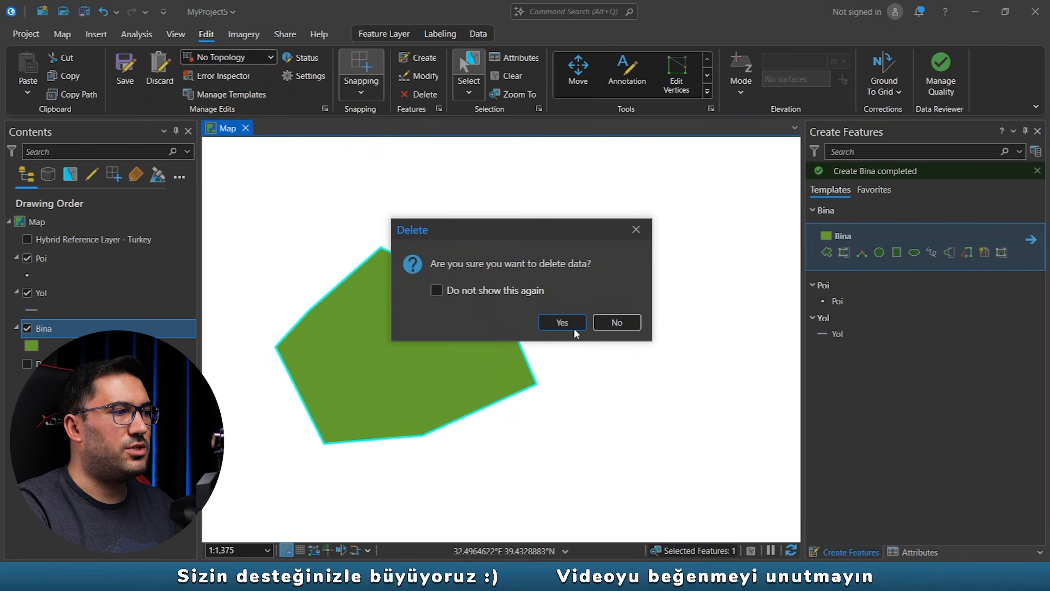
left_click(575, 330)
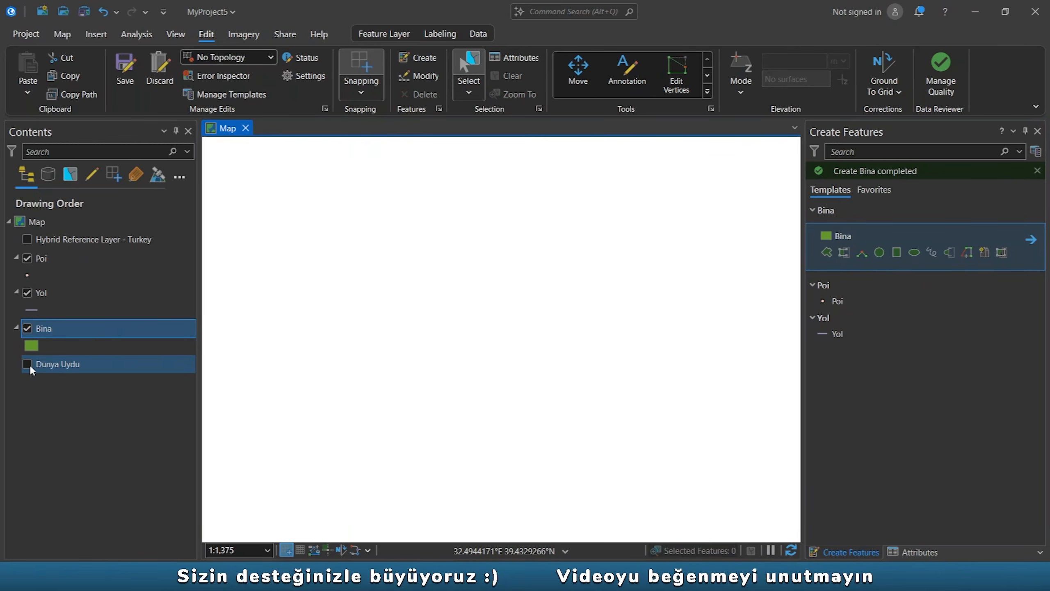
Step: Show the Dünya Uydu and Hybrid Reference Layer - Turkey layers again
left_click(27, 364)
left_click(27, 239)
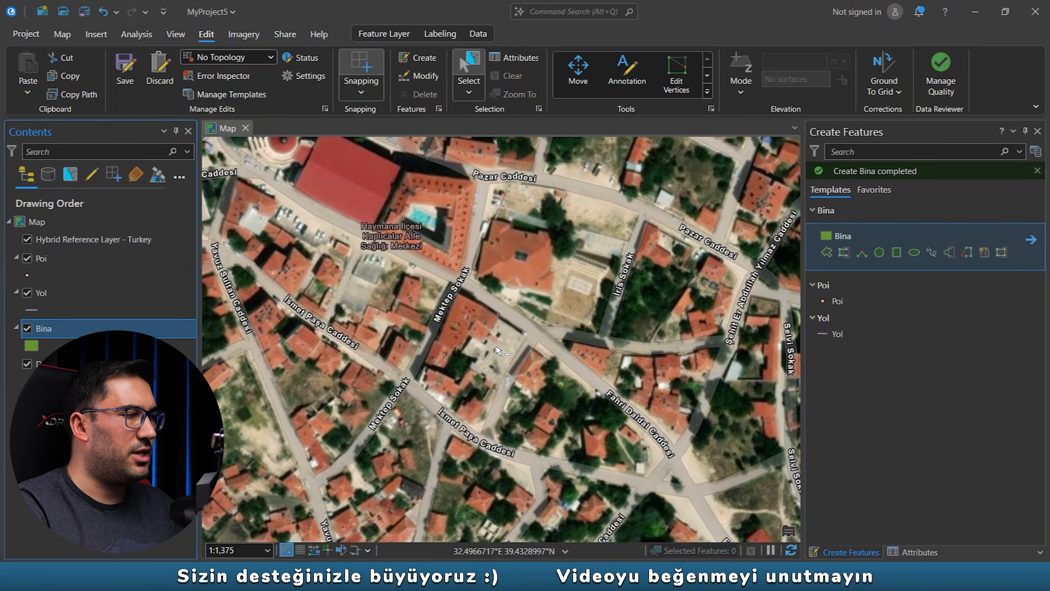
Step: Save all edits made to the building data
scroll(498, 351, "down", 4)
scroll(549, 277, "up", 4)
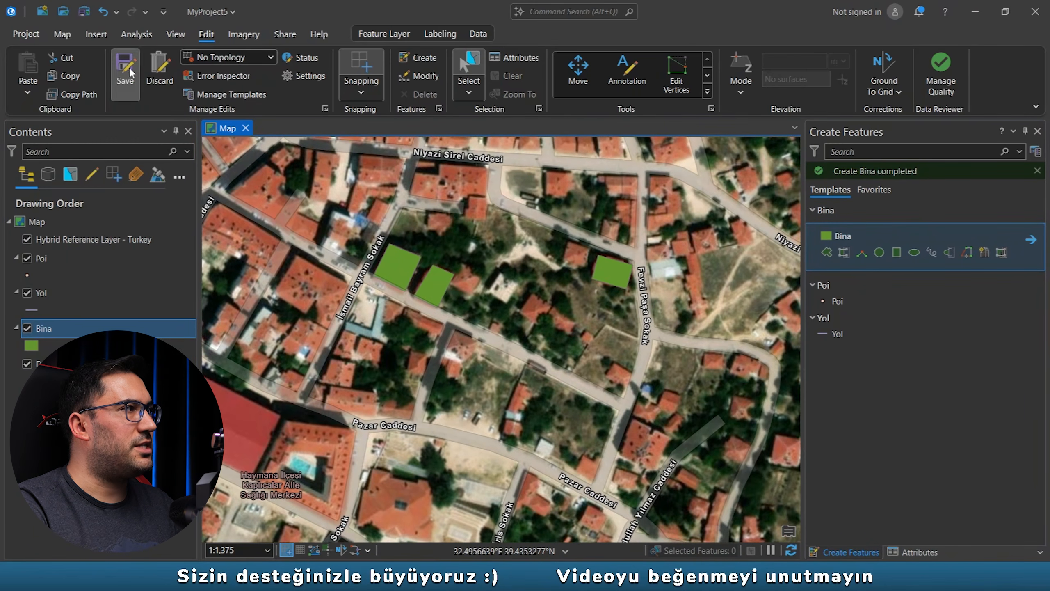
left_click(129, 68)
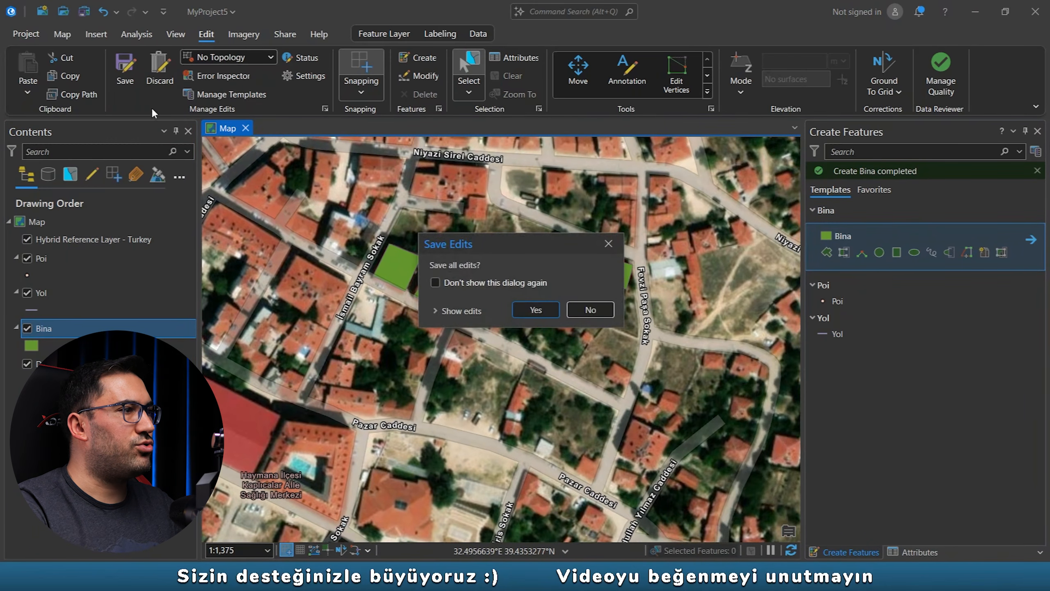
left_click(537, 311)
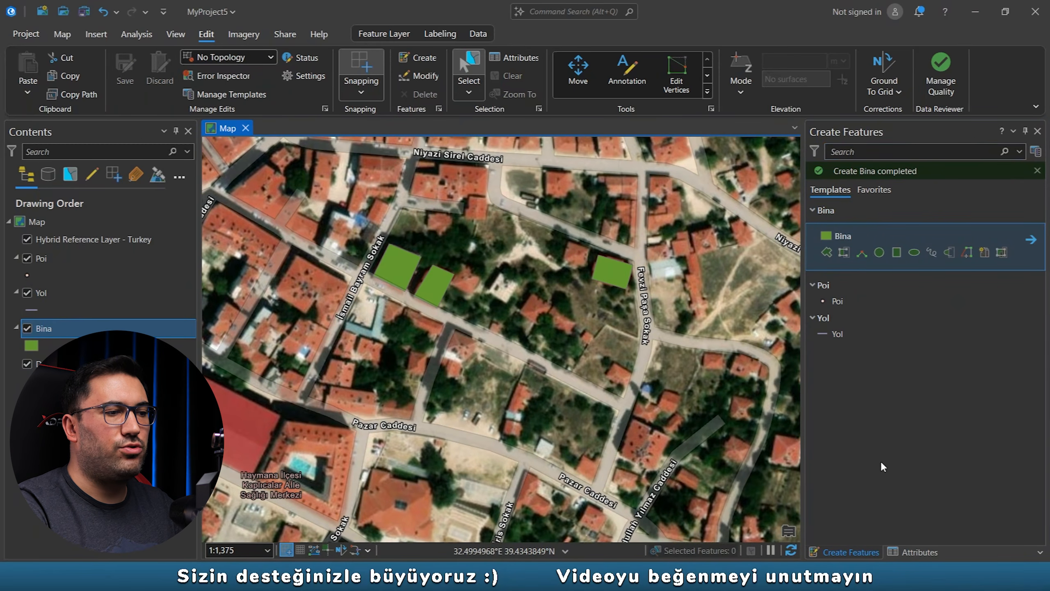
Step: Digitize a Yol line along the street running from İsmail Bayram Sokak to Fevzi Paşa Sokak
left_click(861, 552)
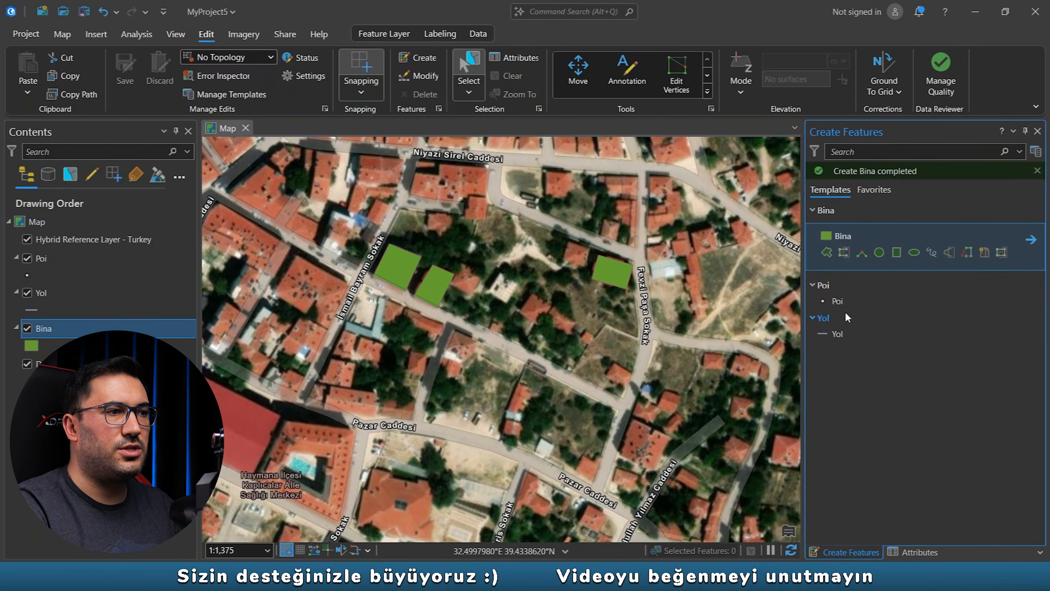
left_click(836, 335)
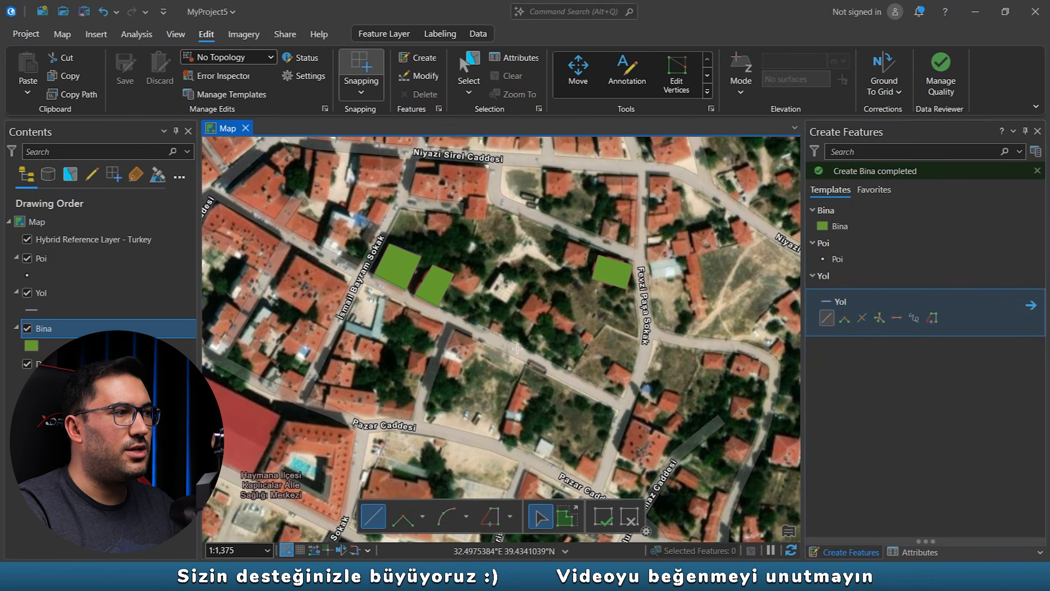
left_click_drag(502, 310, 492, 223)
scroll(366, 214, "up", 2)
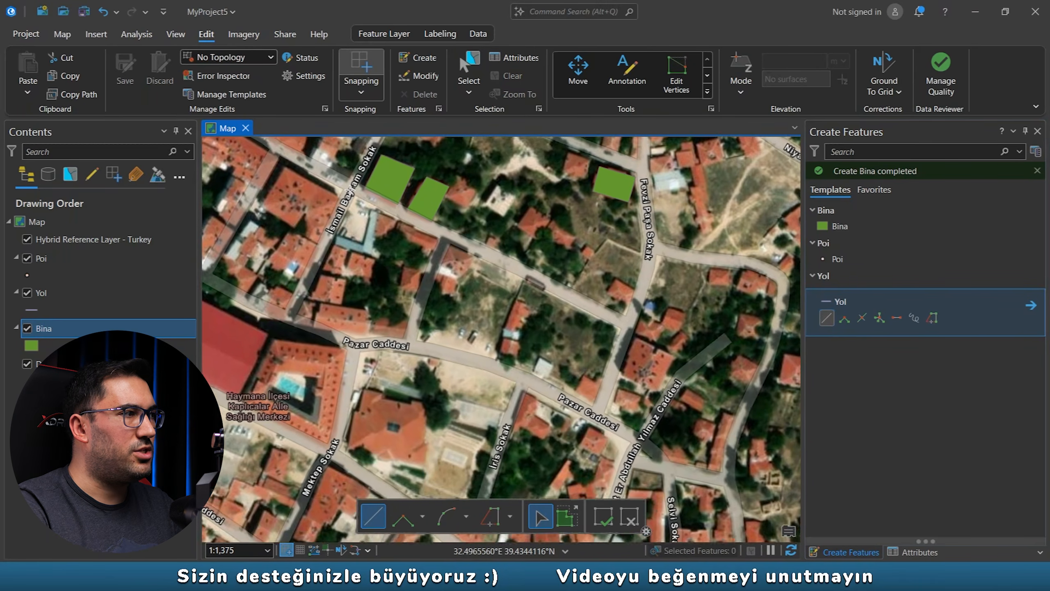
left_click(494, 256)
left_click(630, 322)
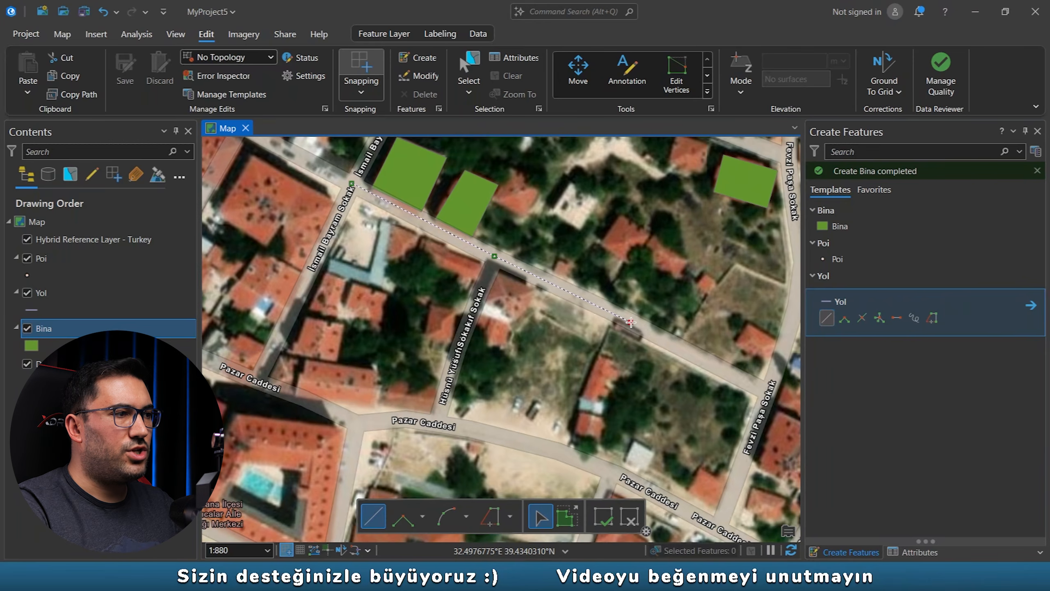
double_click(768, 393)
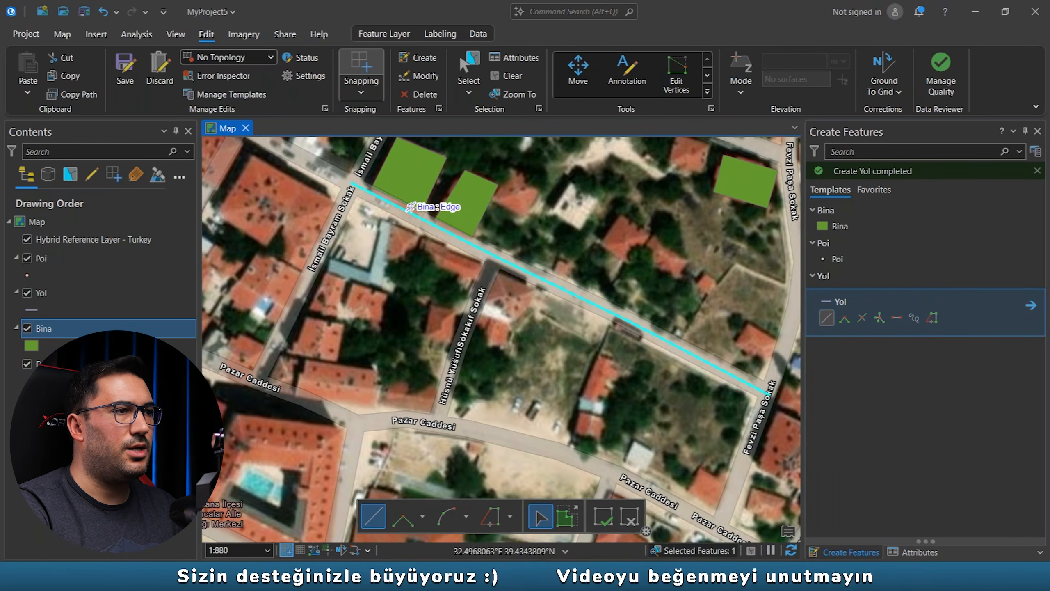
Step: Symbolize the Yol layer with the Highway line symbol, set its color to bright yellow, and apply the change
left_click(33, 310)
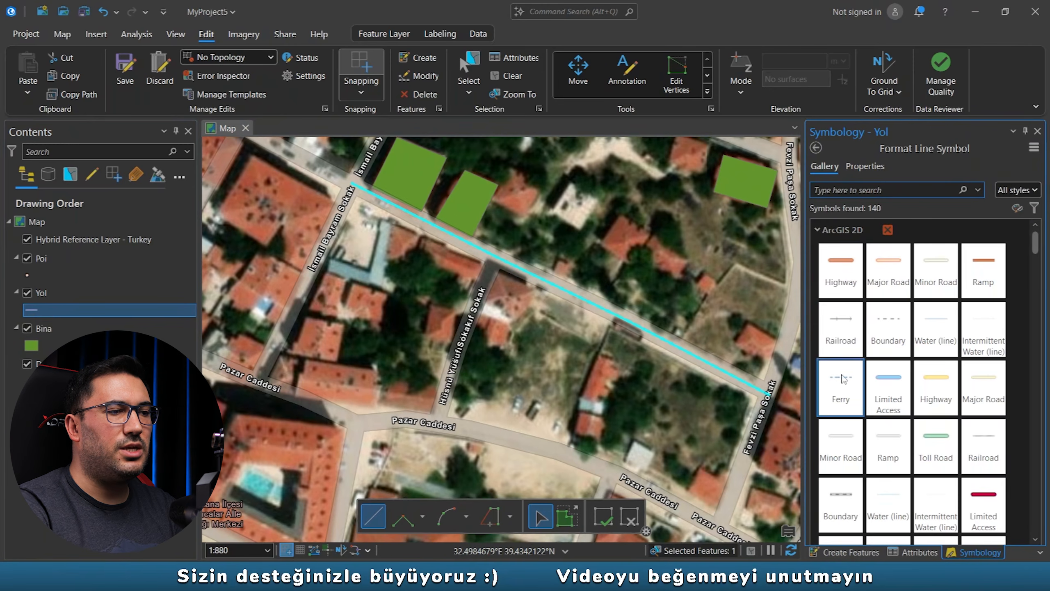
left_click(987, 508)
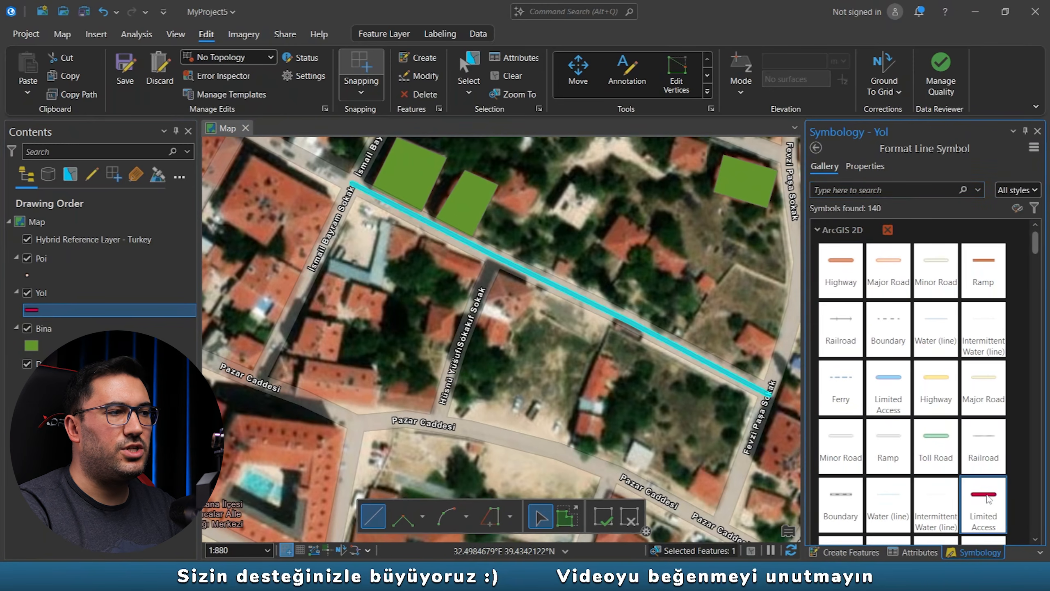
left_click(846, 268)
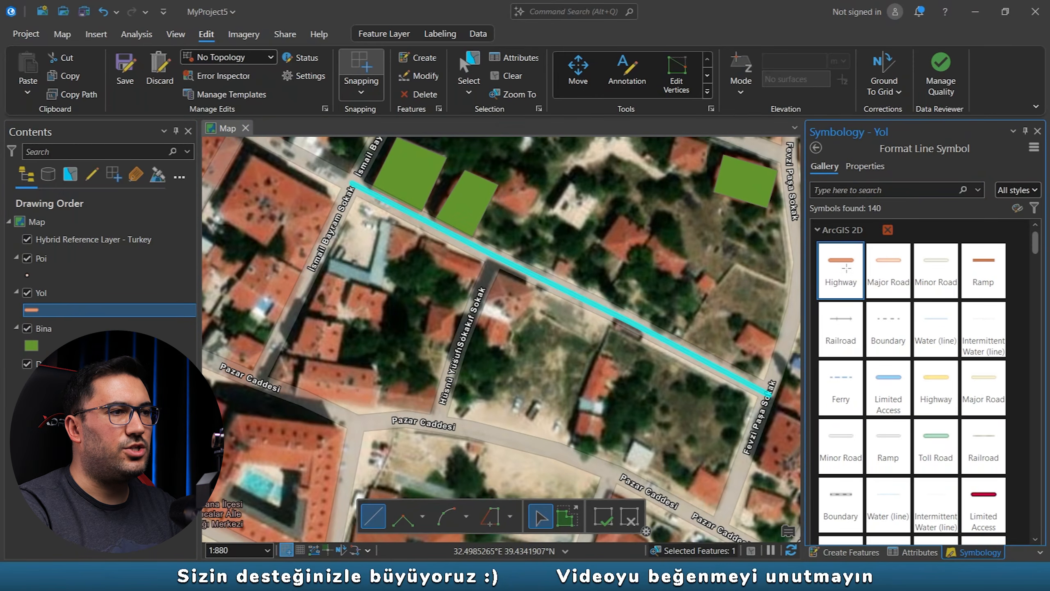
left_click(863, 165)
left_click(1019, 238)
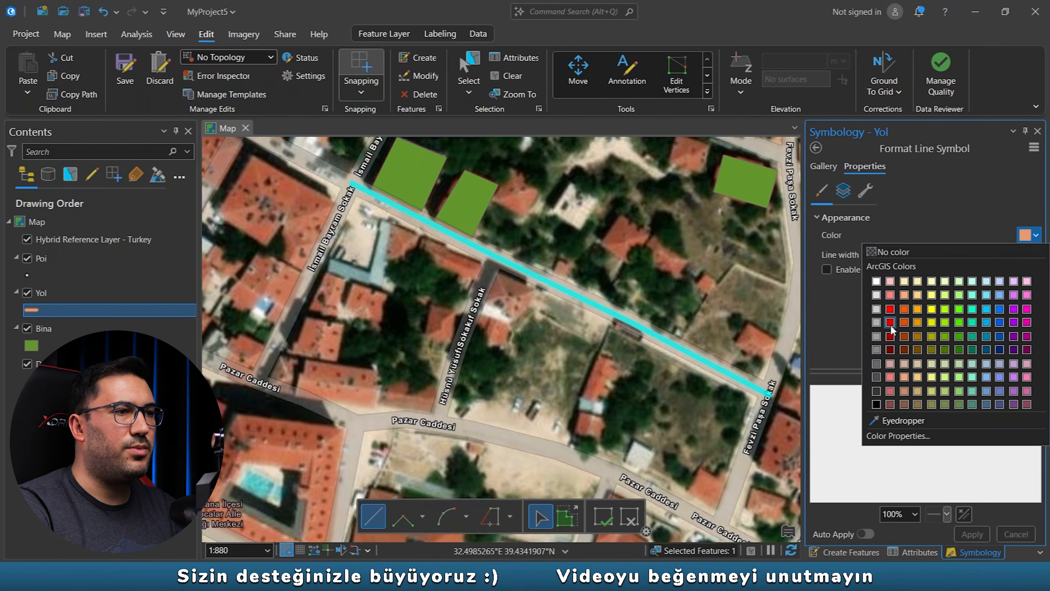
left_click(931, 309)
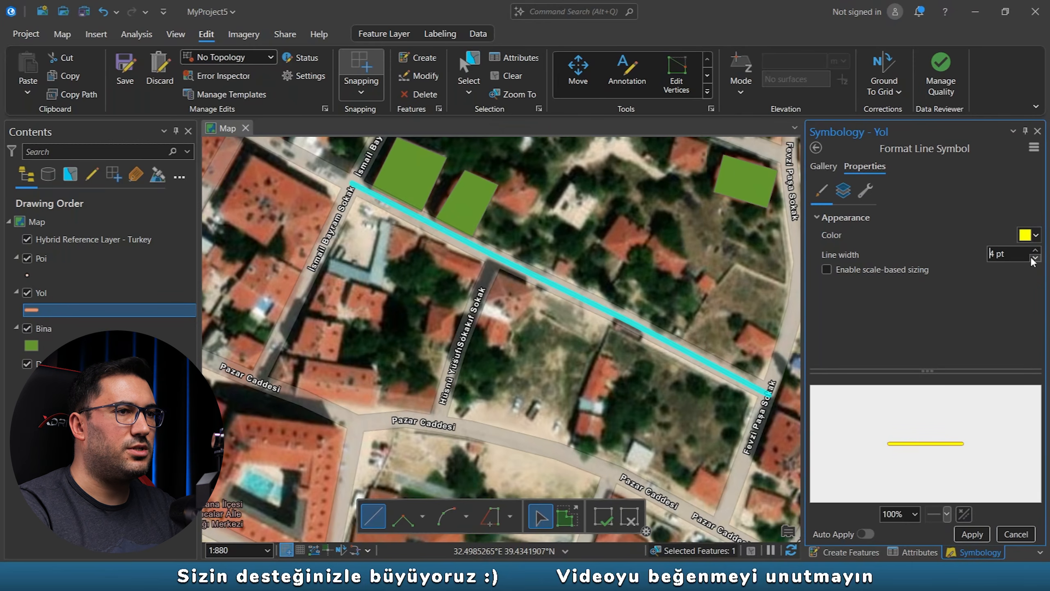
left_click(972, 534)
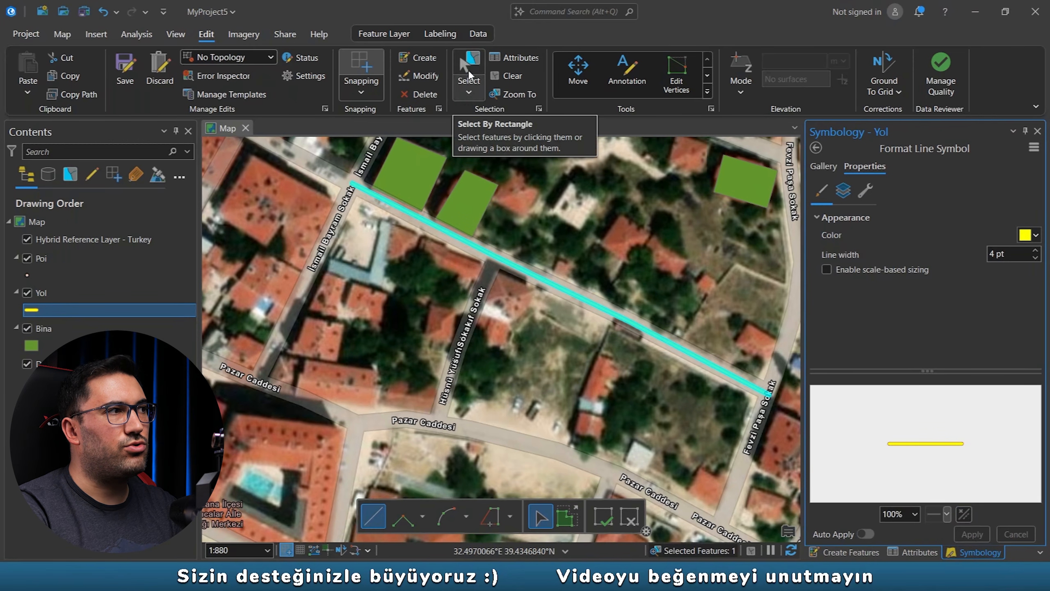
Step: Practise selecting the drawn Yol line on the map and clearing its selection
left_click(470, 63)
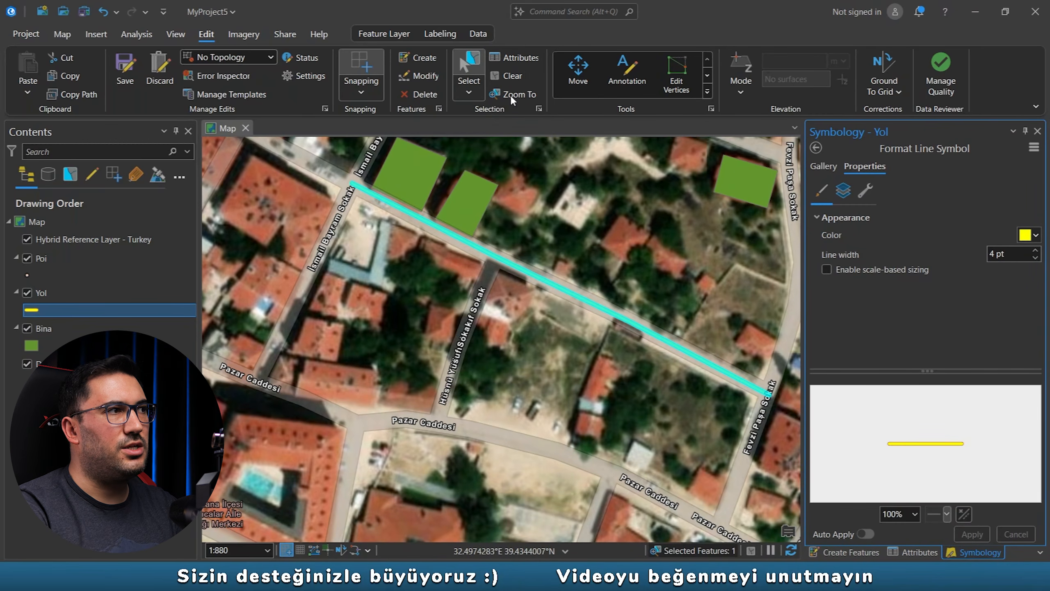
left_click(513, 77)
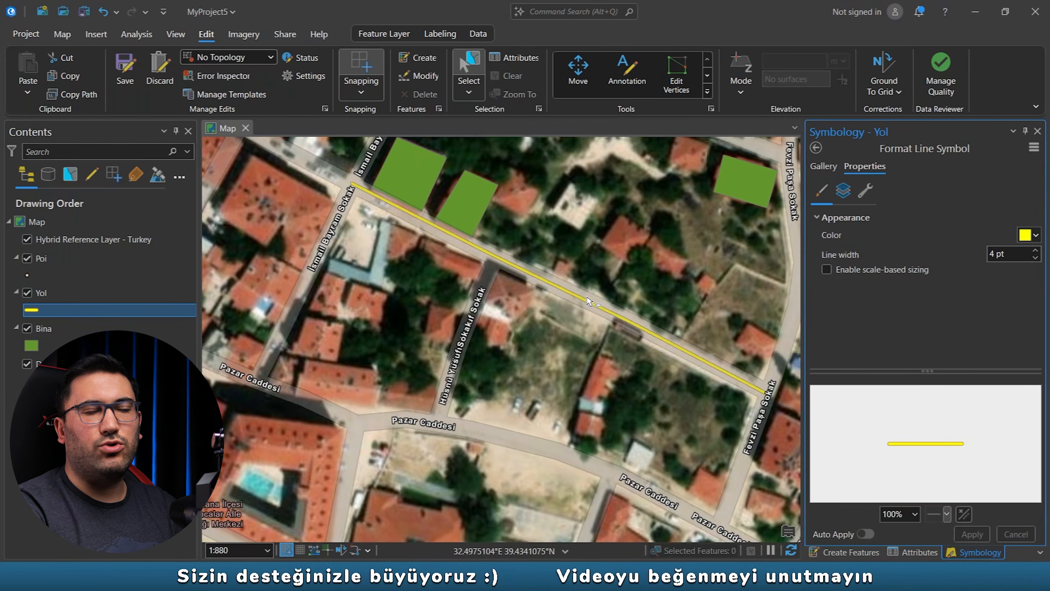
left_click(566, 292)
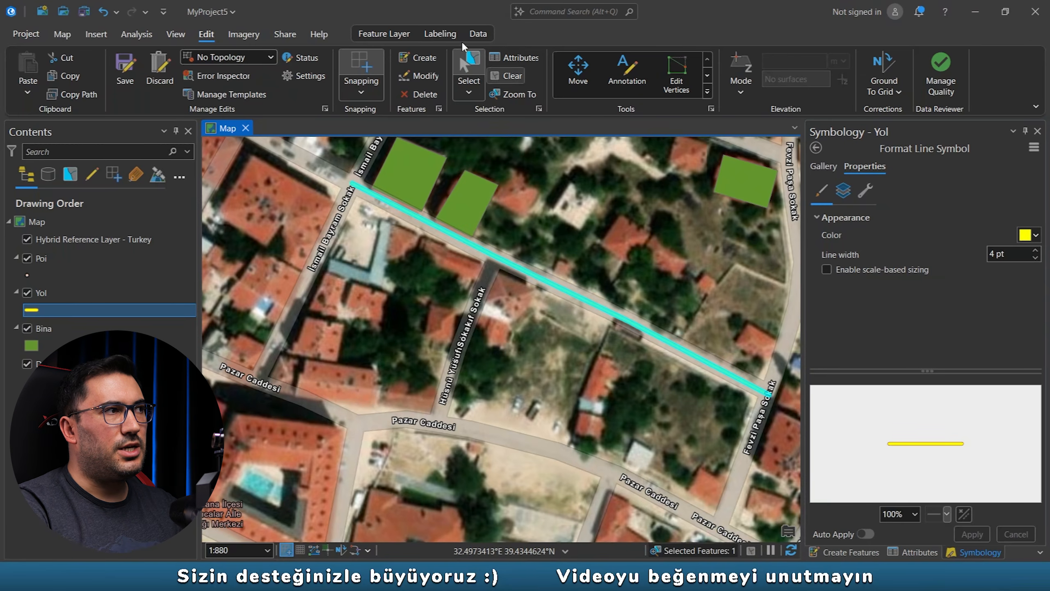
left_click(566, 236)
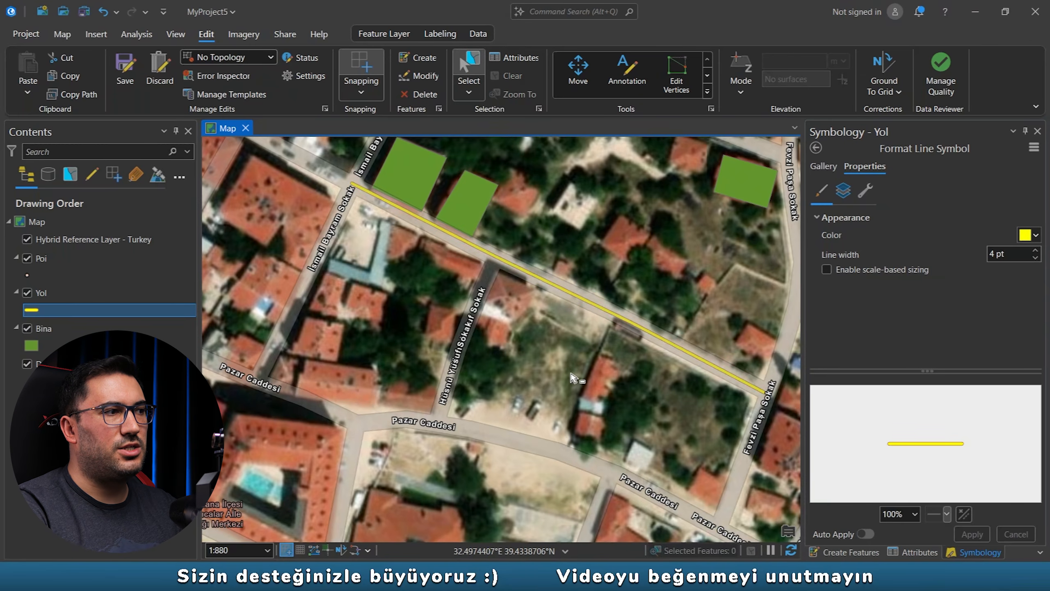
left_click(542, 278)
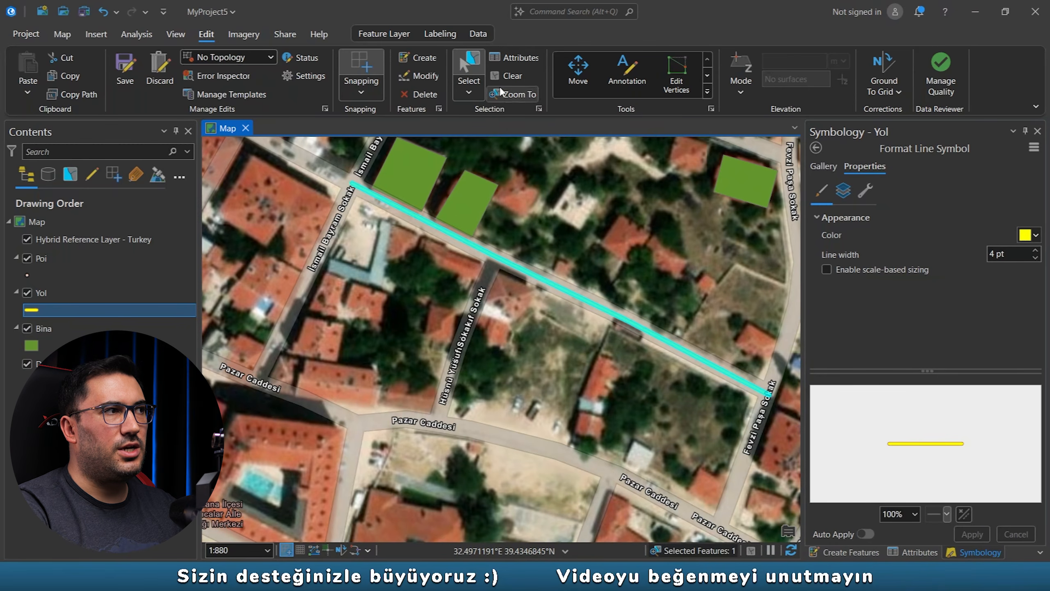
left_click(508, 79)
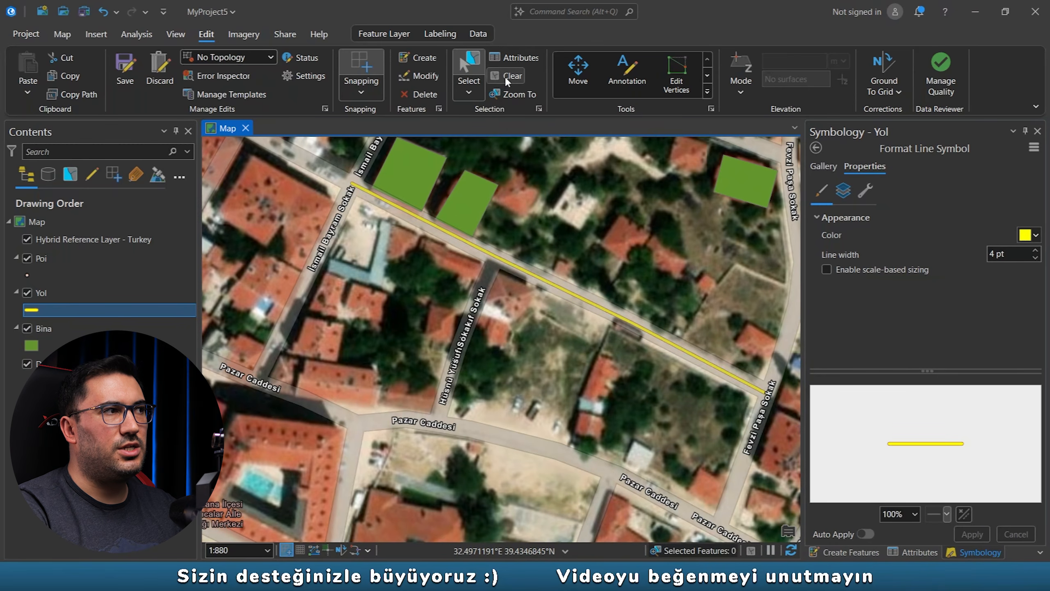
Step: Try red and a darker yellow for the Yol line symbol, and restore bright yellow
left_click(1031, 235)
left_click(891, 308)
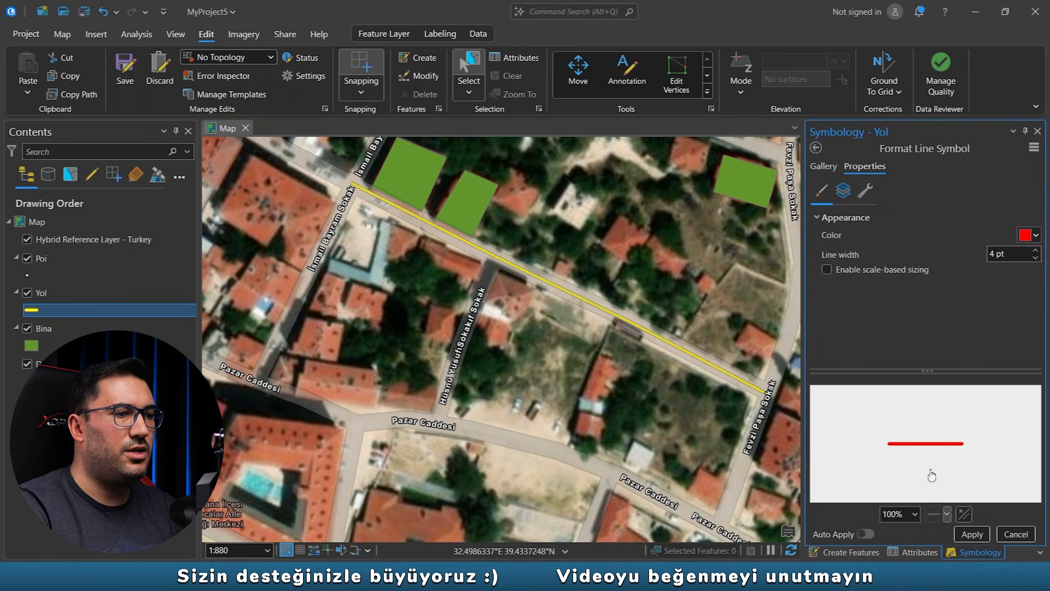
left_click(973, 535)
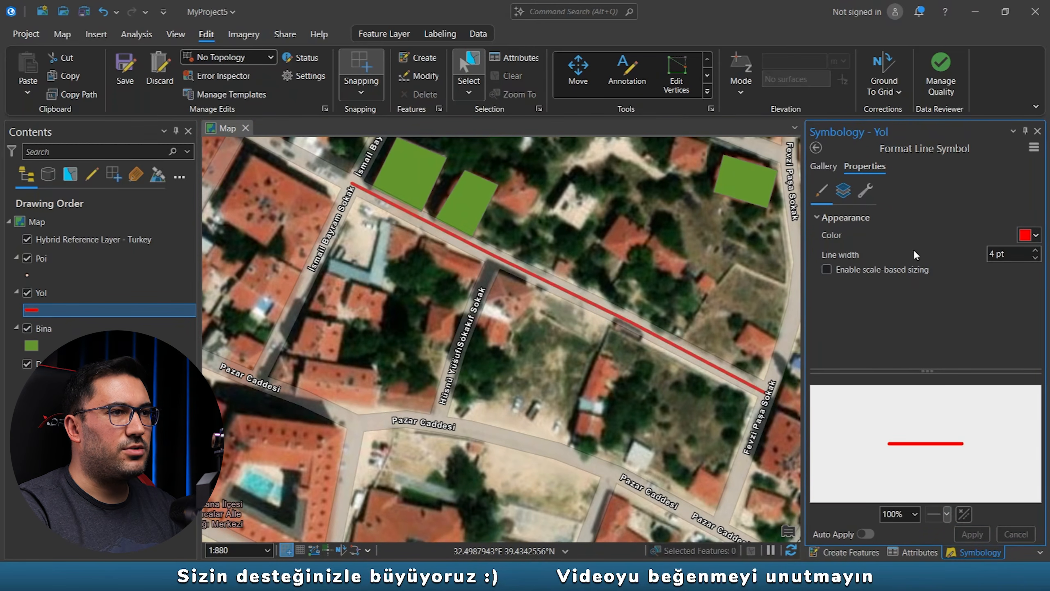
left_click(1024, 236)
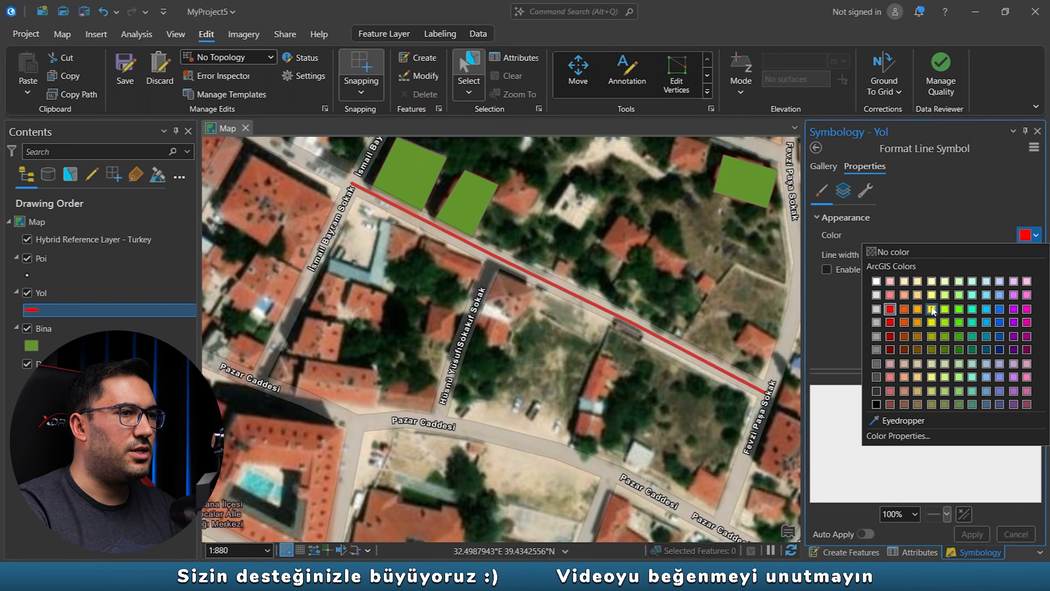
left_click(932, 323)
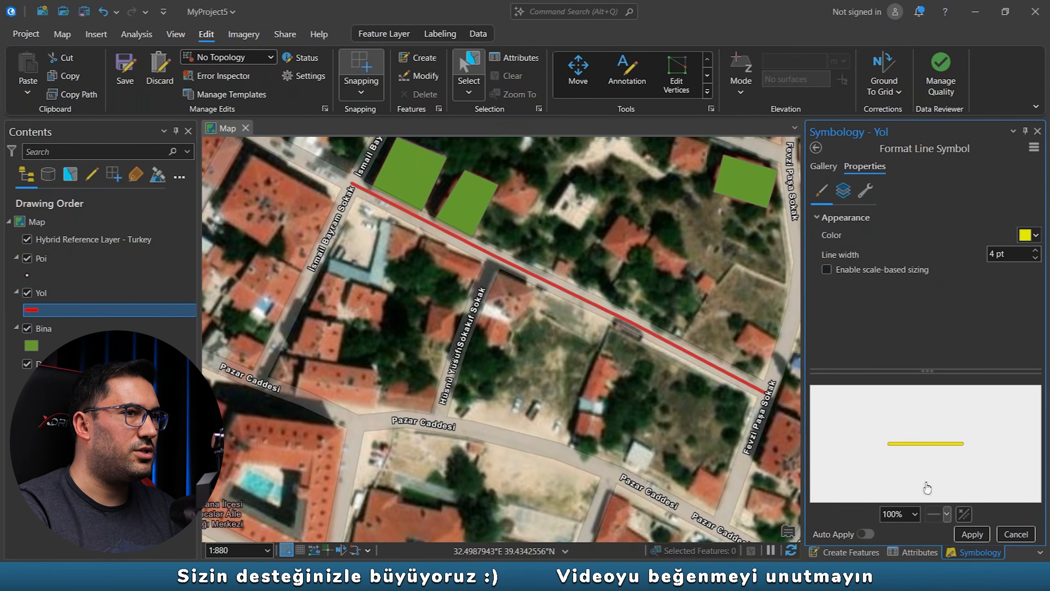
left_click(956, 533)
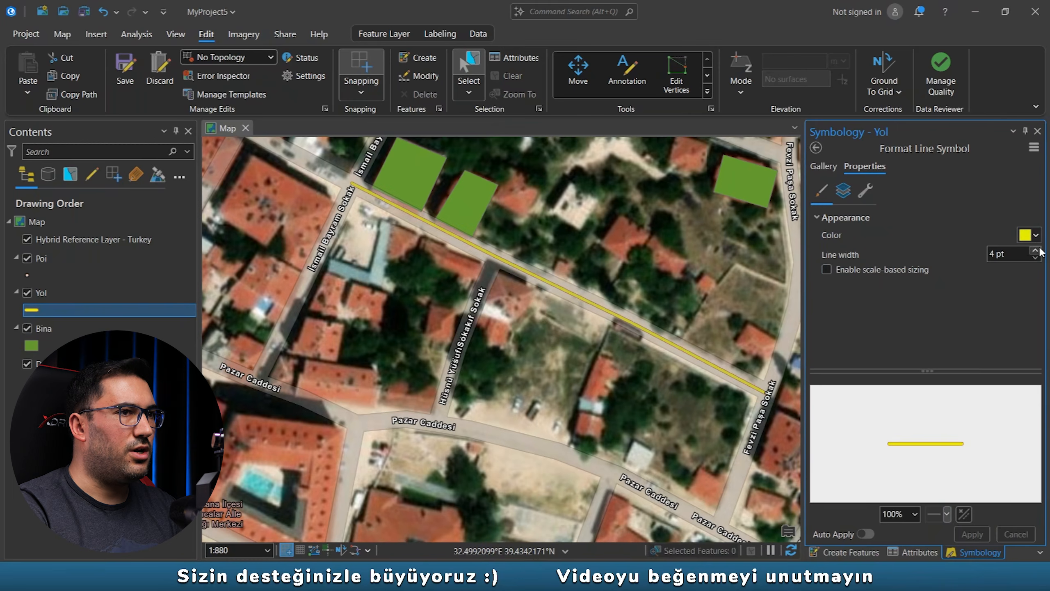
left_click(1030, 235)
left_click(931, 311)
left_click(972, 534)
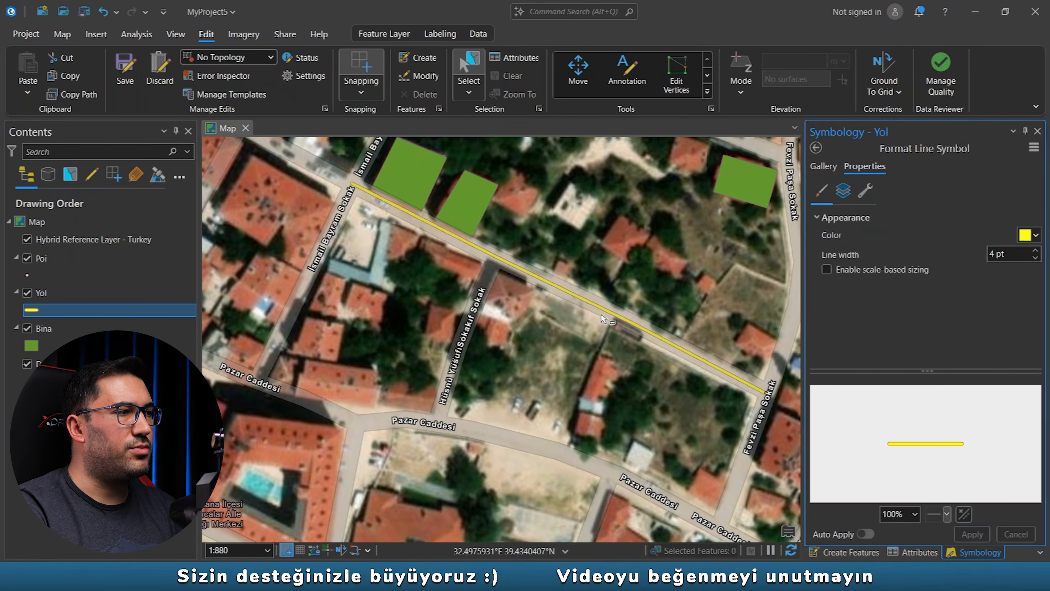
Step: Select the drawn Yol line for attribute editing and open its Yol_adi value
left_click(921, 554)
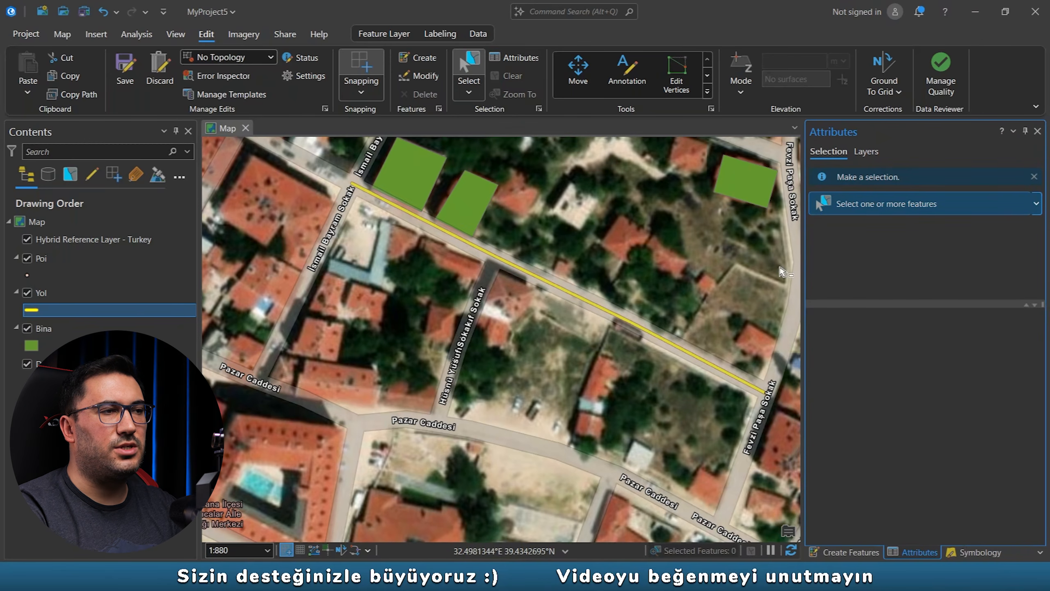
left_click(485, 255)
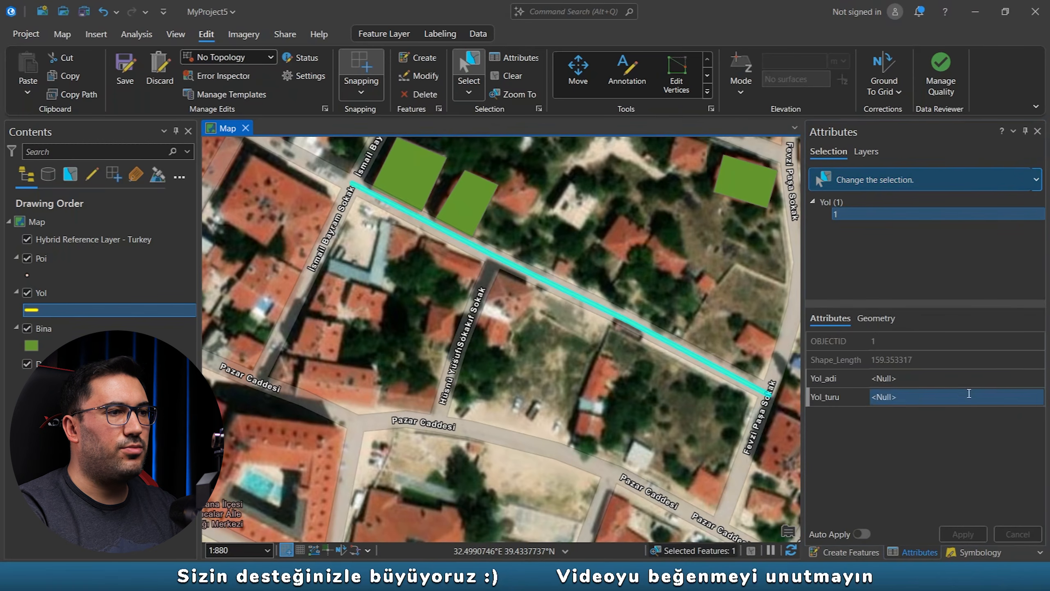
left_click(914, 379)
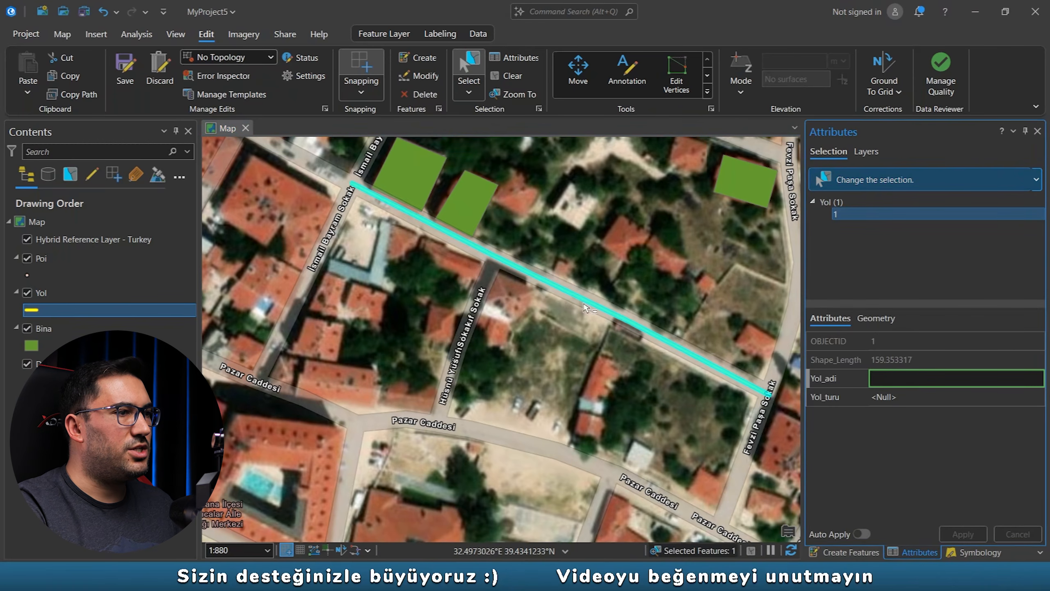
Step: Hide the Yol layer and examine the reference labels along the digitized street for its name
scroll(646, 333, "down", 2)
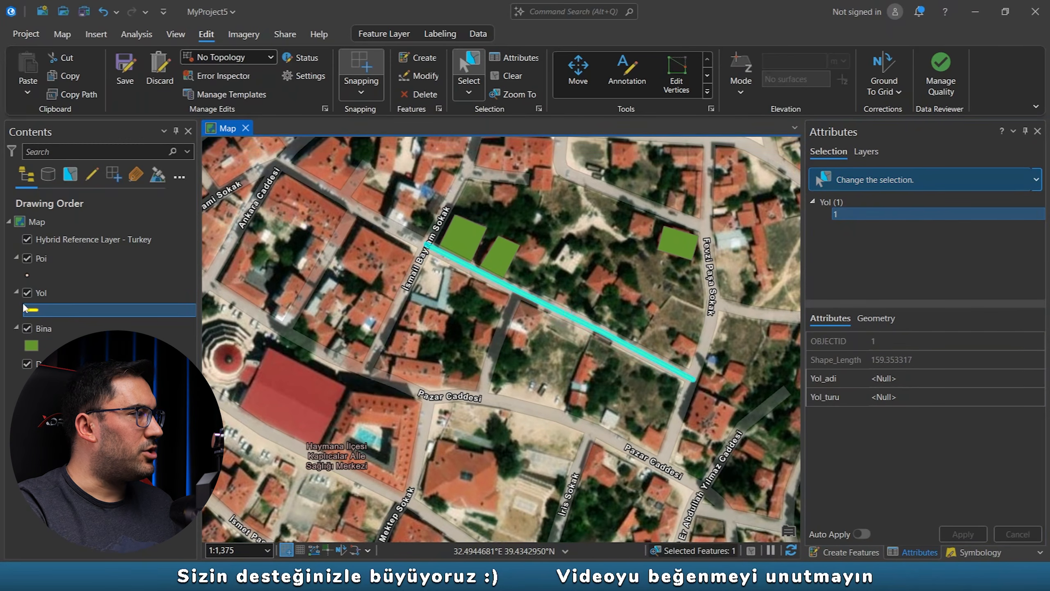
left_click(29, 294)
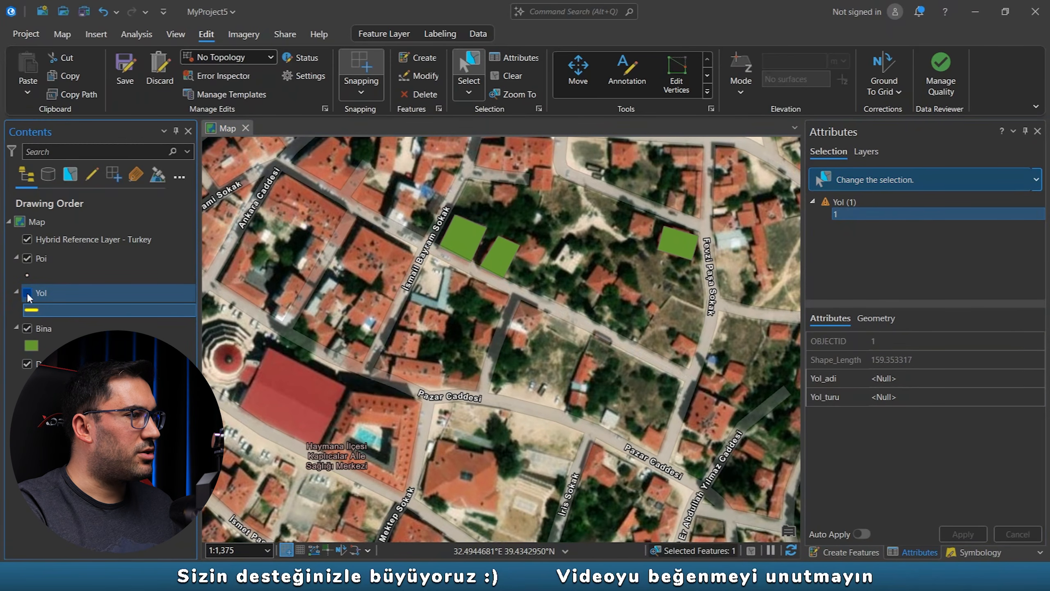
left_click(28, 293)
scroll(438, 300, "down", 2)
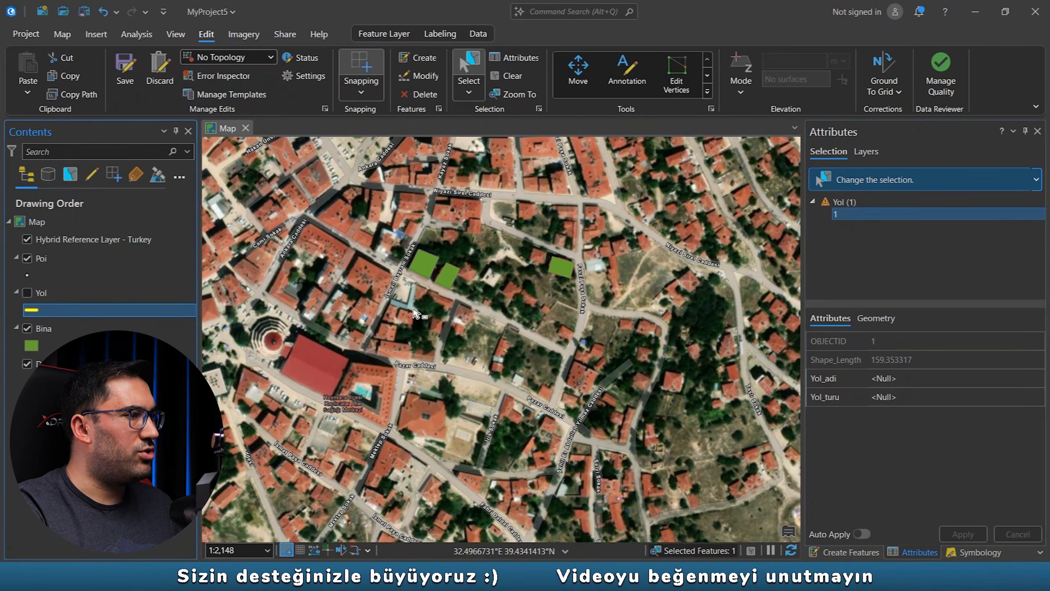
scroll(447, 307, "up", 2)
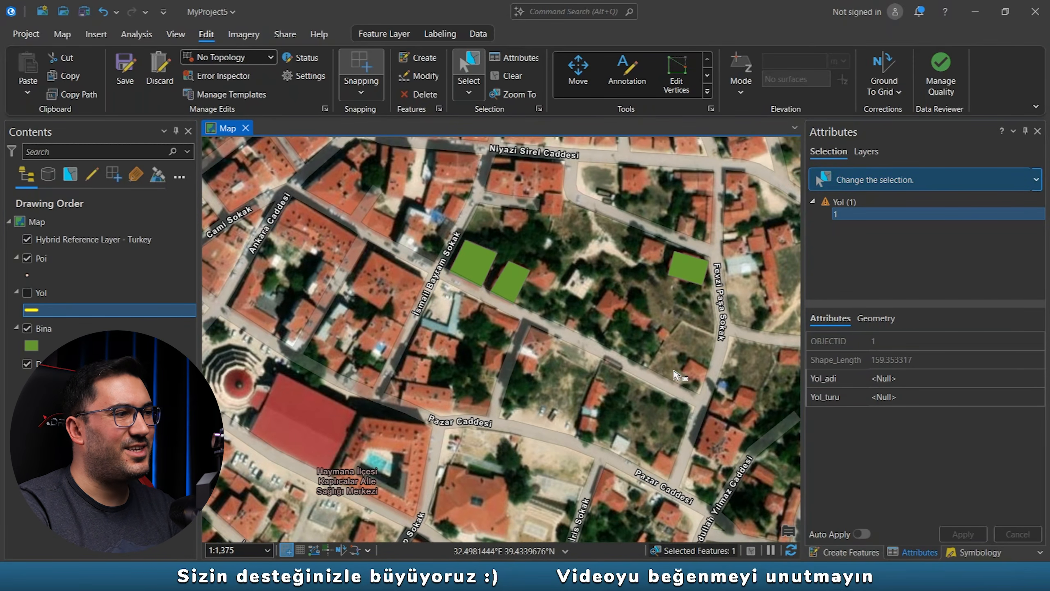
scroll(441, 268, "up", 2)
left_click_drag(442, 278, 551, 278)
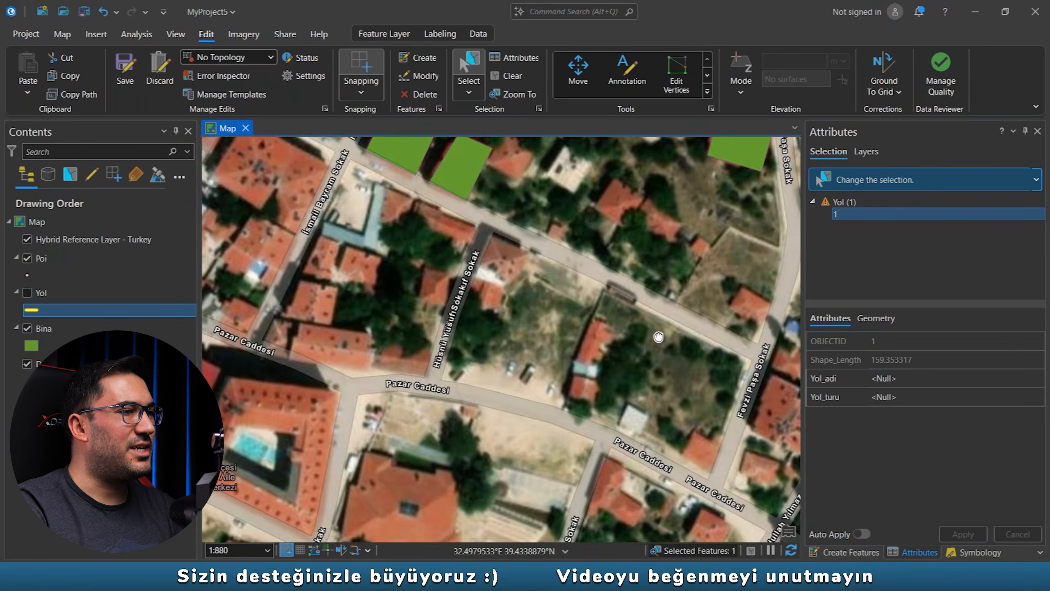
left_click_drag(659, 337, 421, 298)
left_click_drag(543, 327, 500, 349)
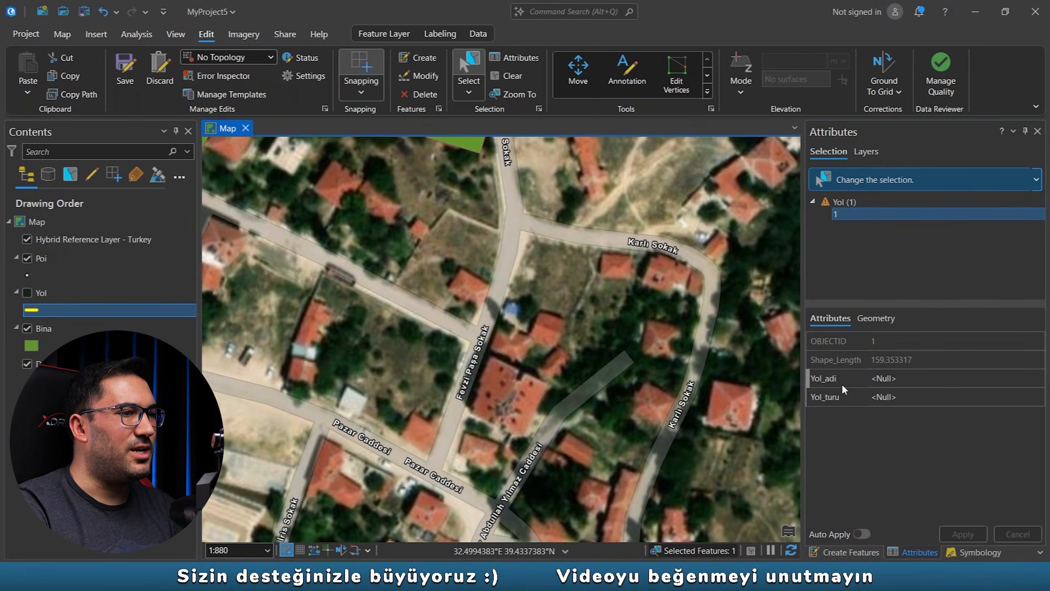
Step: Set the selected road's Yol_adi to yok and Yol_turu to asfalt, apply the values, and show the Yol layer again
left_click(902, 381)
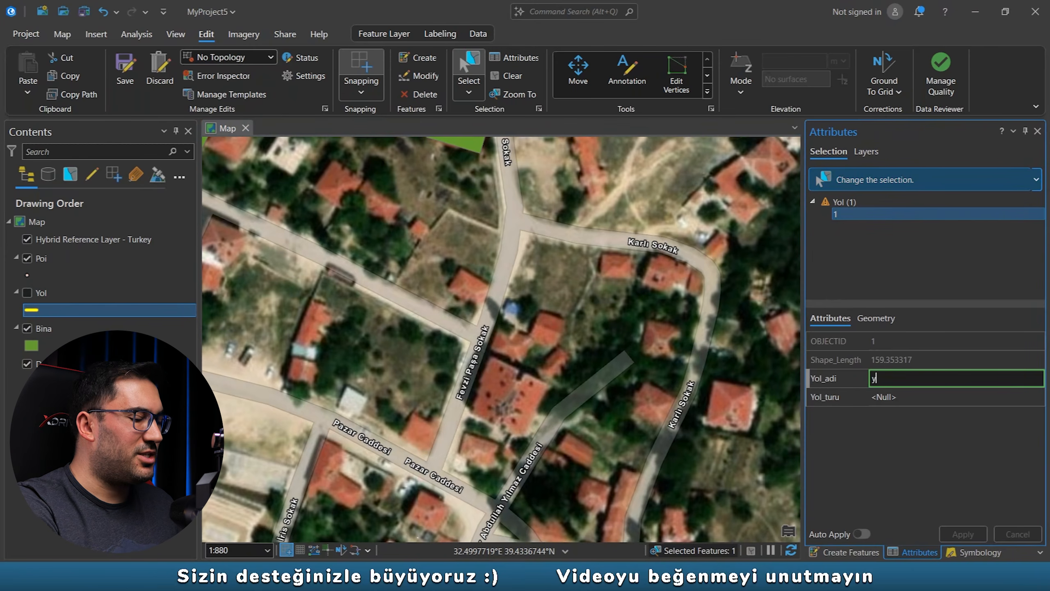
left_click(915, 398)
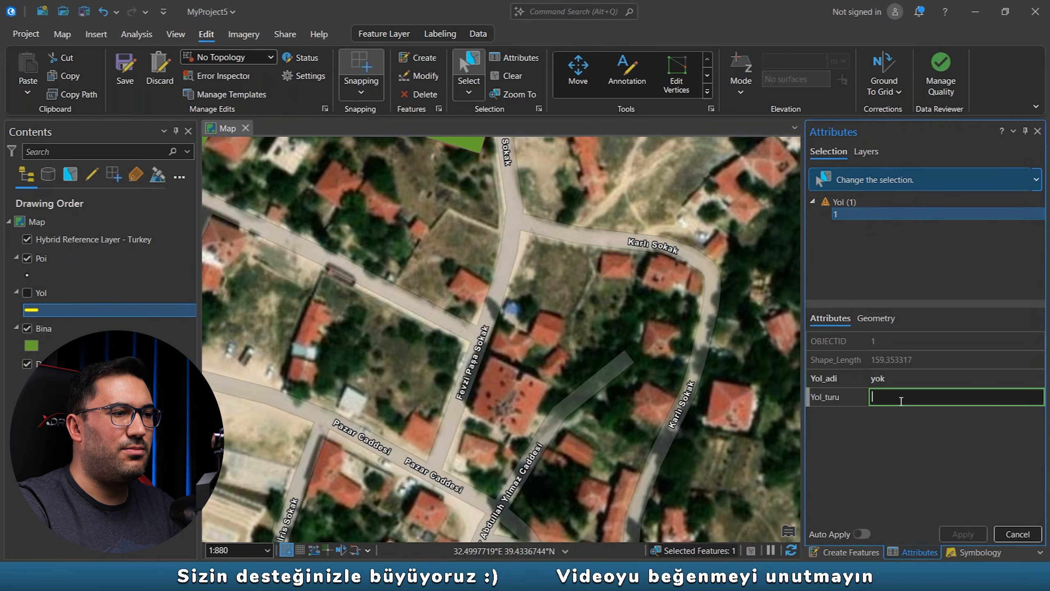
type("asfalt")
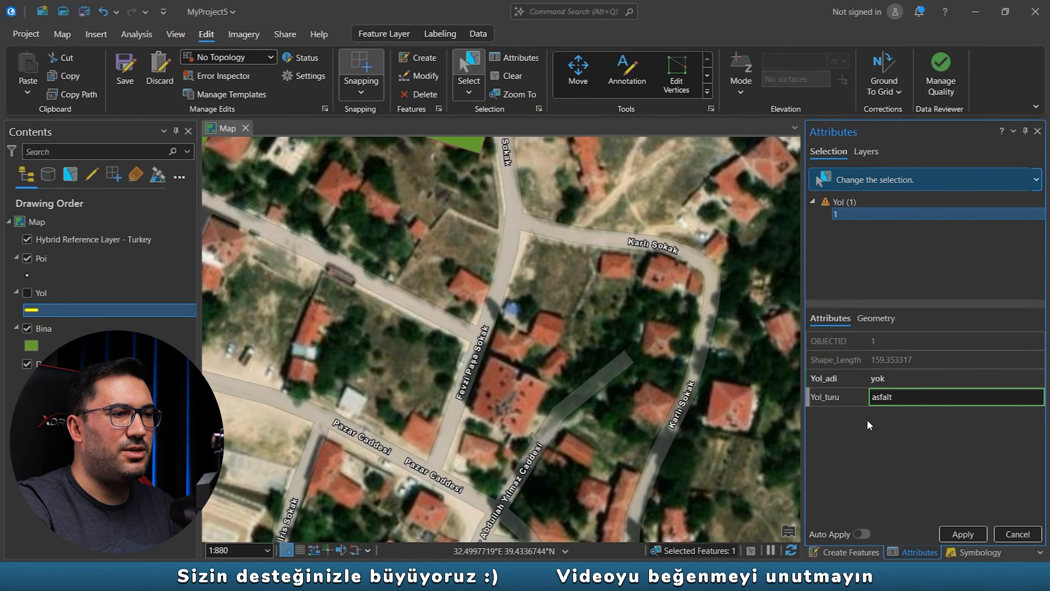
left_click(963, 534)
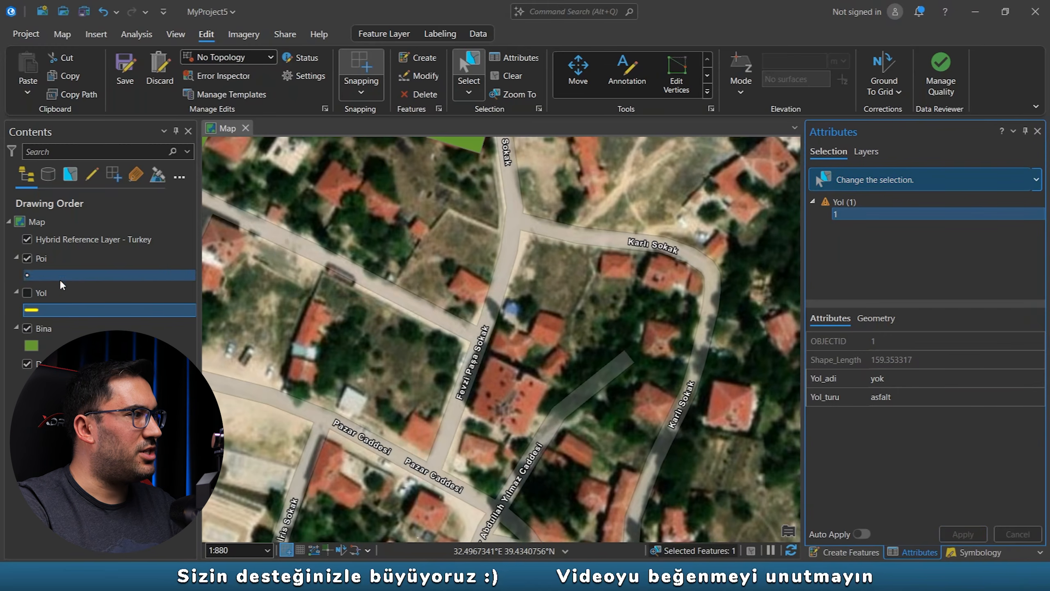
left_click(26, 293)
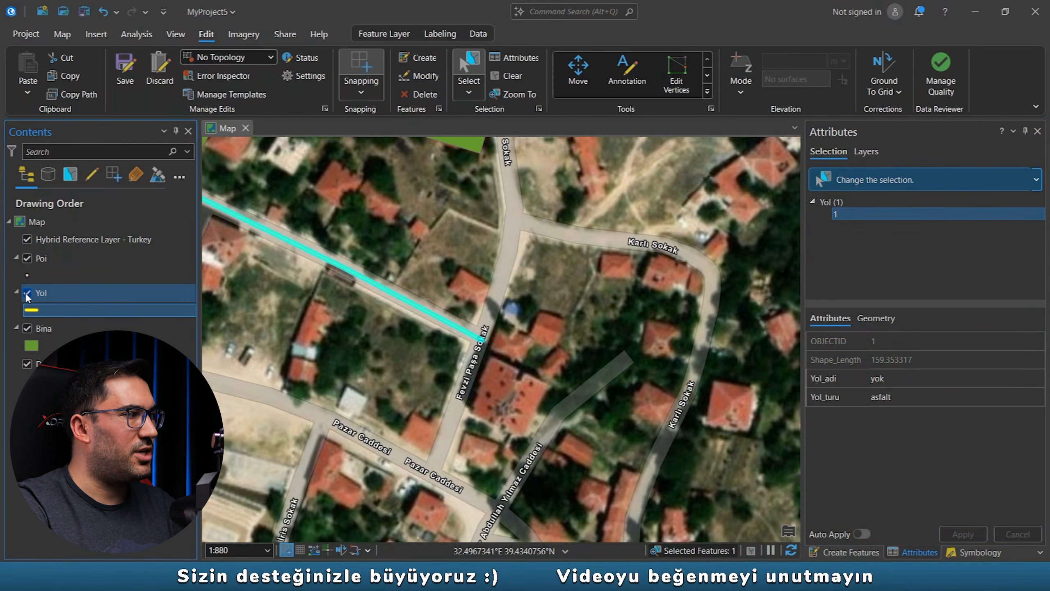
Step: Start a new Yol line along Fevzi Paşa Sokak from Pazar Caddesi, snapping its second vertex to the existing road's endpoint
left_click_drag(406, 313, 467, 310)
left_click_drag(507, 337, 477, 333)
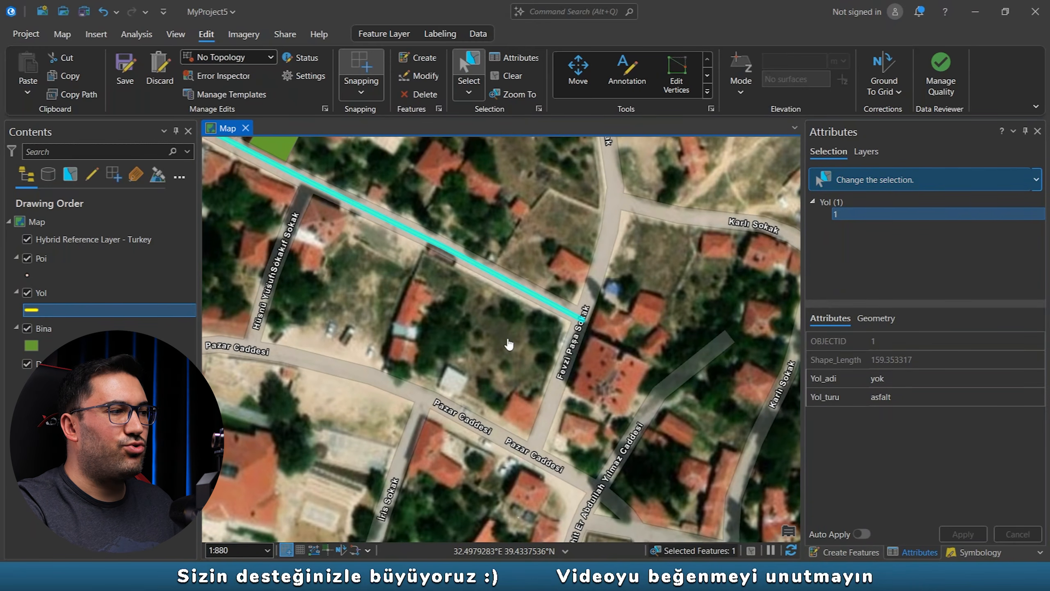
left_click_drag(509, 344, 454, 317)
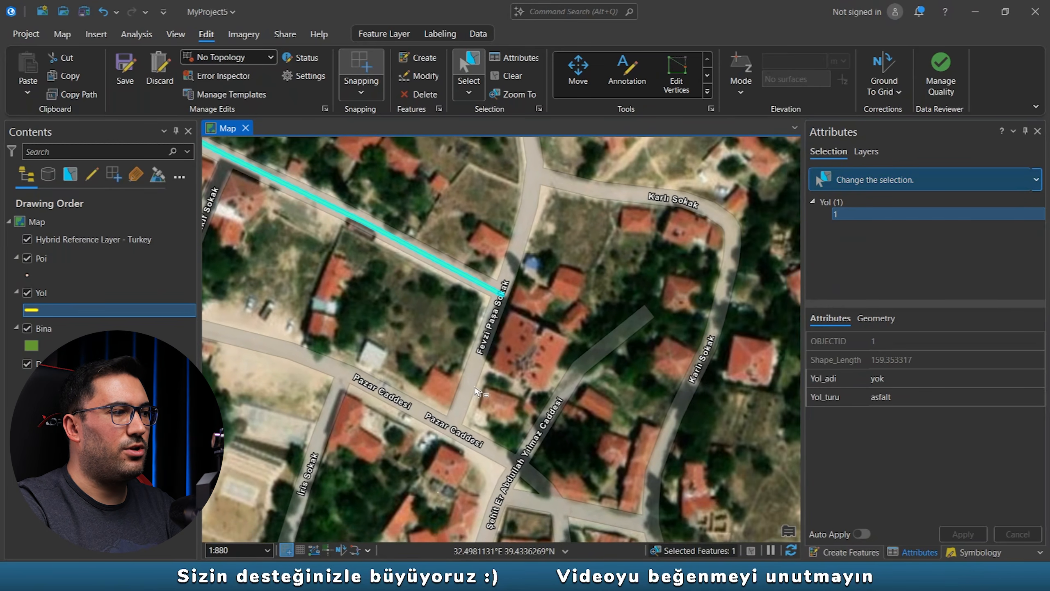
left_click_drag(477, 387, 465, 399)
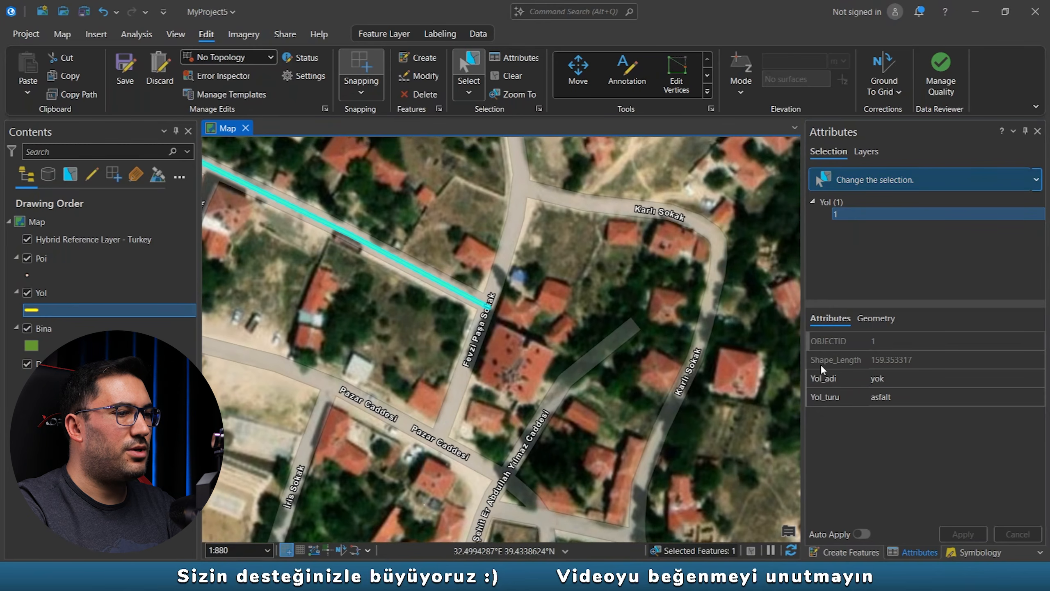
left_click(852, 553)
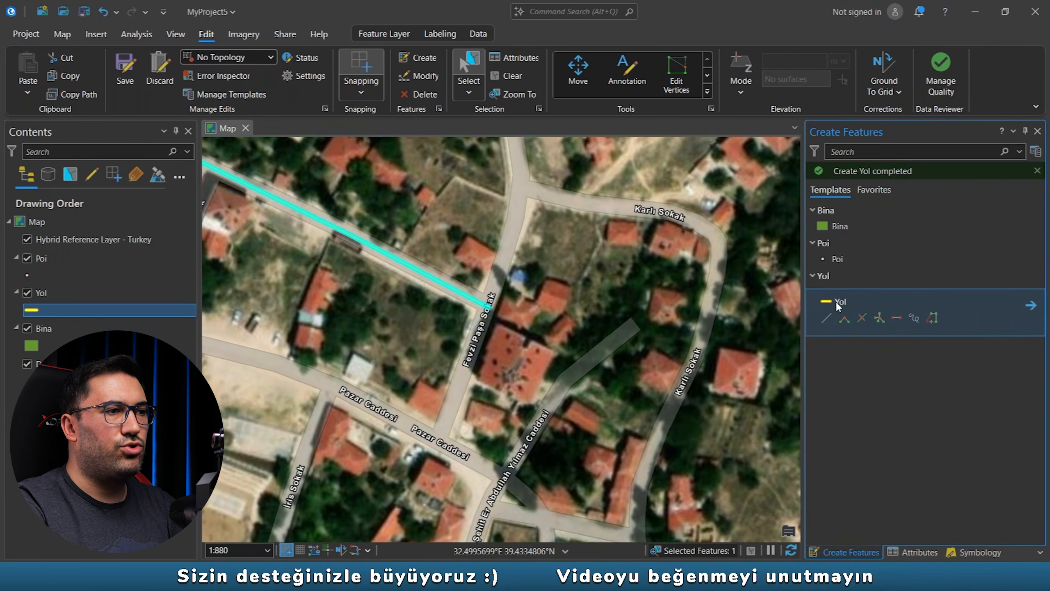
left_click(827, 317)
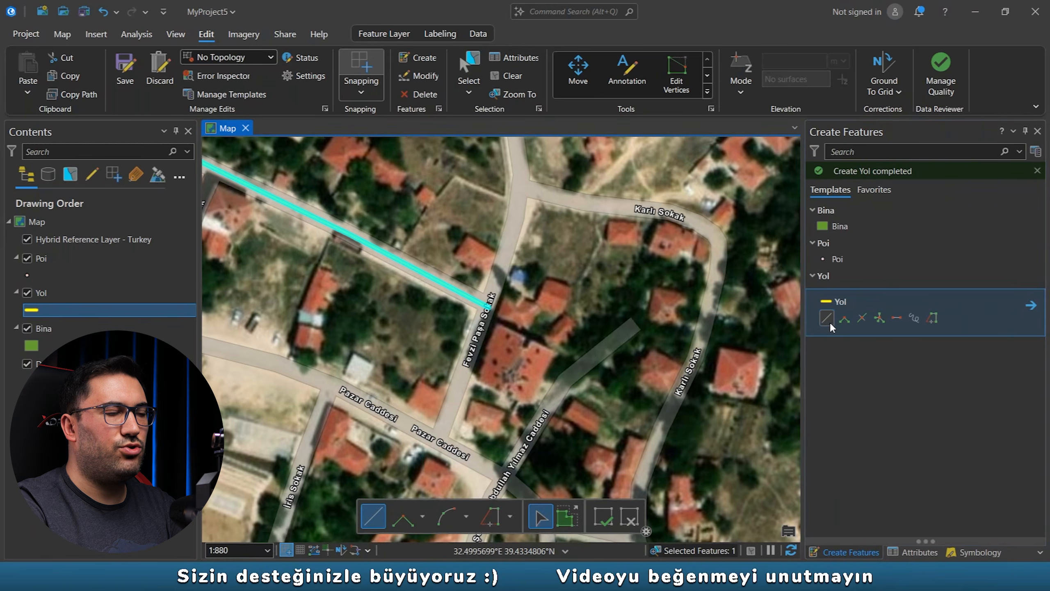
left_click(437, 438)
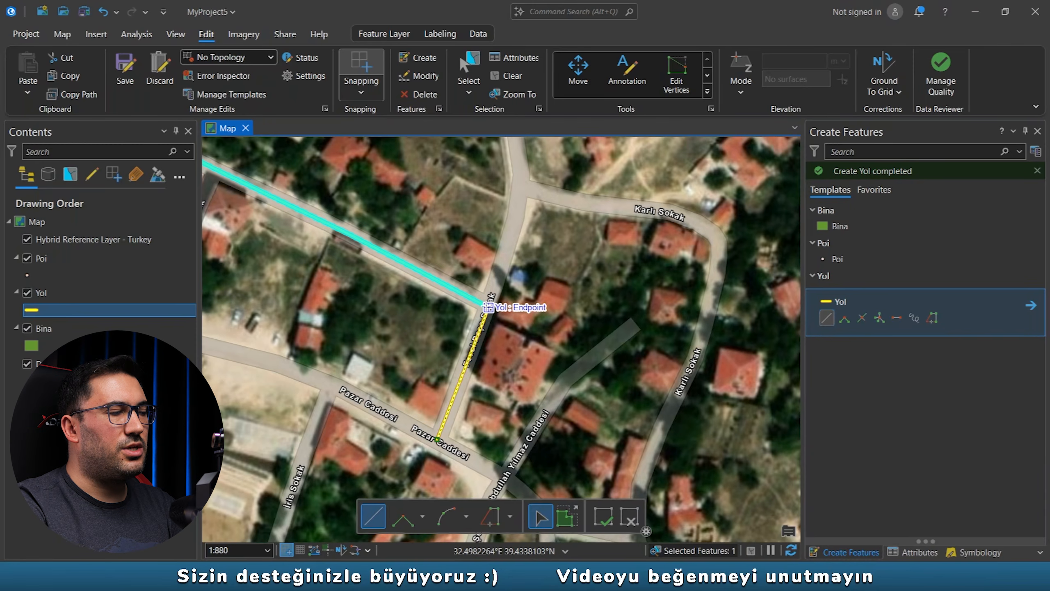
left_click(488, 307)
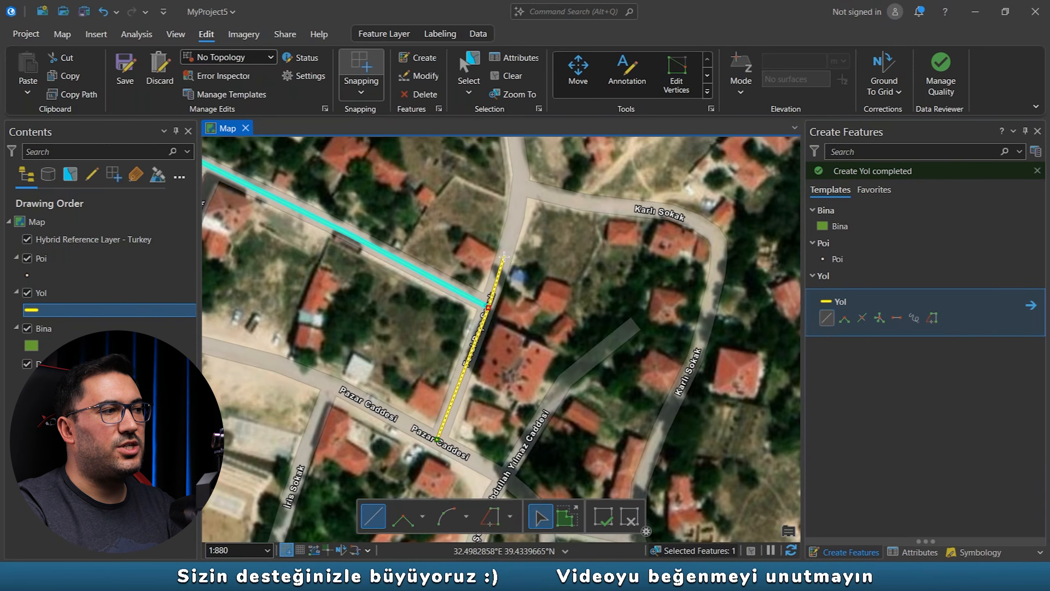
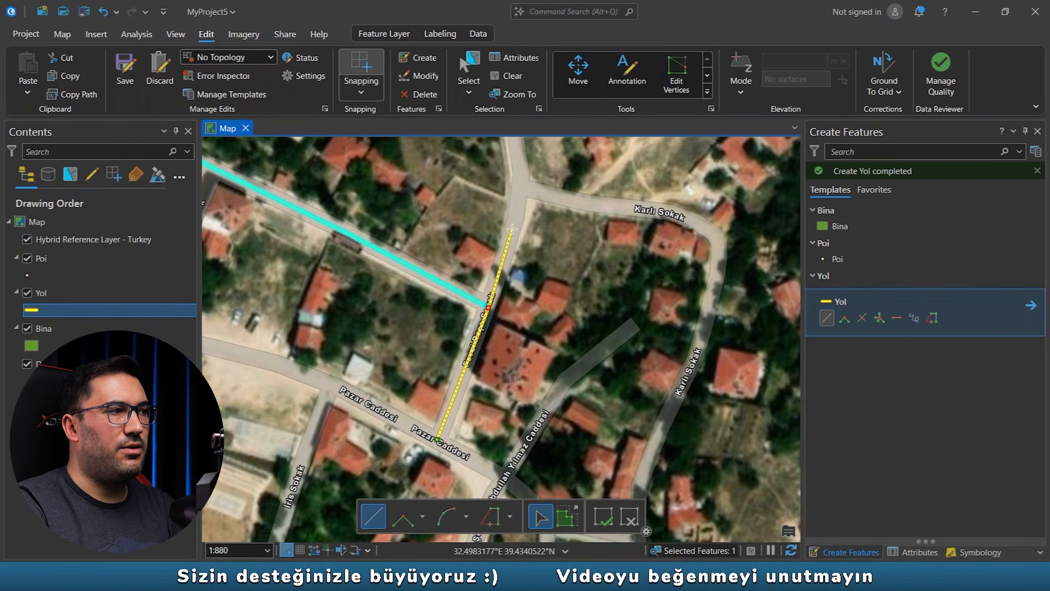
Step: Continue the Yol line along Fevzi Paşa Sokak past Karlı Sokak and finish it at the Niyazi Sirel Caddesi junction
left_click(520, 187)
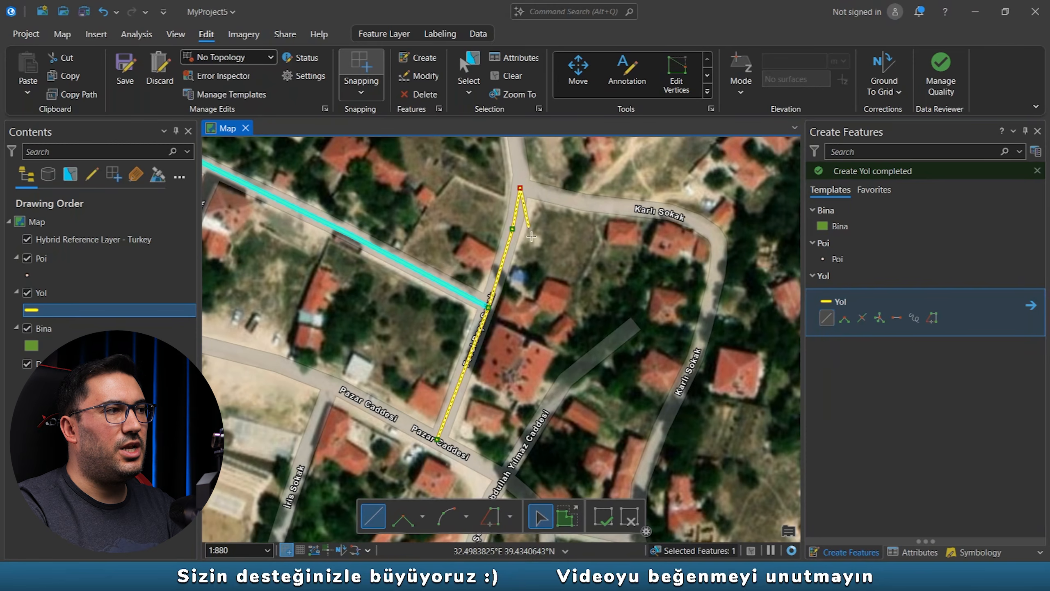
left_click_drag(543, 265, 568, 470)
left_click_drag(547, 359, 555, 409)
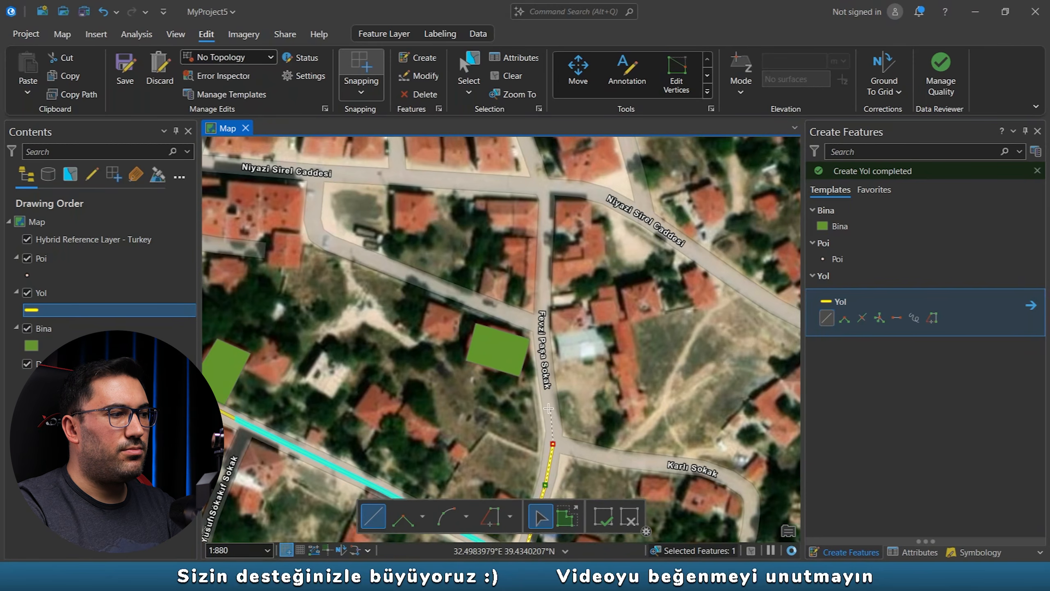
left_click(549, 397)
left_click(541, 327)
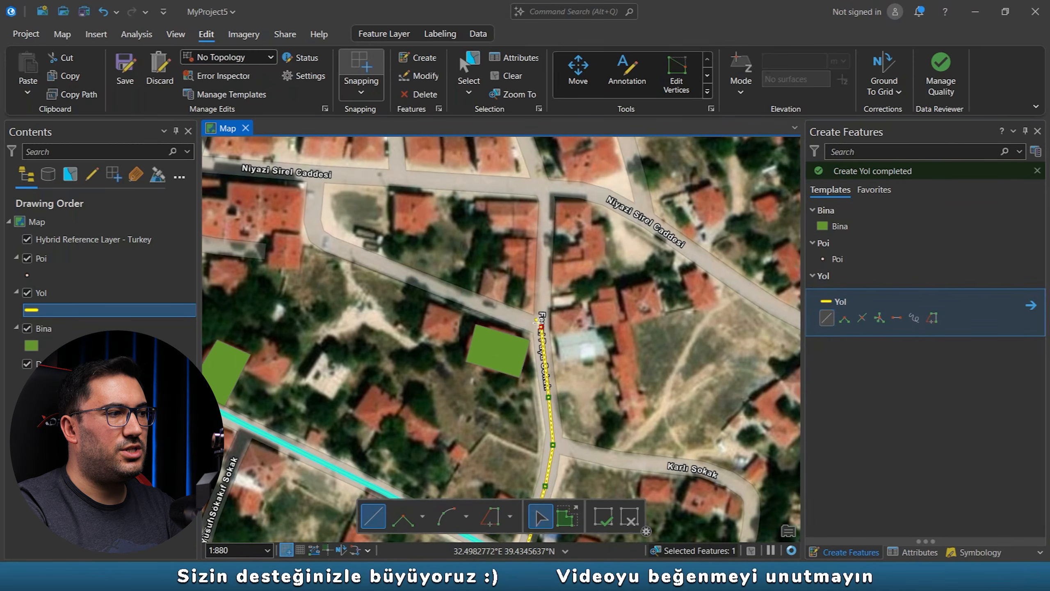
left_click(546, 189)
double_click(546, 189)
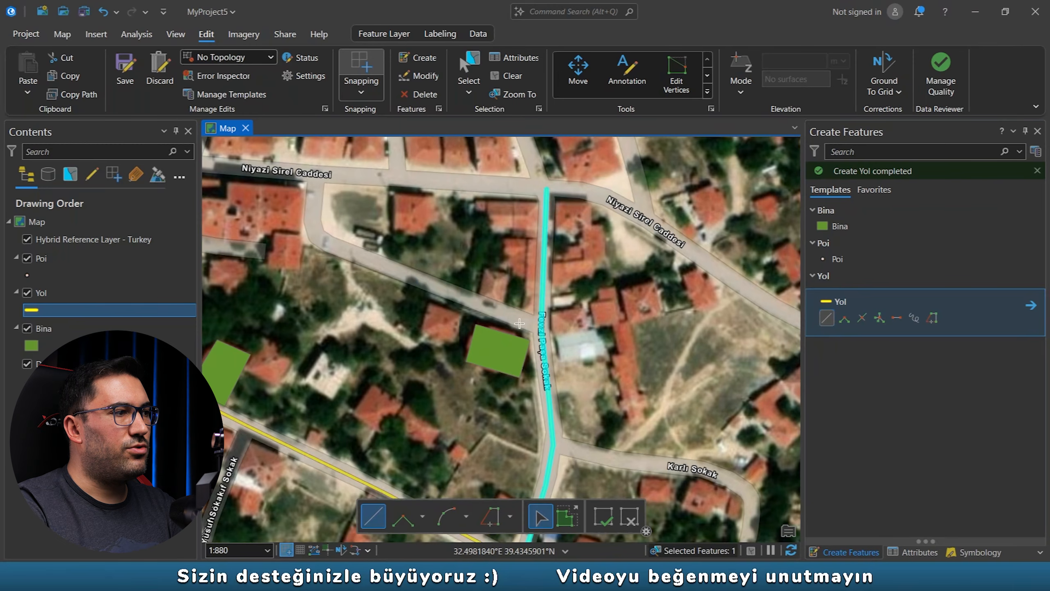
Step: Dock the Attributes pane beneath the Contents pane so it stays visible alongside the feature templates
left_click(915, 553)
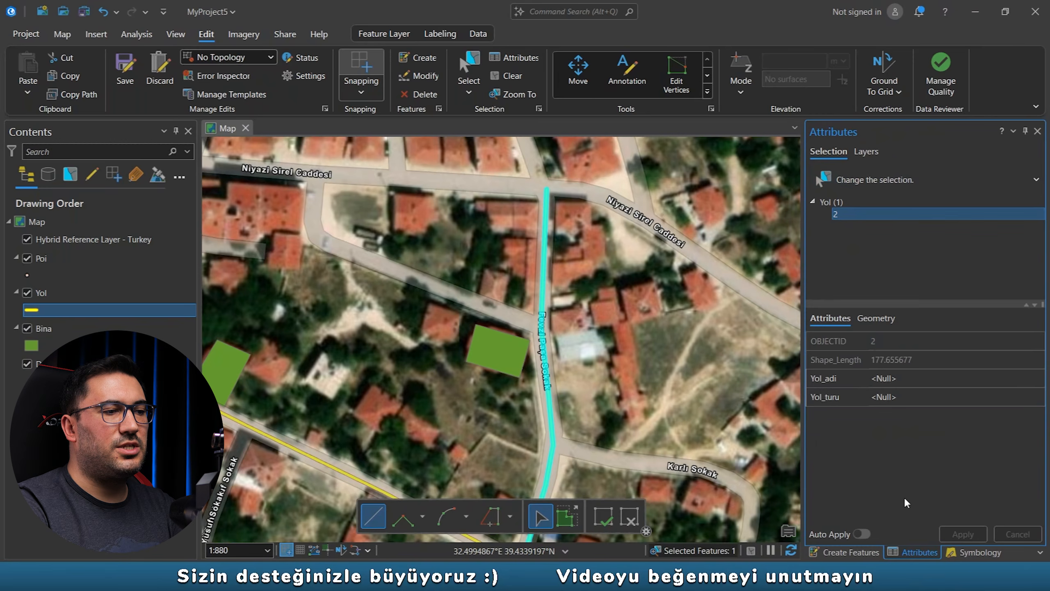
left_click(825, 552)
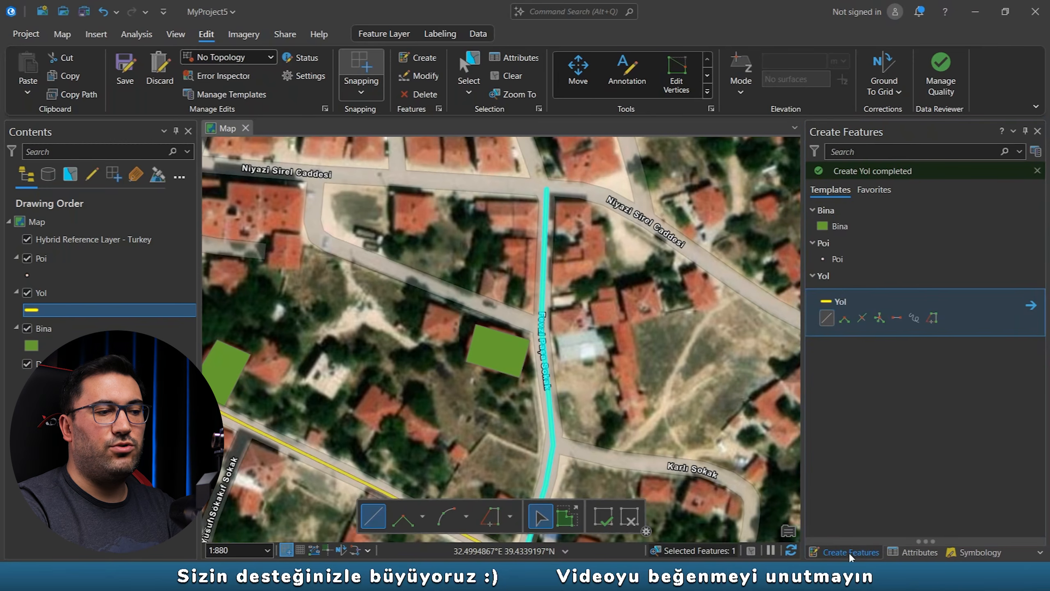
left_click(920, 553)
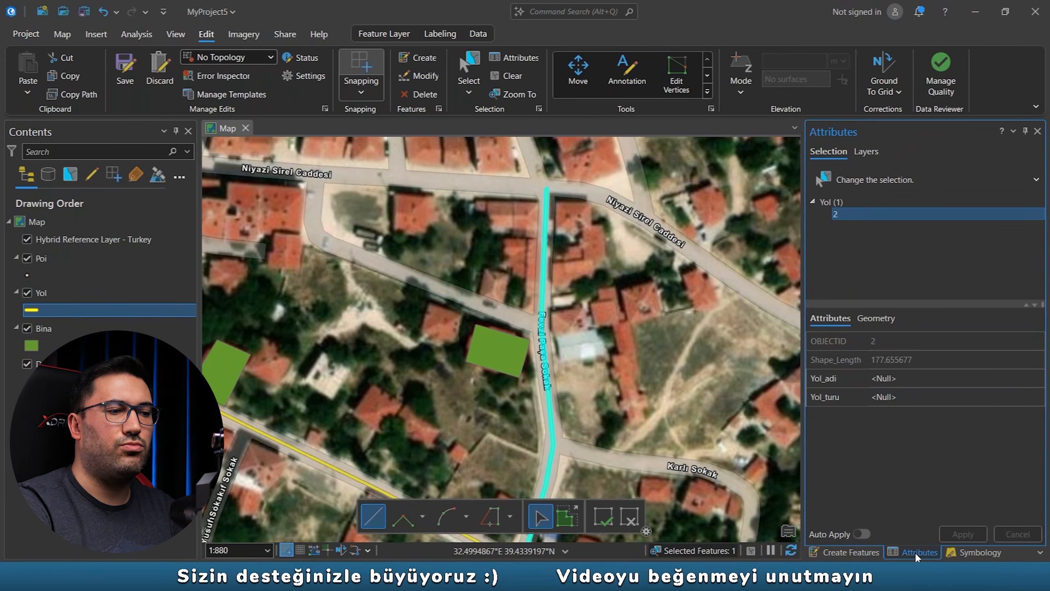
left_click_drag(899, 553, 100, 370)
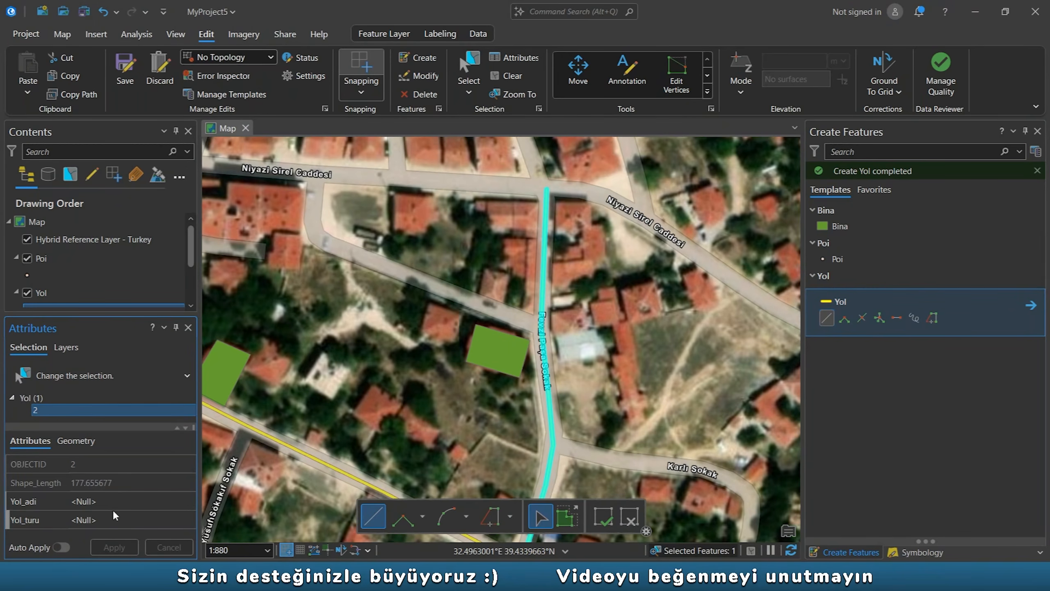
Step: Set the new road's Yol_adi to Fevzi Paşa Sokak and Yol_turu to toprak, apply the values, and clear the selection
left_click(96, 509)
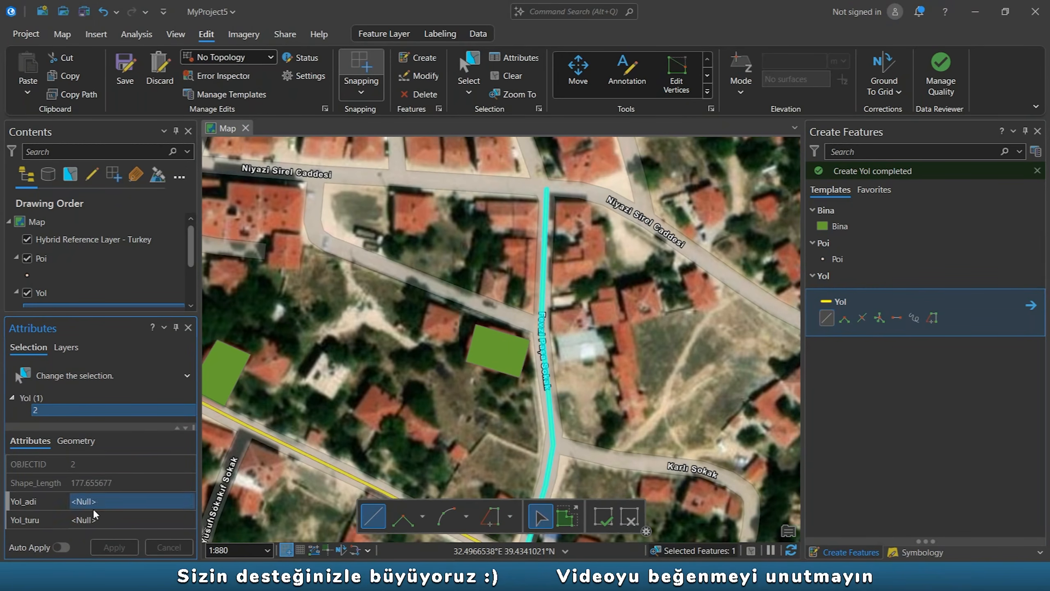
type("Fevzi Paşa Sokak")
left_click(129, 518)
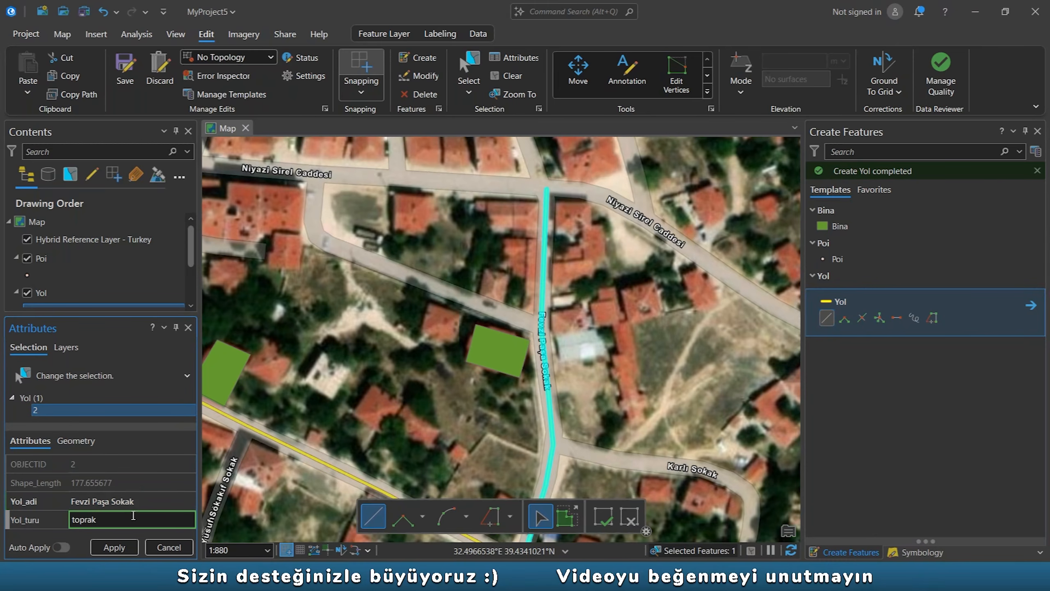
left_click(114, 547)
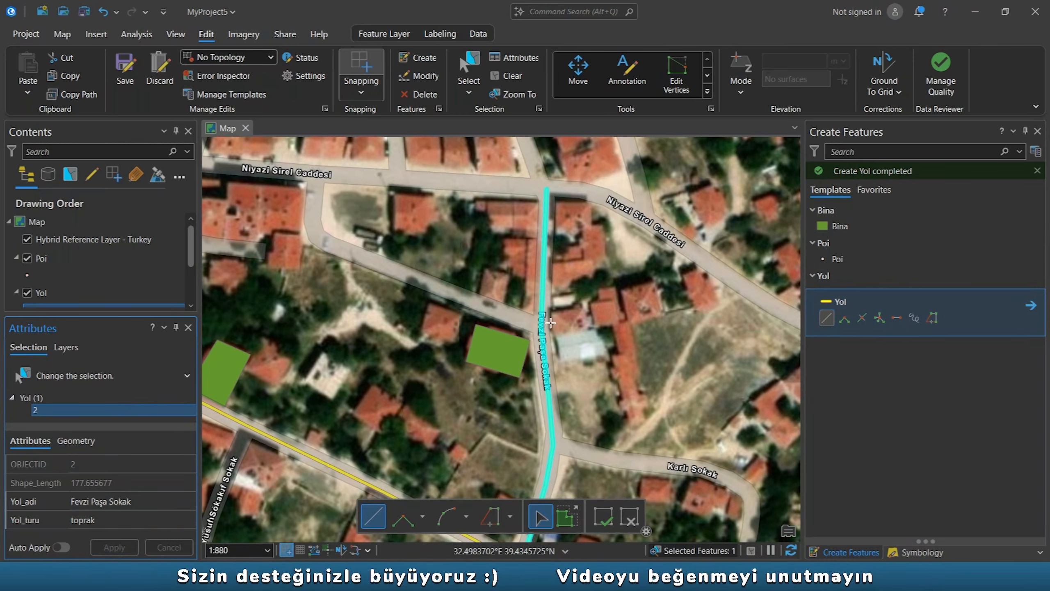
left_click(513, 78)
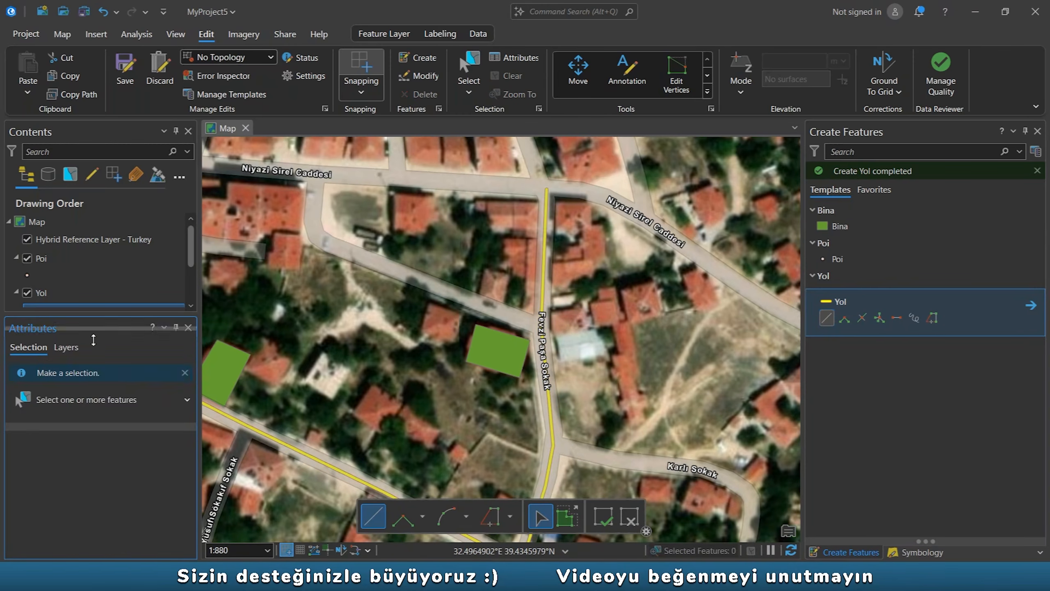
Step: Enlarge the layer list and hide Dünya Uydu and Hybrid Reference Layer - Turkey to examine only the digitized roads and buildings
left_click_drag(96, 313, 95, 390)
left_click(27, 363)
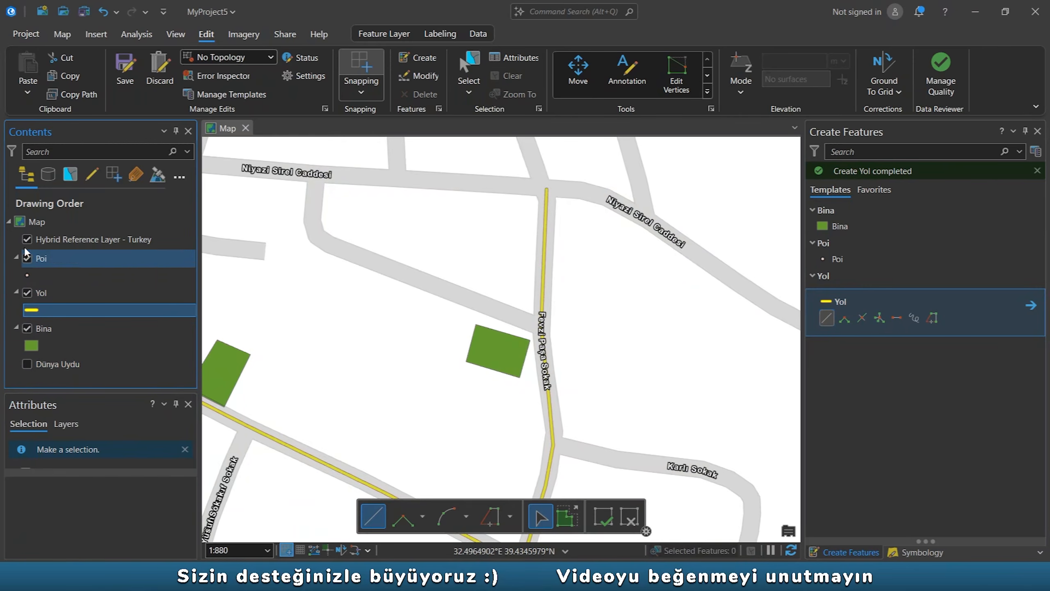
left_click(27, 240)
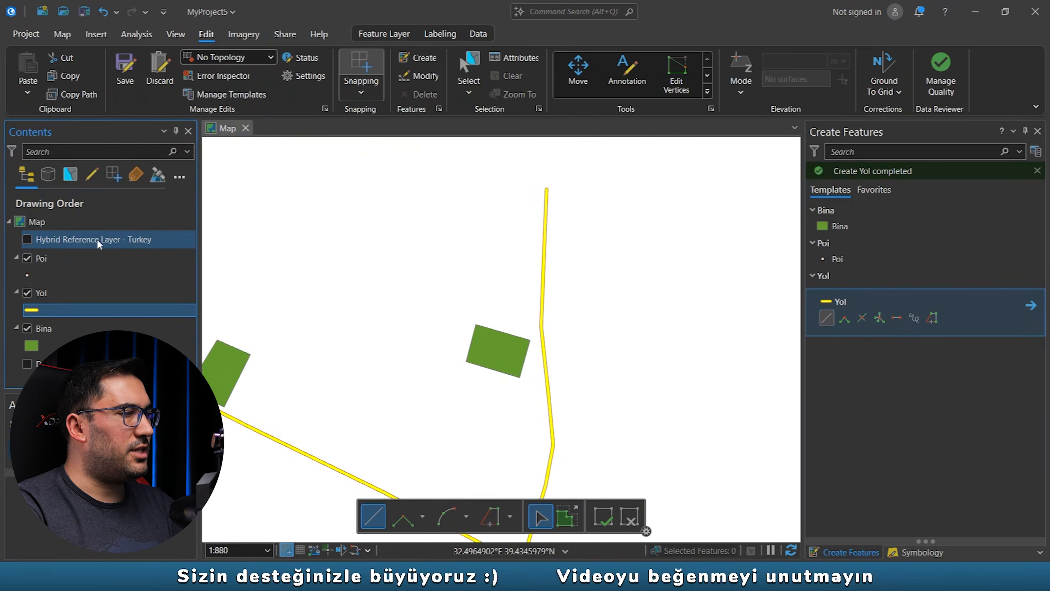
left_click_drag(461, 440, 449, 289)
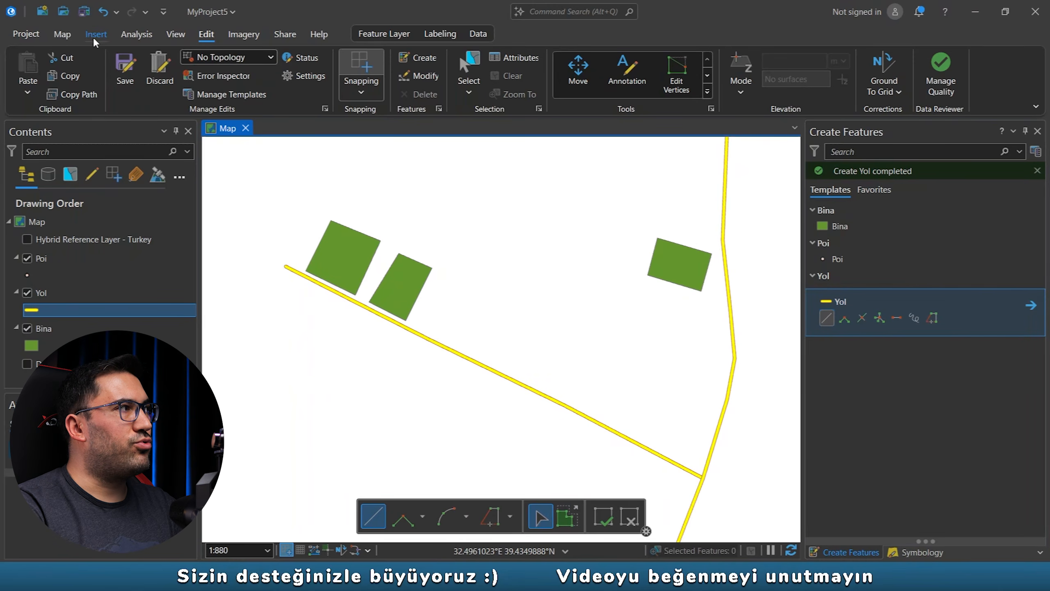
Step: Save the MyProject5 project
left_click(227, 16)
left_click(269, 6)
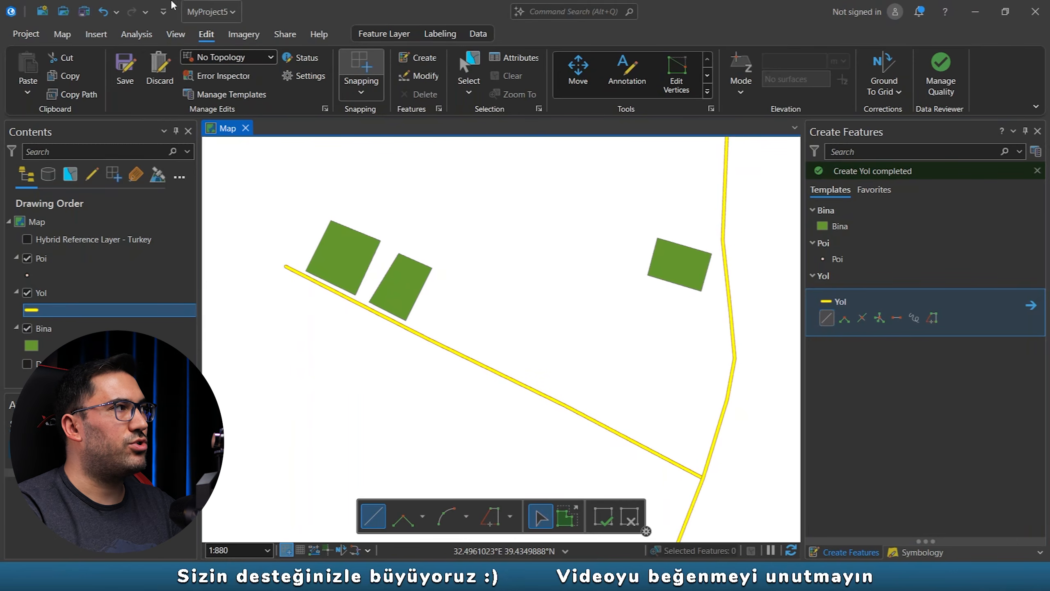
left_click(85, 12)
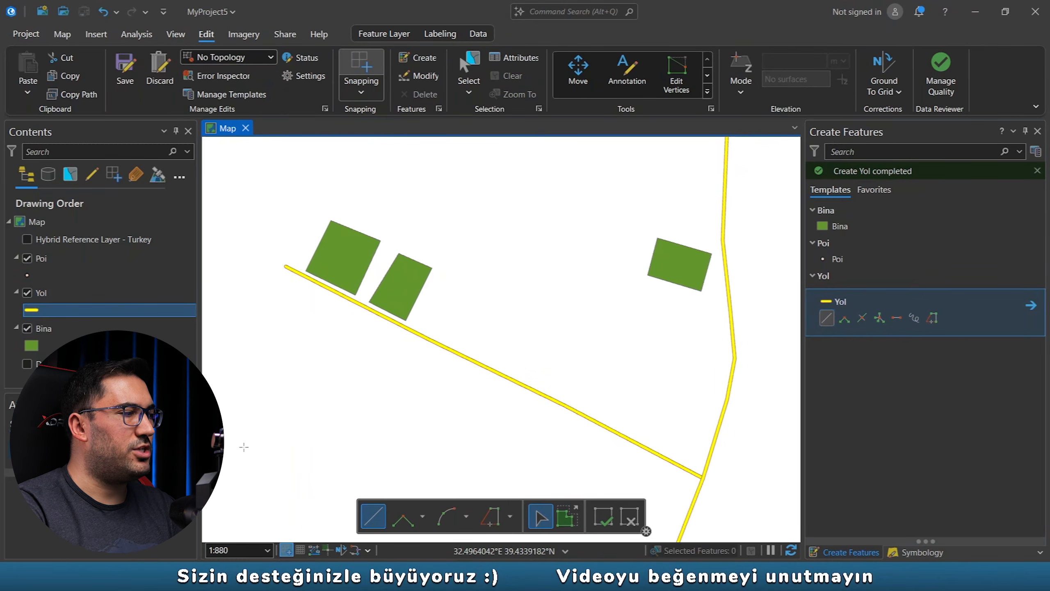
Step: Turn the Dünya Uydu imagery and Hybrid Reference Layer - Turkey back on over the digitized area
left_click(27, 363)
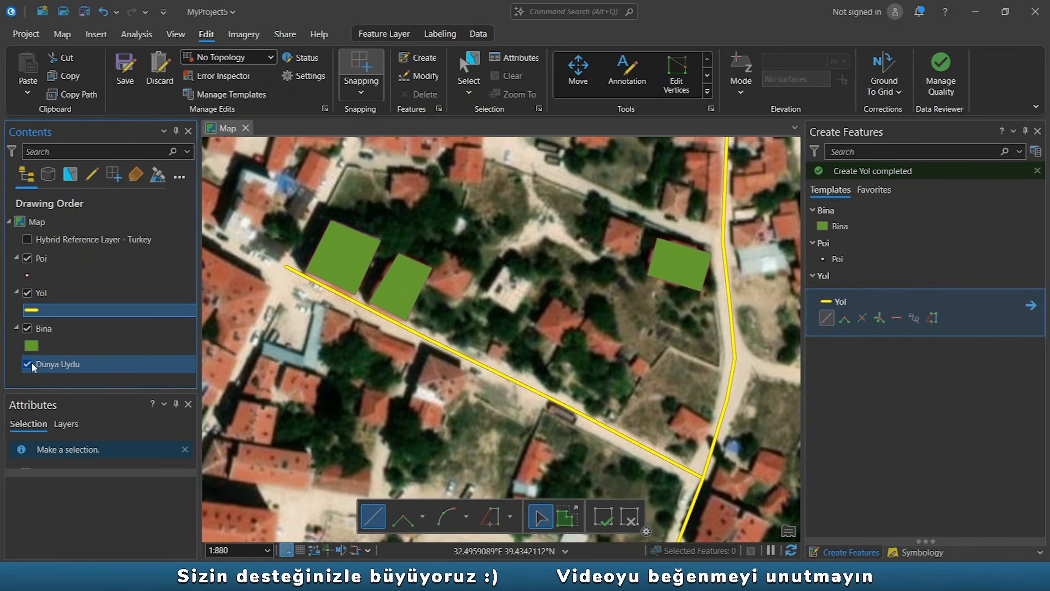
left_click(27, 239)
scroll(335, 347, "down", 3)
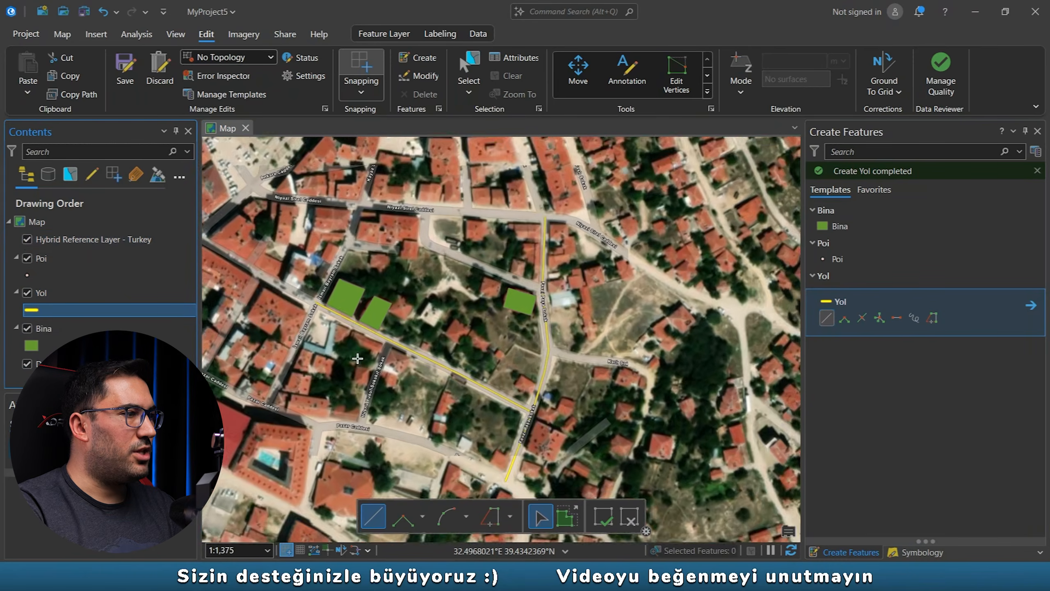
Step: Place a Poi point on the TC Sağlık Bakanlığı Haymana Devlet Hastanesi building, east of the digitized roads
left_click_drag(530, 416, 420, 273)
scroll(466, 349, "down", 2)
left_click_drag(466, 349, 503, 278)
left_click_drag(664, 141, 434, 364)
scroll(434, 364, "down", 4)
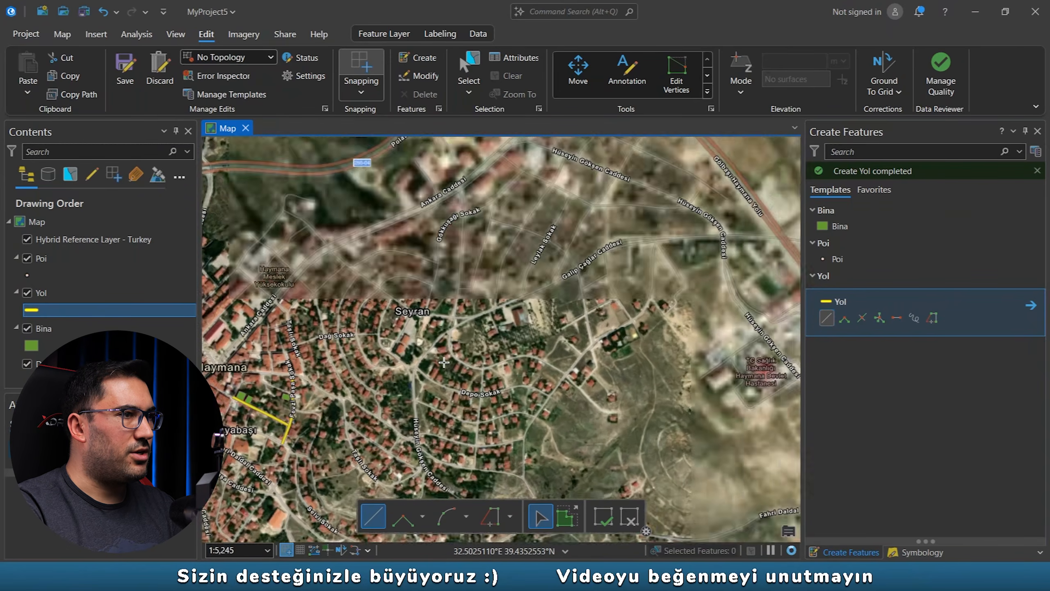
scroll(620, 336, "up", 5)
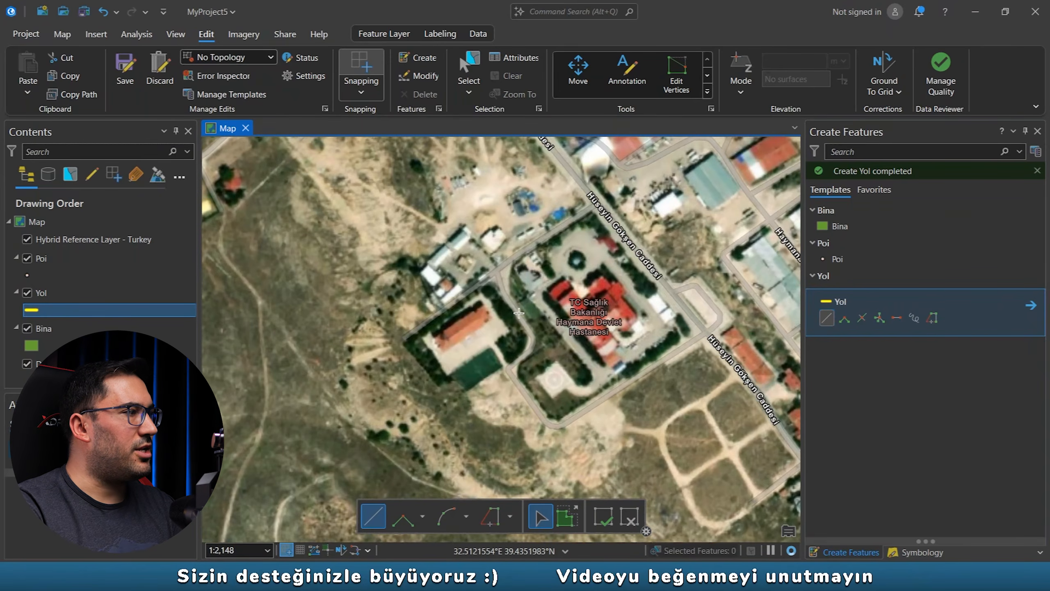
left_click(841, 268)
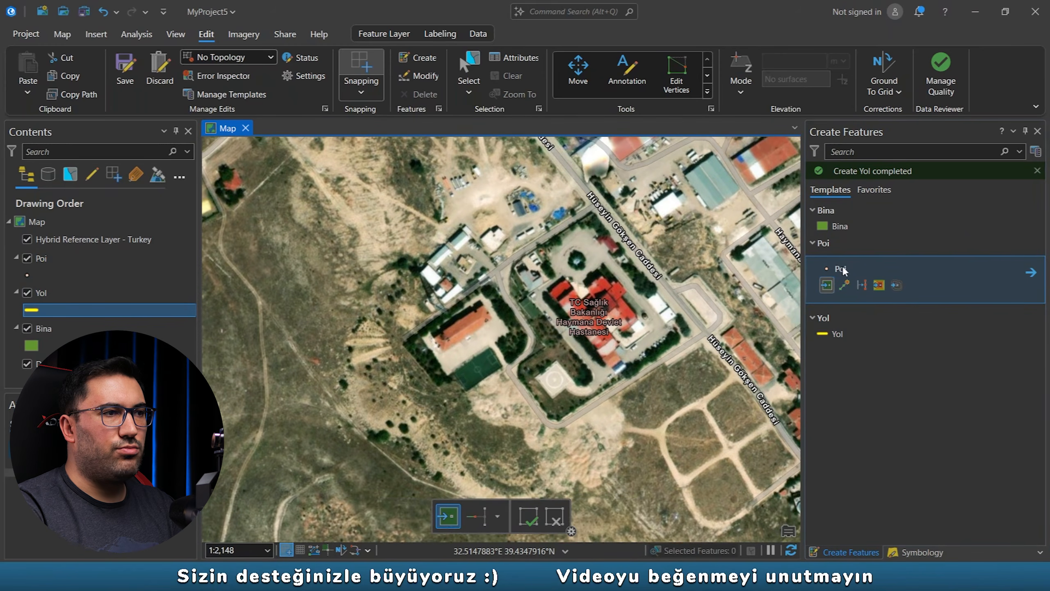
left_click(596, 310)
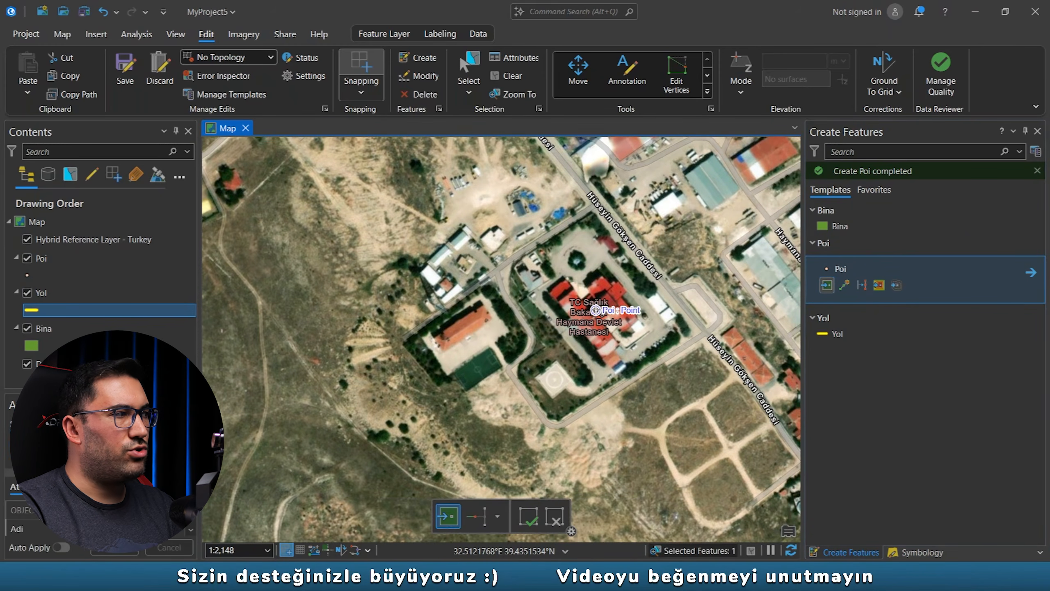
Step: Change the Poi layer's point symbol to Square 4 from the ArcGIS 2D style
left_click(29, 276)
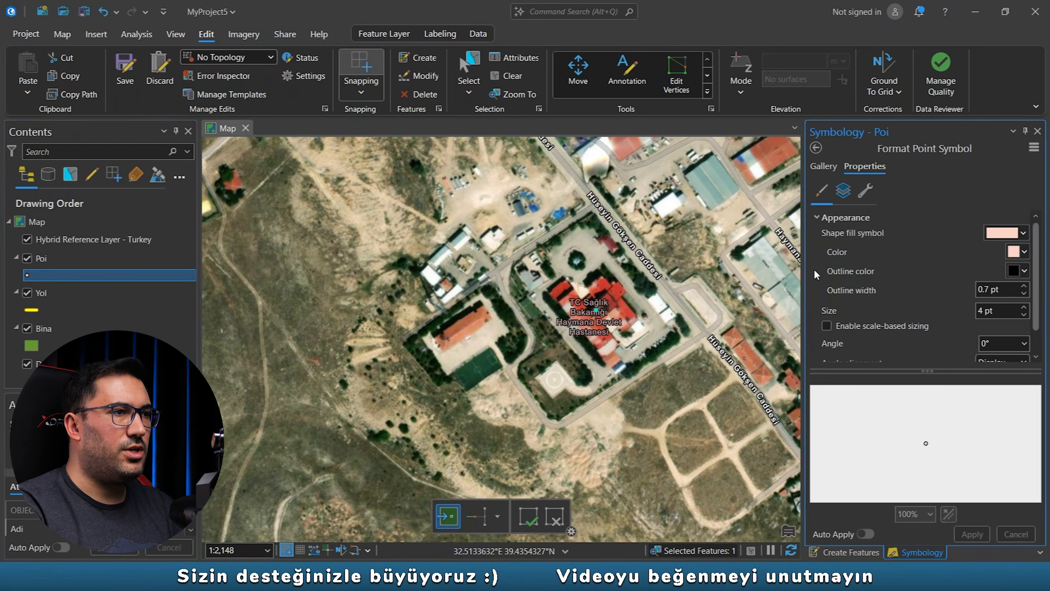
left_click(841, 170)
left_click(889, 446)
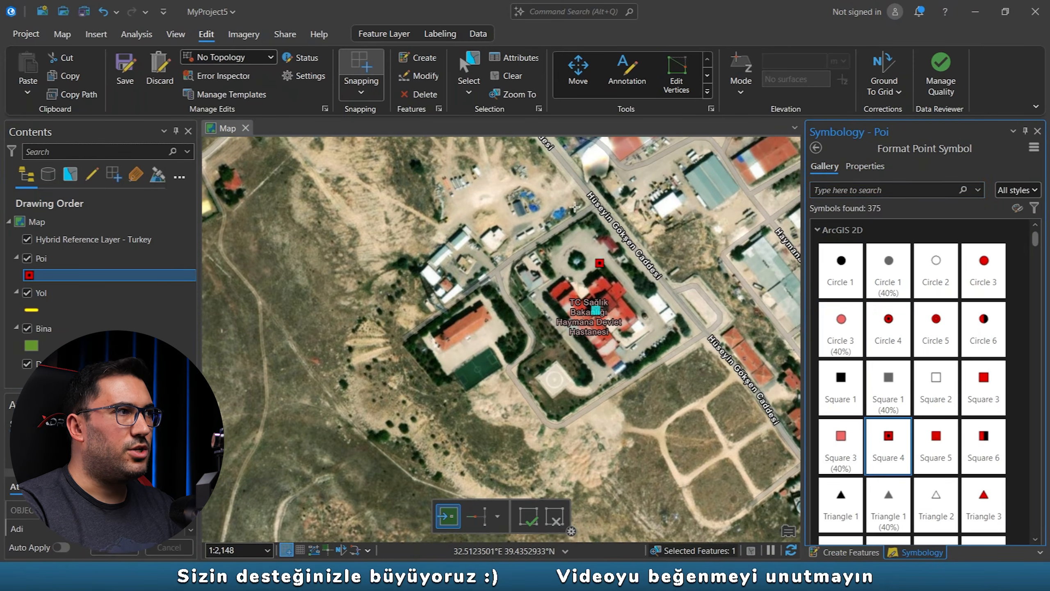
Step: Clear the selection and move Hybrid Reference Layer - Turkey below Bina in the drawing order
left_click(508, 77)
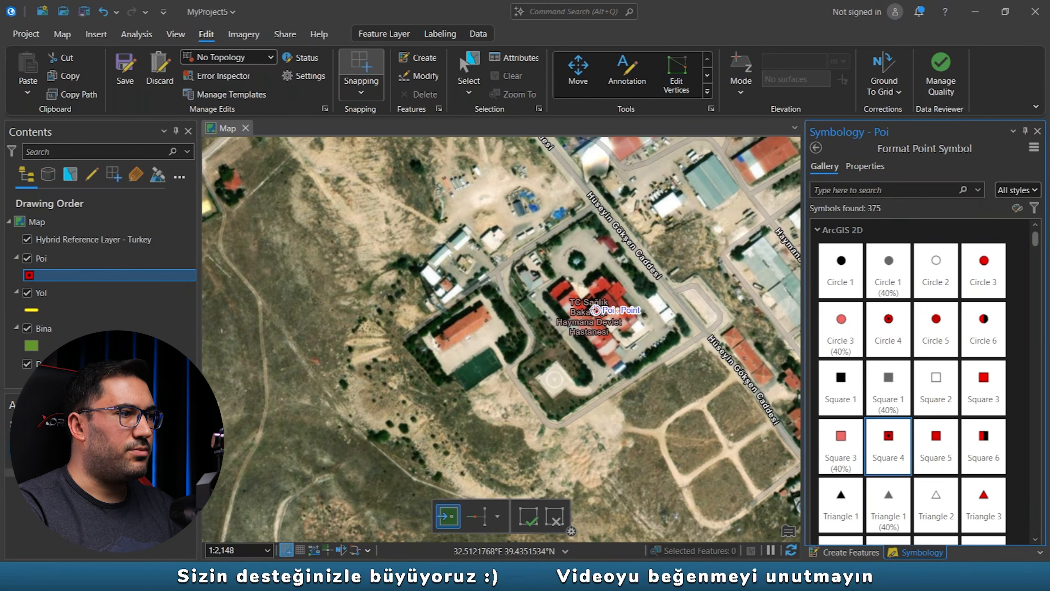
left_click(60, 240)
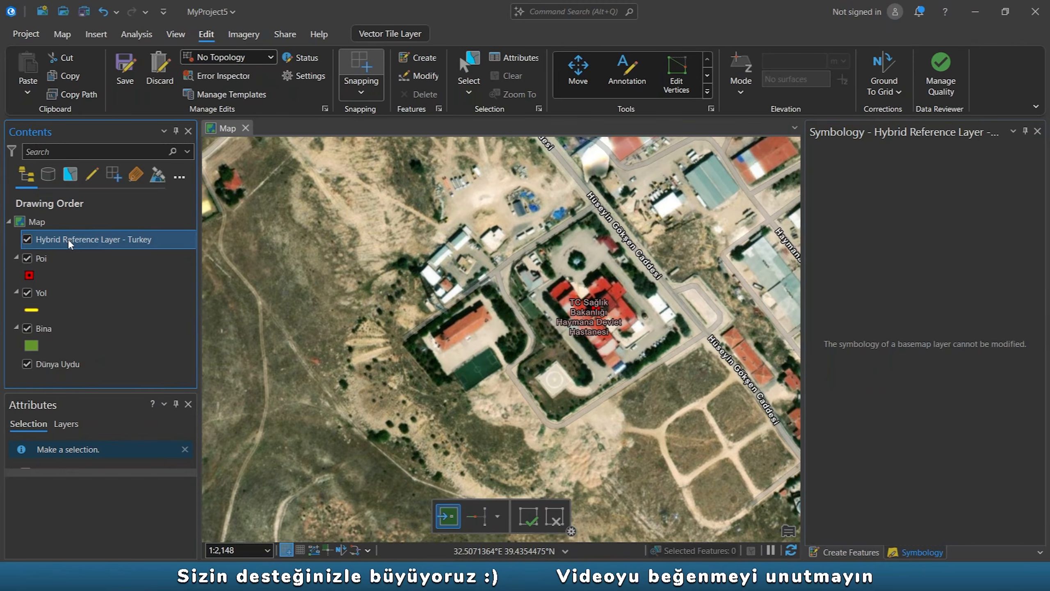
left_click_drag(69, 239, 72, 348)
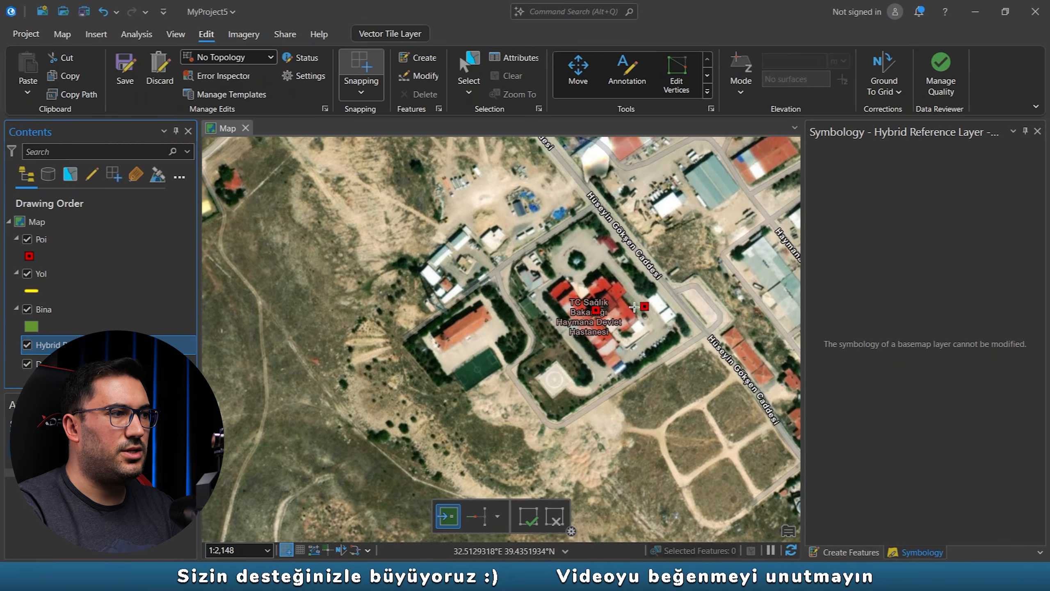
Step: Set the Poi symbol's color to yellow and apply the change
left_click(29, 256)
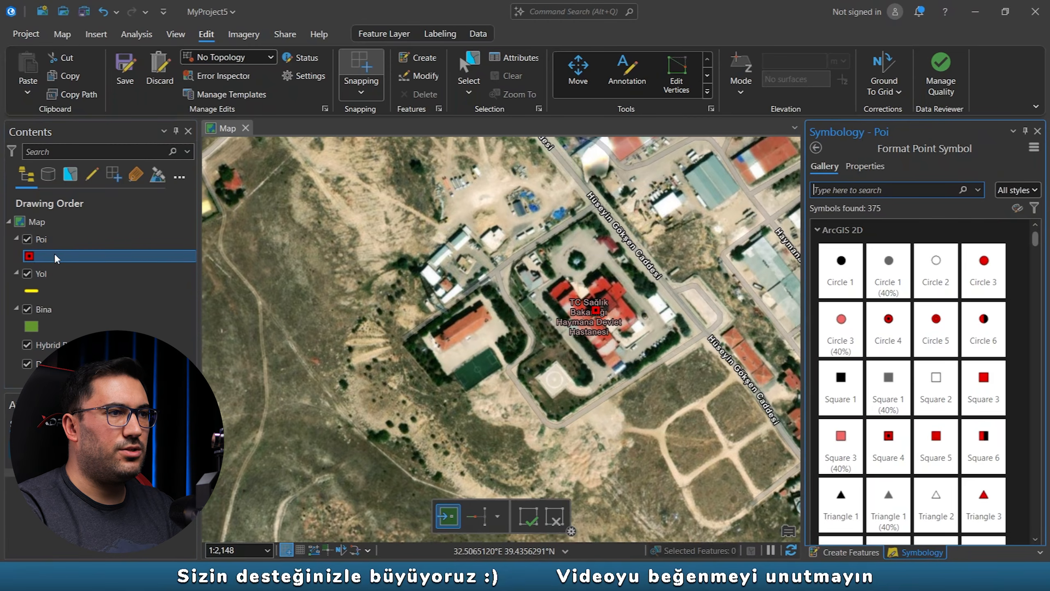
left_click(865, 166)
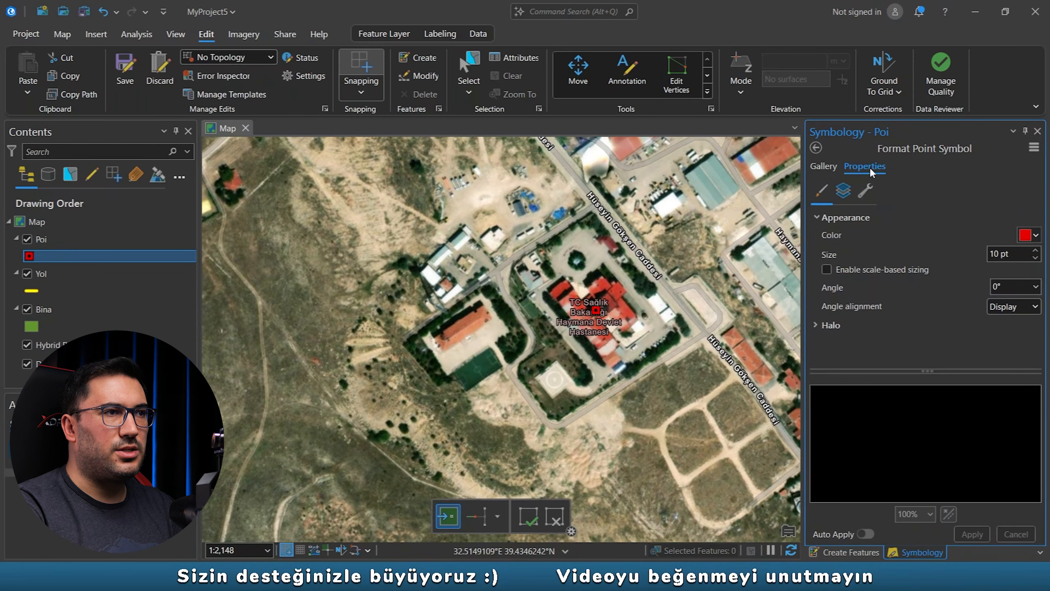
left_click(1028, 235)
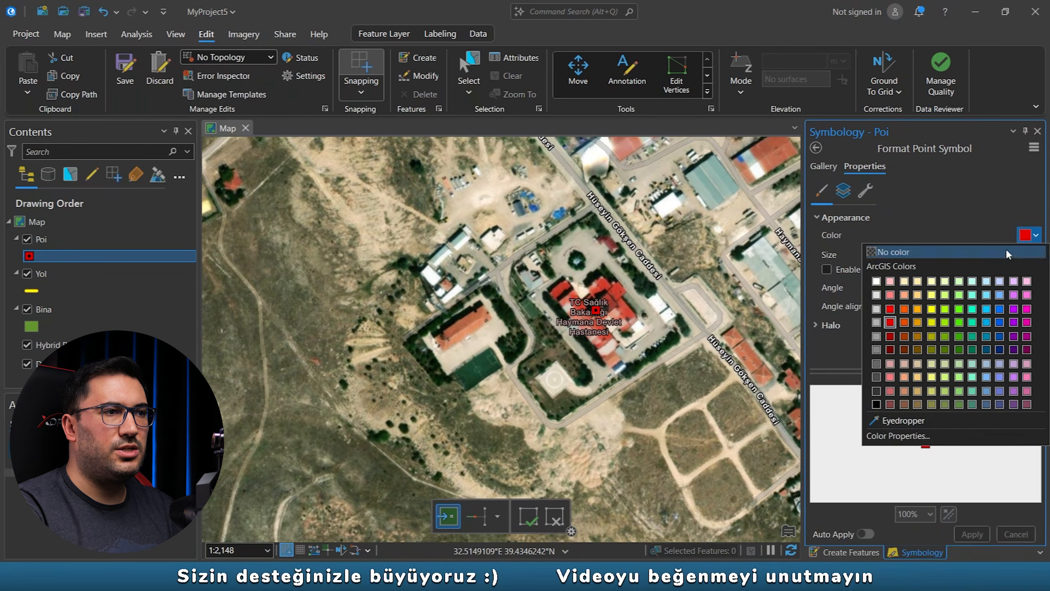
left_click(933, 311)
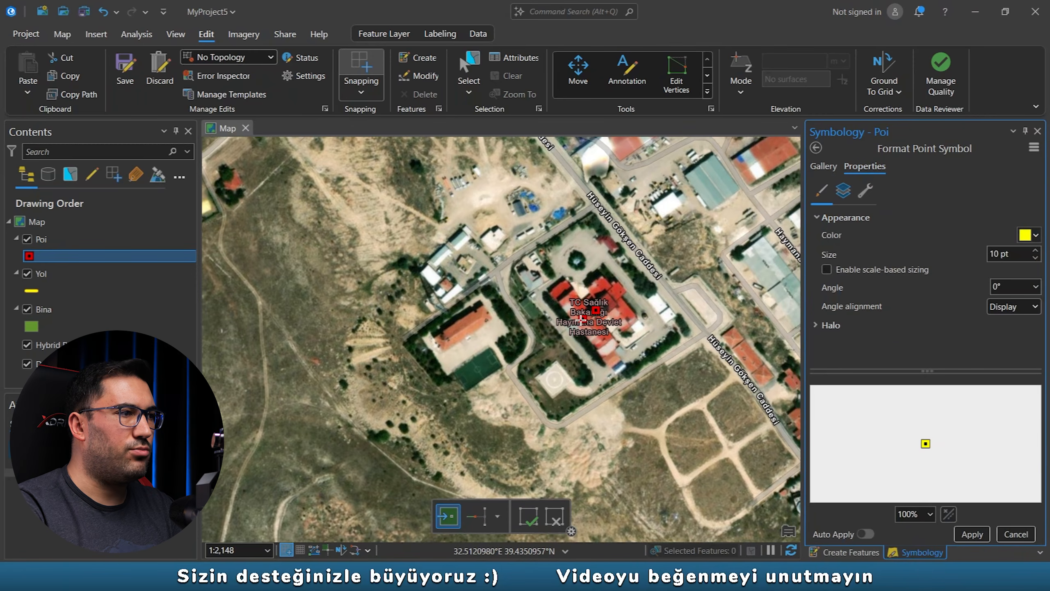
left_click(978, 535)
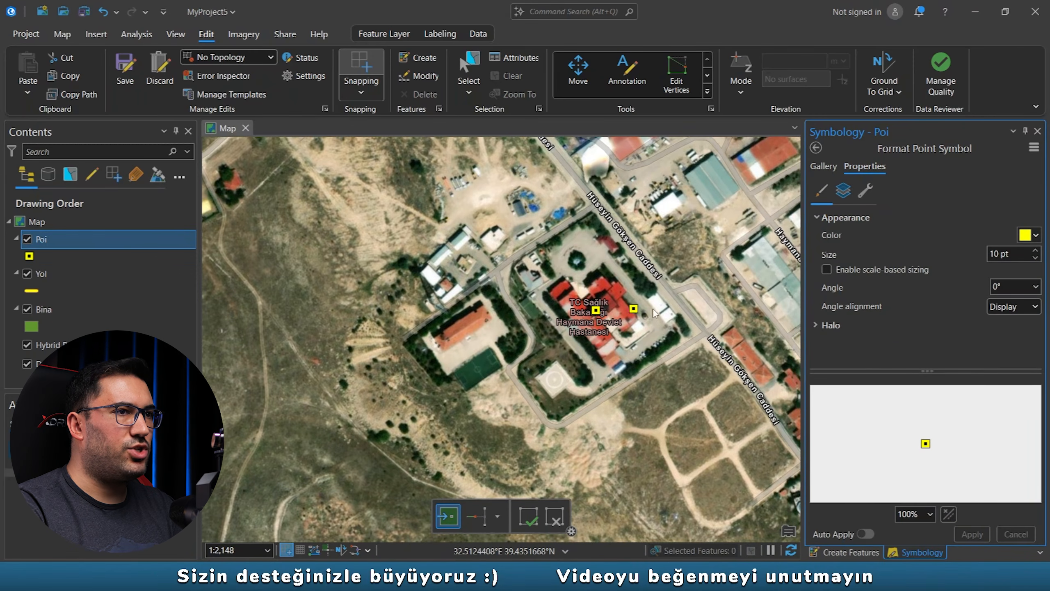
Step: Set the Poi symbol's size to 15 pt and apply the change
left_click(1034, 251)
left_click(1034, 252)
left_click(1034, 251)
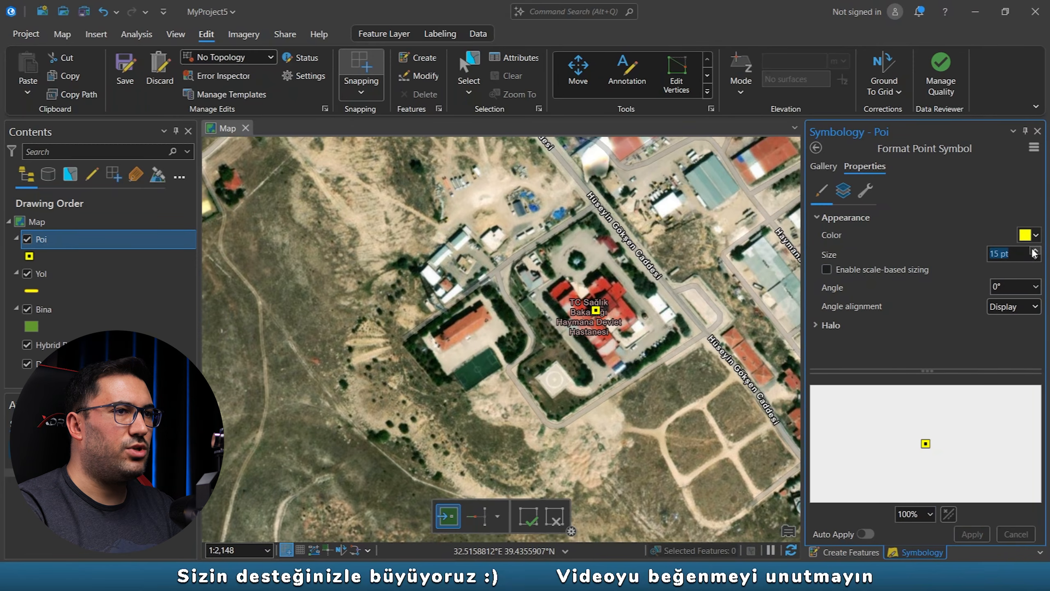
left_click(972, 534)
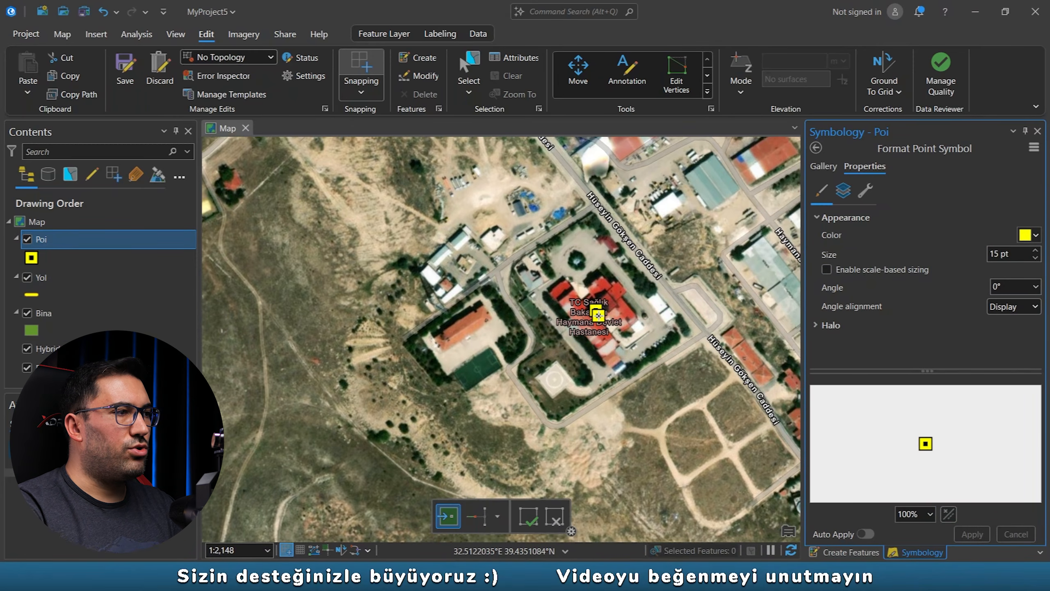
scroll(598, 315, "down", 2)
scroll(581, 325, "up", 2)
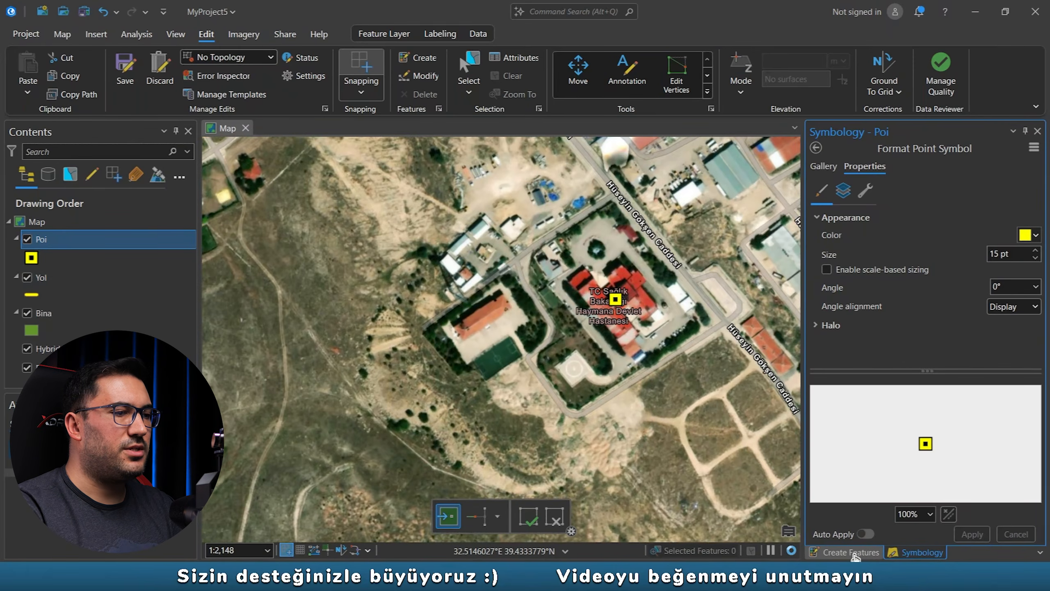
Step: Select the hospital point, set its Adi attribute to Haymana Devlet Hastanesi, and apply the value
left_click_drag(89, 390, 91, 346)
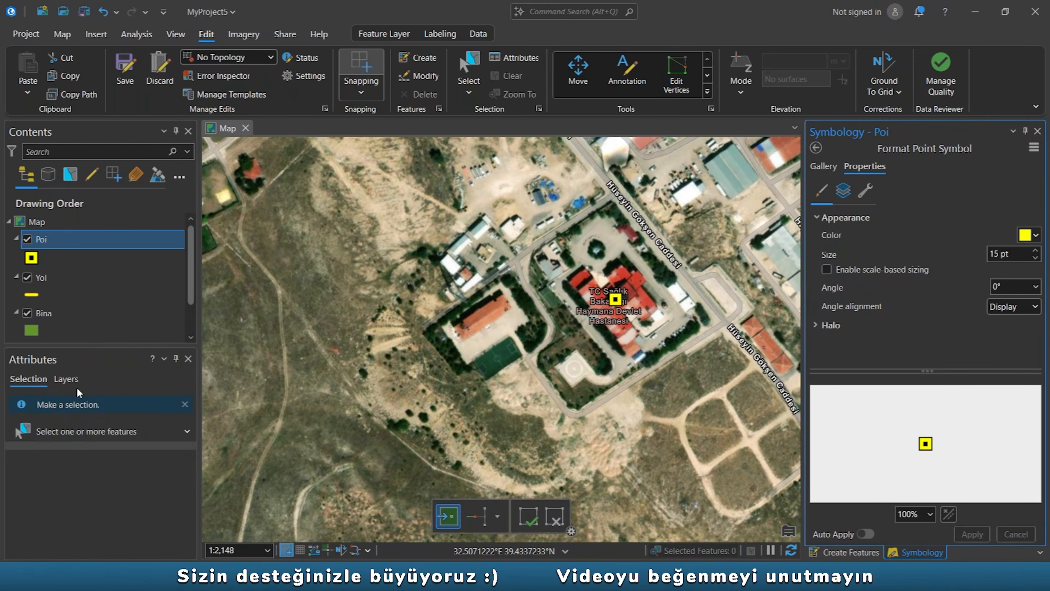
left_click(469, 66)
left_click(616, 300)
left_click(85, 502)
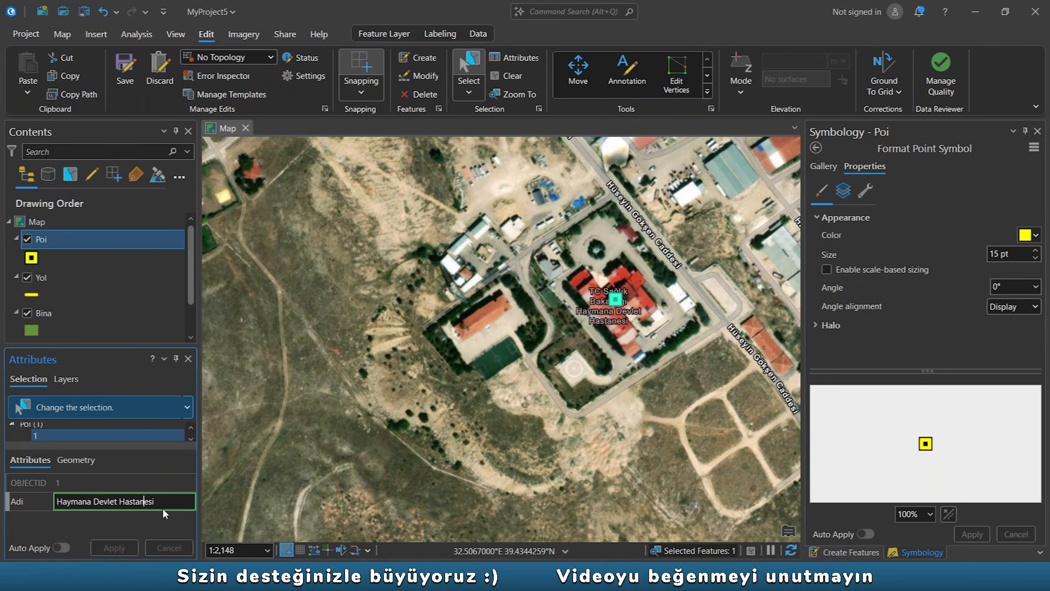
key("Return")
left_click(114, 547)
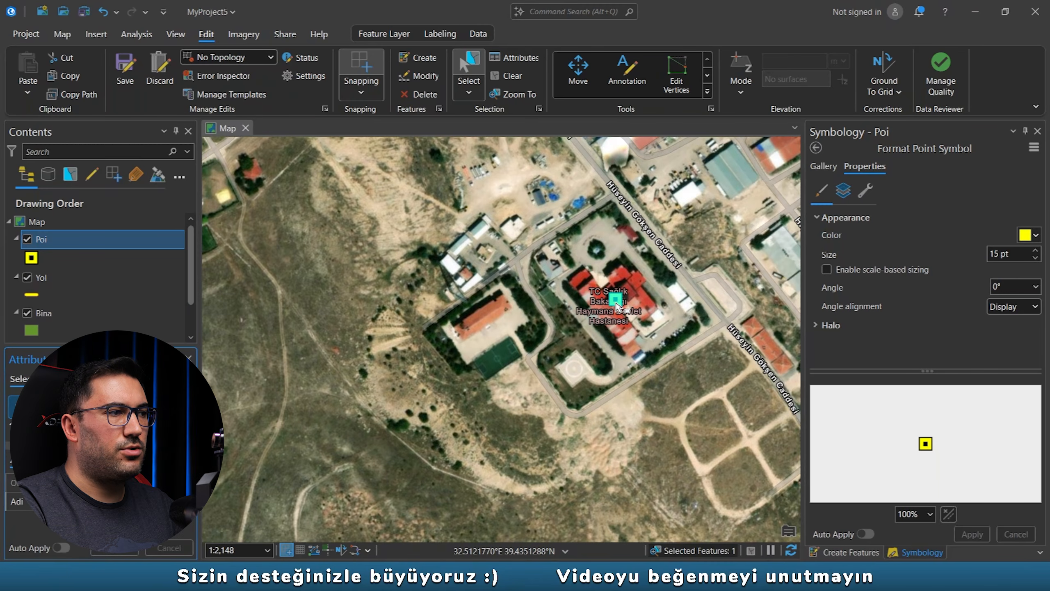
Step: Save the MyProject5 project with the whole town and the hospital point in view
scroll(616, 306, "down", 4)
left_click_drag(450, 379, 562, 342)
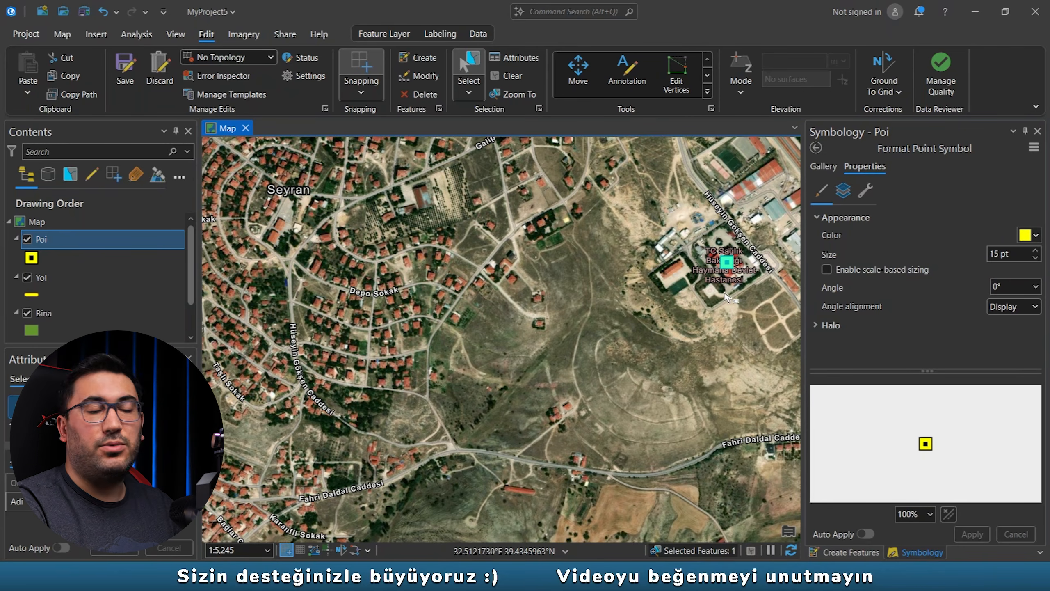
scroll(651, 328, "down", 4)
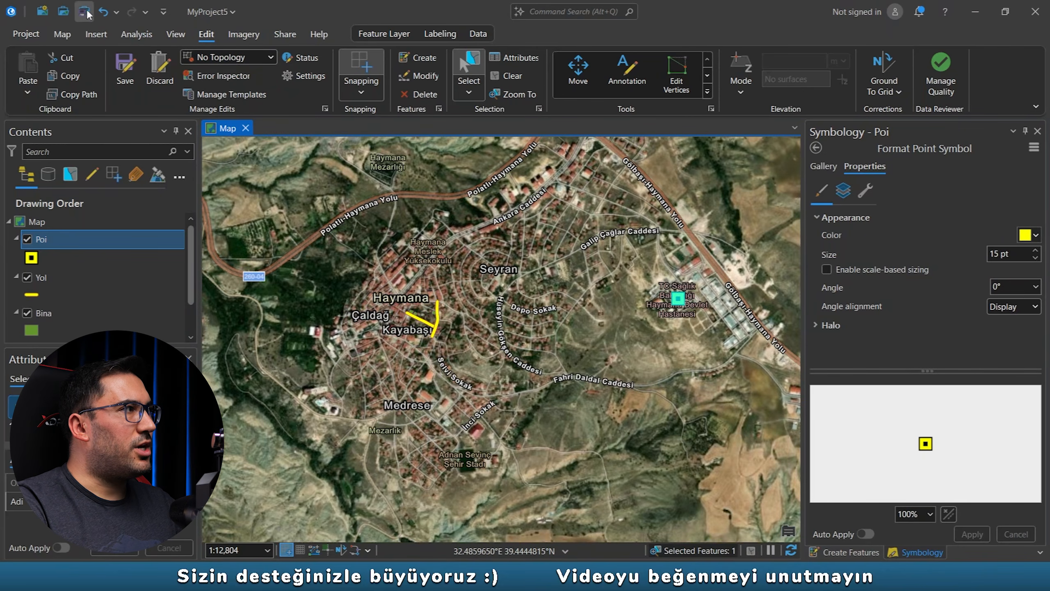
left_click(86, 13)
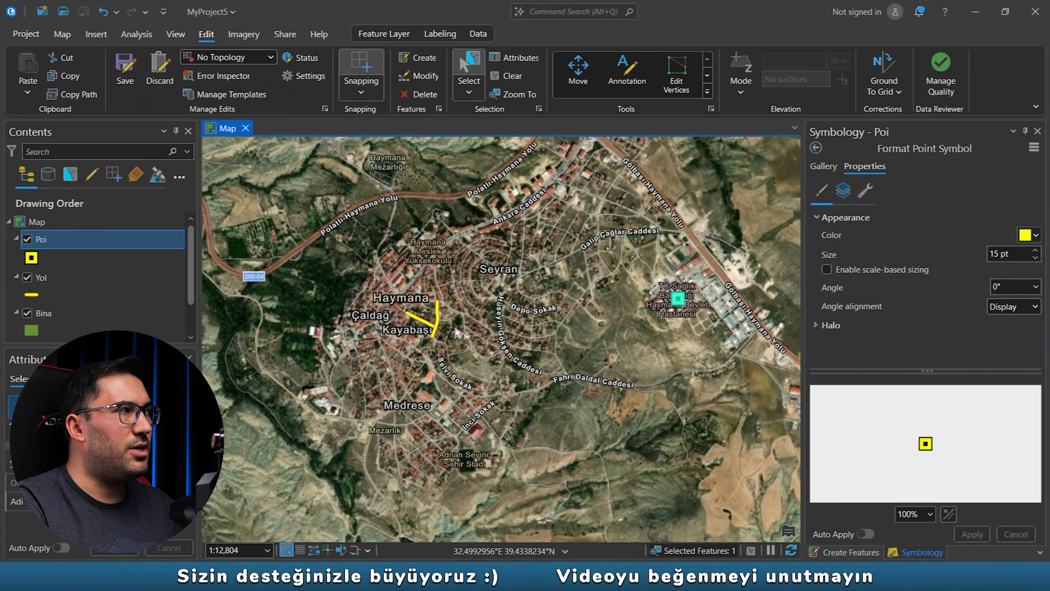
Step: Save all feature edits and confirm the save
left_click_drag(456, 331, 515, 309)
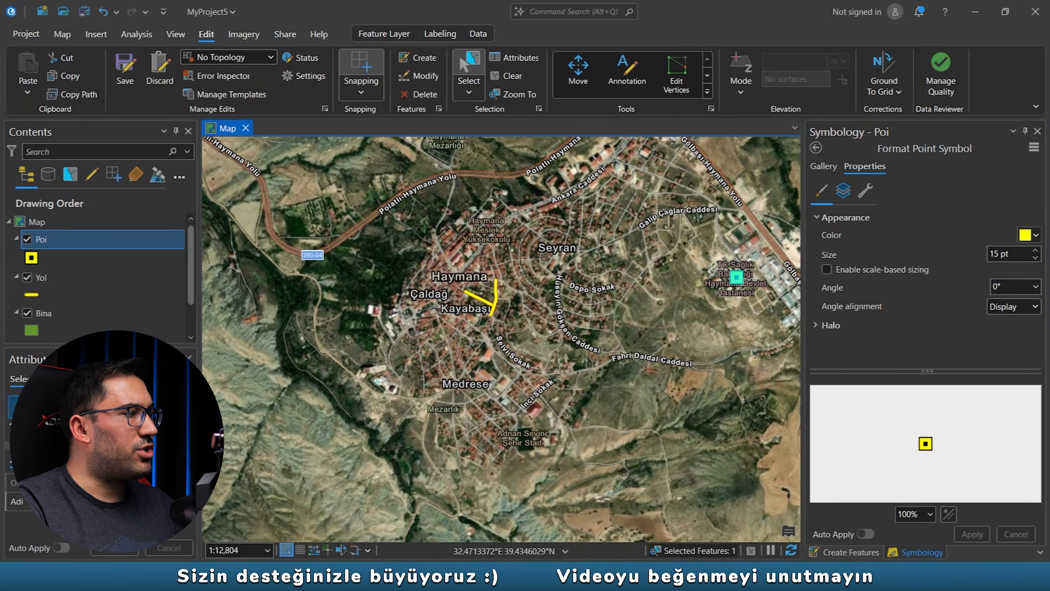
left_click_drag(120, 346, 120, 394)
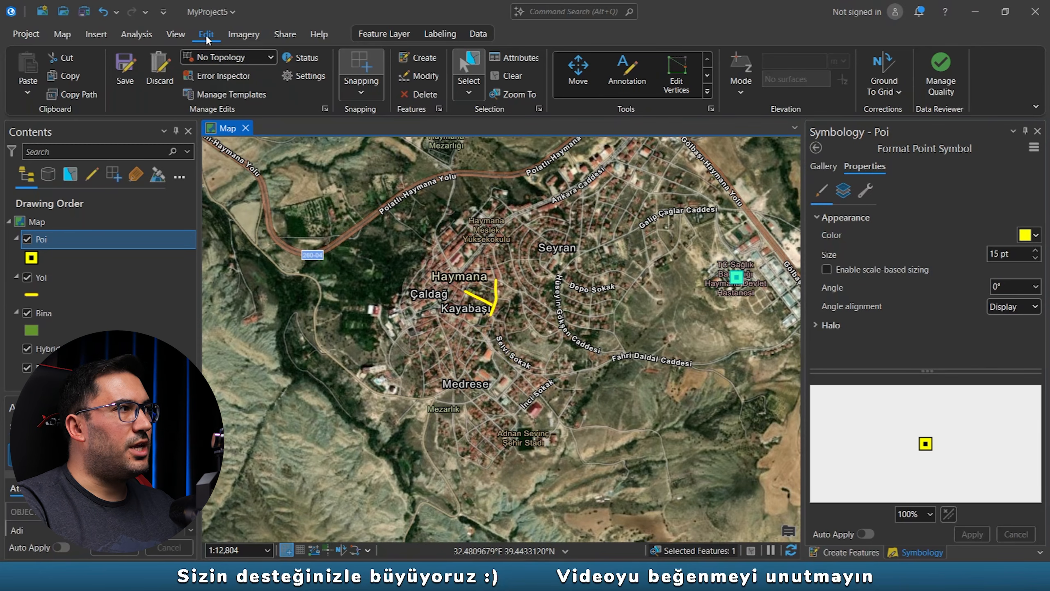
left_click(125, 73)
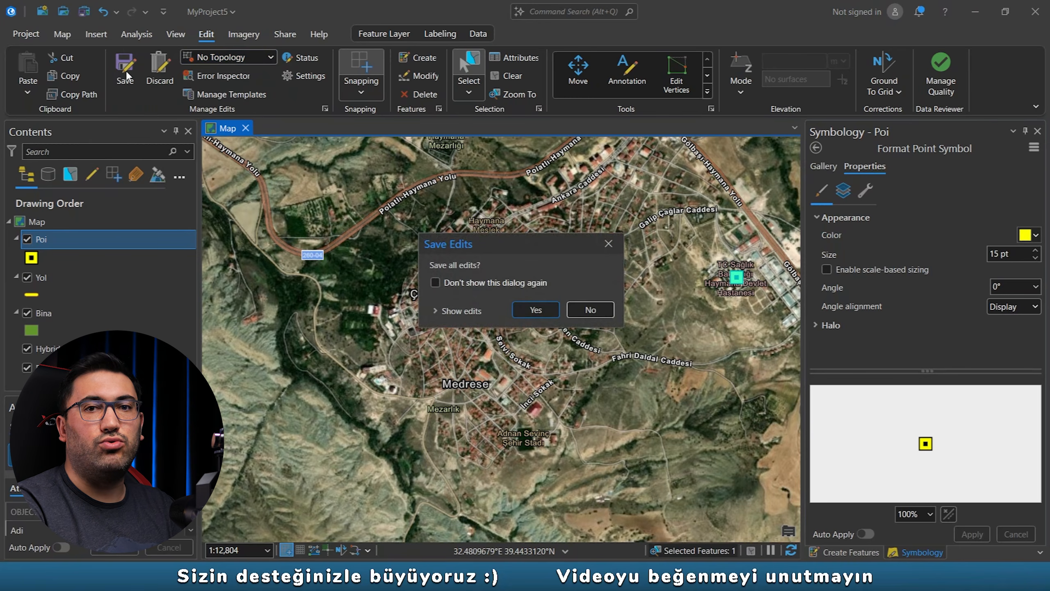
left_click(533, 310)
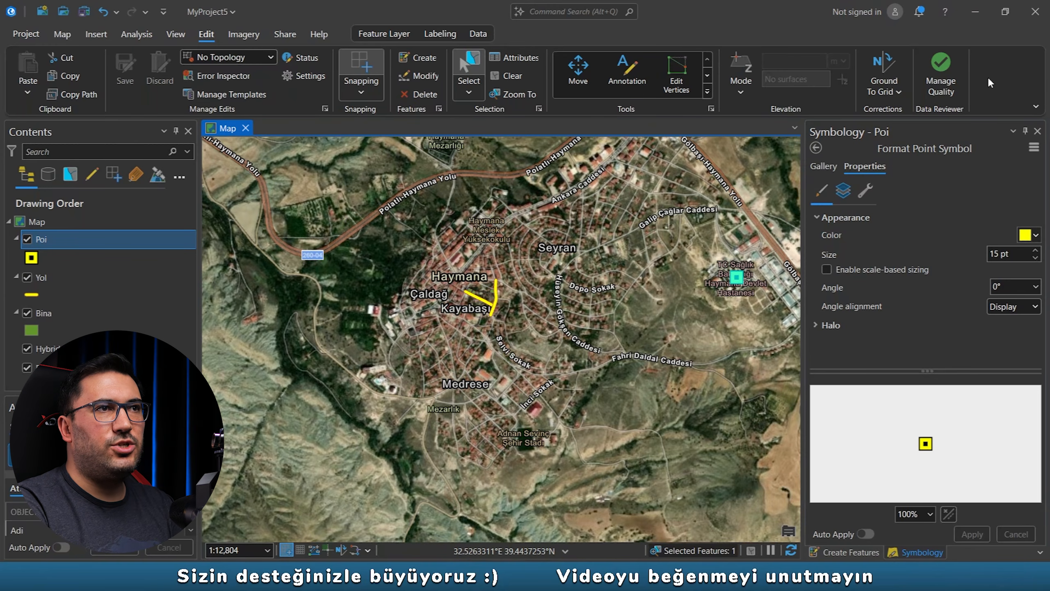
Step: Switch to the desktop and examine the Haymana.gdb and MyProject5 contents in the Sayisallastirma folder
left_click(983, 15)
left_click_drag(37, 163, 563, 253)
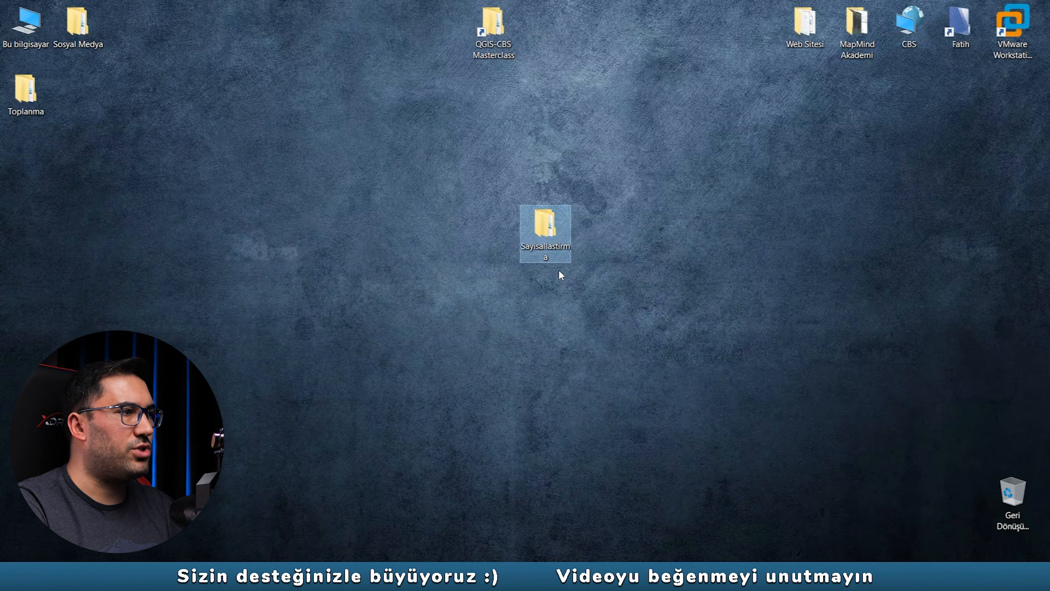
double_click(549, 244)
left_click(369, 225)
double_click(385, 227)
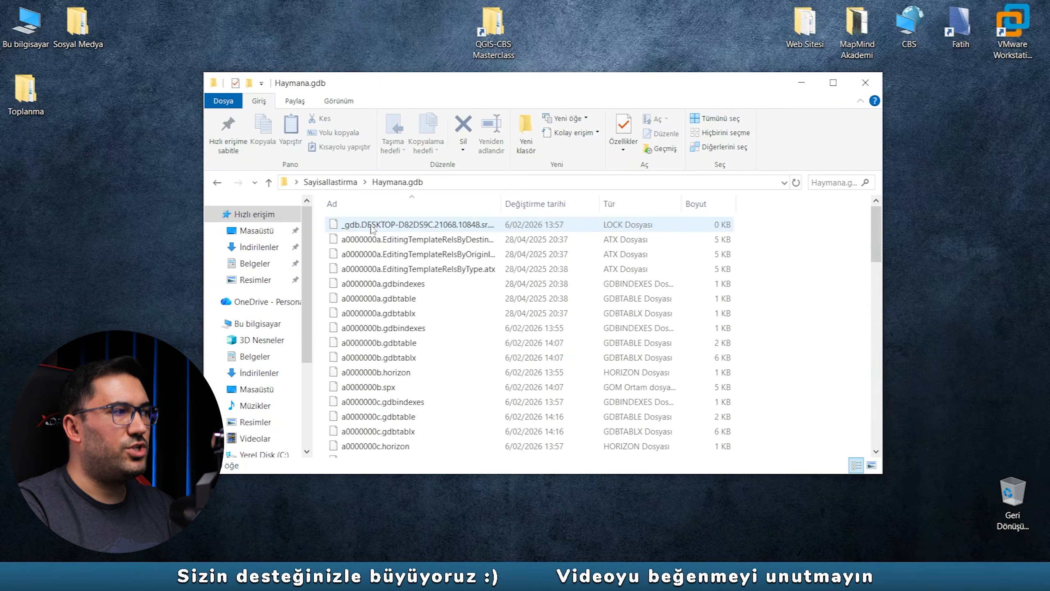
scroll(390, 331, "down", 3)
scroll(390, 331, "up", 10)
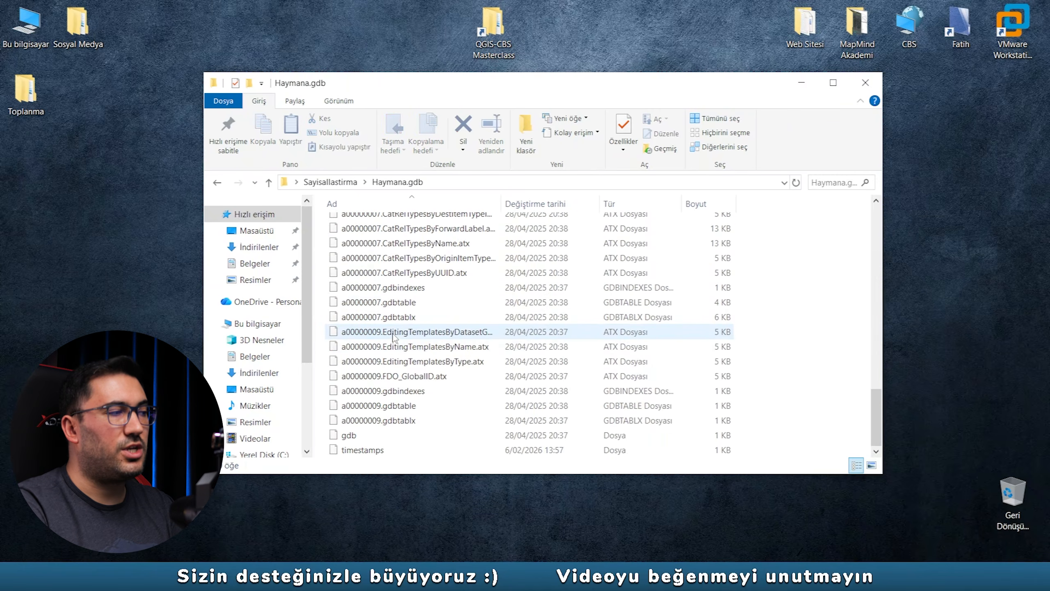
left_click(217, 182)
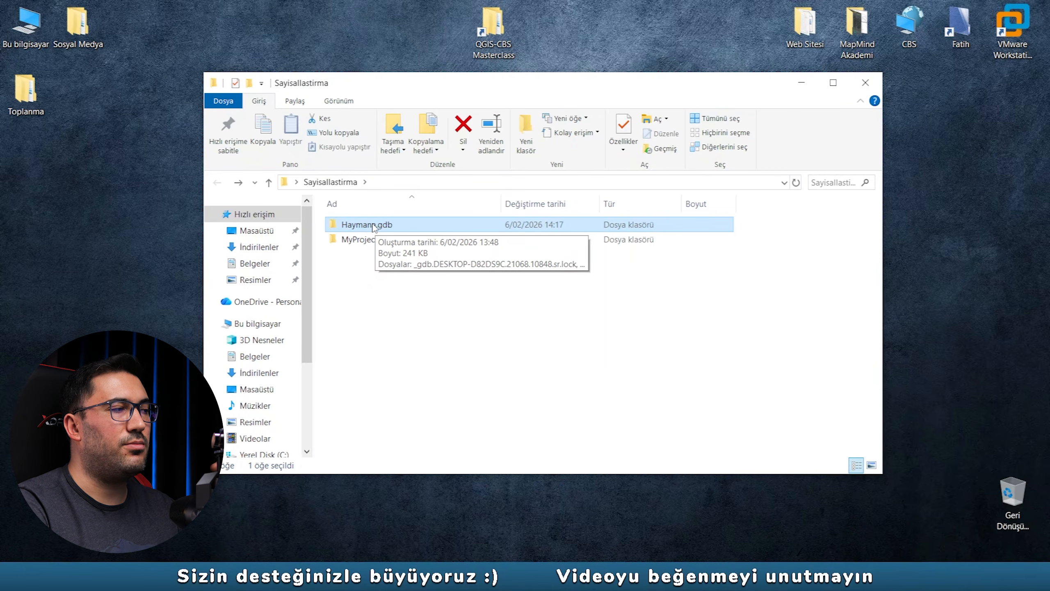
double_click(366, 240)
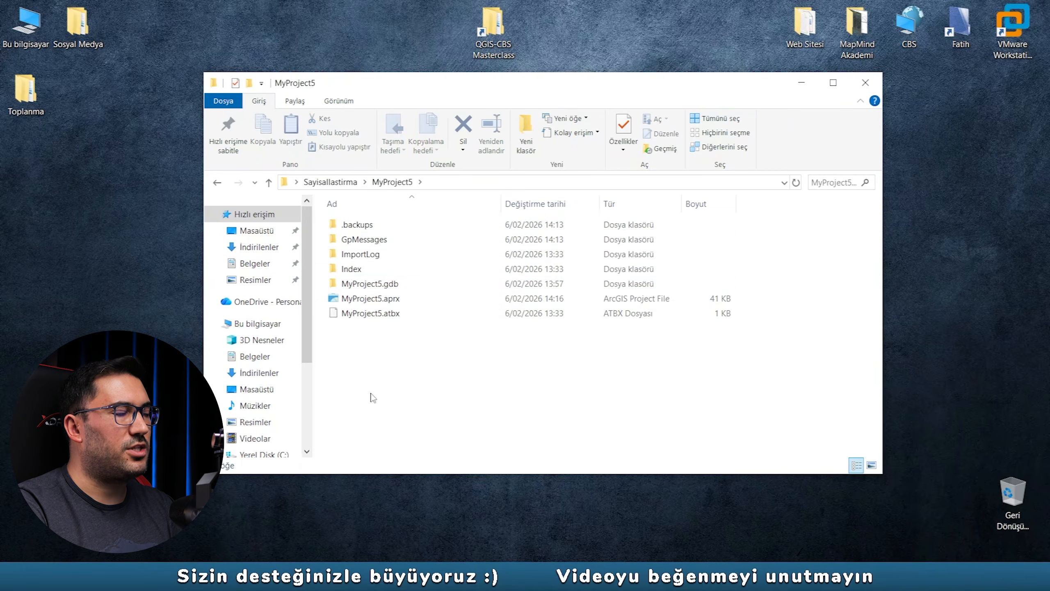
key("alt+Left")
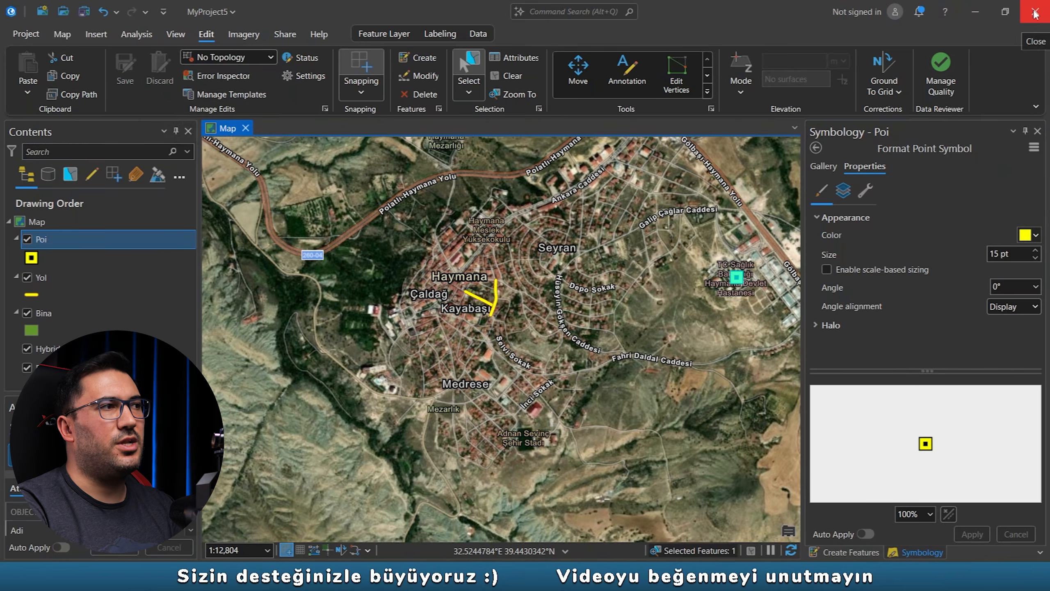
left_click(30, 34)
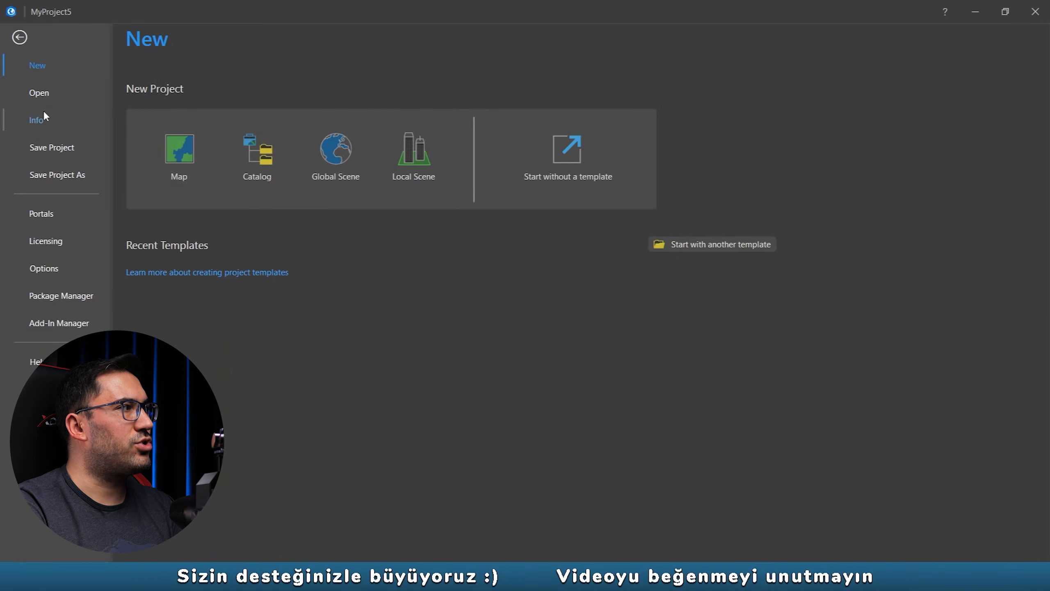
left_click(21, 39)
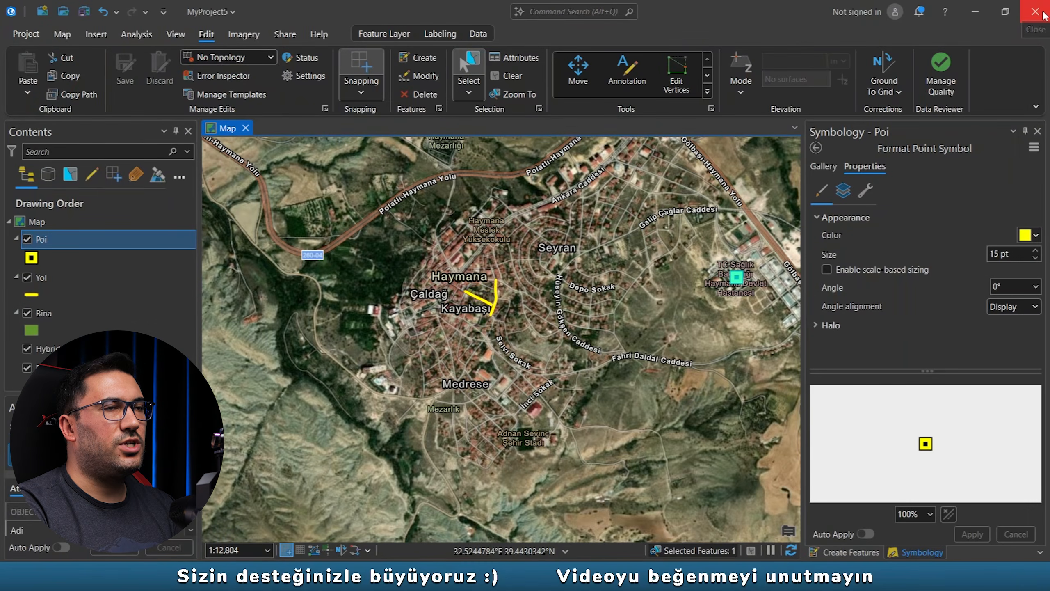
Step: Close the MyProject5 project, saving its changes, and close the Sayisallastirma folder window
left_click(1042, 14)
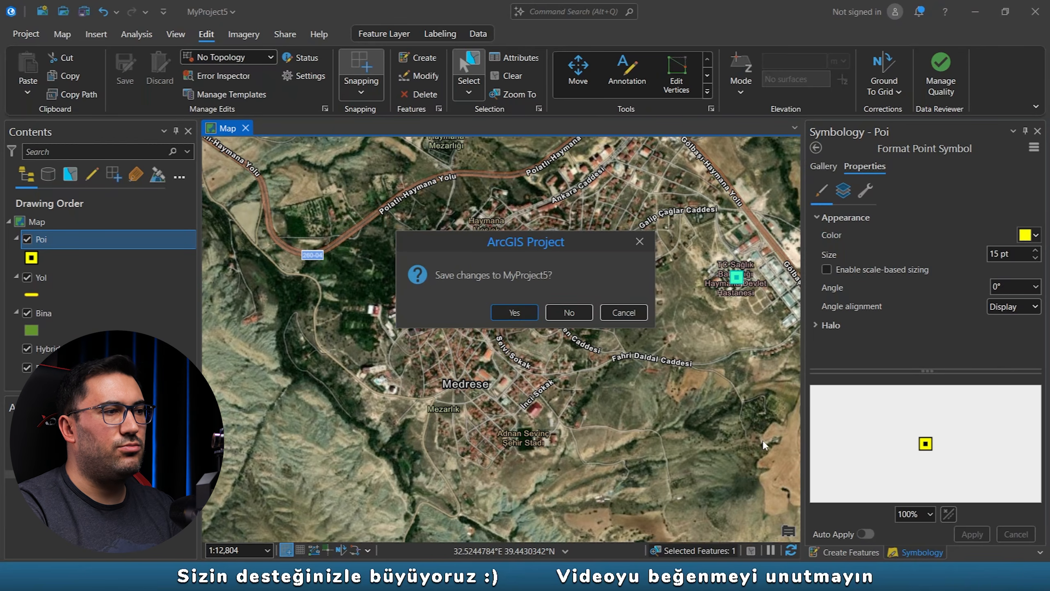
left_click(530, 312)
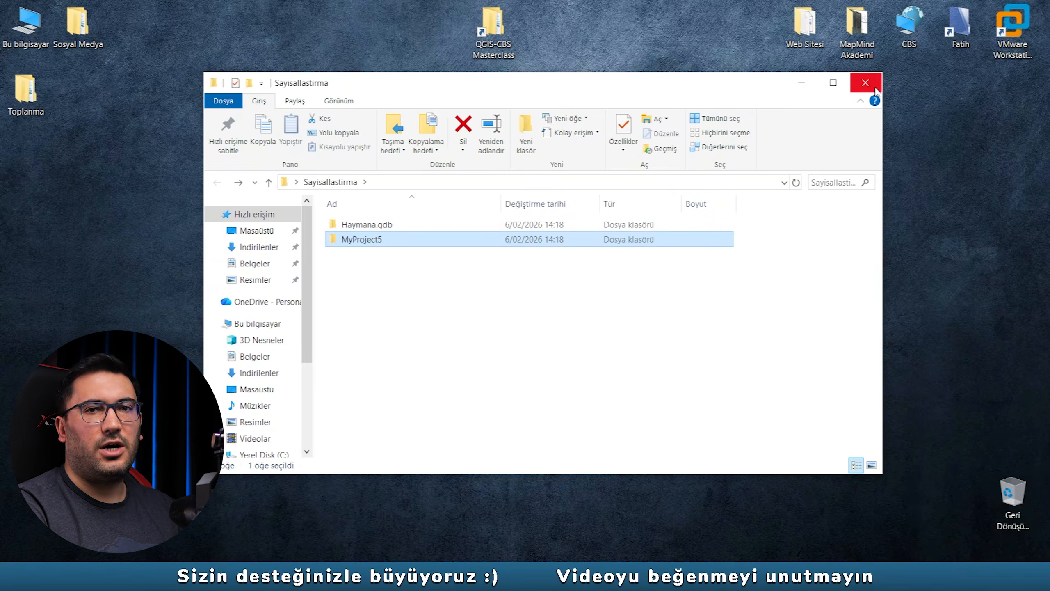
left_click(867, 83)
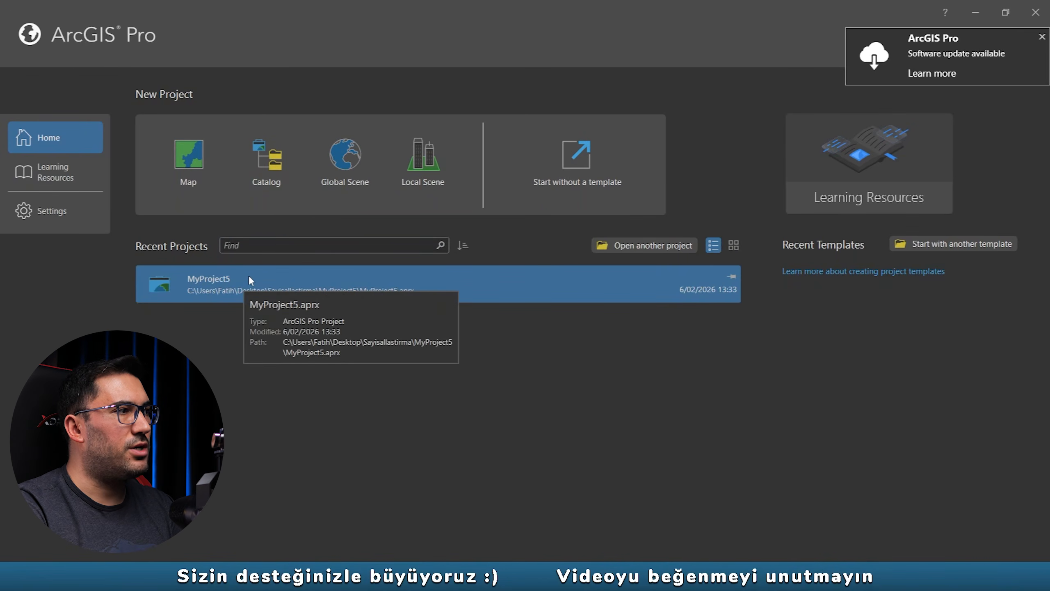
left_click(631, 248)
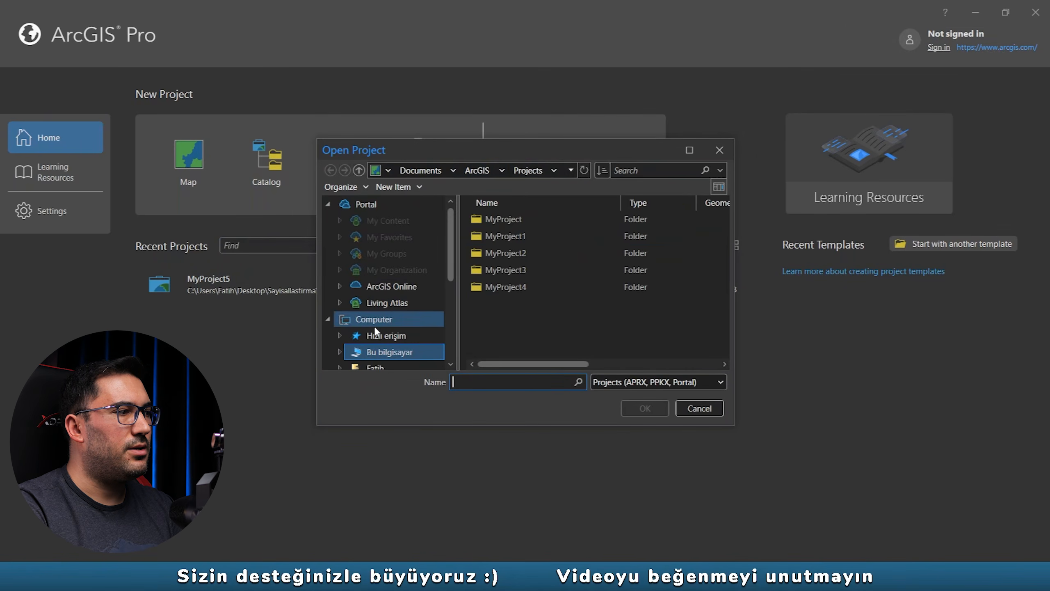
scroll(355, 342, "down", 2)
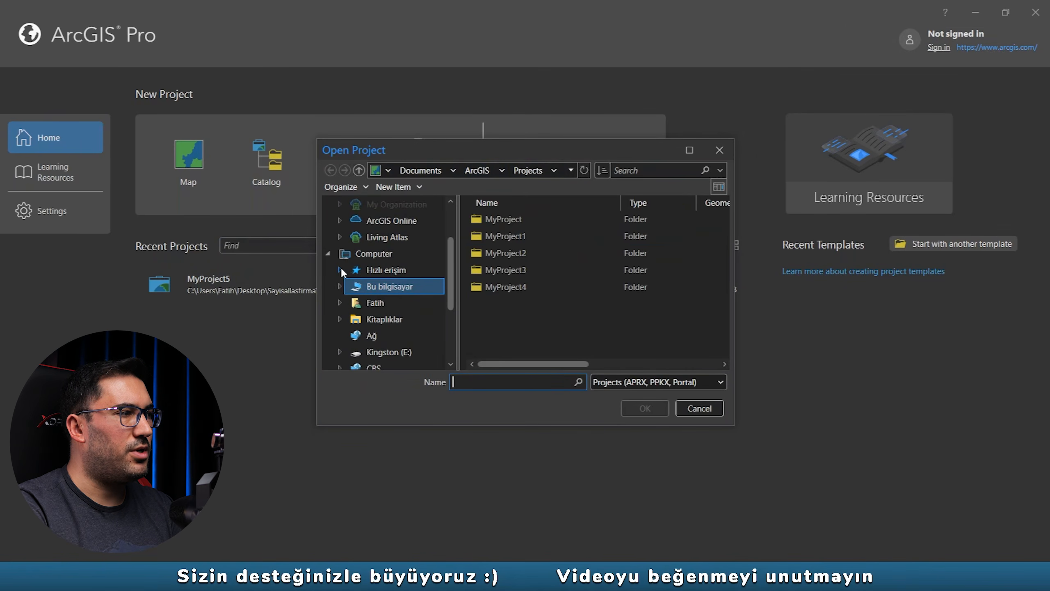
left_click(340, 269)
left_click(396, 286)
double_click(514, 258)
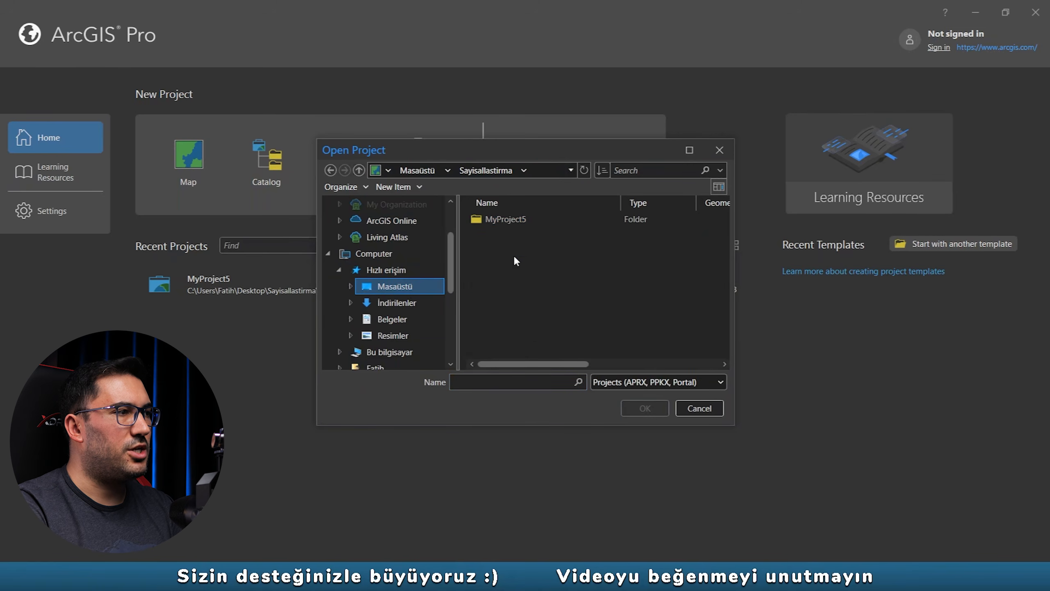
left_click(512, 219)
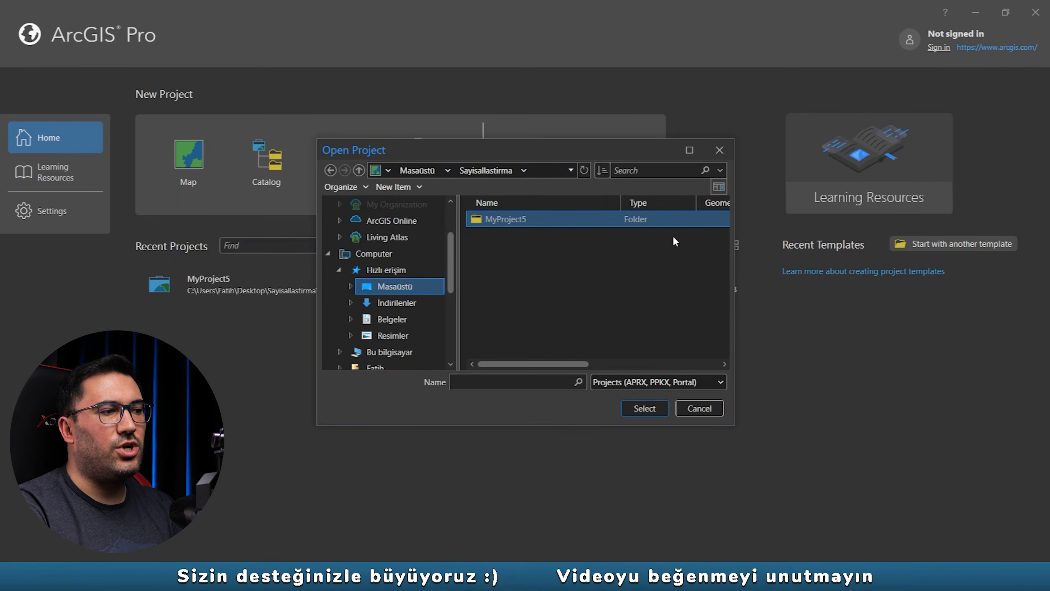
left_click(720, 149)
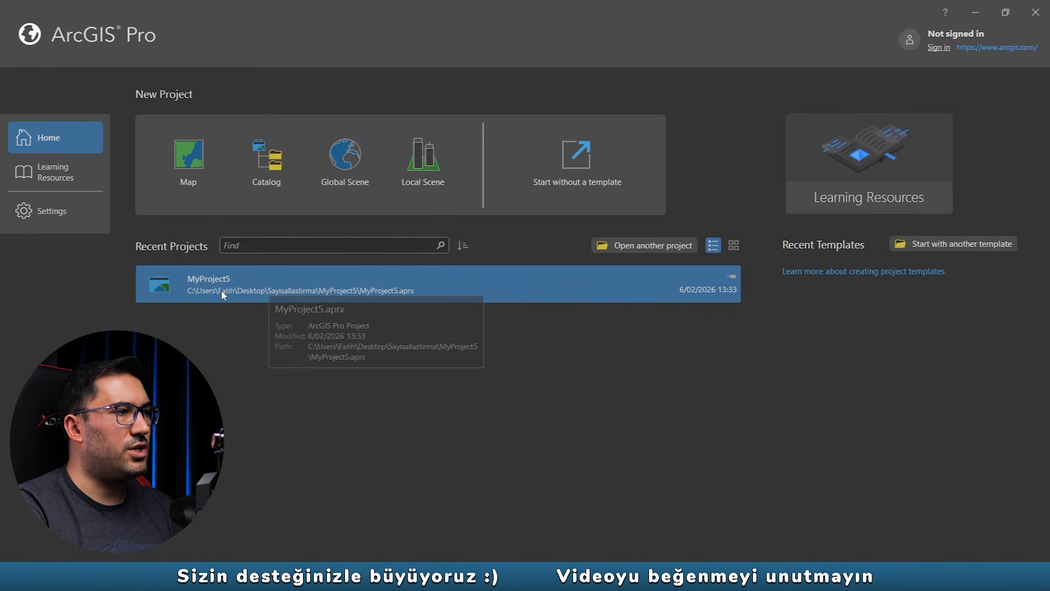
Step: Reopen MyProject5 from the recent projects and show the feature creation templates for Bina, Poi and Yol
left_click(222, 277)
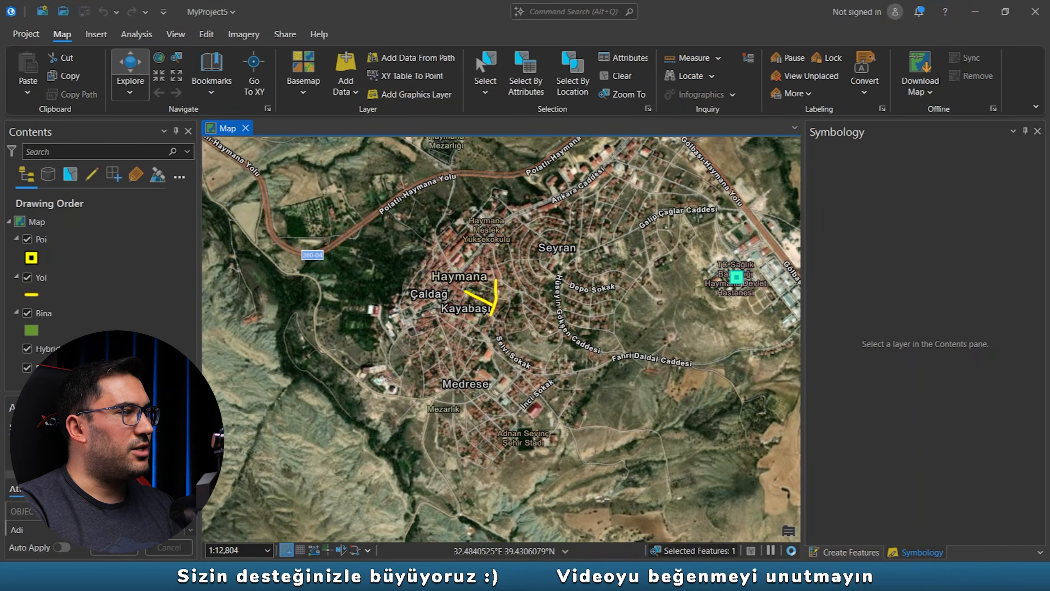
left_click(47, 222)
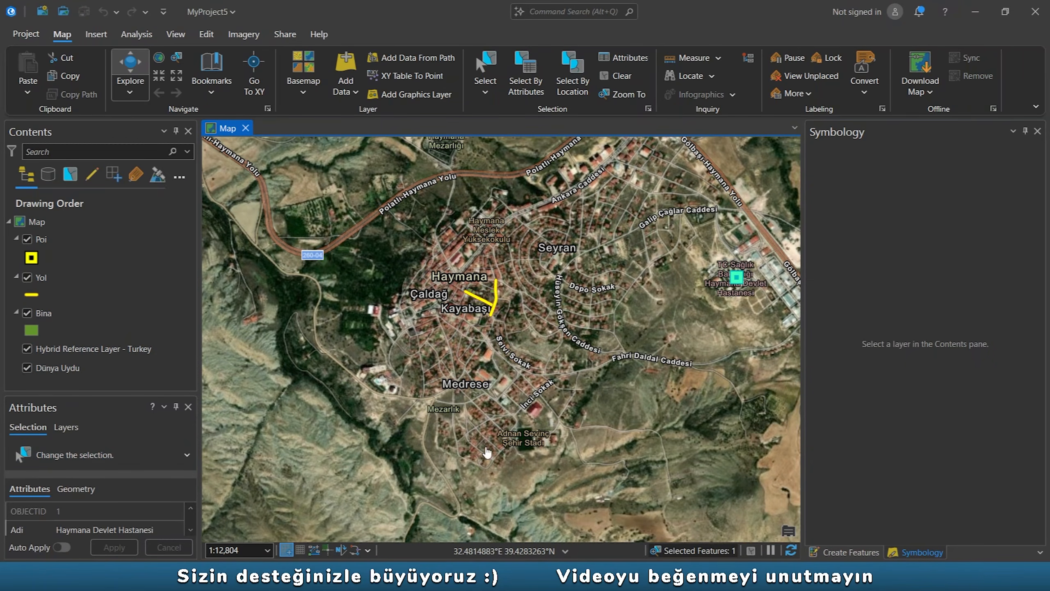
left_click(844, 552)
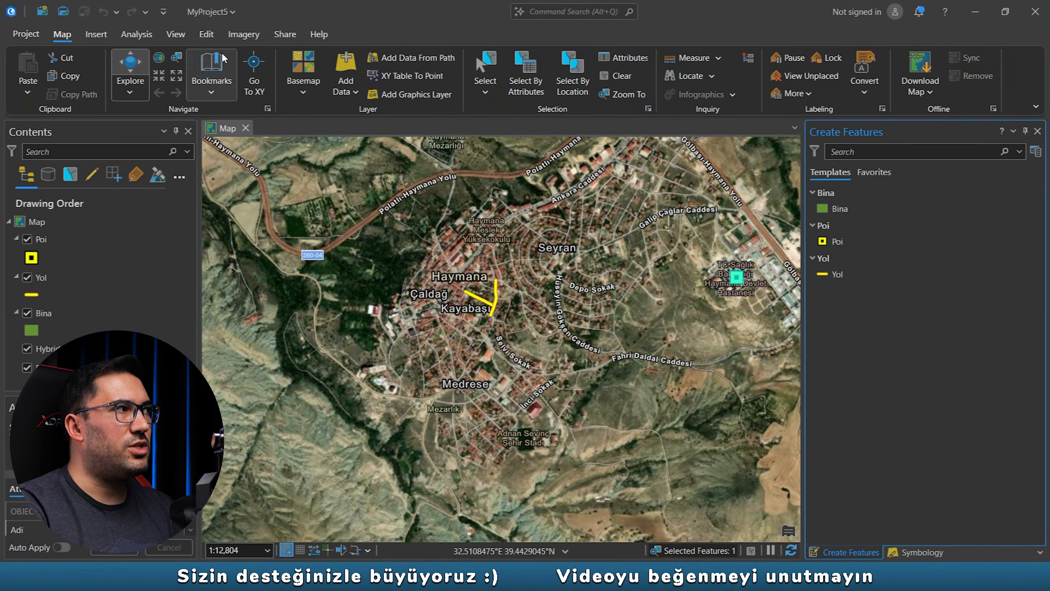
Step: Open the Catalog pane and expand the Sayisallastirma folder on the computer's desktop (Masaüstü)
left_click(205, 34)
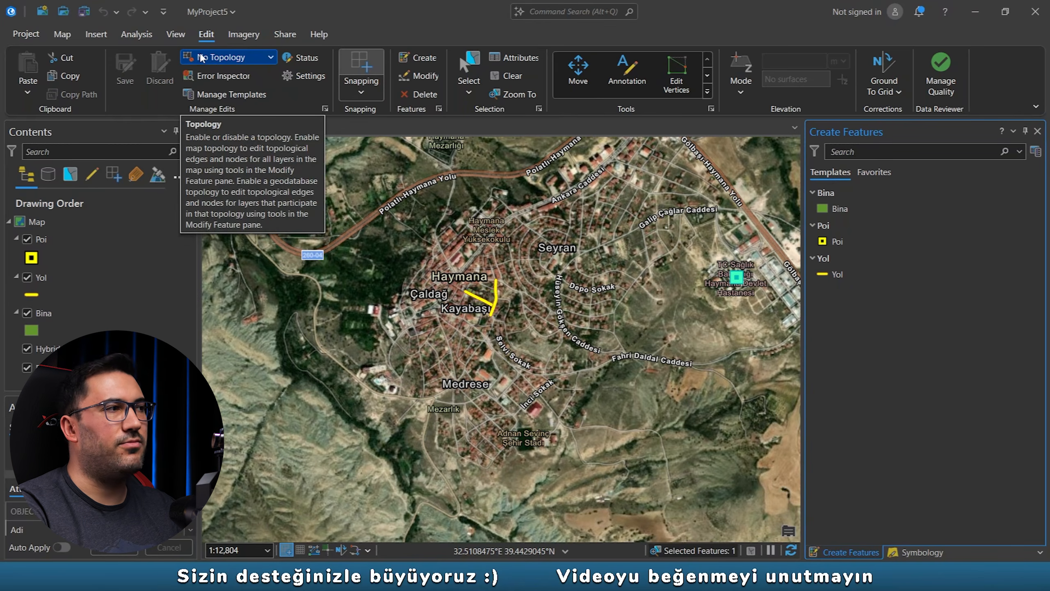
left_click(174, 35)
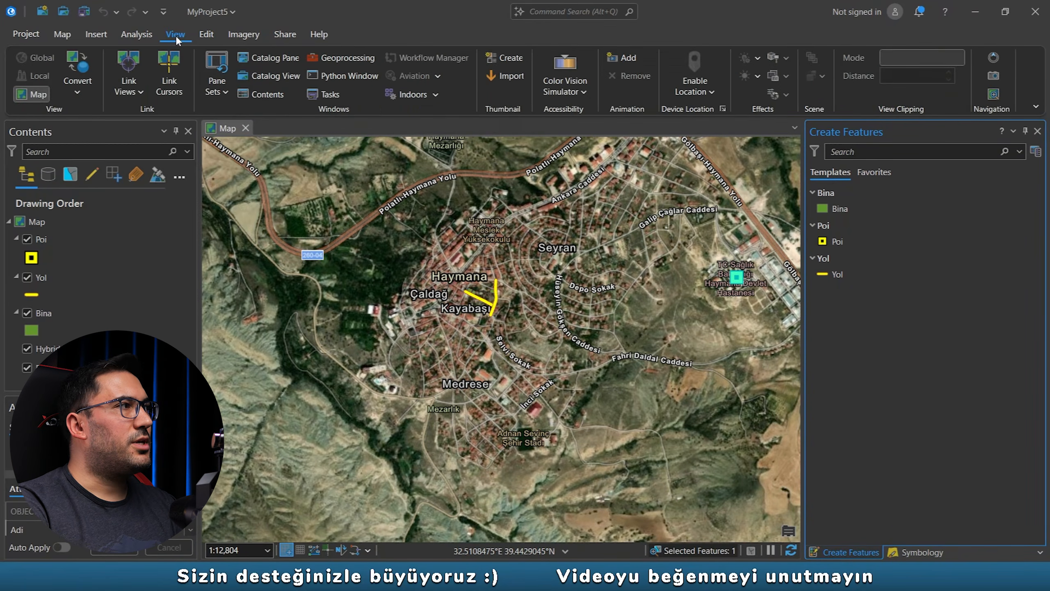
left_click(281, 57)
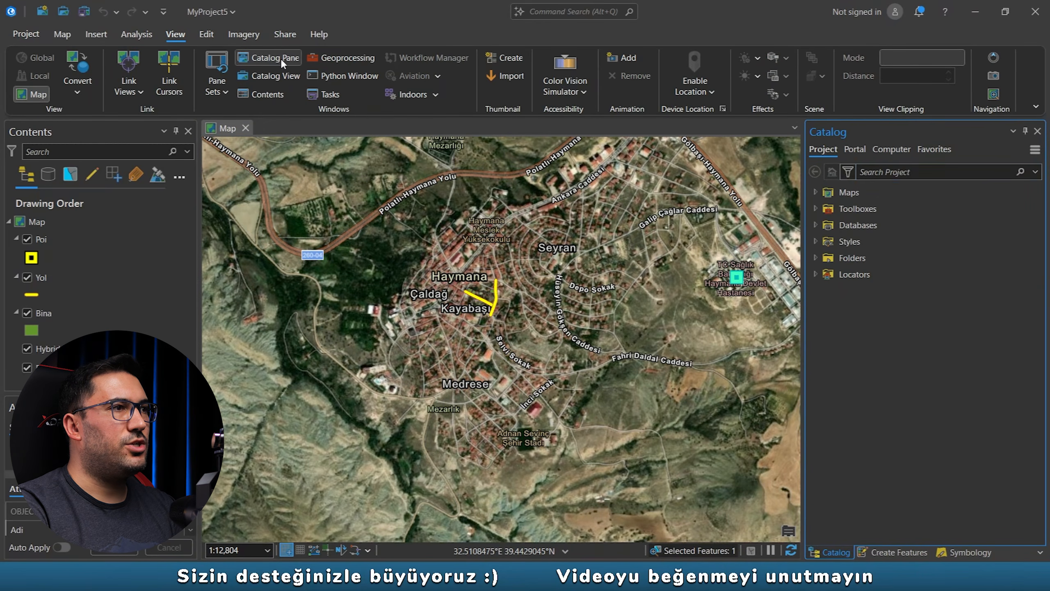
left_click(894, 148)
left_click(816, 170)
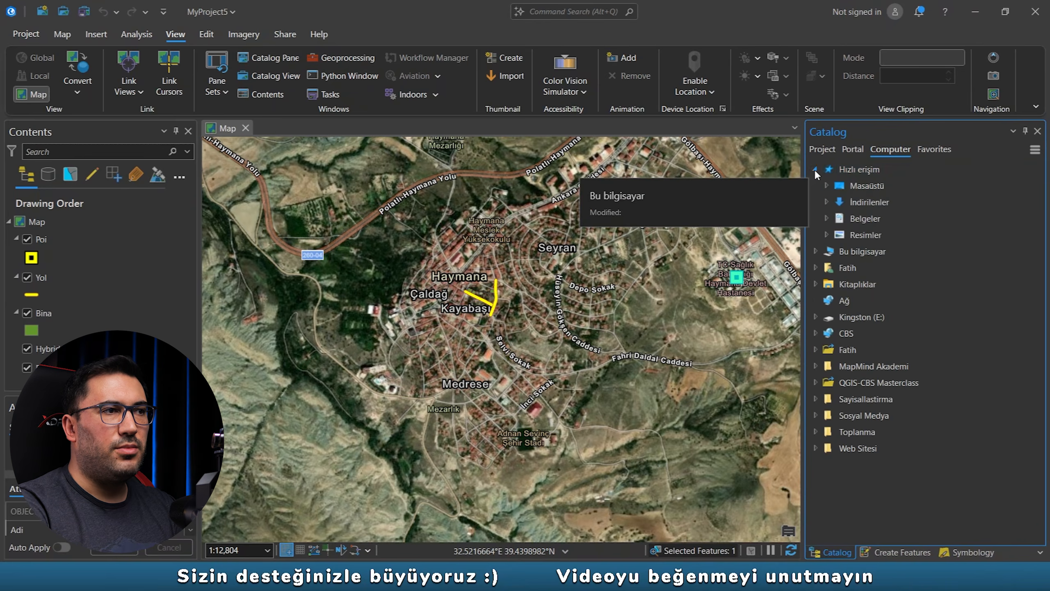
left_click(826, 186)
left_click(882, 235)
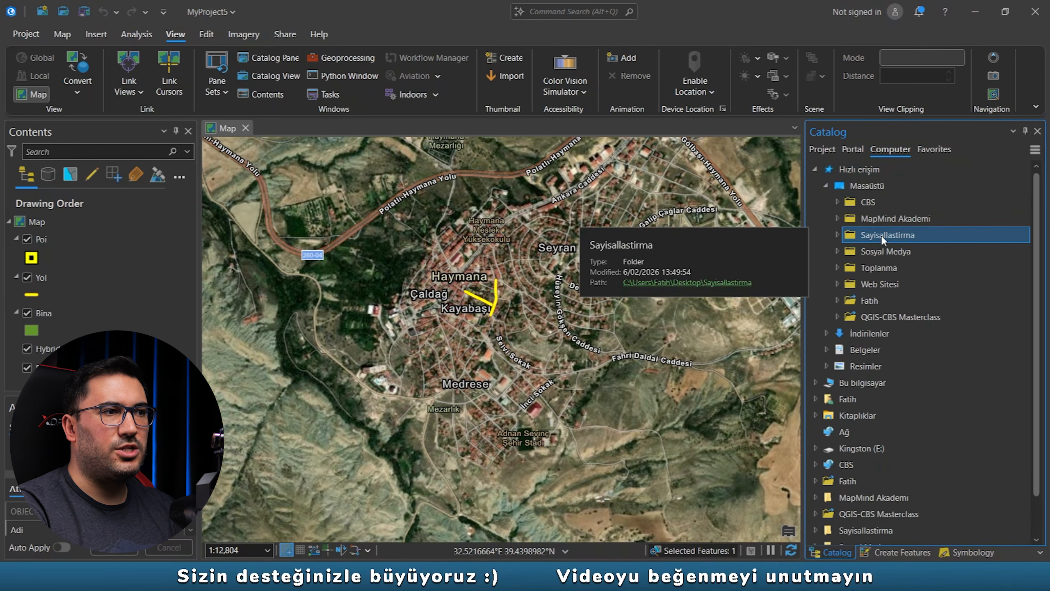
left_click(839, 235)
Step: Start a new shapefile in the Sayisallastirma folder, keeping Polygon as geometry type and naming it Bina_shp
right_click(889, 234)
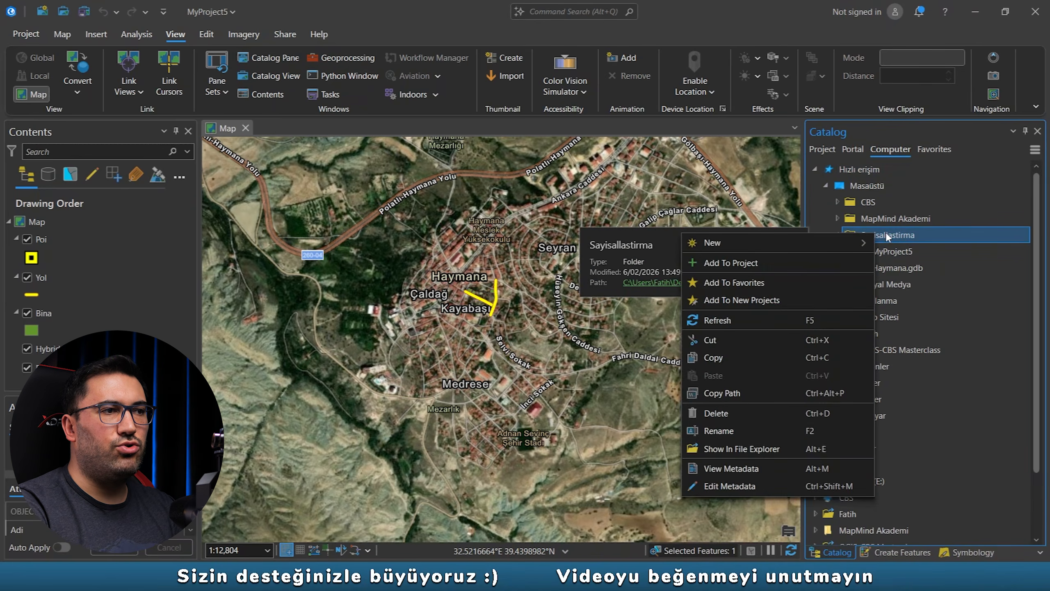
mouse_move(790, 248)
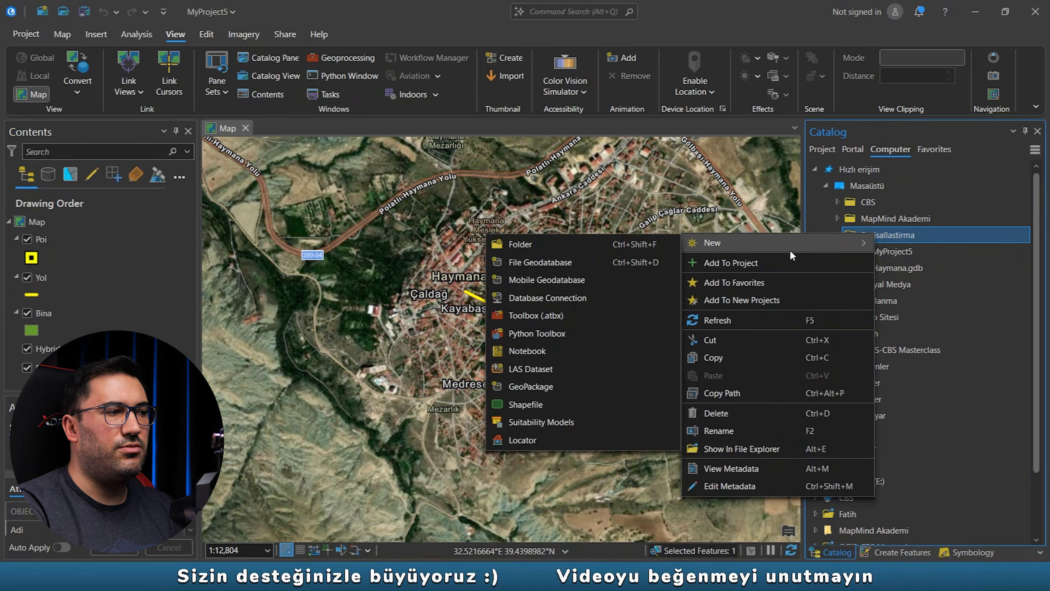
left_click(536, 407)
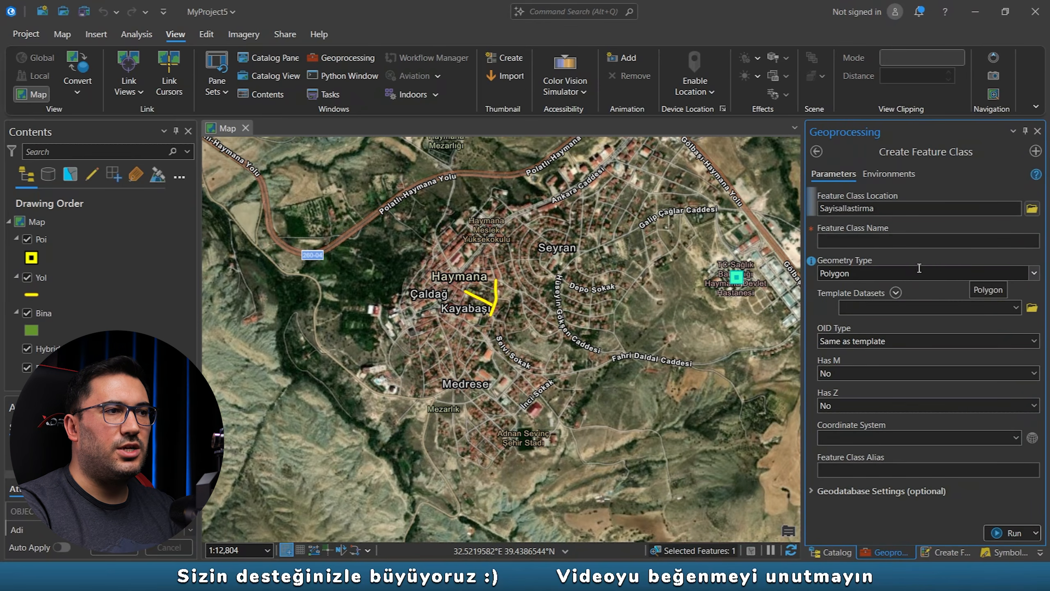
left_click(985, 270)
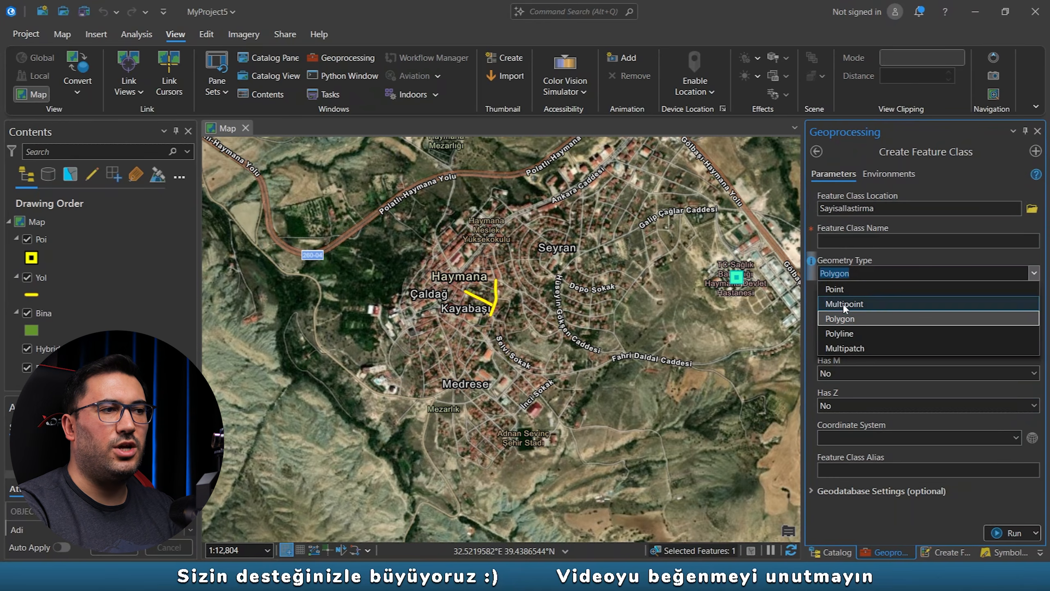
left_click(809, 295)
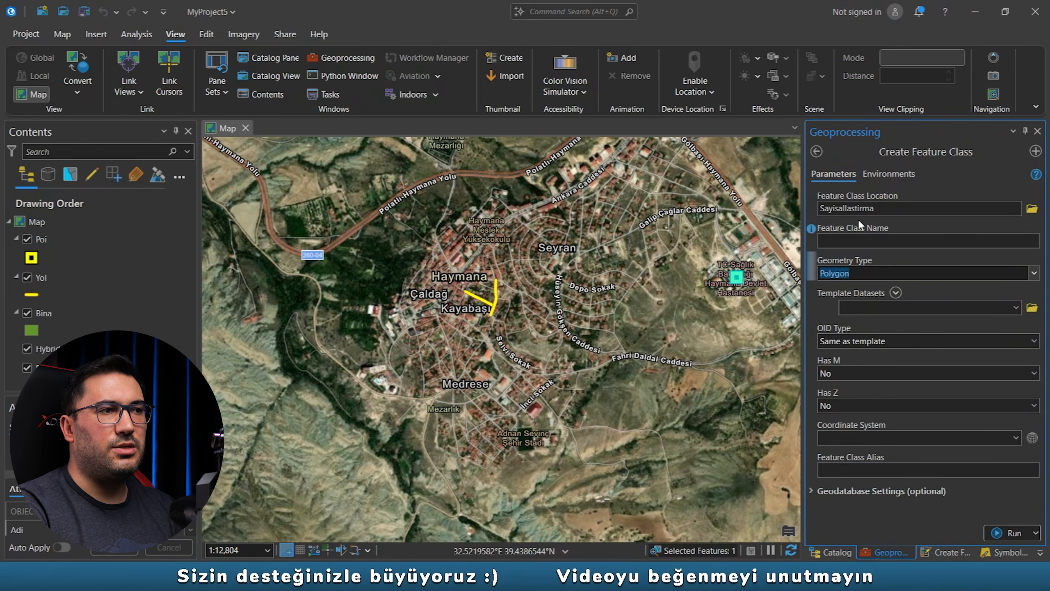
left_click(859, 237)
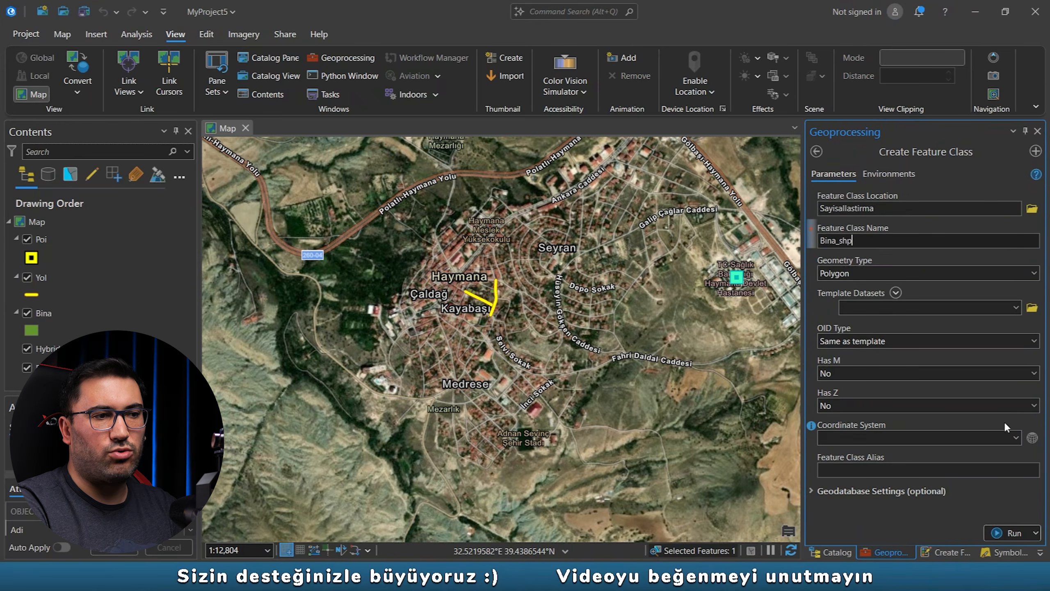
Step: Set the new shapefile's coordinate system to the favorite ED 1950 TM33 and run Create Feature Class
left_click(1032, 439)
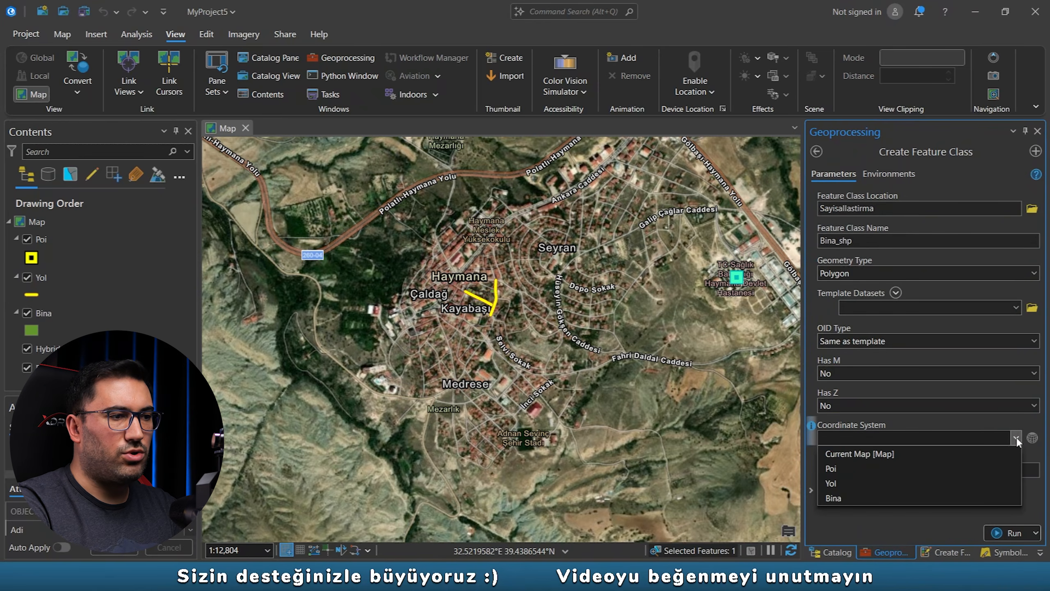
left_click(1034, 438)
left_click(1033, 438)
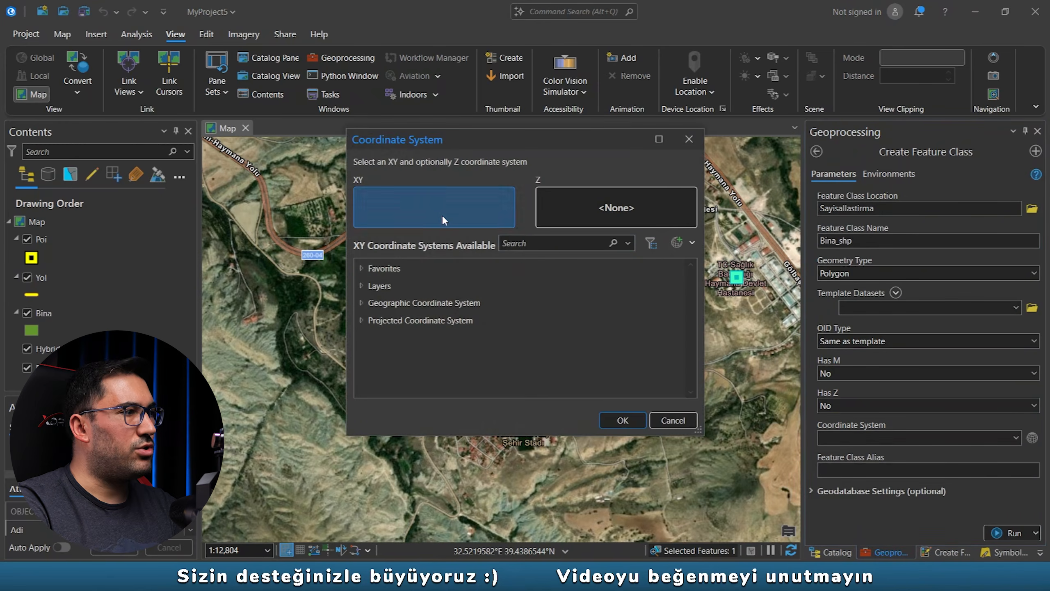
left_click(362, 267)
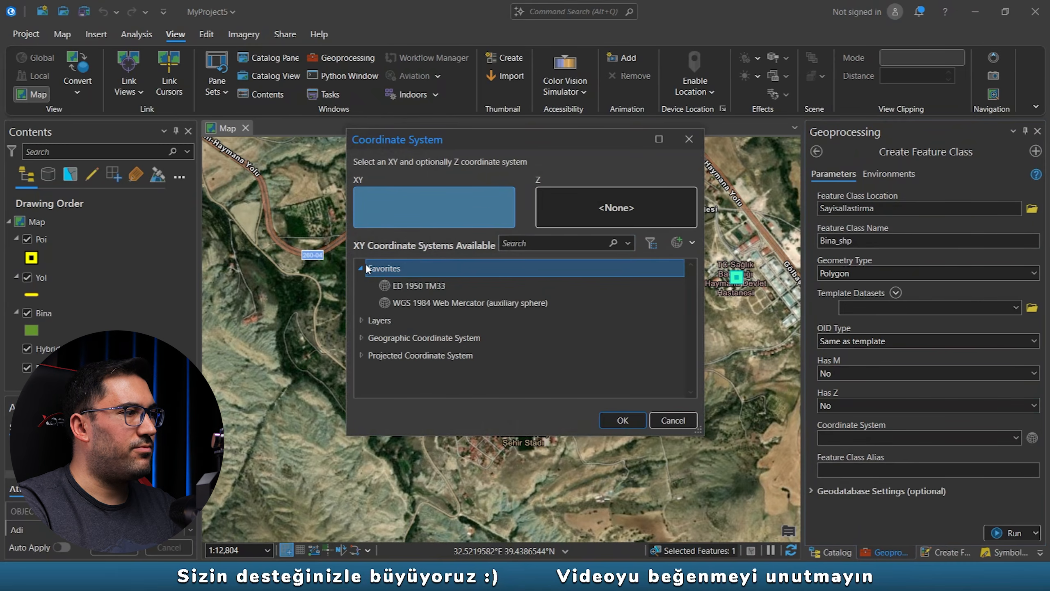
left_click(427, 285)
left_click(623, 420)
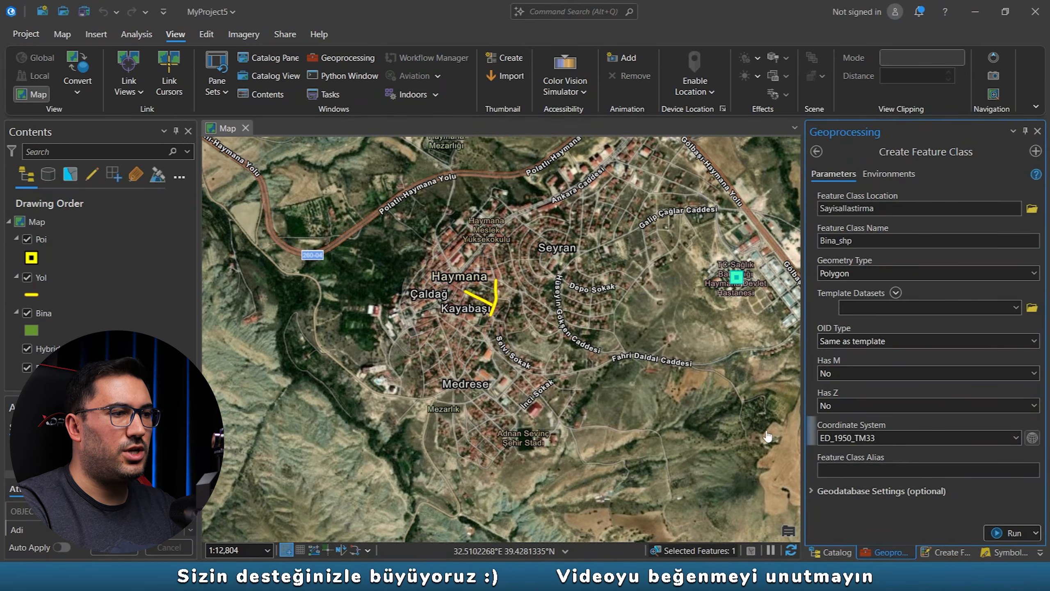
left_click(1011, 534)
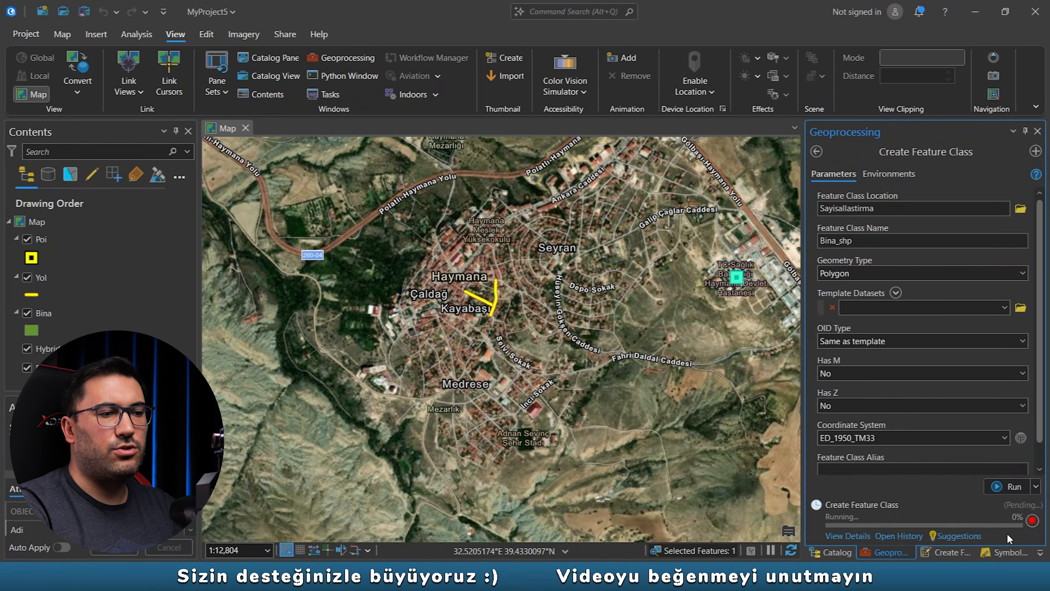
Step: Hide the Bina, Yol and Poi layers while keeping the Bina_shp layer visible and selected
left_click(51, 312)
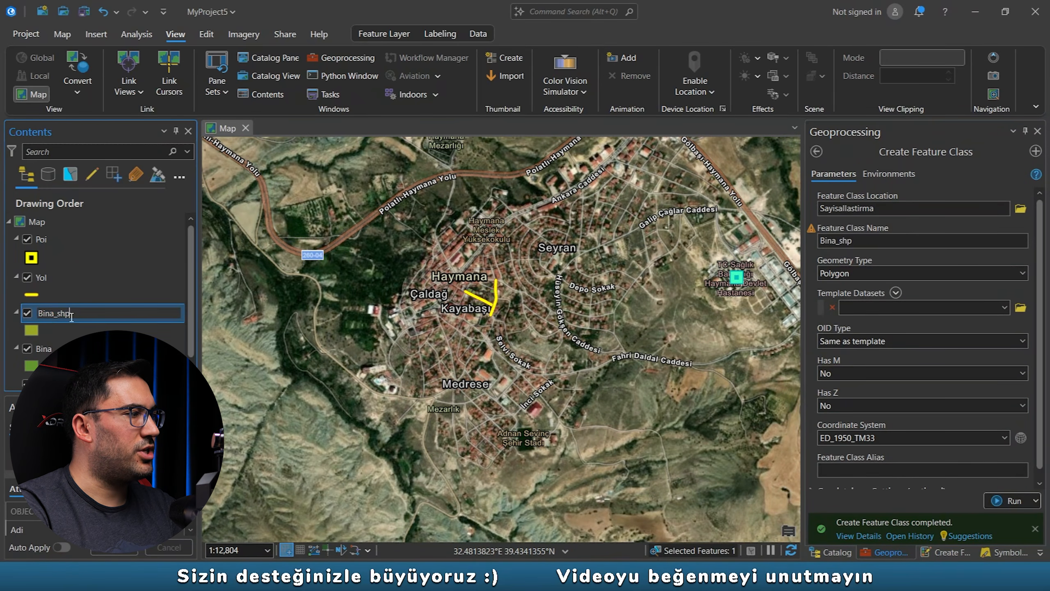
left_click(27, 350)
left_click(27, 277)
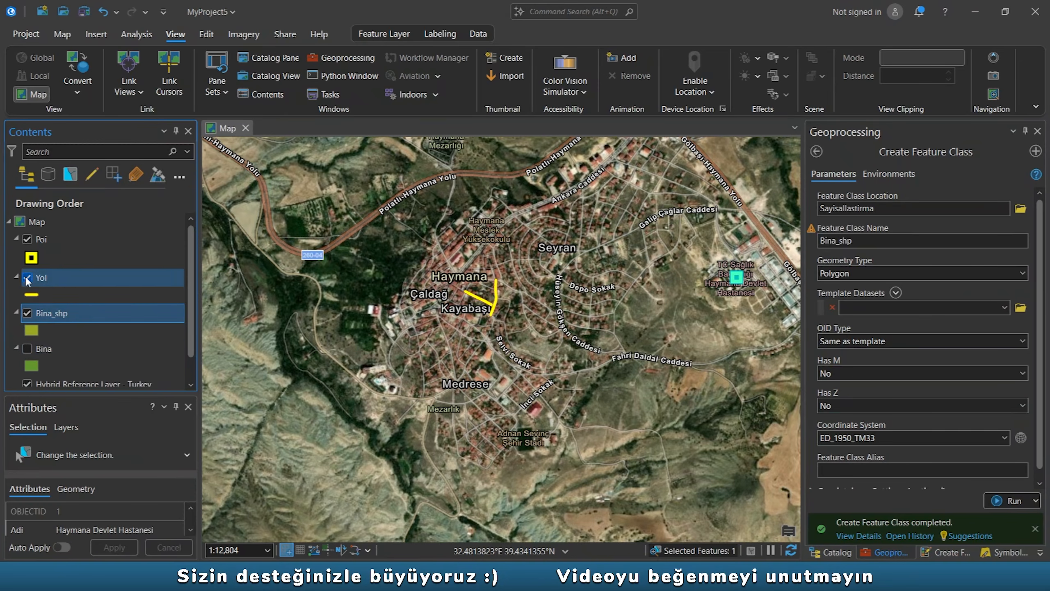
left_click(27, 239)
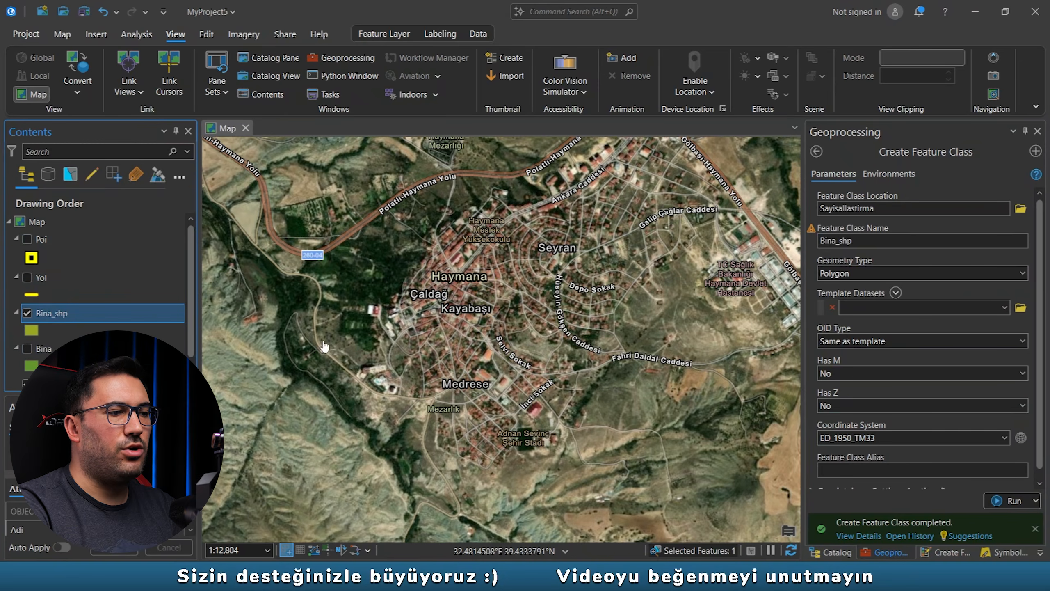
Step: Activate the Bina_shp feature template for polygon drawing
left_click(852, 536)
left_click(951, 552)
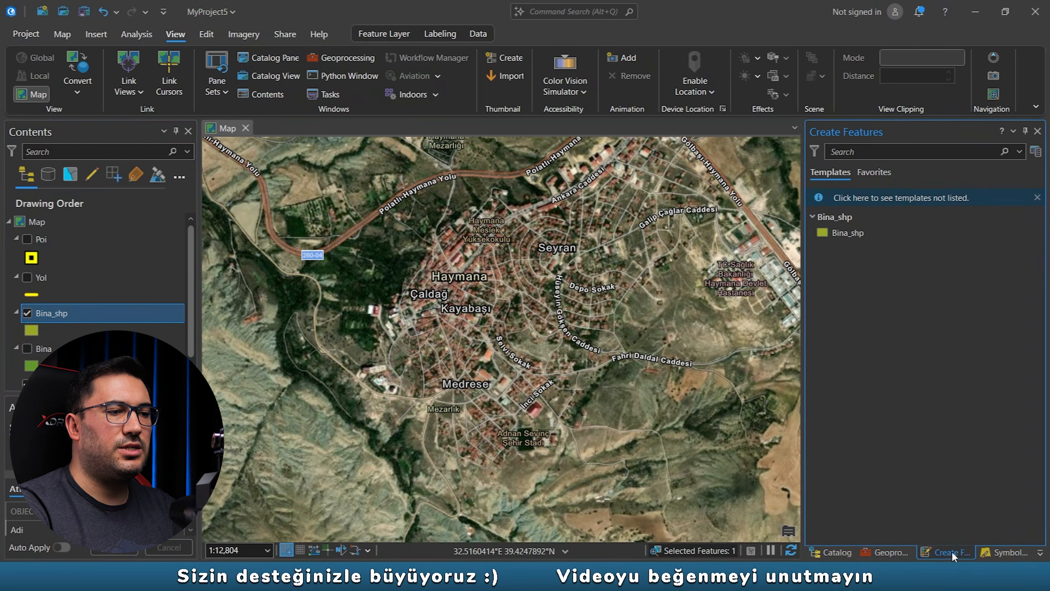
left_click(863, 235)
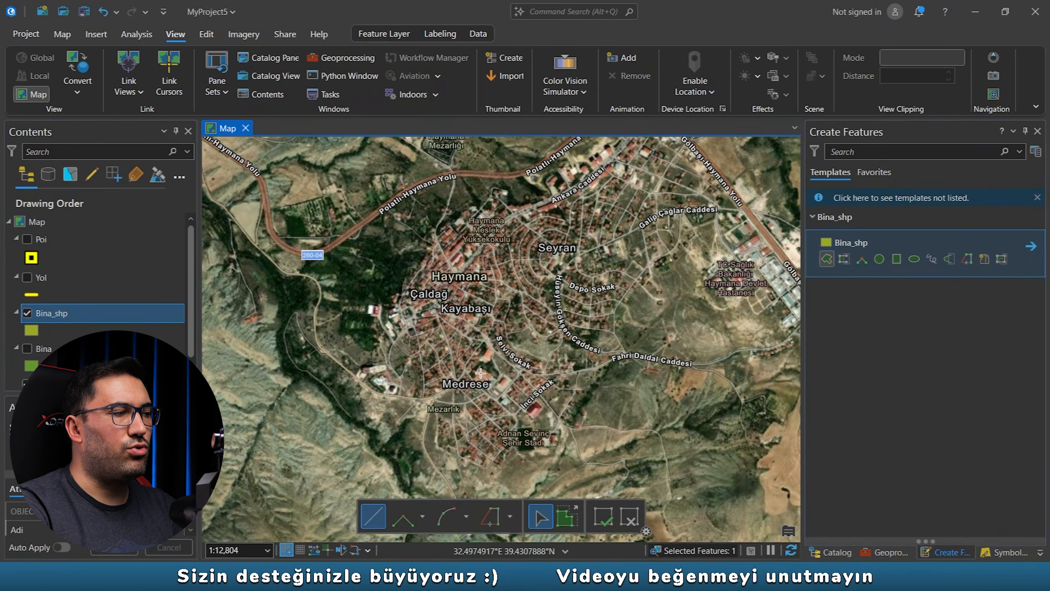
Step: Open the attribute table of Bina_shp and add a field named bina_adi
right_click(51, 312)
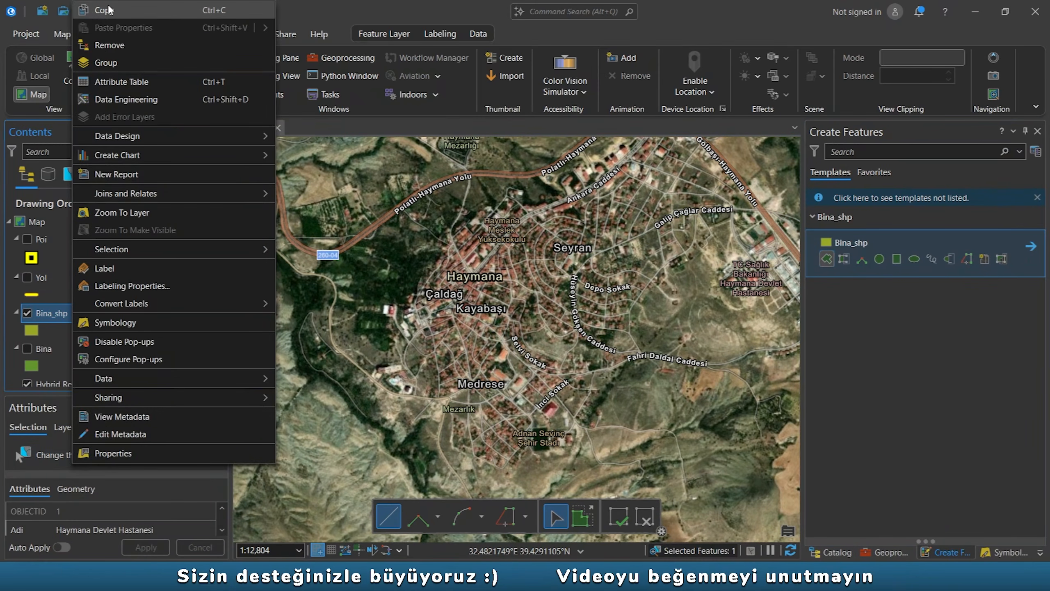
left_click(121, 82)
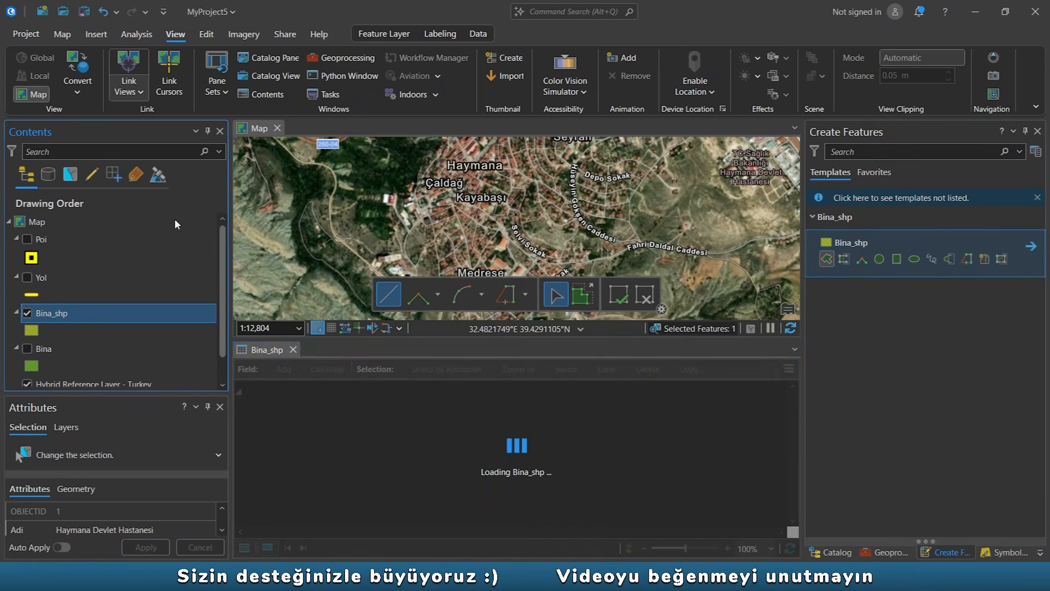
right_click(49, 314)
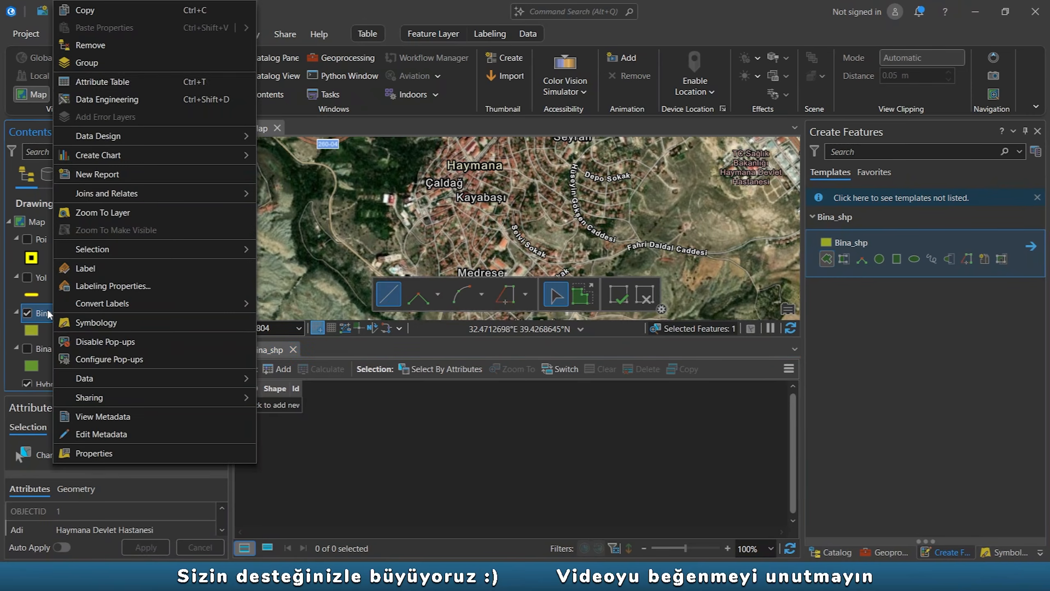
left_click(415, 437)
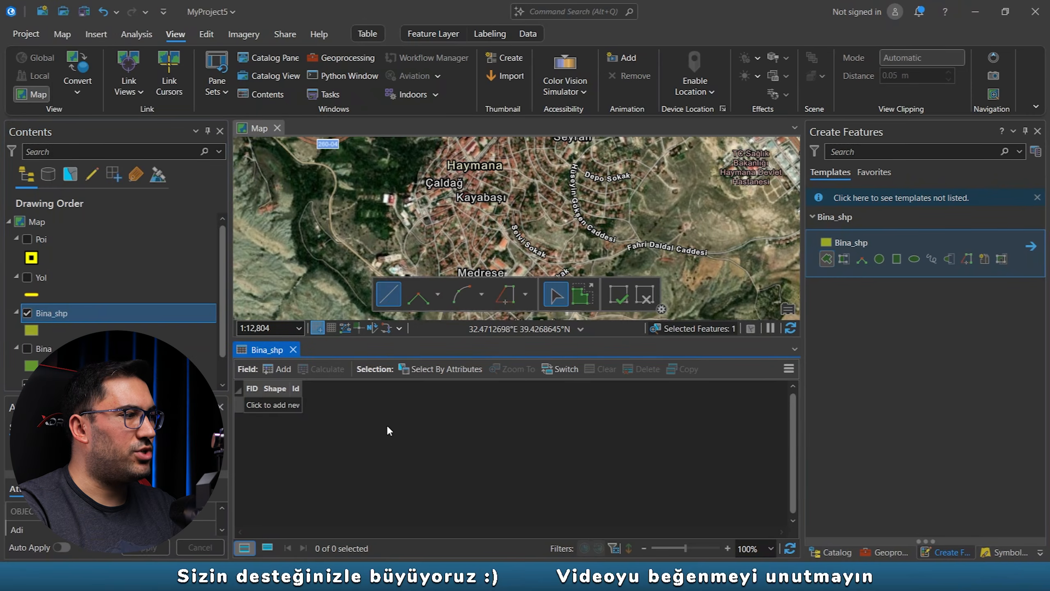
left_click(281, 369)
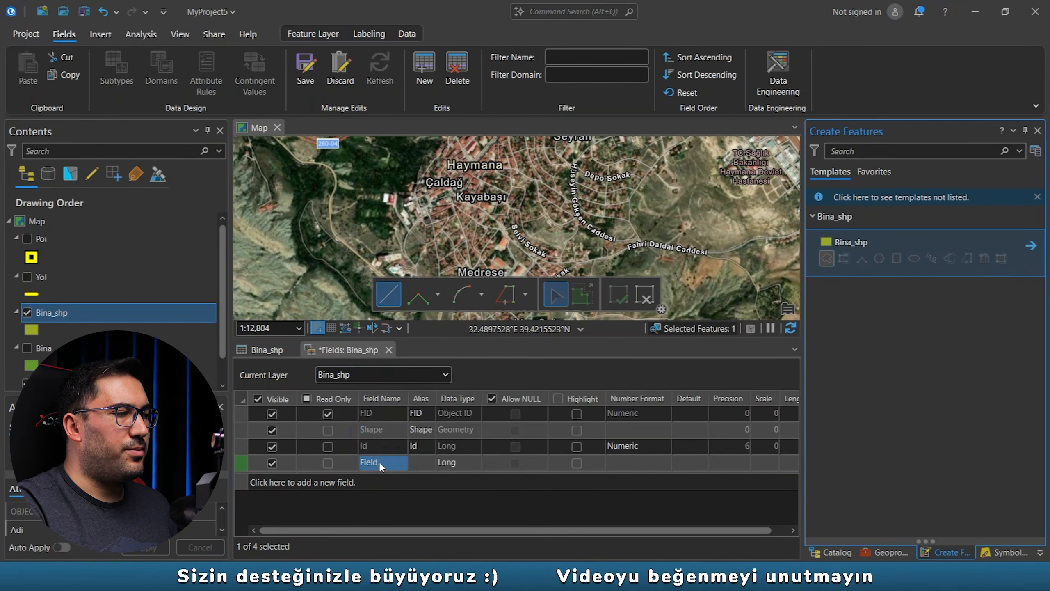
left_click(387, 461)
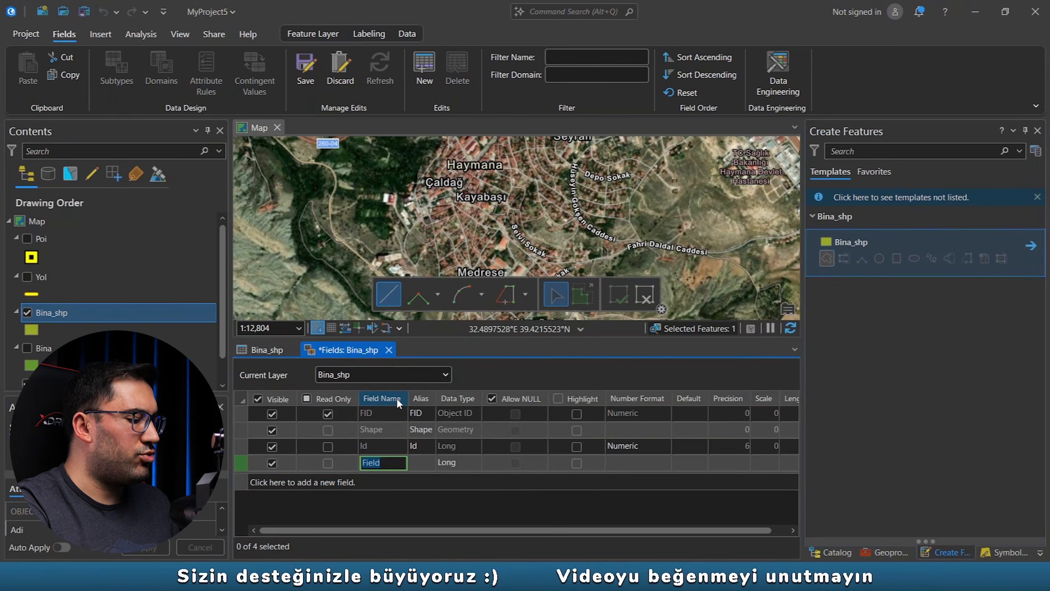
type("bi")
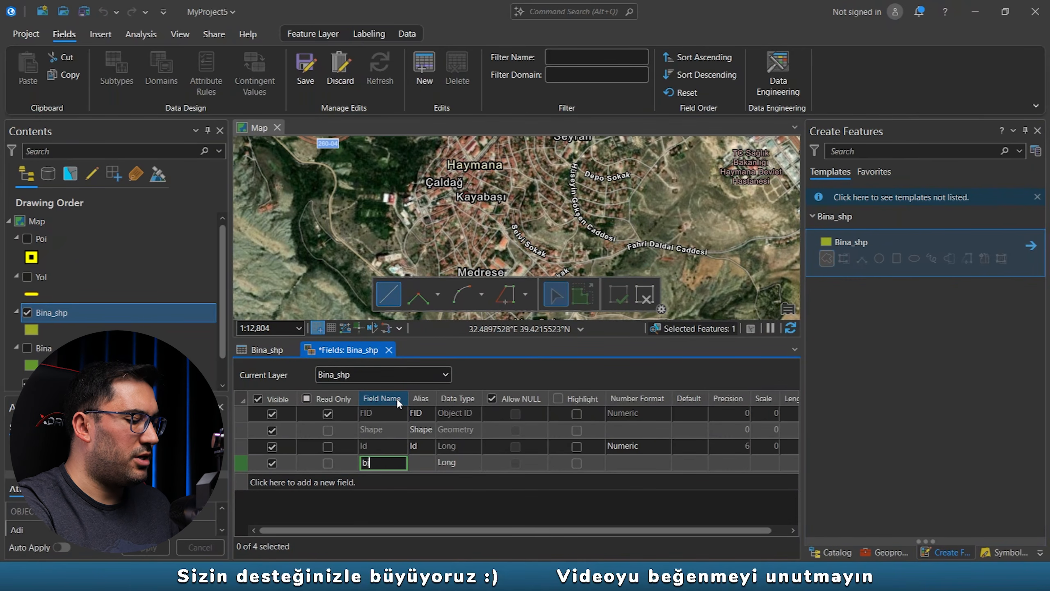
type("na_adi")
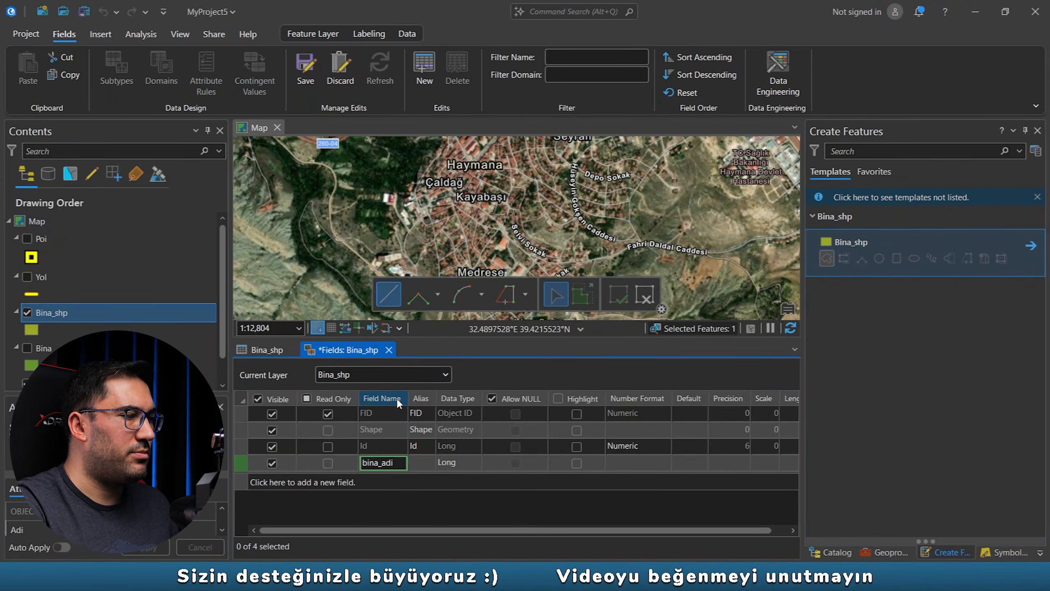
Step: Set the bina_adi field's data type to Text with a length of 50
left_click(457, 462)
left_click(457, 462)
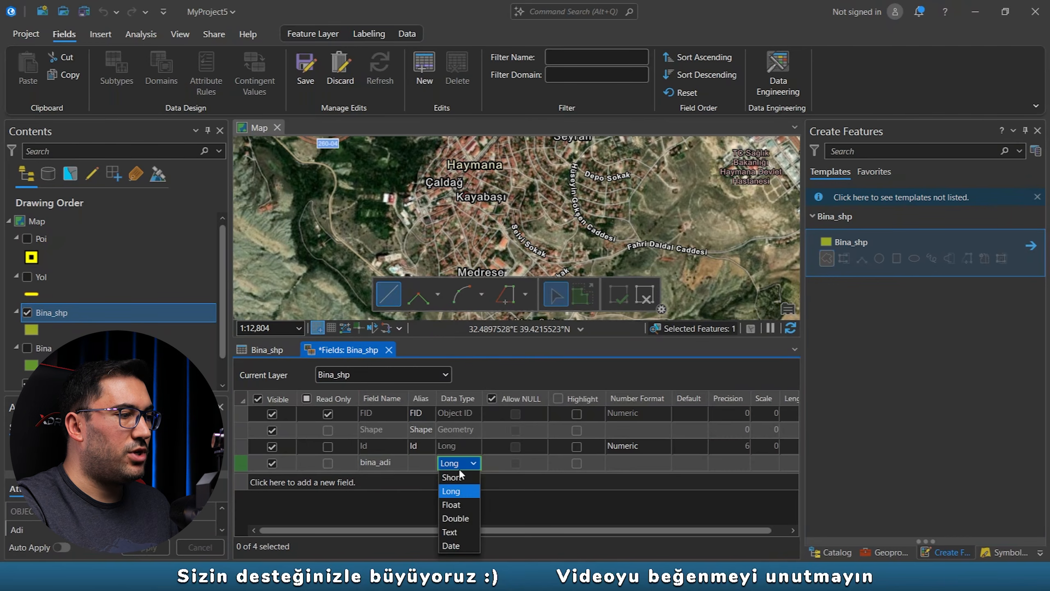
left_click(472, 533)
left_click_drag(406, 530, 446, 530)
left_click(785, 463)
left_click(790, 464)
type("50")
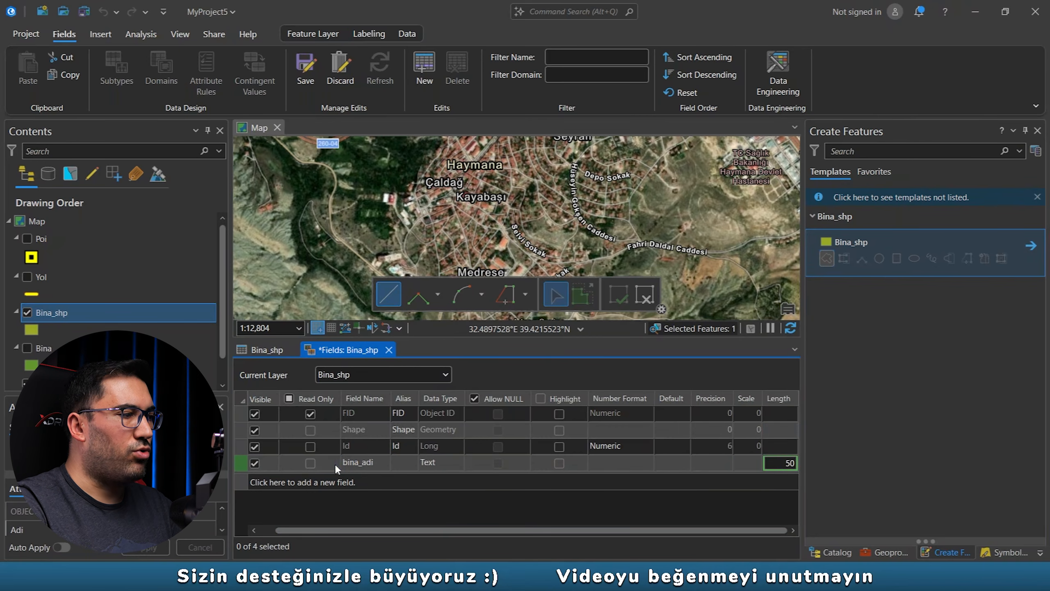
Step: Add another field named kat_sayisi with the Short data type
left_click(438, 488)
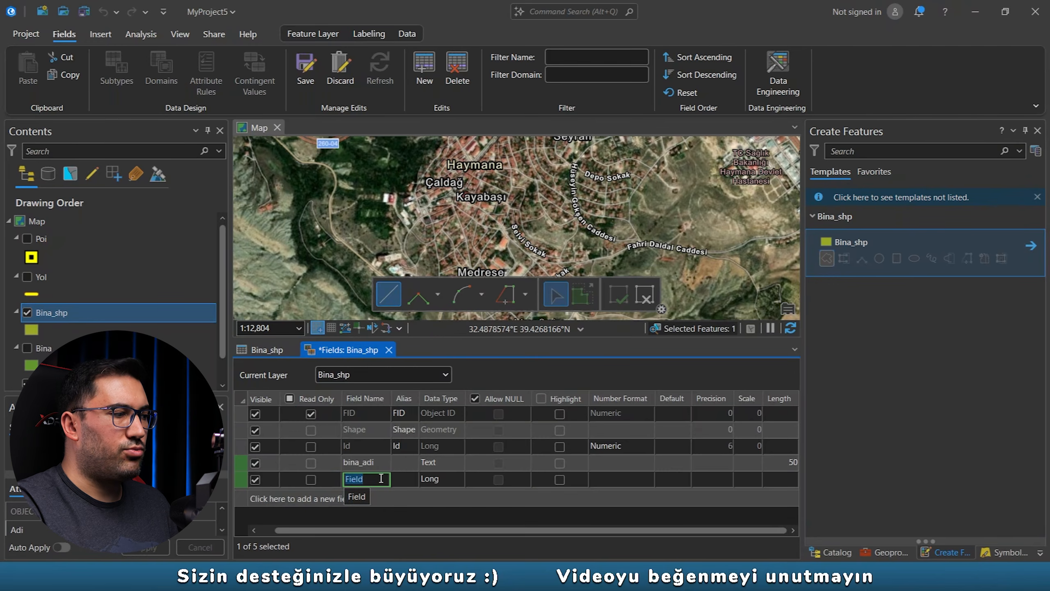
key("Escape")
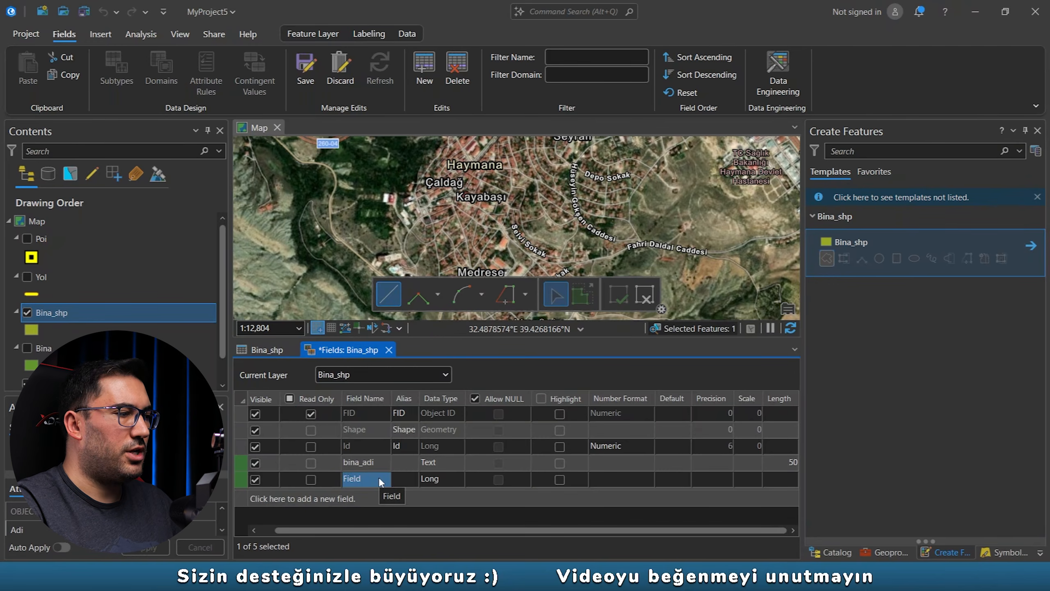
type("ka")
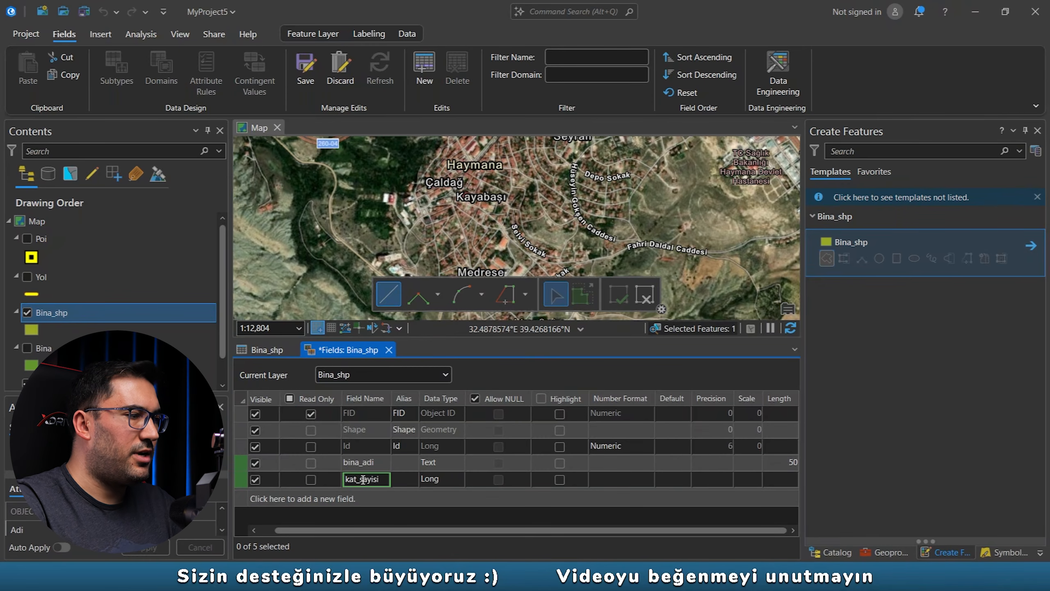
type("t_sayisi")
left_click(445, 480)
left_click(445, 479)
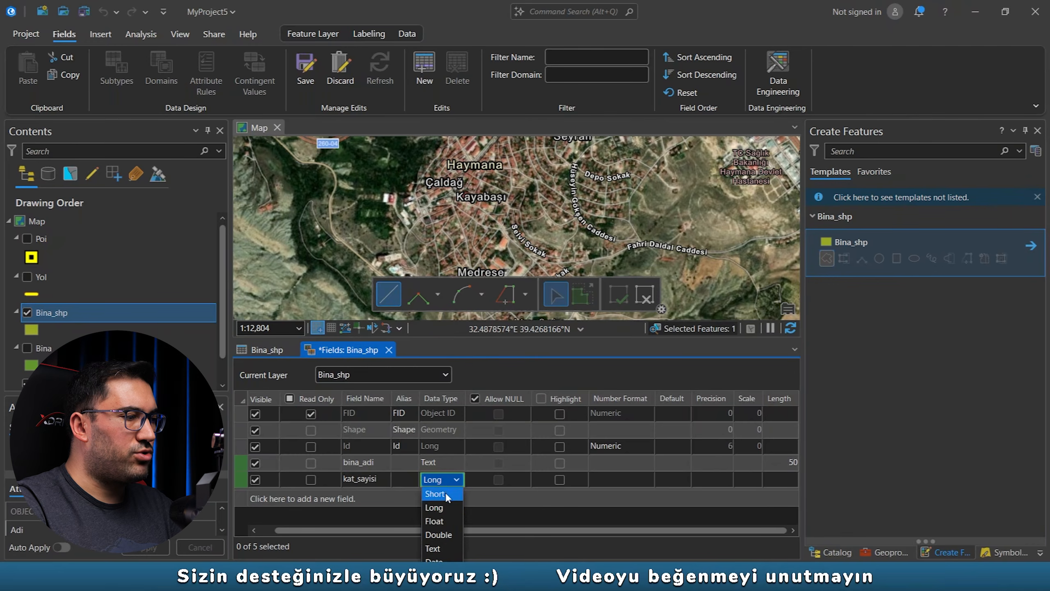
left_click(446, 492)
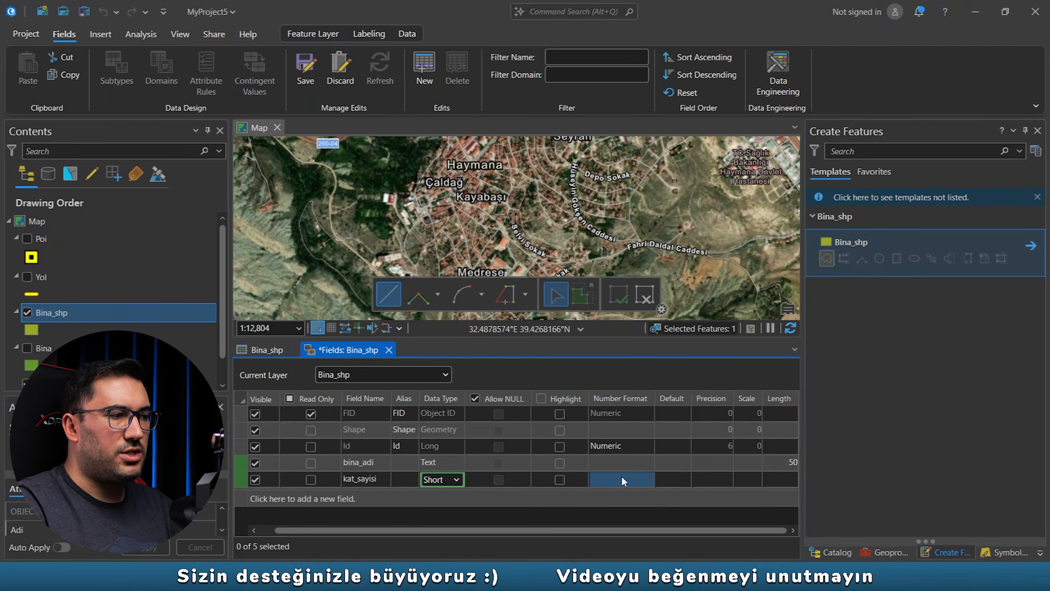
left_click(337, 499)
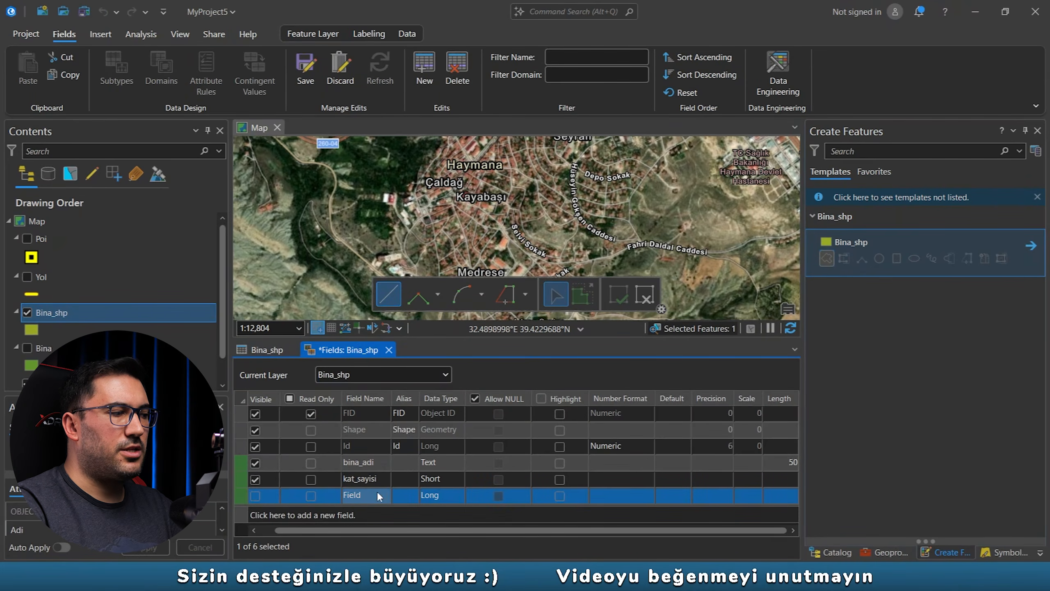
right_click(245, 497)
left_click(492, 374)
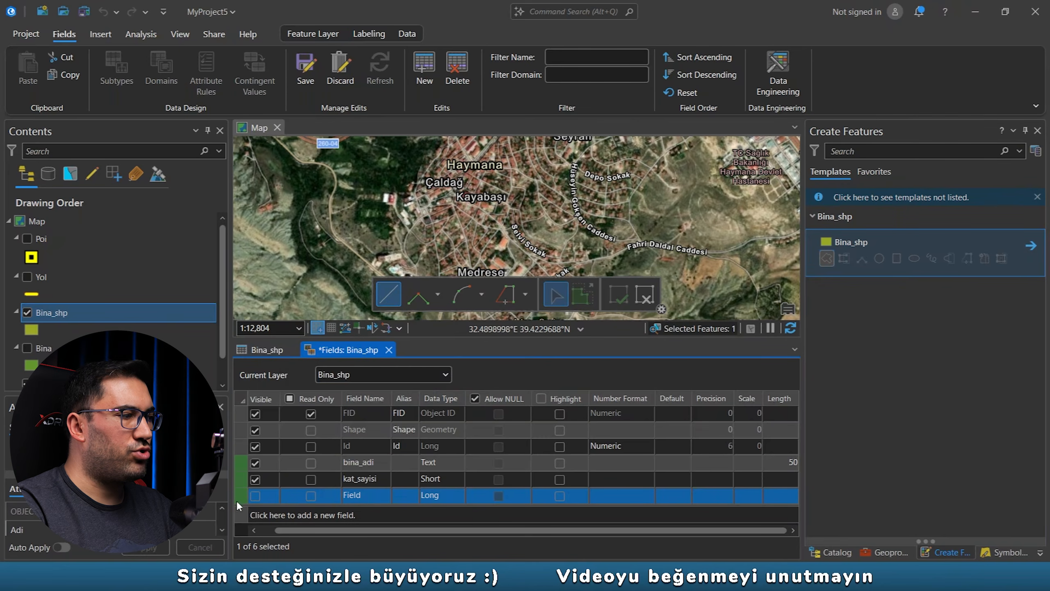
right_click(240, 498)
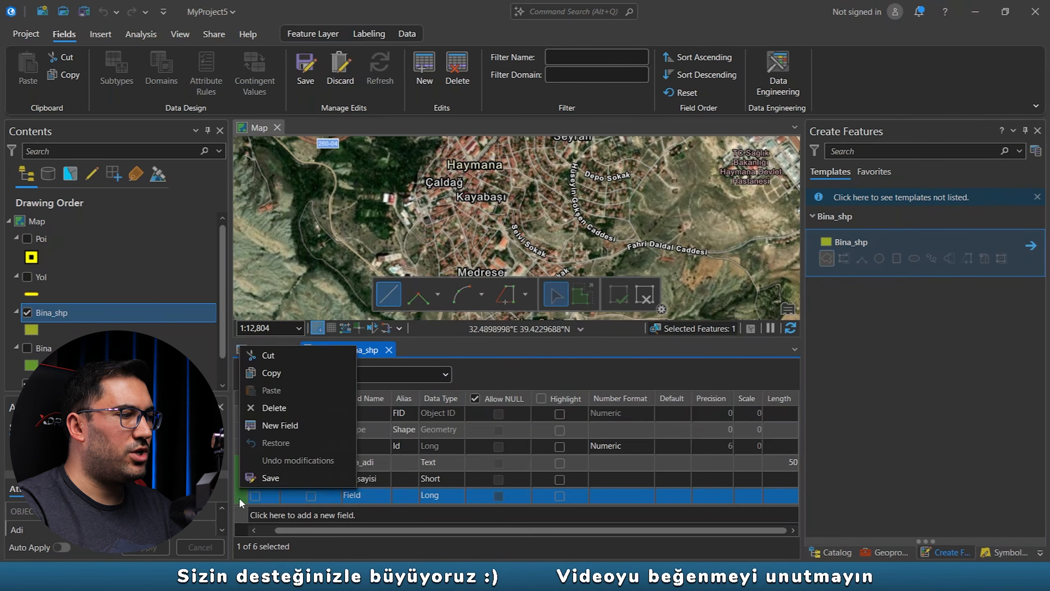
left_click(274, 408)
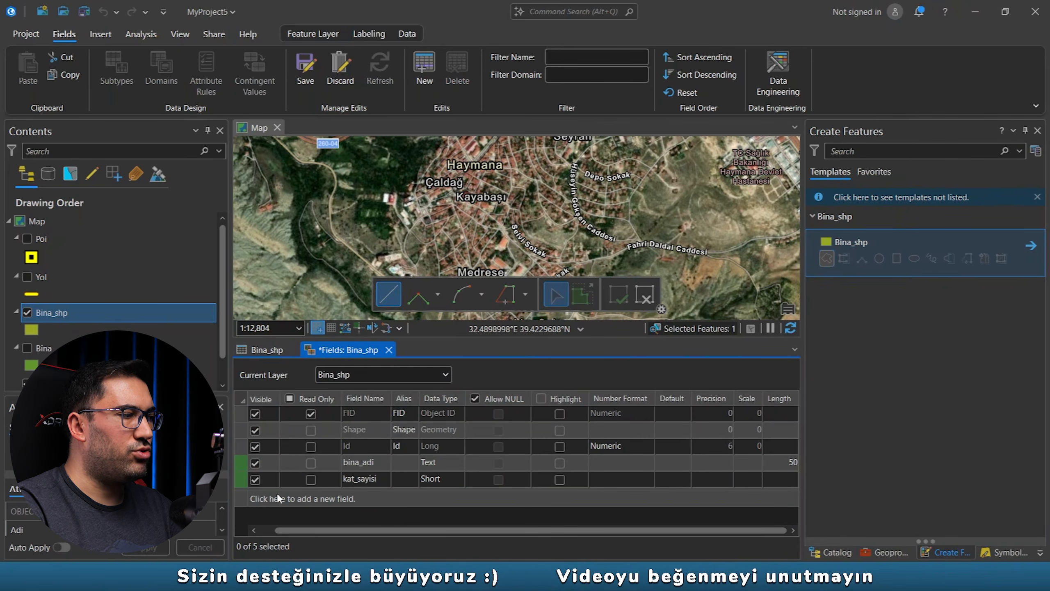
Step: Save the field changes and return to the Bina_shp attribute table
right_click(244, 468)
left_click(273, 440)
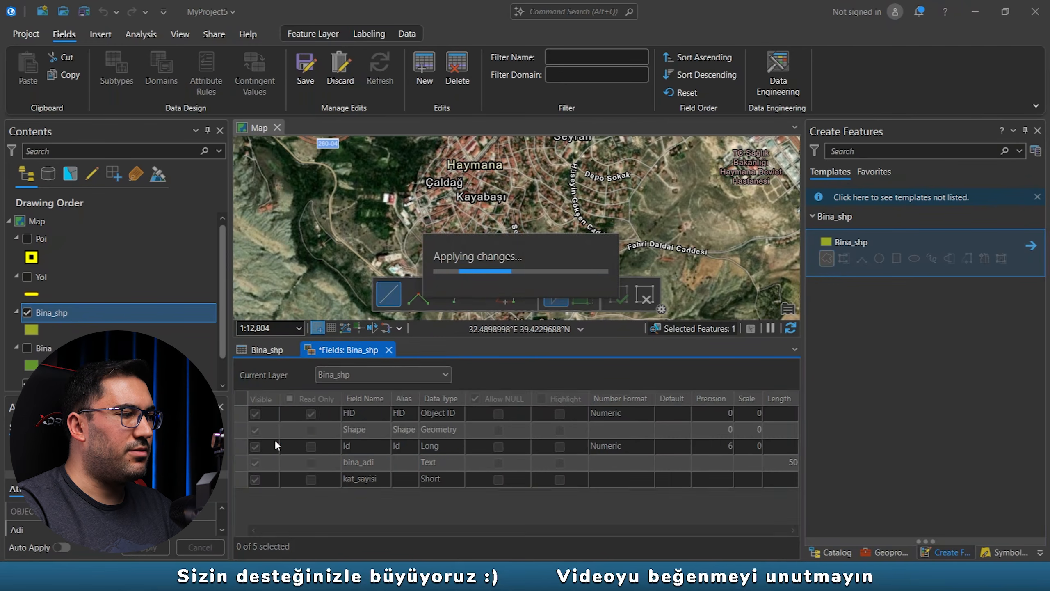
left_click(276, 351)
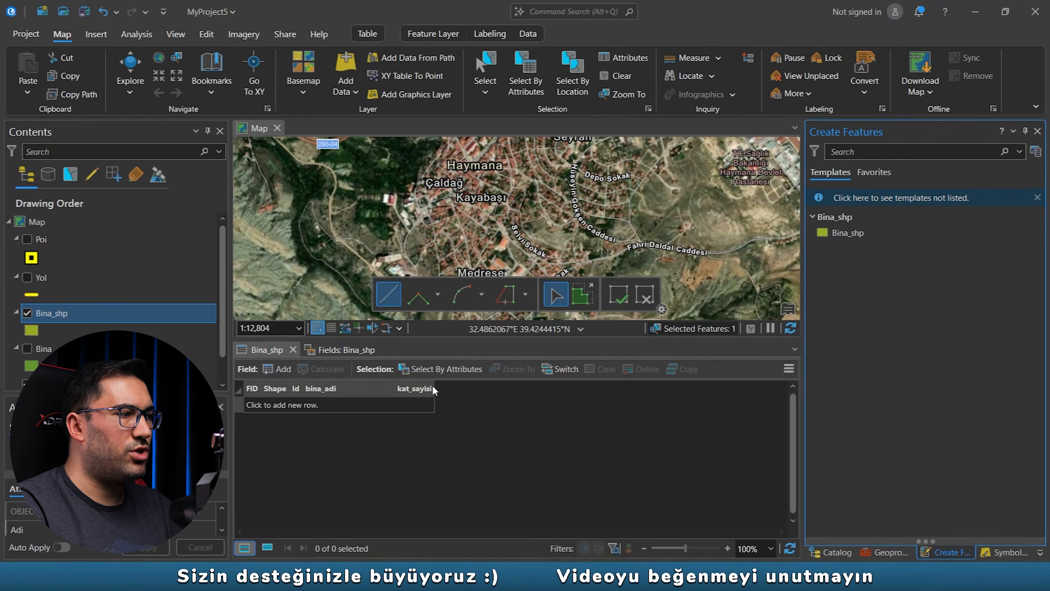
Step: Start a blank row in the Bina_shp attribute table, and close both the Fields view and the table
left_click_drag(434, 389, 470, 380)
left_click(334, 406)
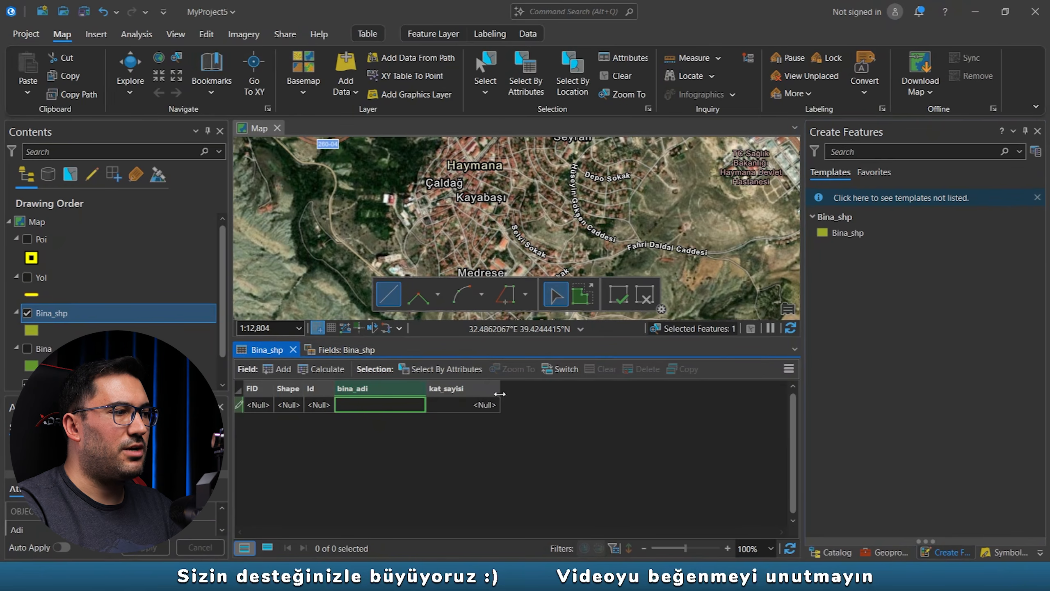
left_click(339, 351)
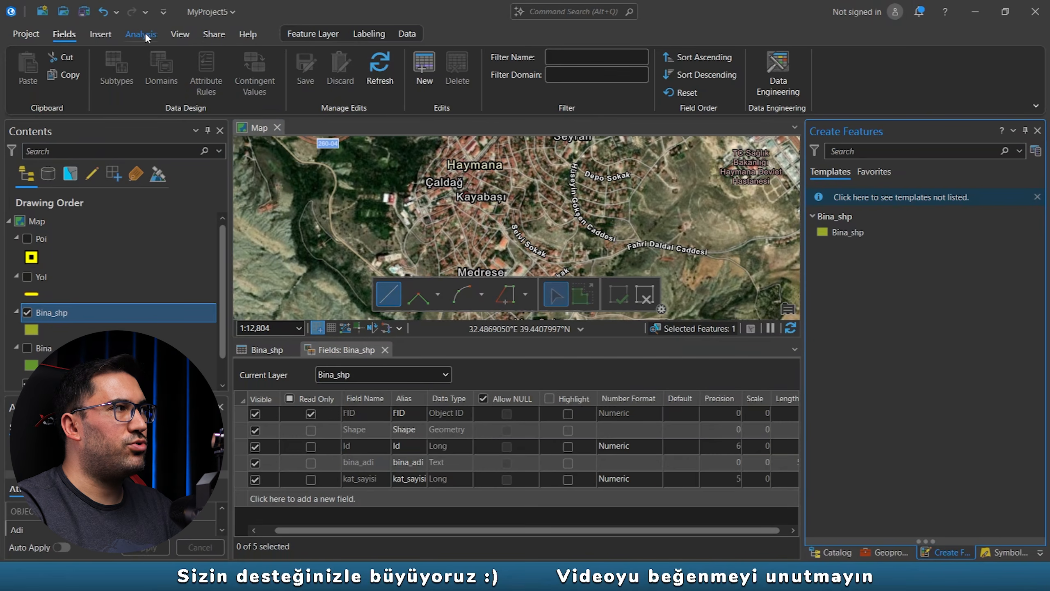
left_click(384, 349)
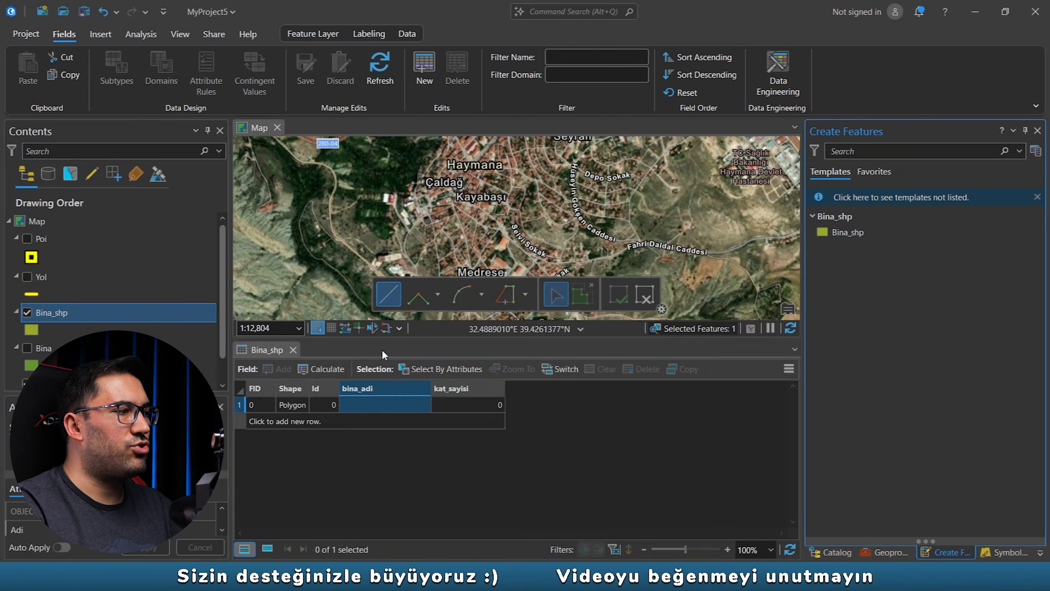
left_click(293, 350)
left_click(175, 34)
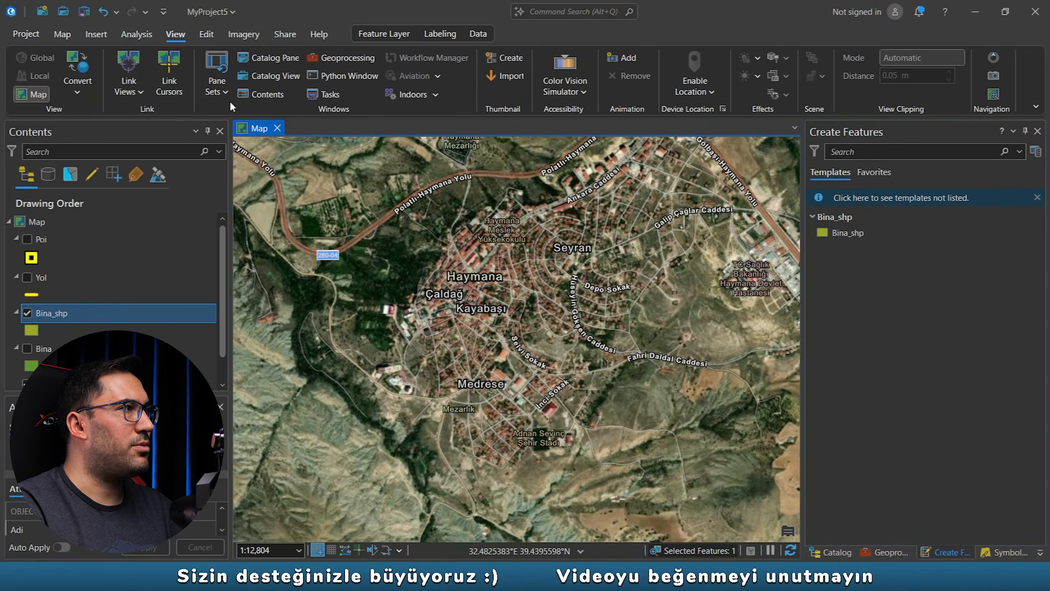
left_click(211, 33)
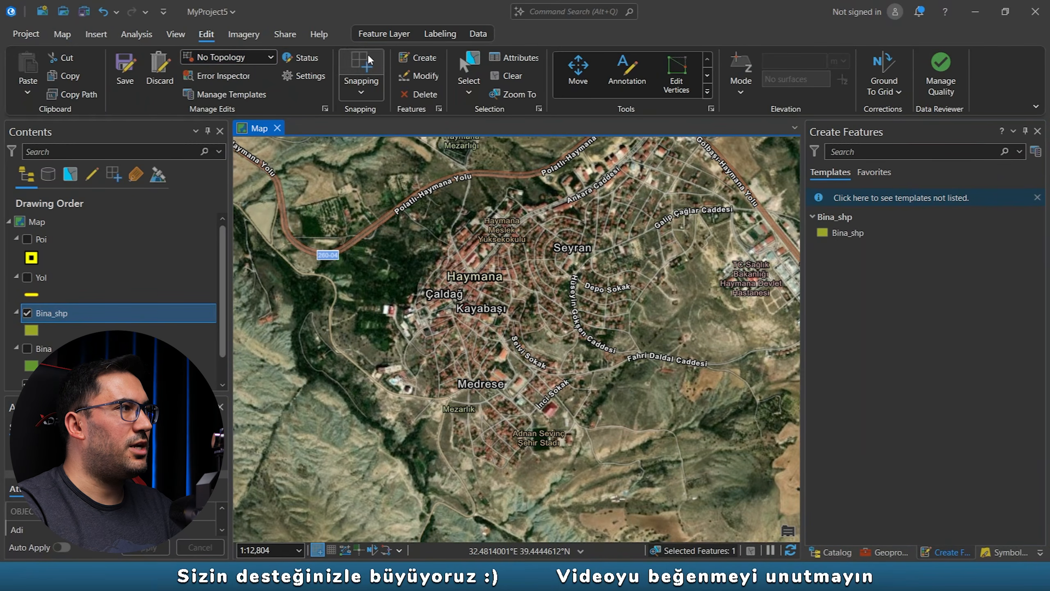
Step: Switch to File Explorer, open the desktop's Sayisallastirma folder and select the Bina_shp files from .cpg to .shp
left_click(977, 16)
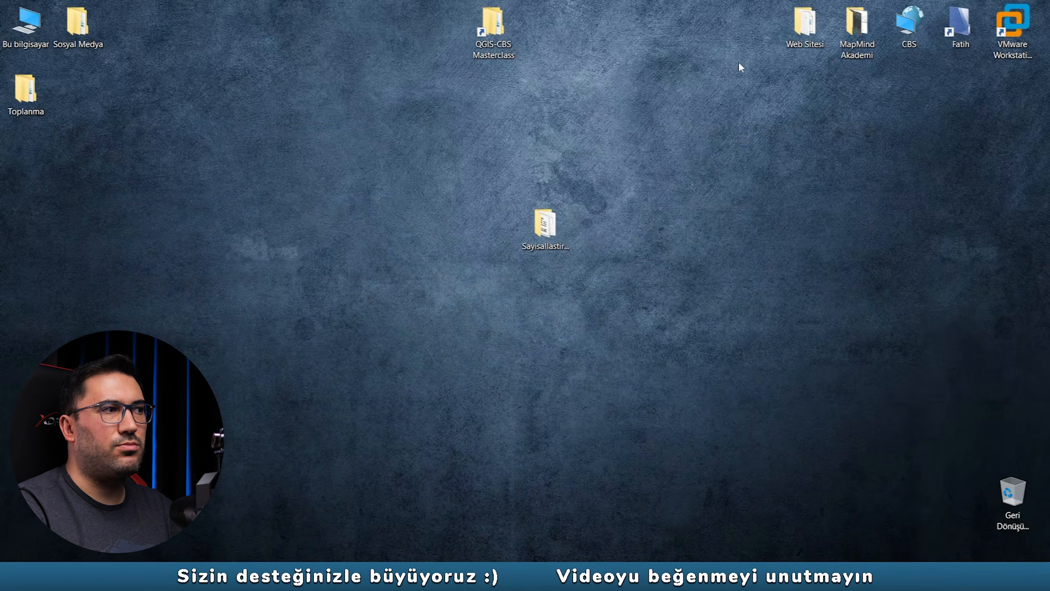
double_click(551, 229)
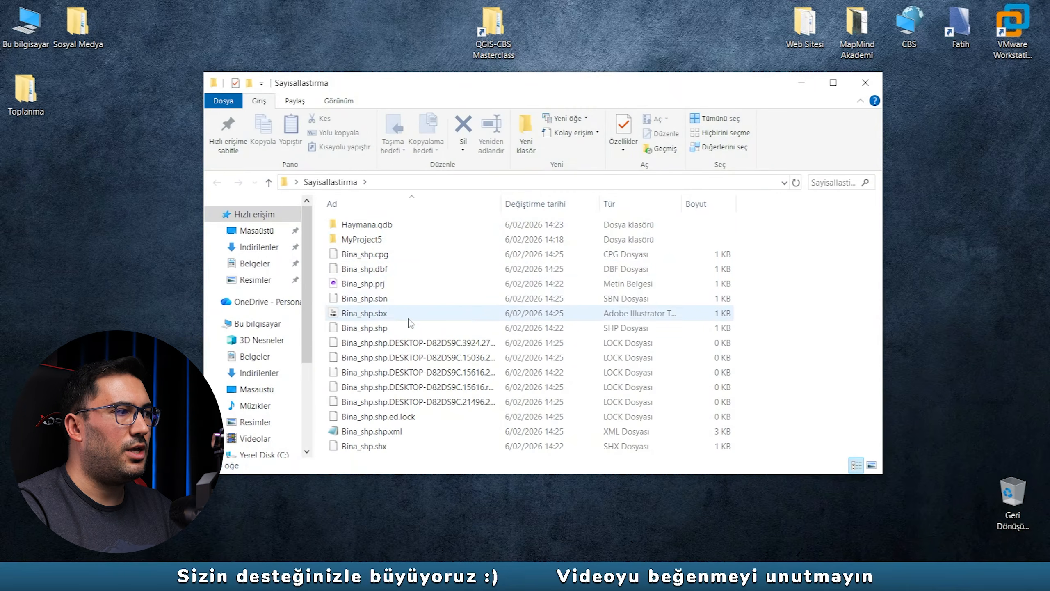
left_click(369, 256)
left_click(369, 327, "shift")
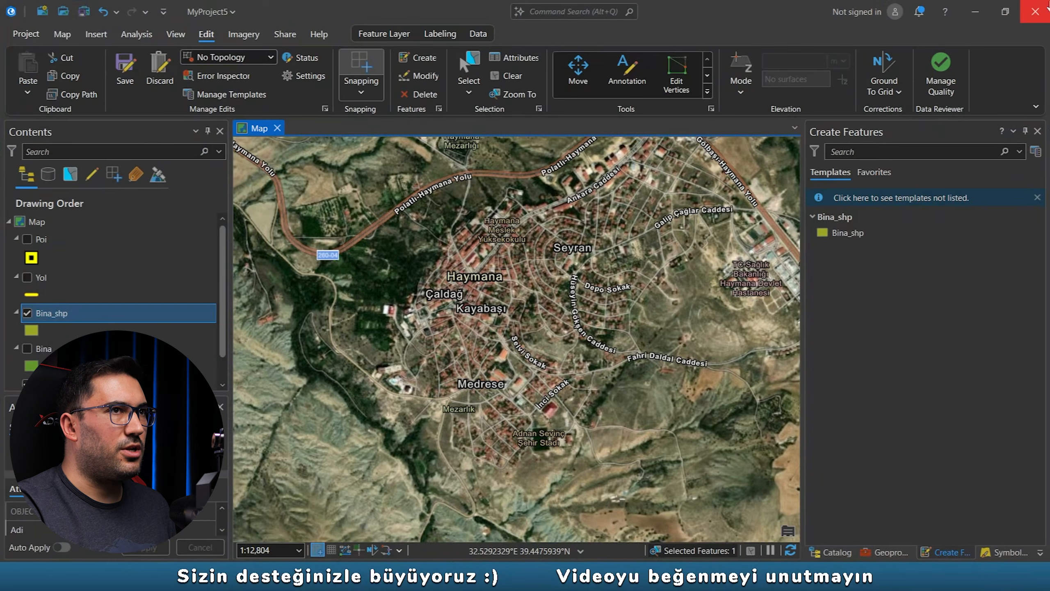
Step: Exit ArcGIS Pro without saving the edits or the changes to MyProject5
left_click(1046, 6)
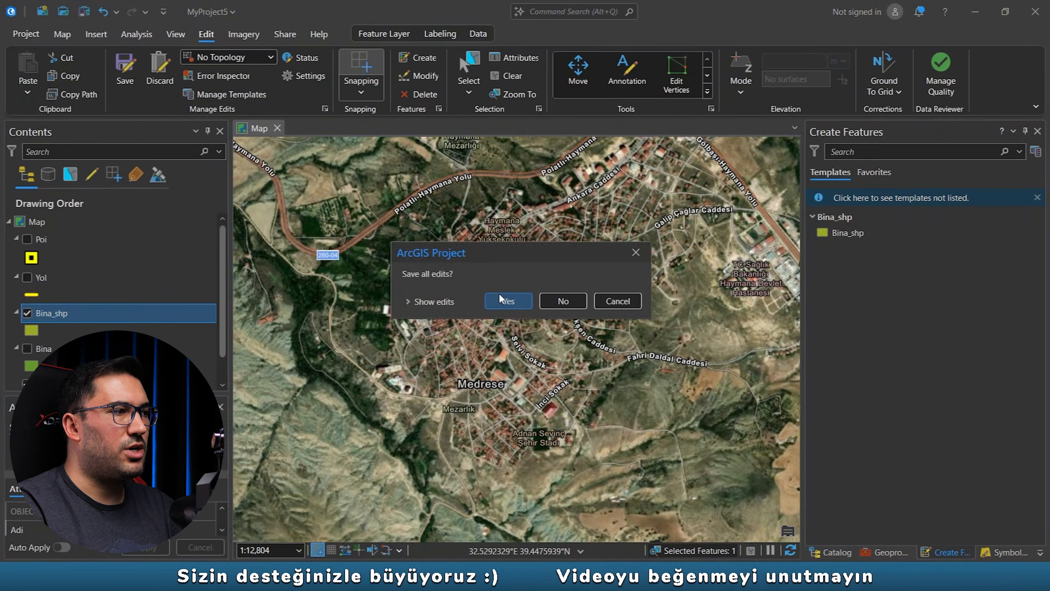
left_click(566, 306)
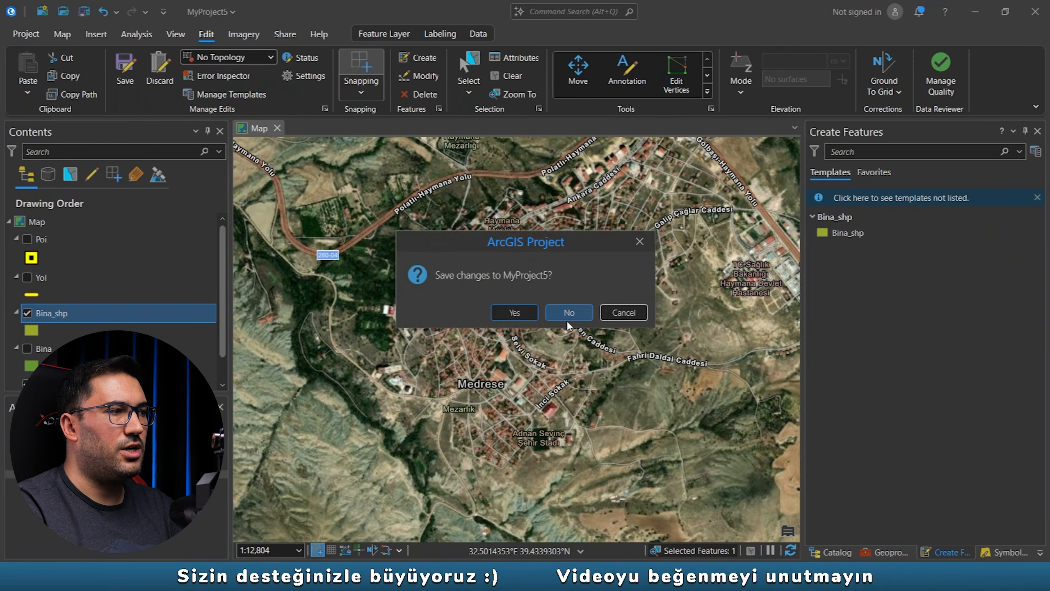
left_click(572, 315)
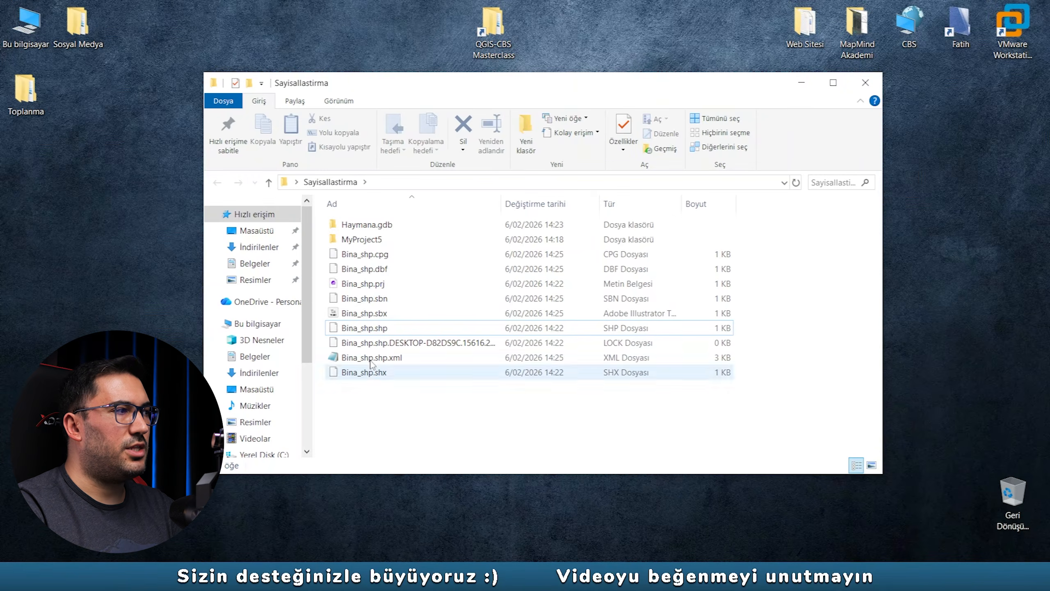
Step: Reopen the Sayisallastirma folder from the desktop and delete the remaining Bina_shp LOCK file
left_click(865, 83)
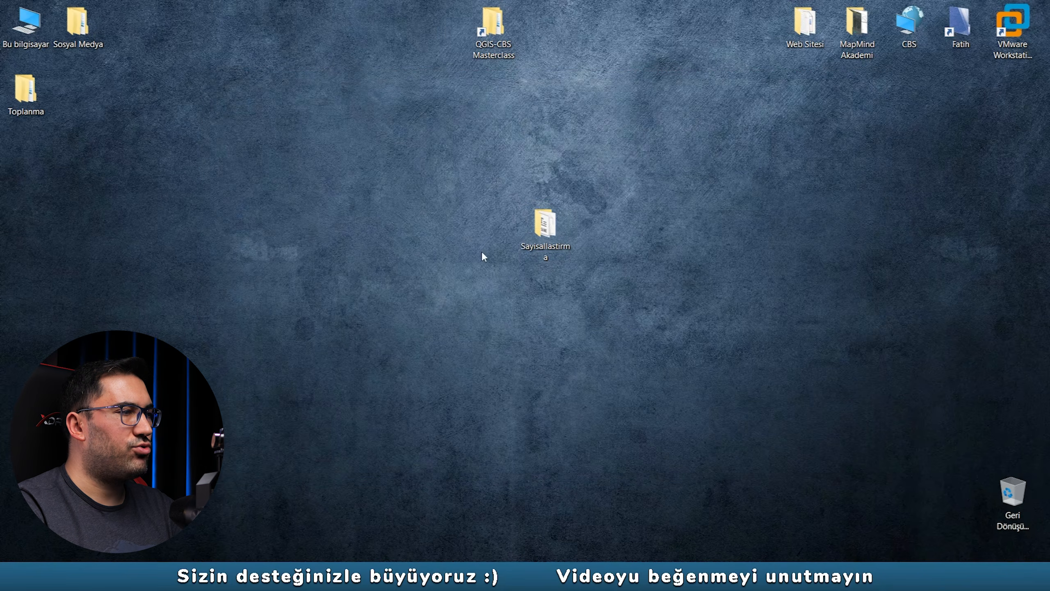
right_click(405, 237)
left_click(449, 301)
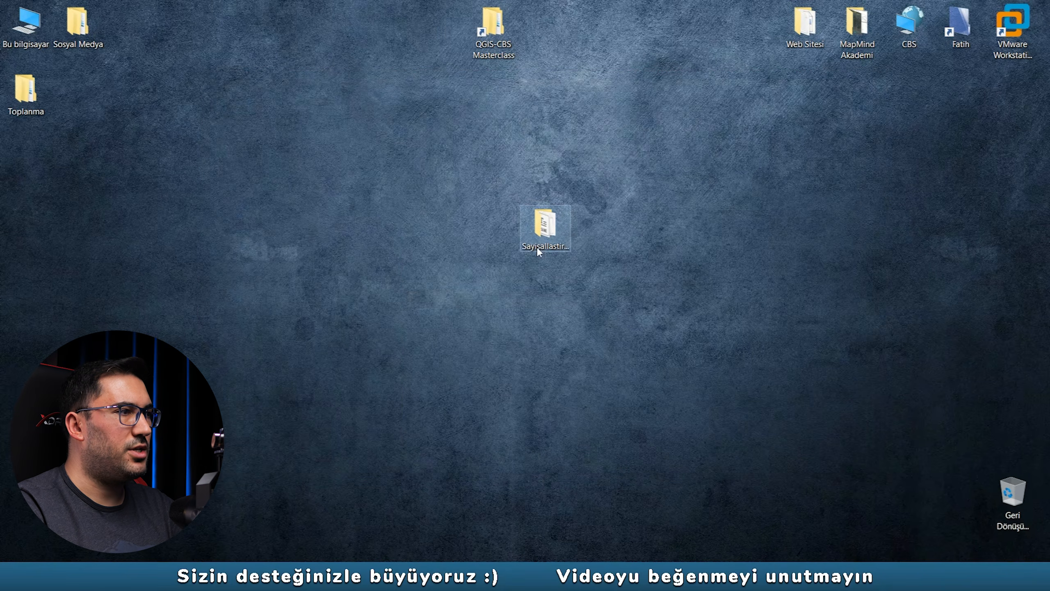
double_click(542, 231)
left_click(377, 346)
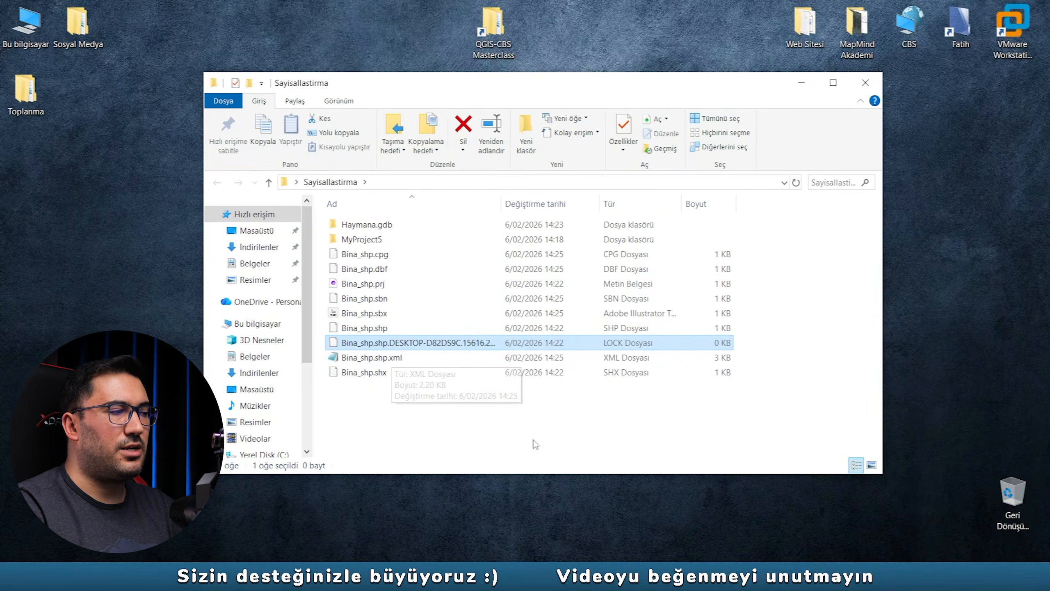
key("Delete")
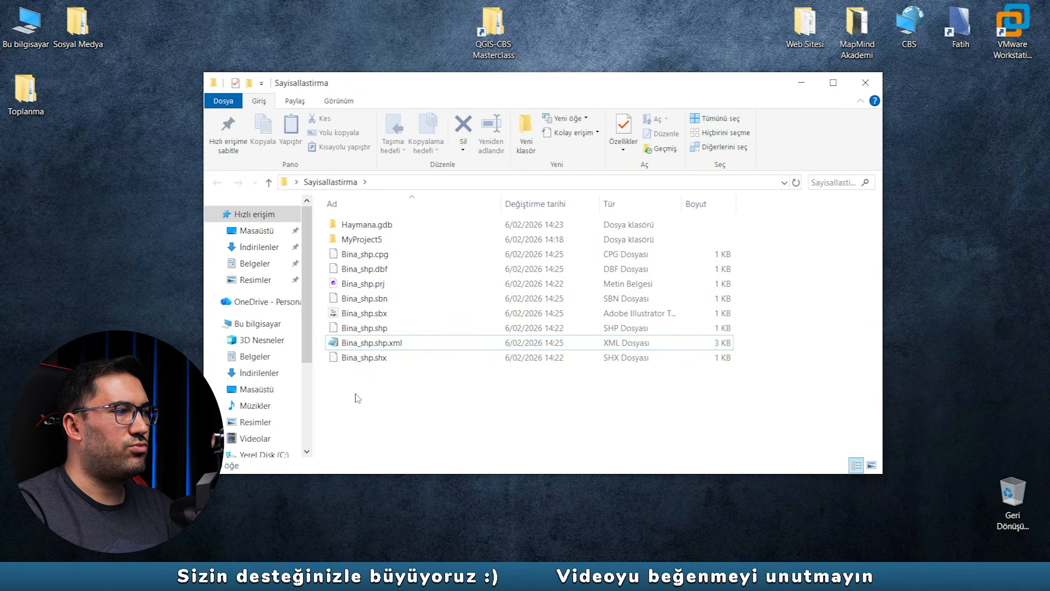
Step: Select all Bina_shp component files from Bina_shp.cpg to Bina_shp.shx to examine them, and close the folder
left_click(374, 343)
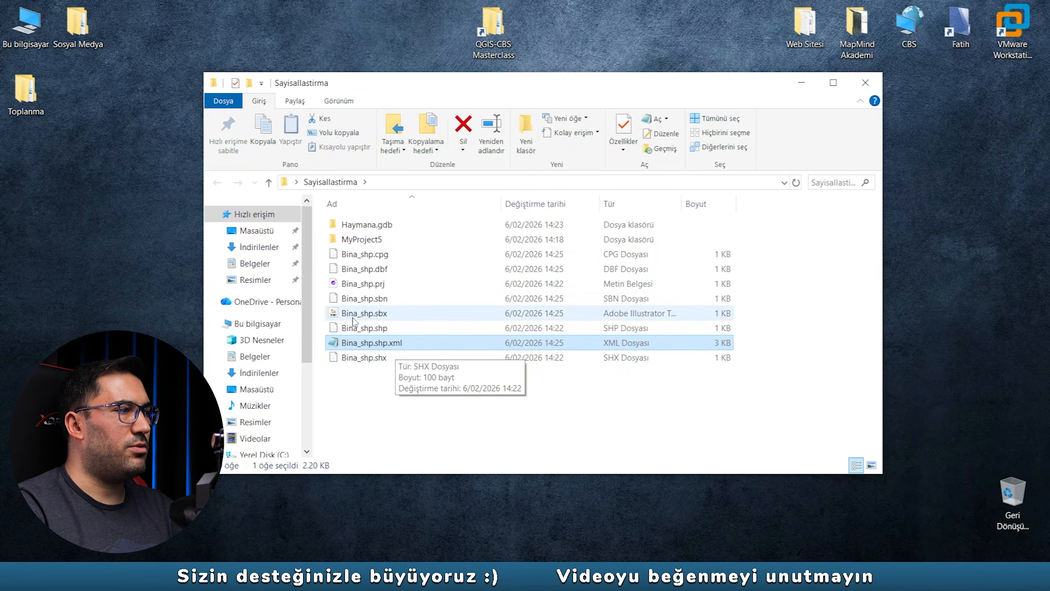
left_click_drag(378, 393, 371, 260)
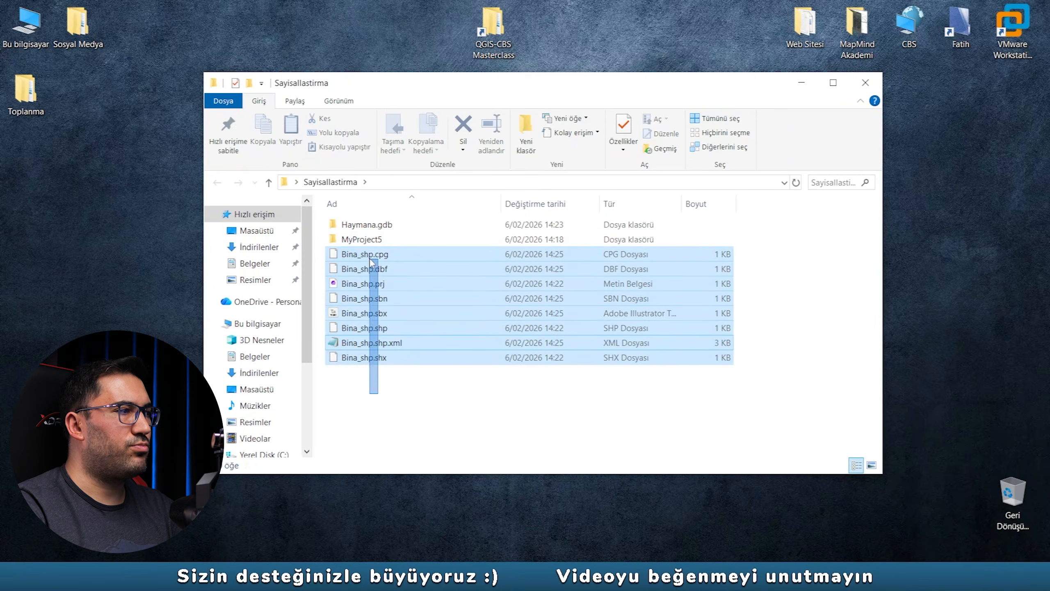
left_click(374, 408)
left_click(865, 83)
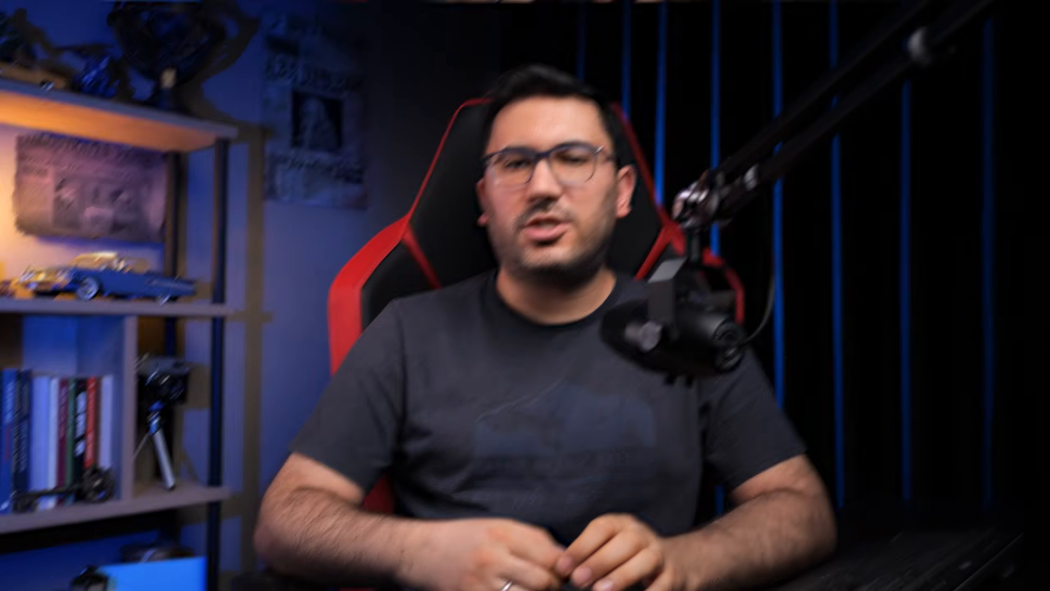